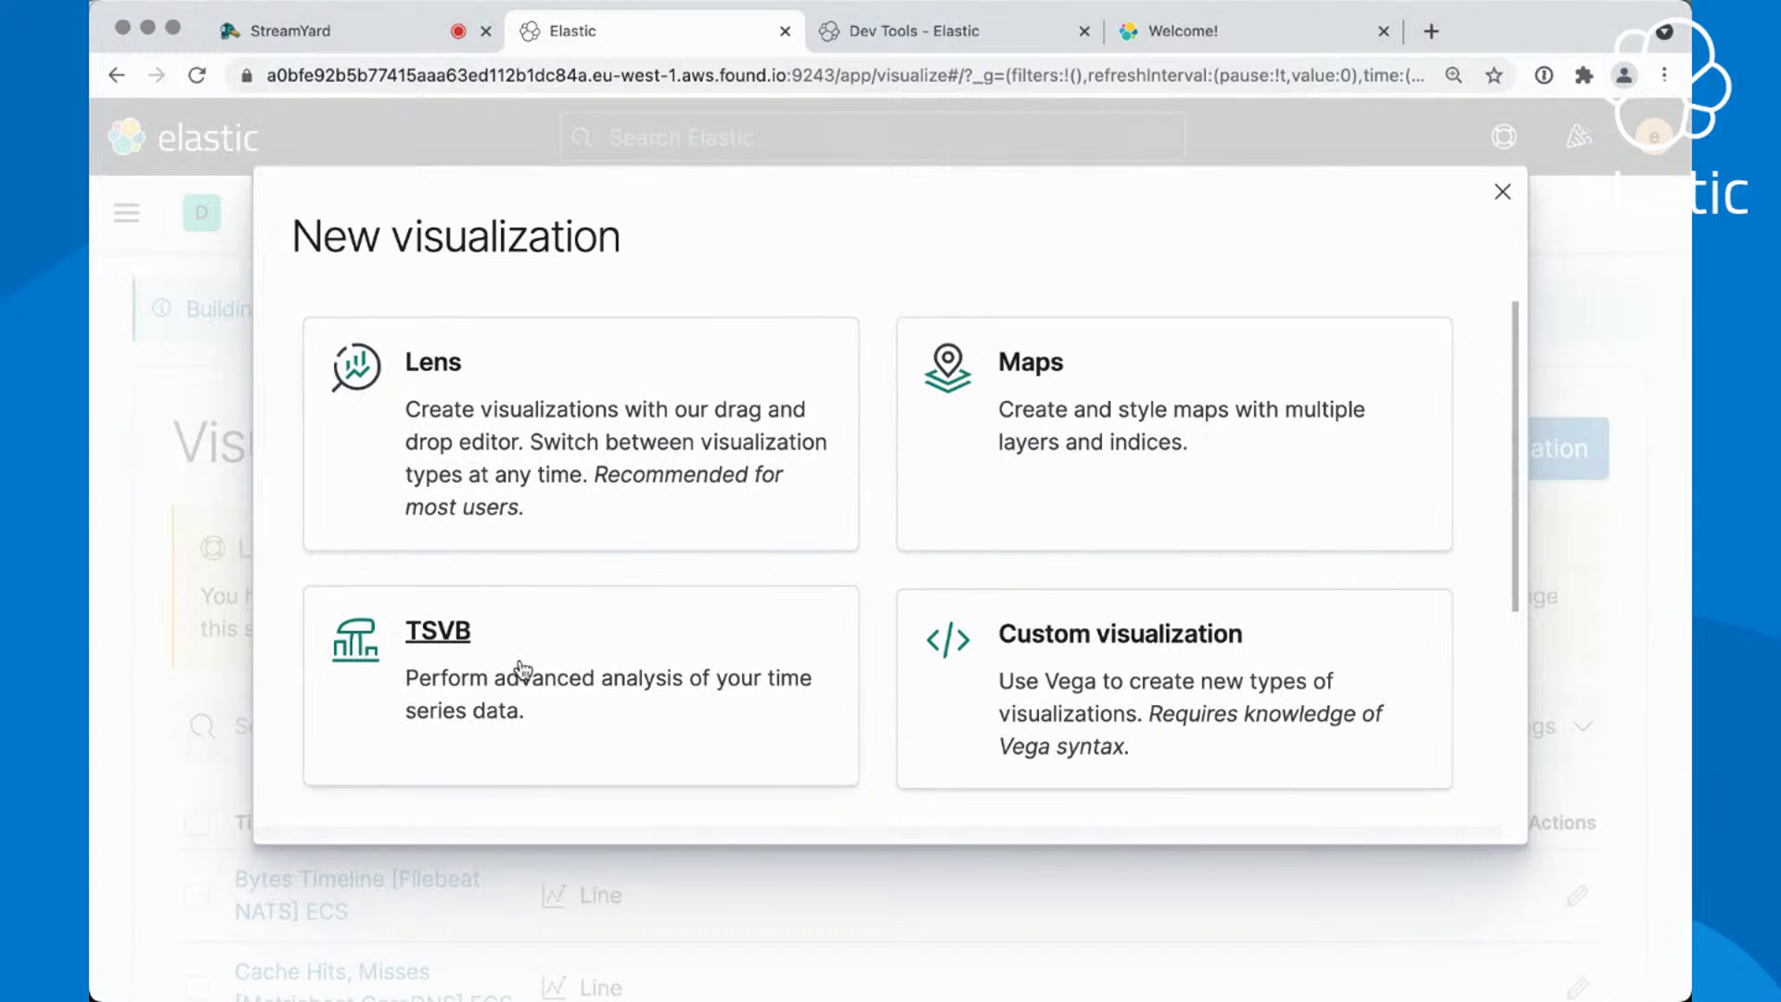
Choose the TSVB card in the New visualization dialog to open a Time Series editor
{"action": "left_click", "coordinate": [468, 638]}
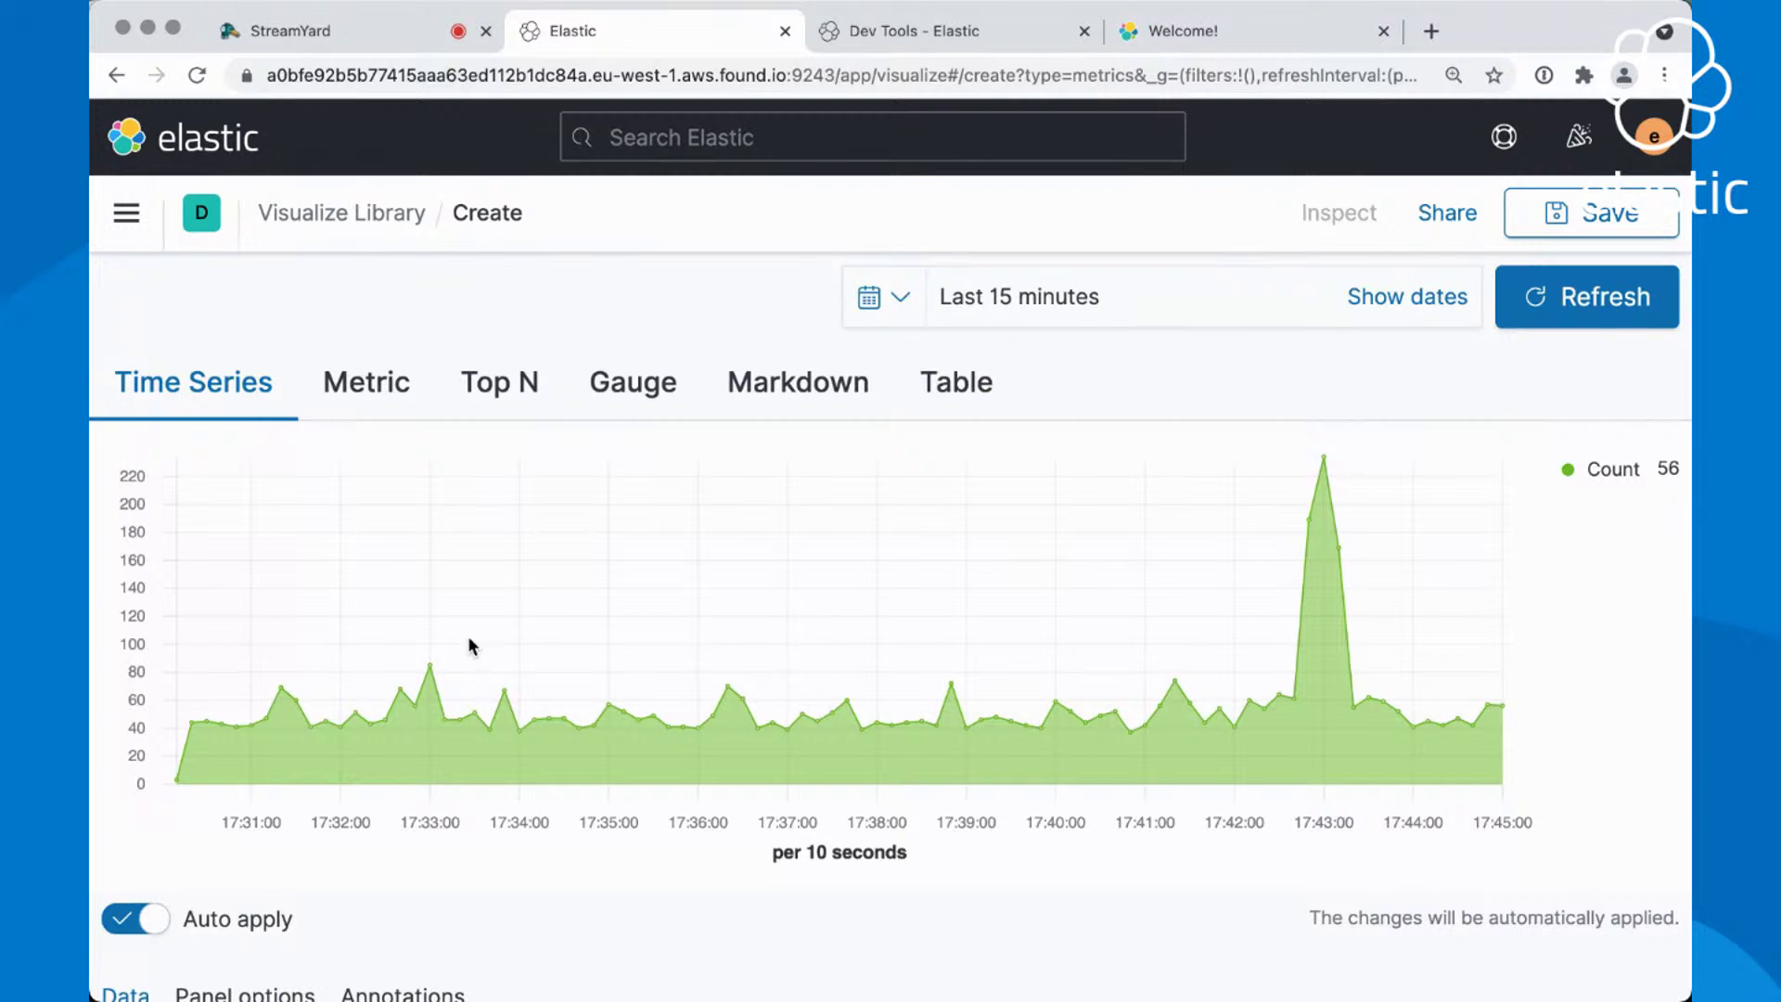
{"action": "scroll", "coordinate": [468, 637], "scroll_direction": "down", "scroll_amount": 5}
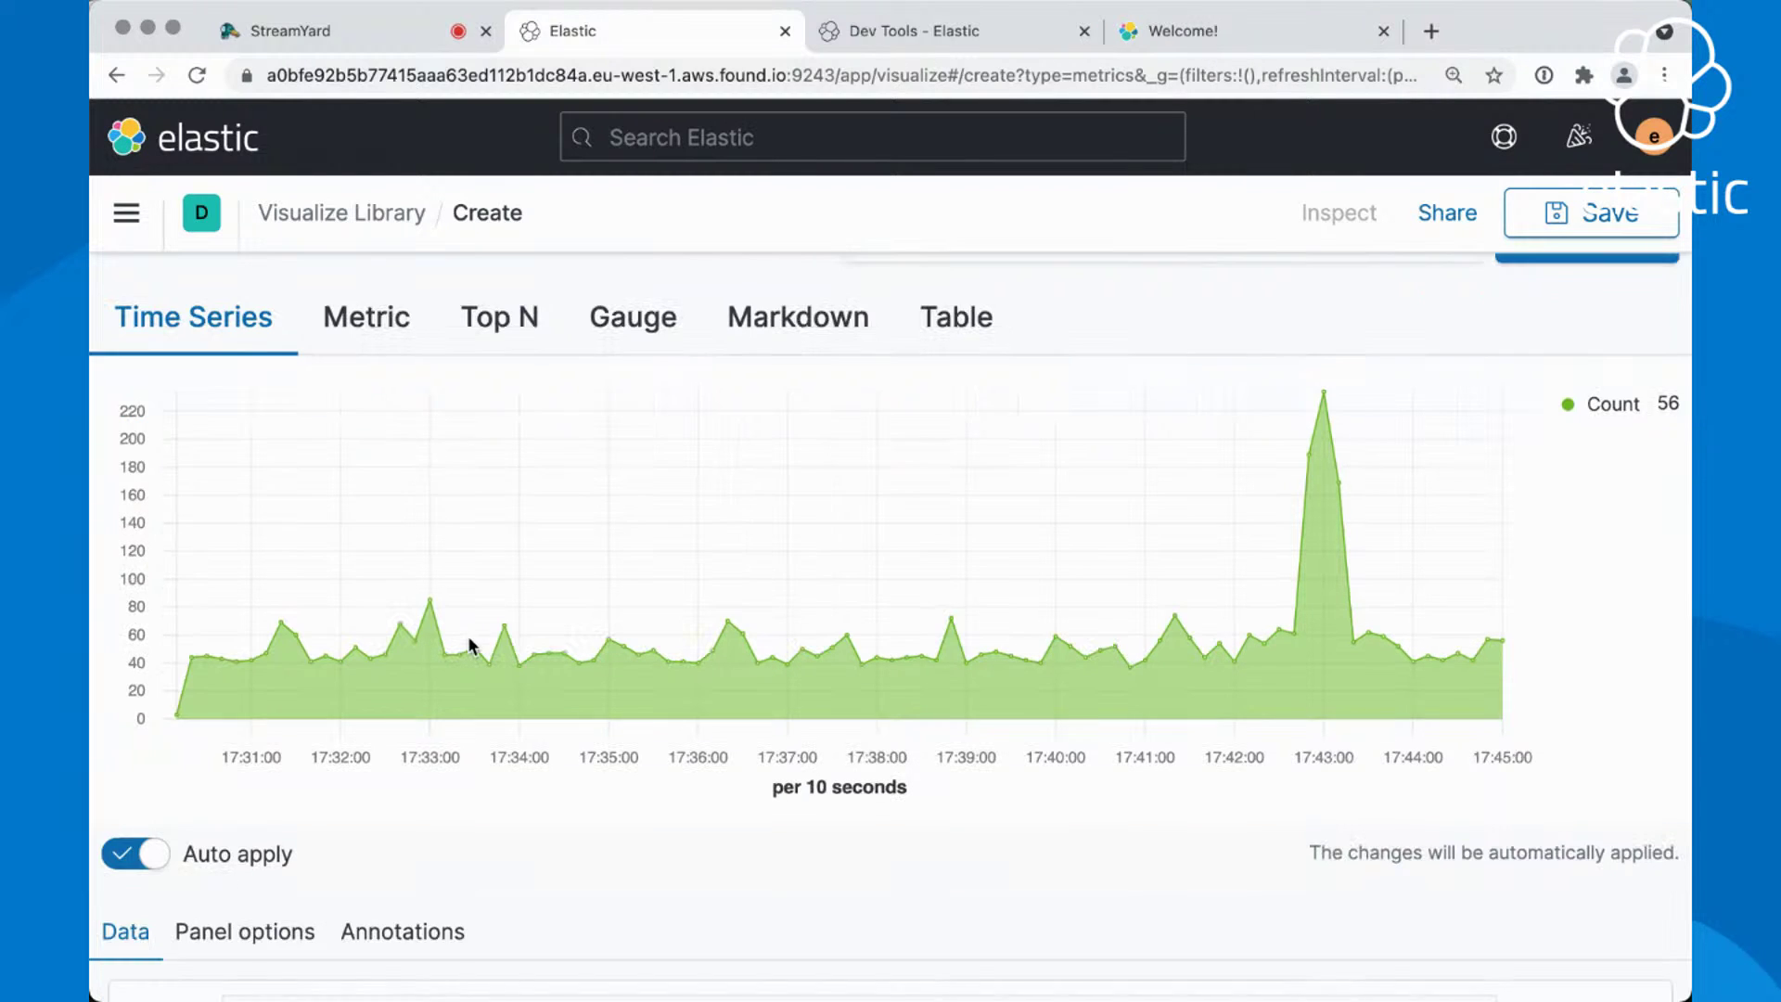
{"action": "scroll", "coordinate": [467, 637], "scroll_direction": "down", "scroll_amount": 1}
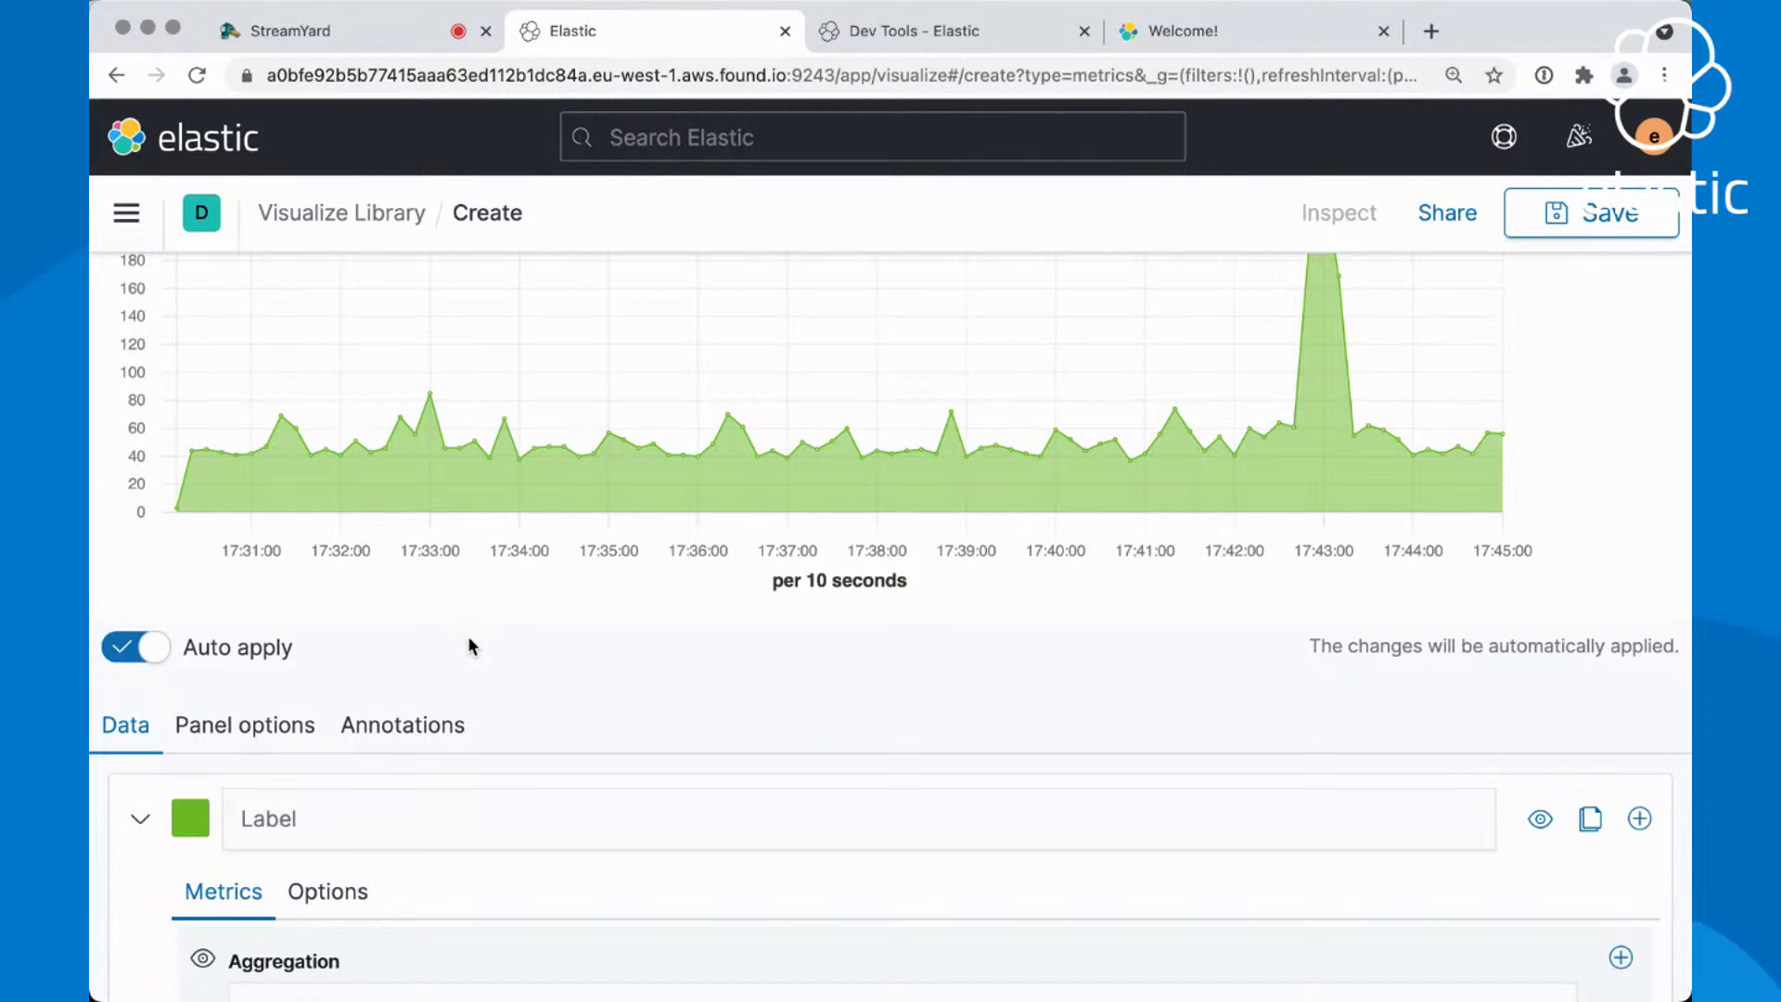
Set the panel's index pattern to metricbeat-* under Panel options
{"action": "left_click", "coordinate": [274, 729]}
{"action": "scroll", "coordinate": [275, 729], "scroll_direction": "down", "scroll_amount": 2}
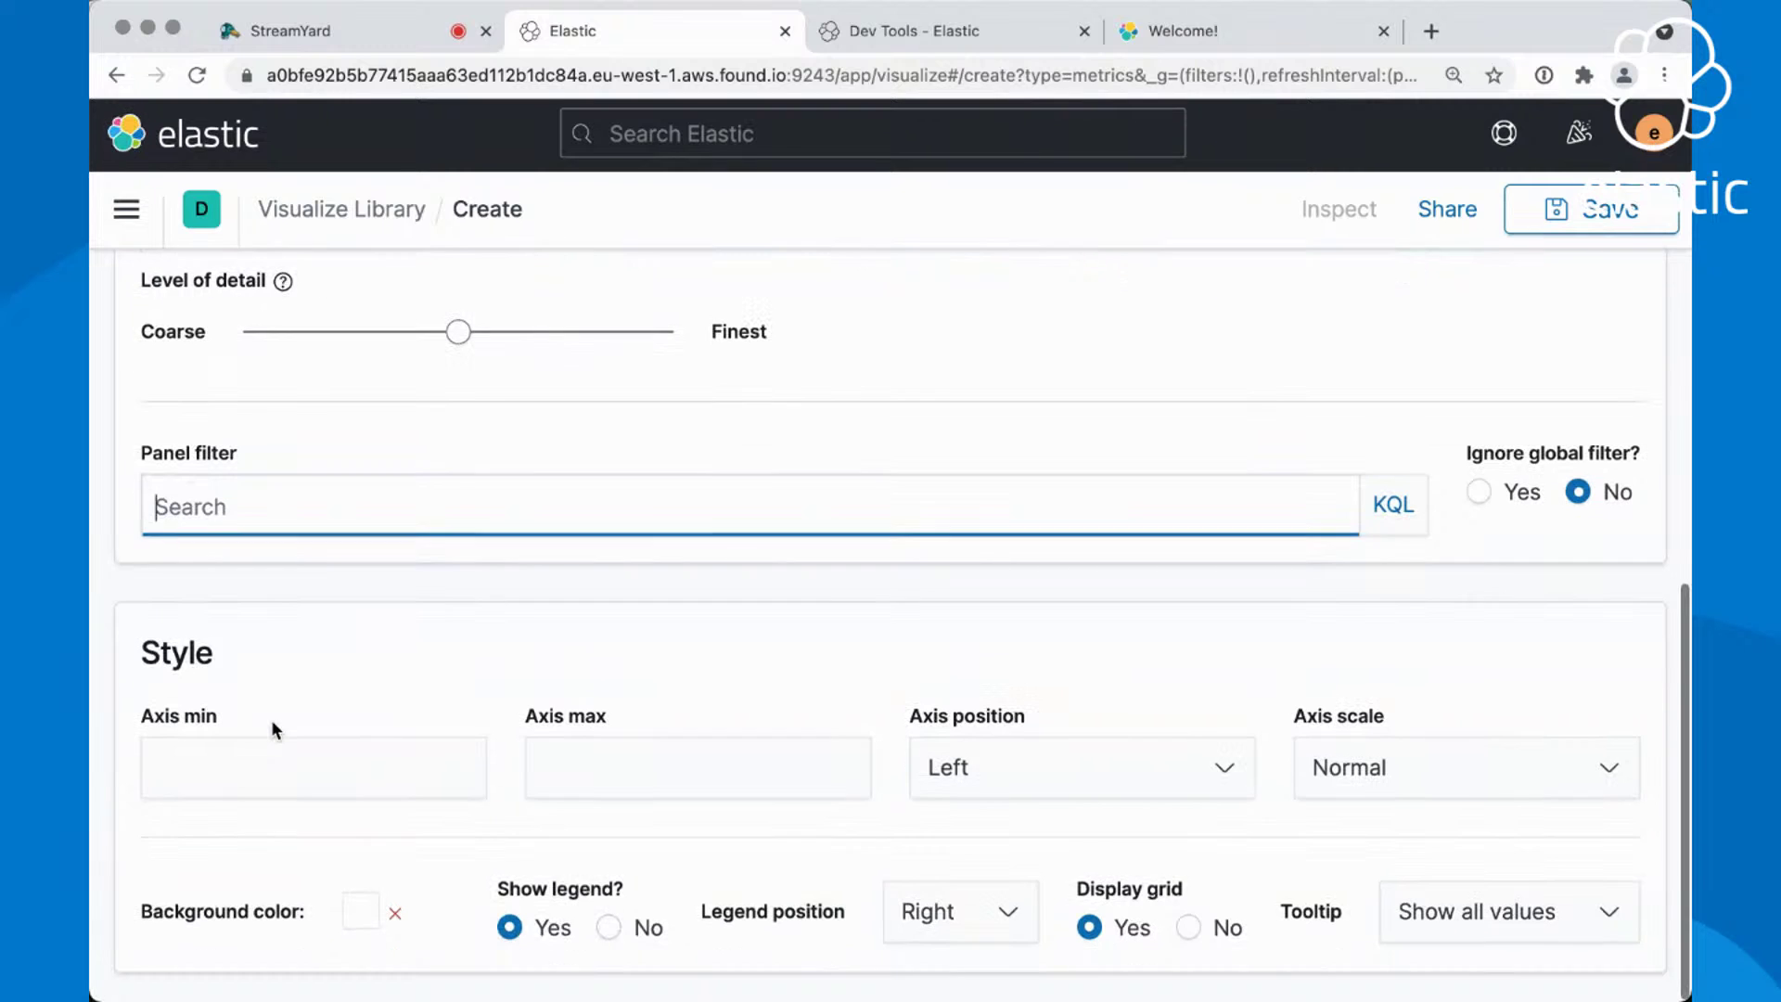
{"action": "scroll", "coordinate": [271, 720], "scroll_direction": "up", "scroll_amount": 6}
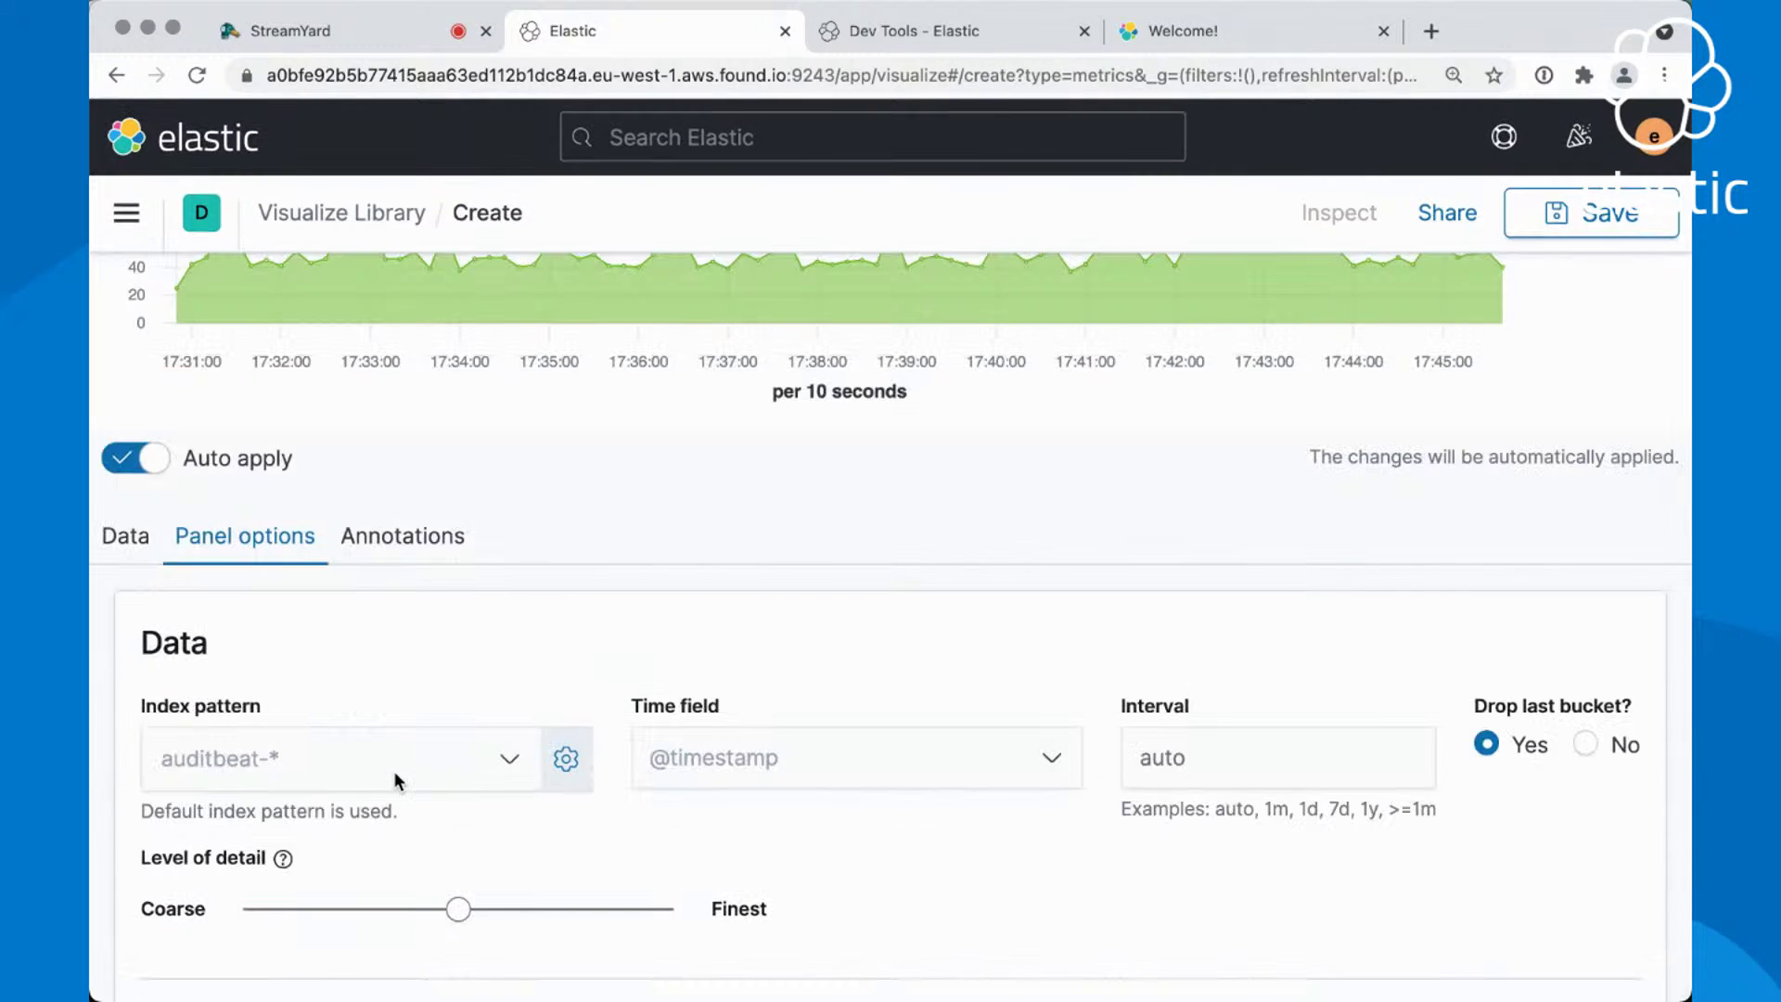
{"action": "left_click", "coordinate": [396, 777]}
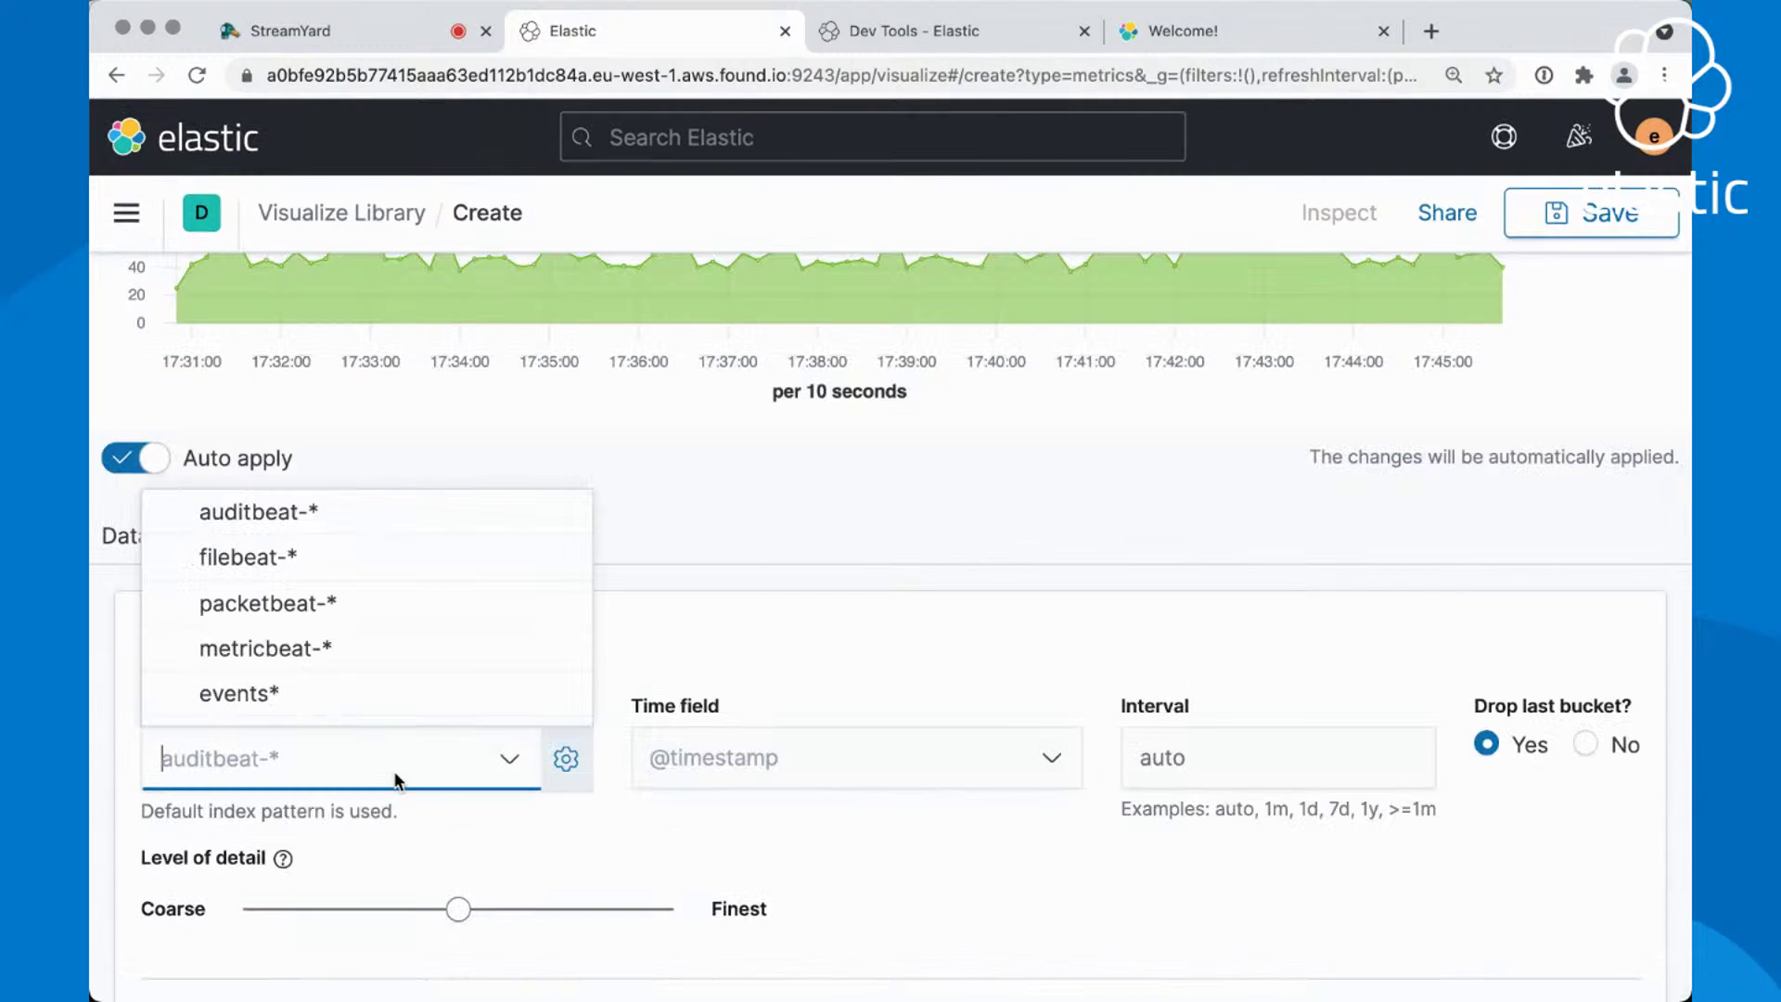
{"action": "left_click", "coordinate": [280, 646]}
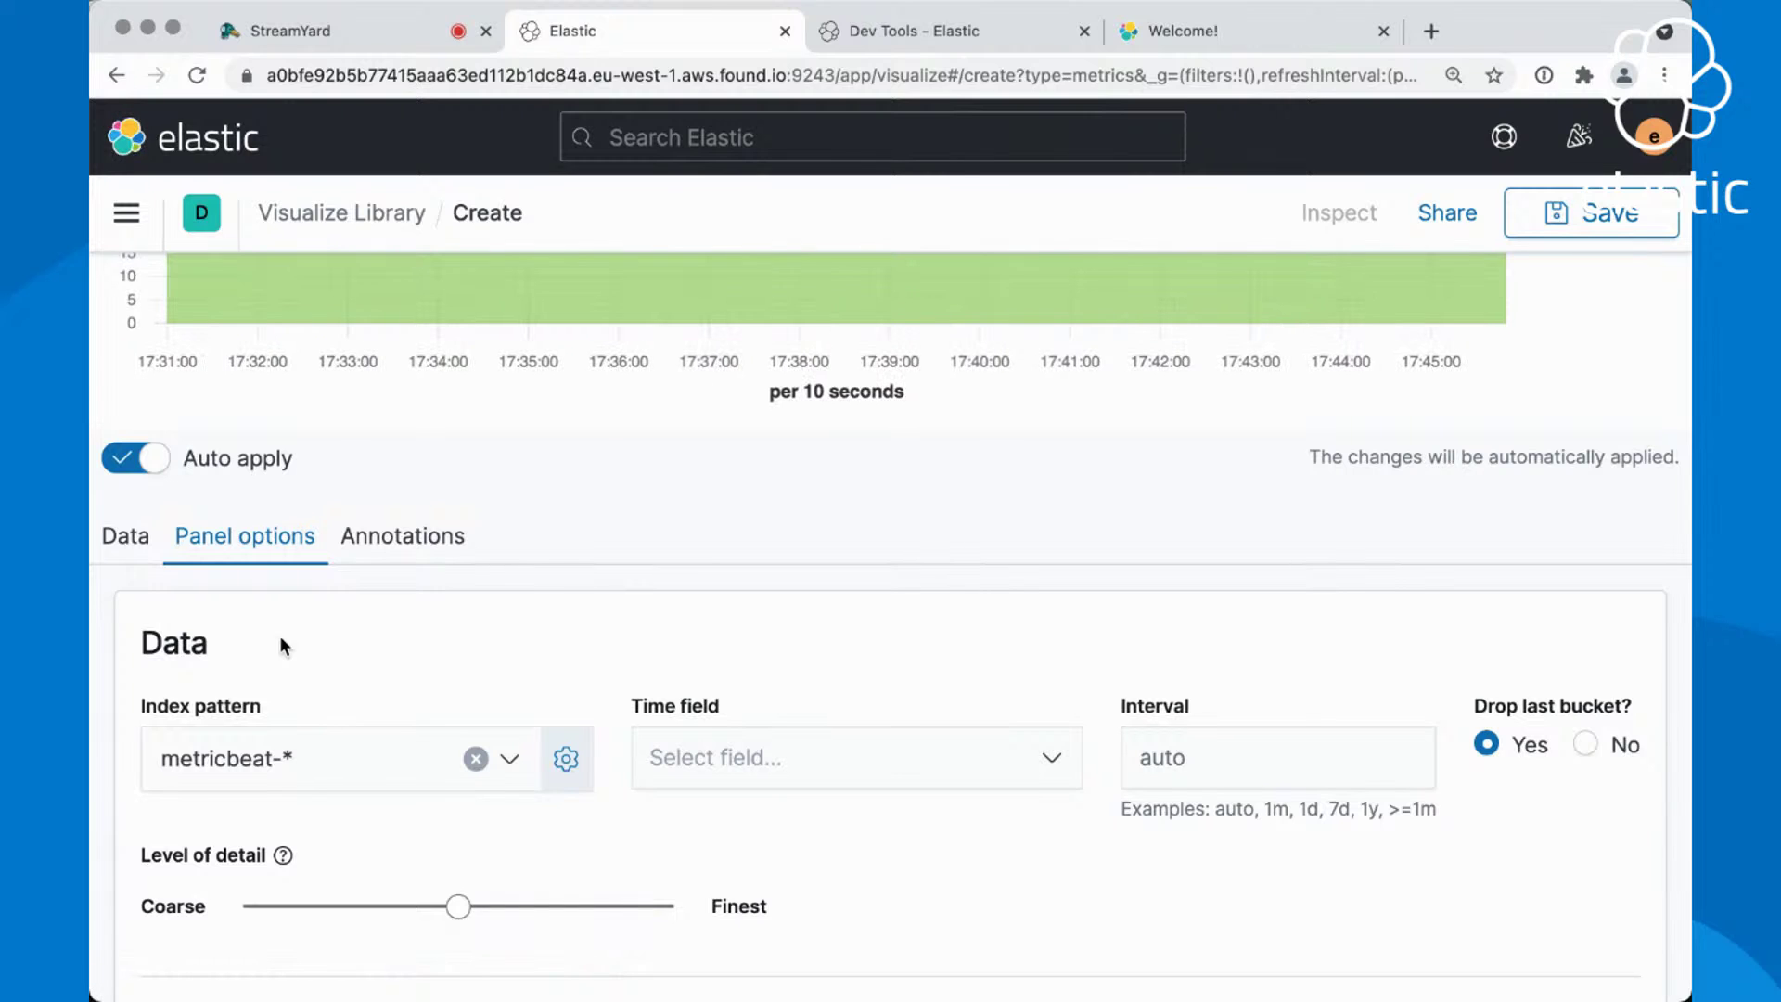
{"action": "scroll", "coordinate": [459, 553], "scroll_direction": "up", "scroll_amount": 5}
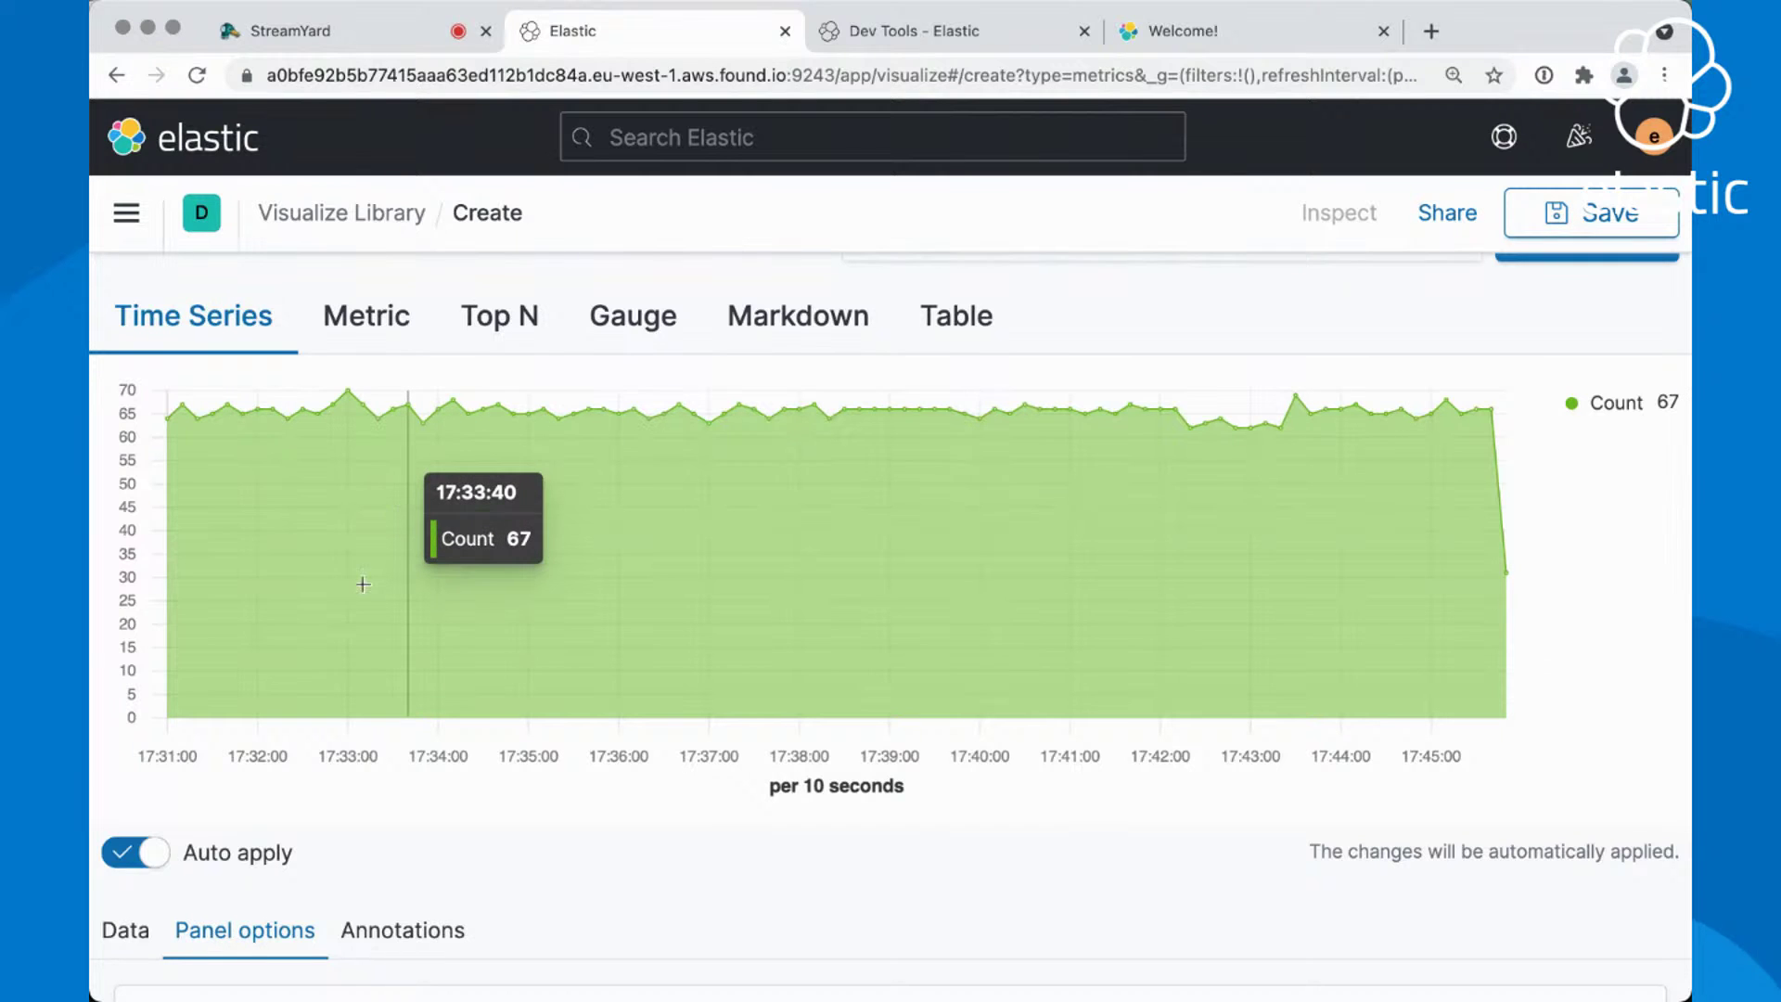
Back on the Data tab, label the series Heap
{"action": "scroll", "coordinate": [313, 716], "scroll_direction": "down", "scroll_amount": 3}
{"action": "left_click", "coordinate": [139, 813]}
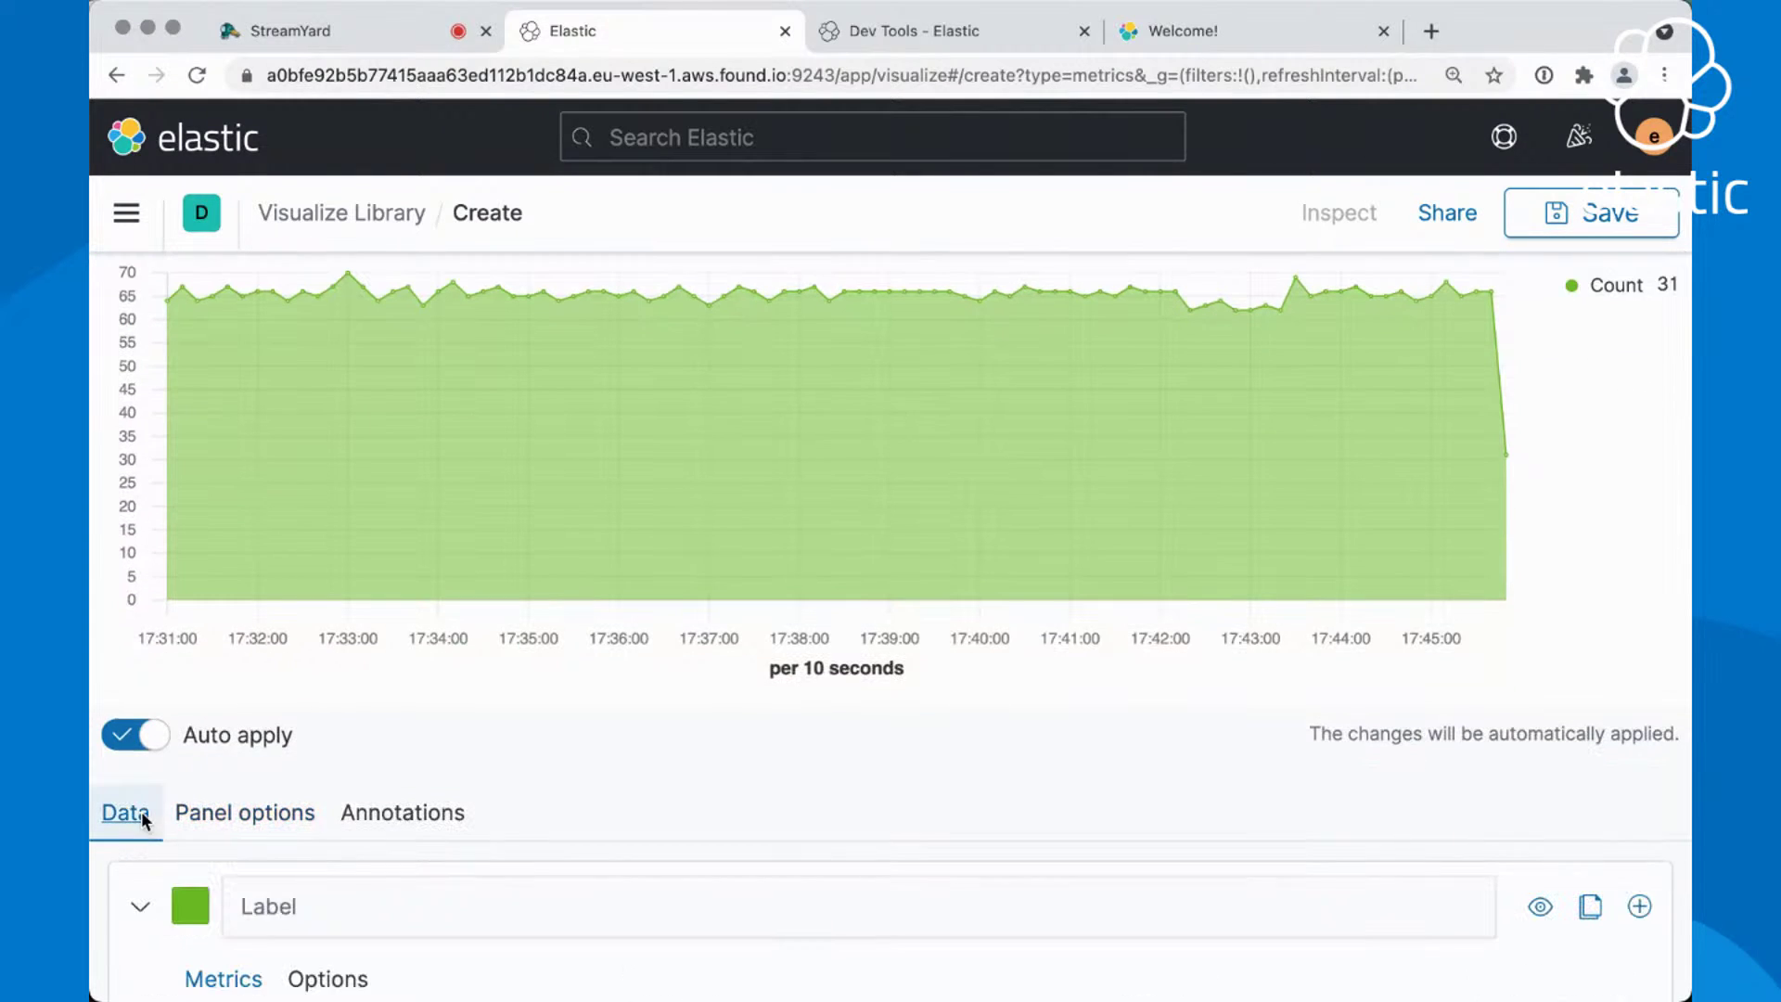
{"action": "scroll", "coordinate": [689, 649], "scroll_direction": "down", "scroll_amount": 4}
{"action": "scroll", "coordinate": [690, 658], "scroll_direction": "down", "scroll_amount": 3}
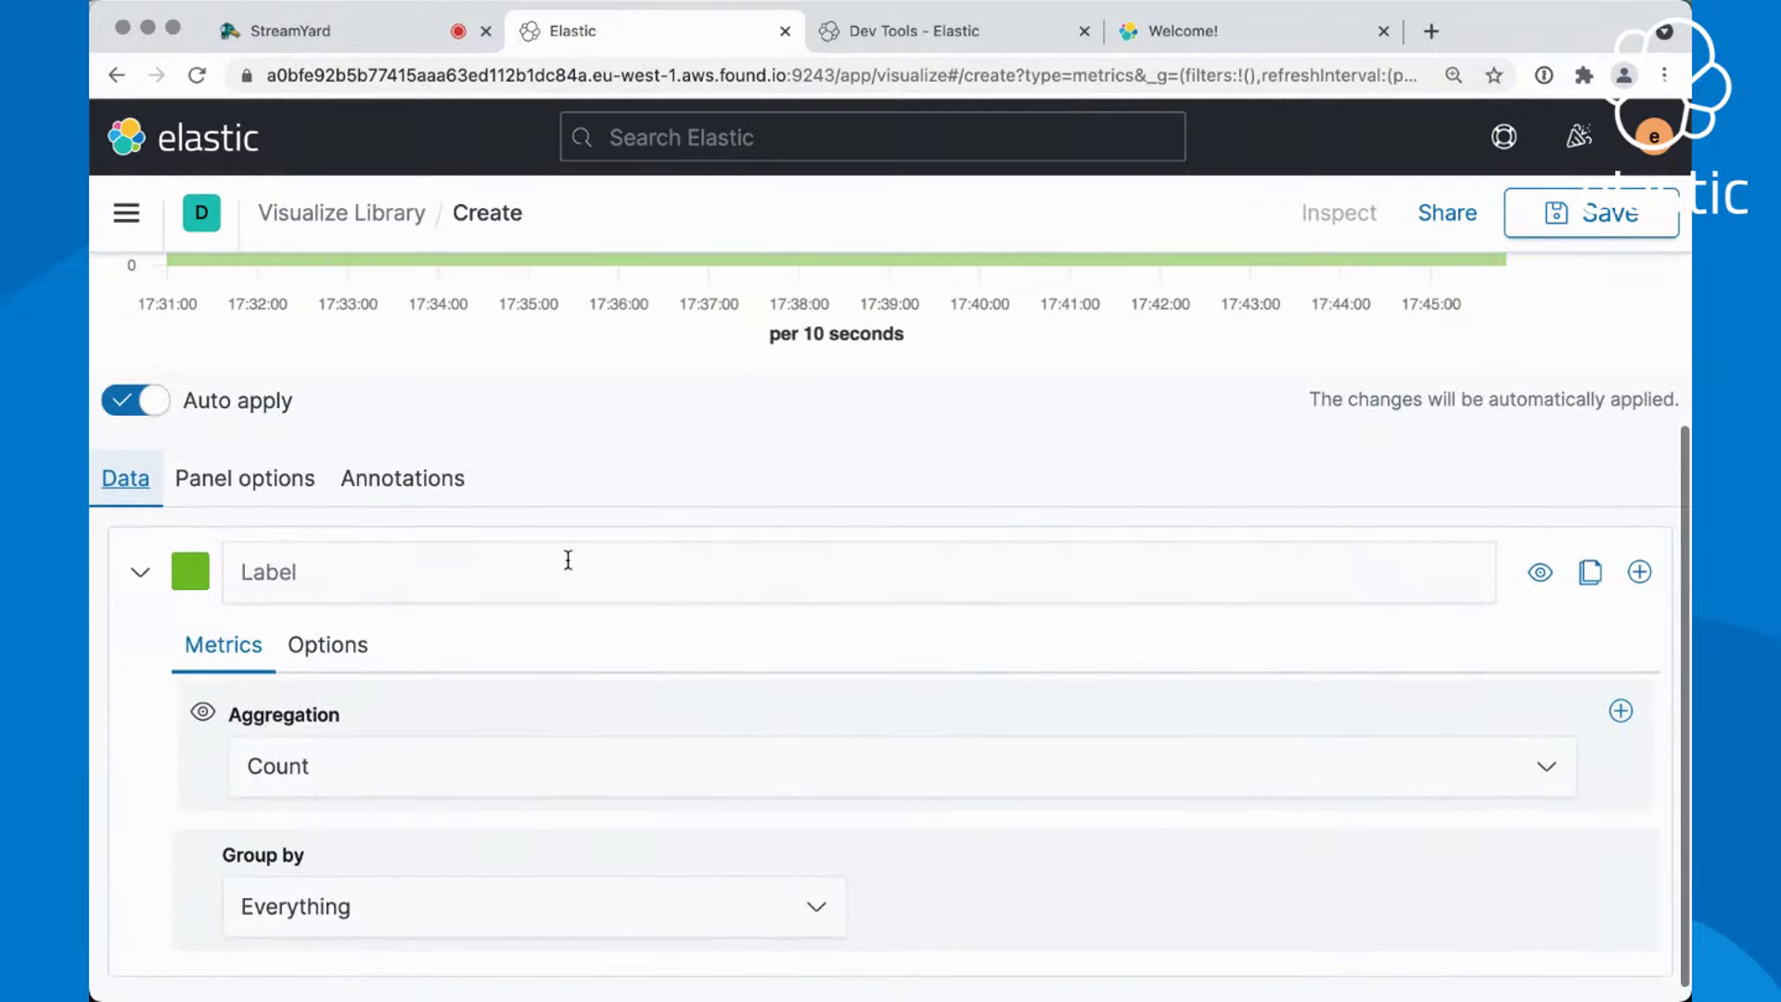
{"action": "left_click", "coordinate": [568, 560]}
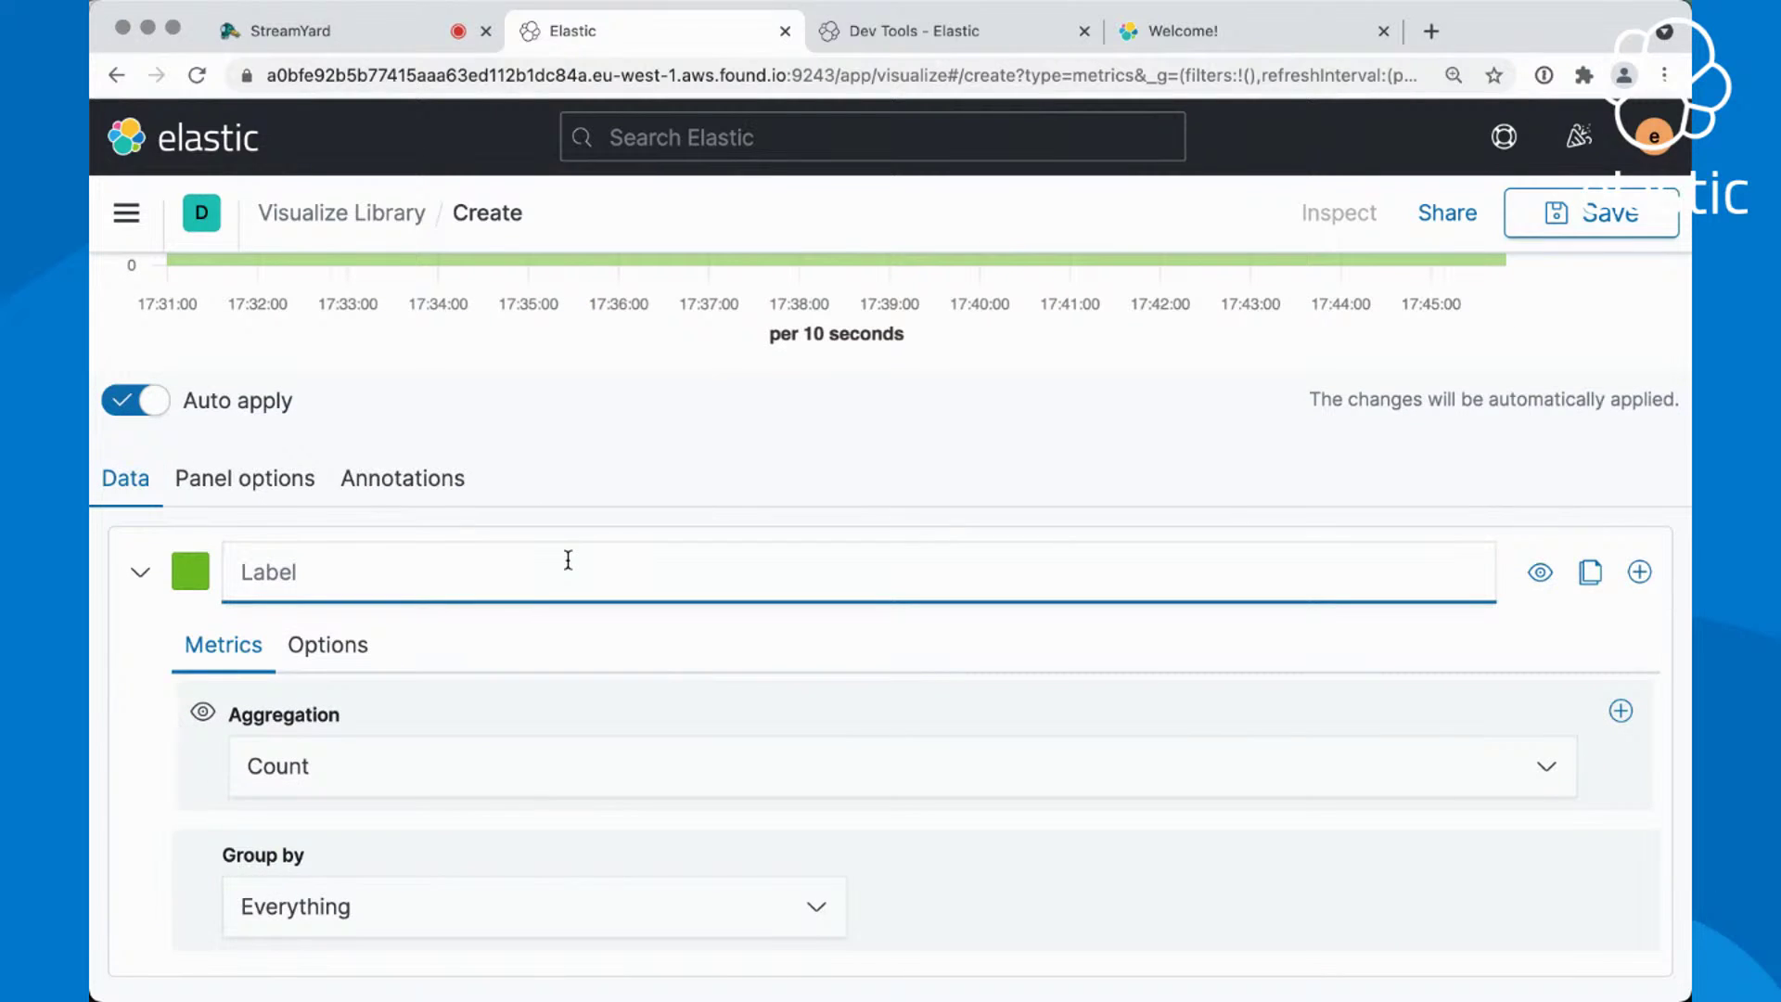
{"action": "type", "text": "Heap"}
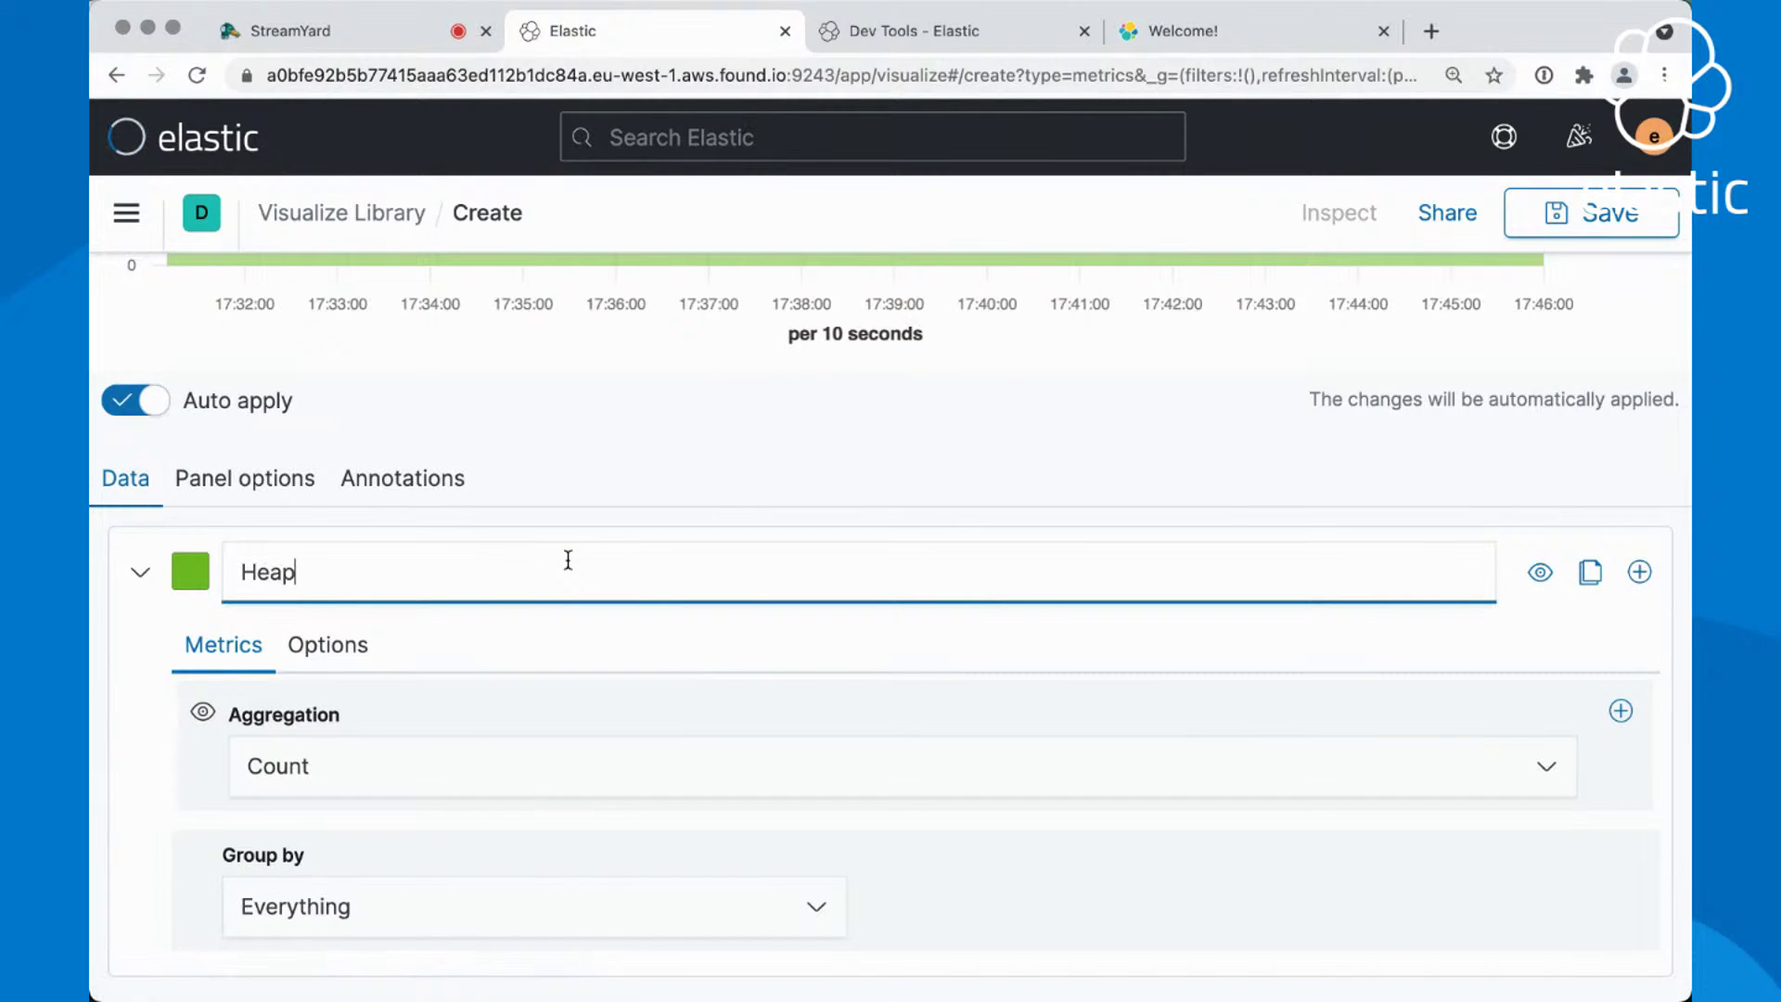
Set the series aggregation to Average of jolokia.metrics.memory.heap_usage.used
{"action": "left_click", "coordinate": [514, 764]}
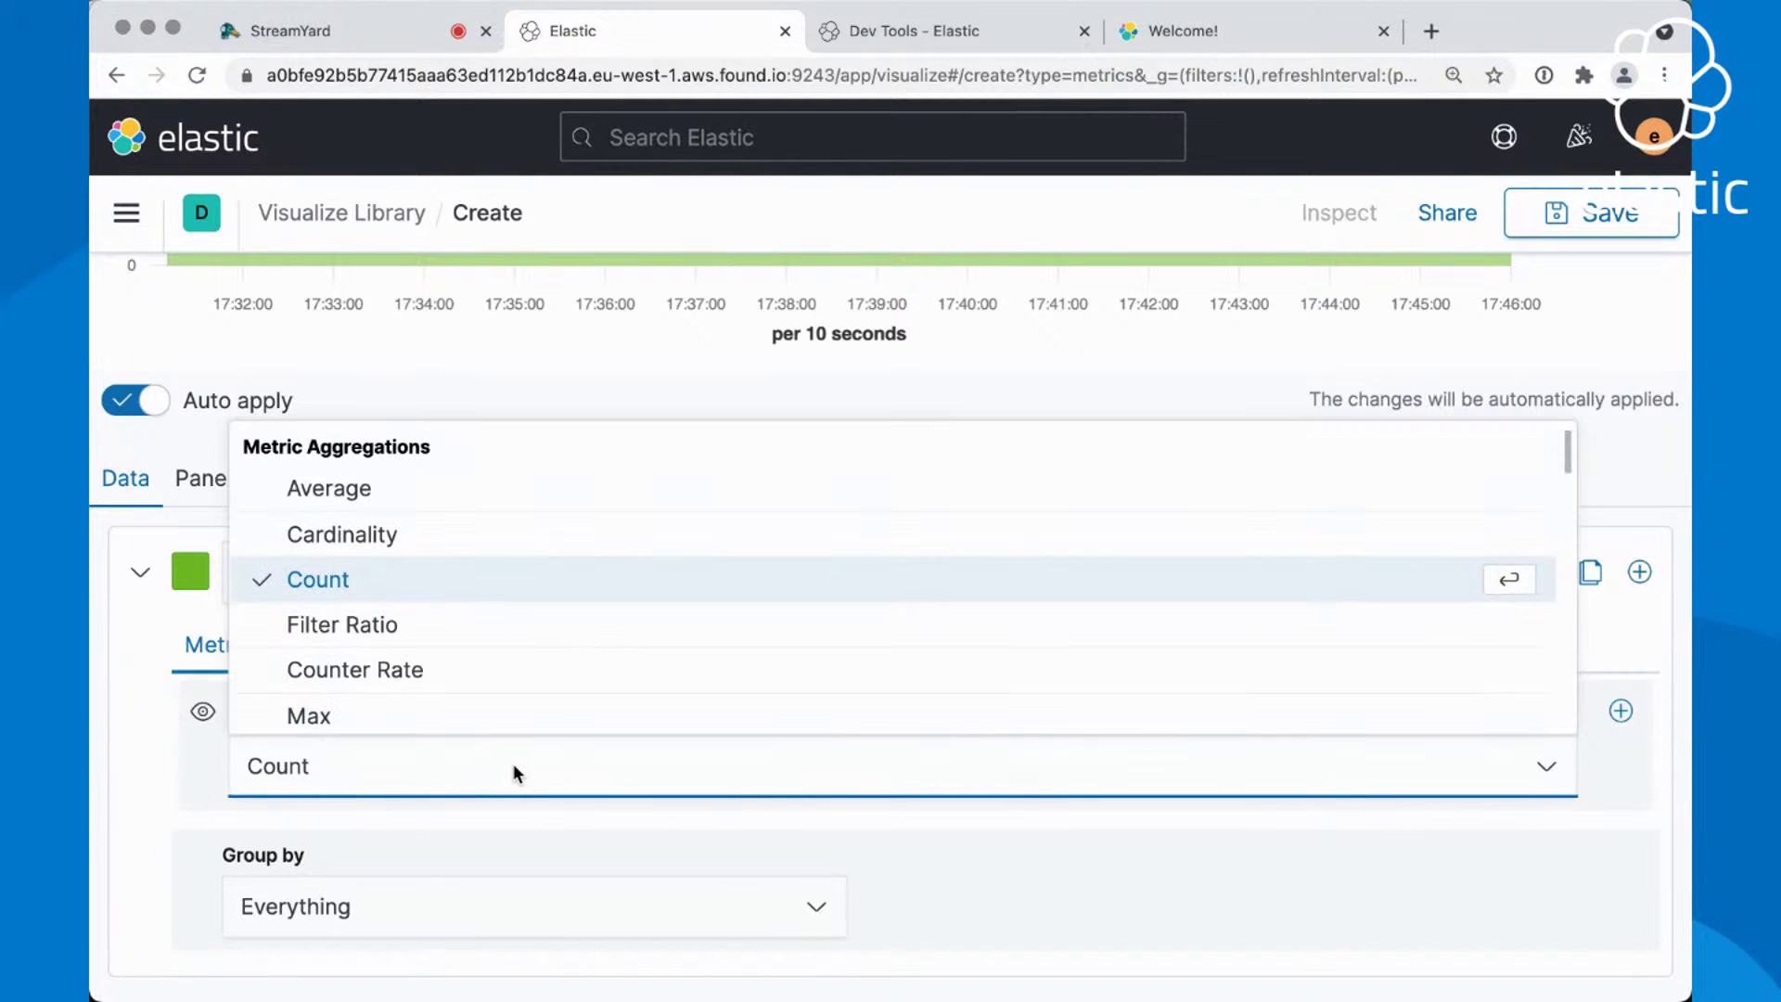
{"action": "left_click", "coordinate": [358, 495]}
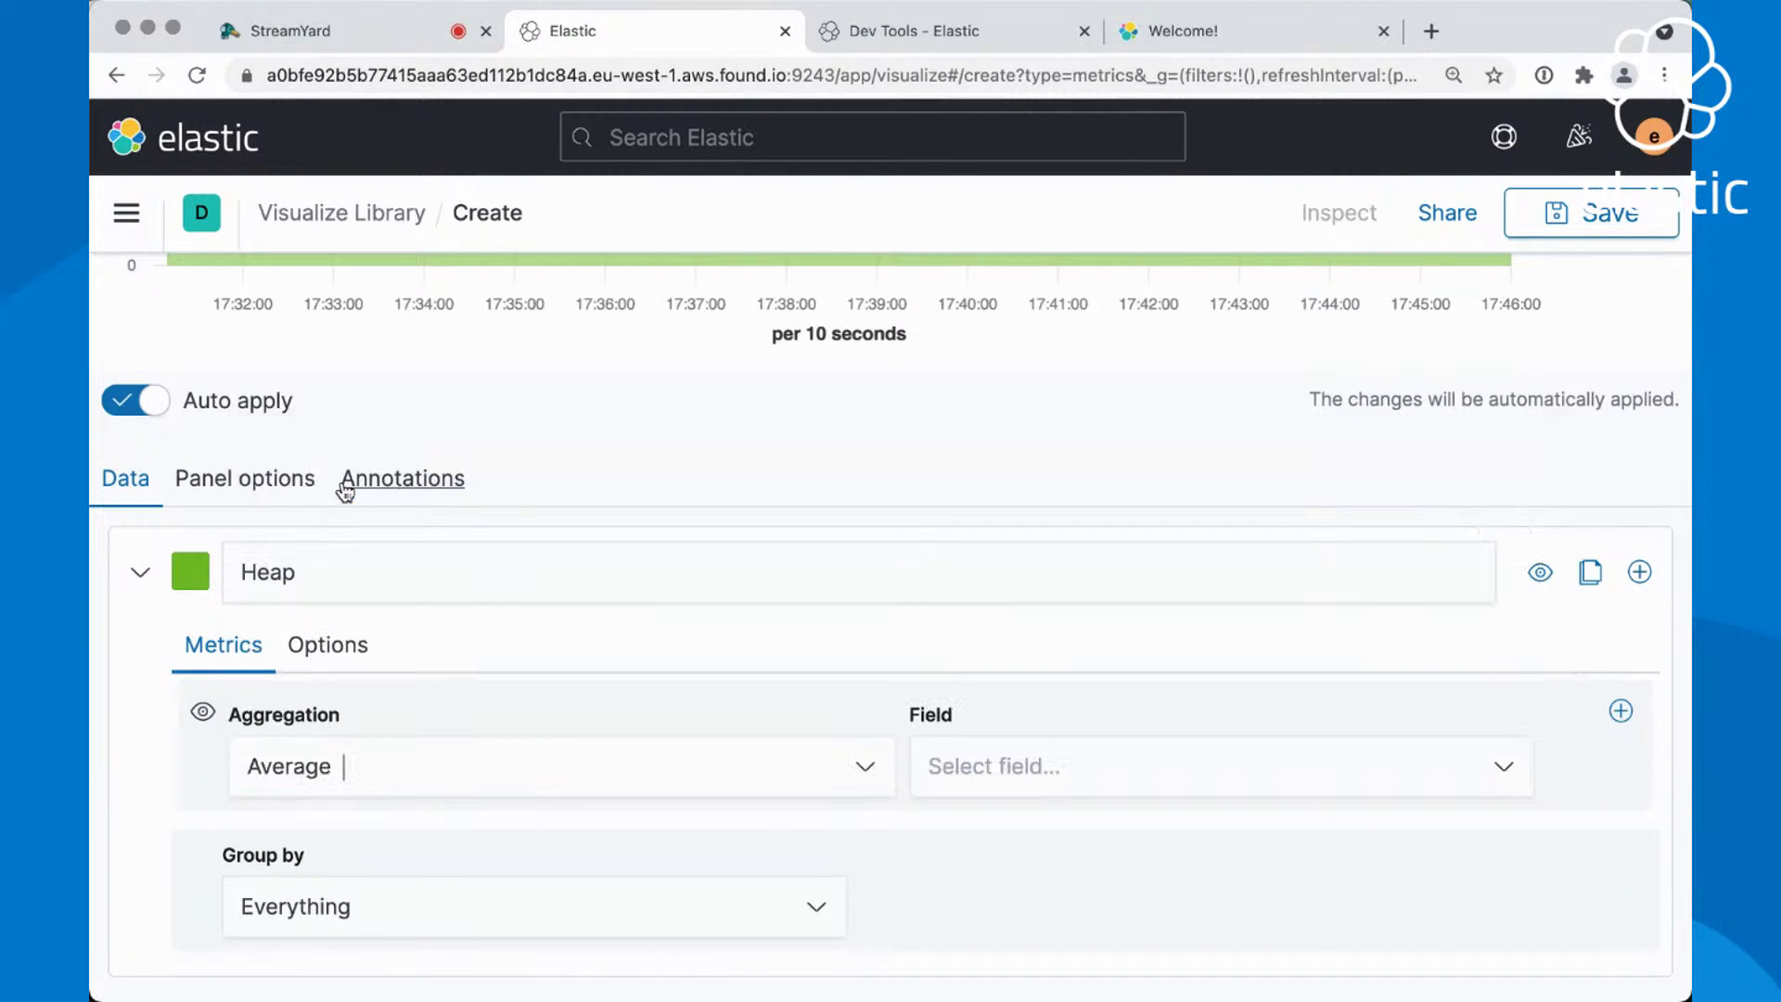
{"action": "left_click", "coordinate": [1028, 768]}
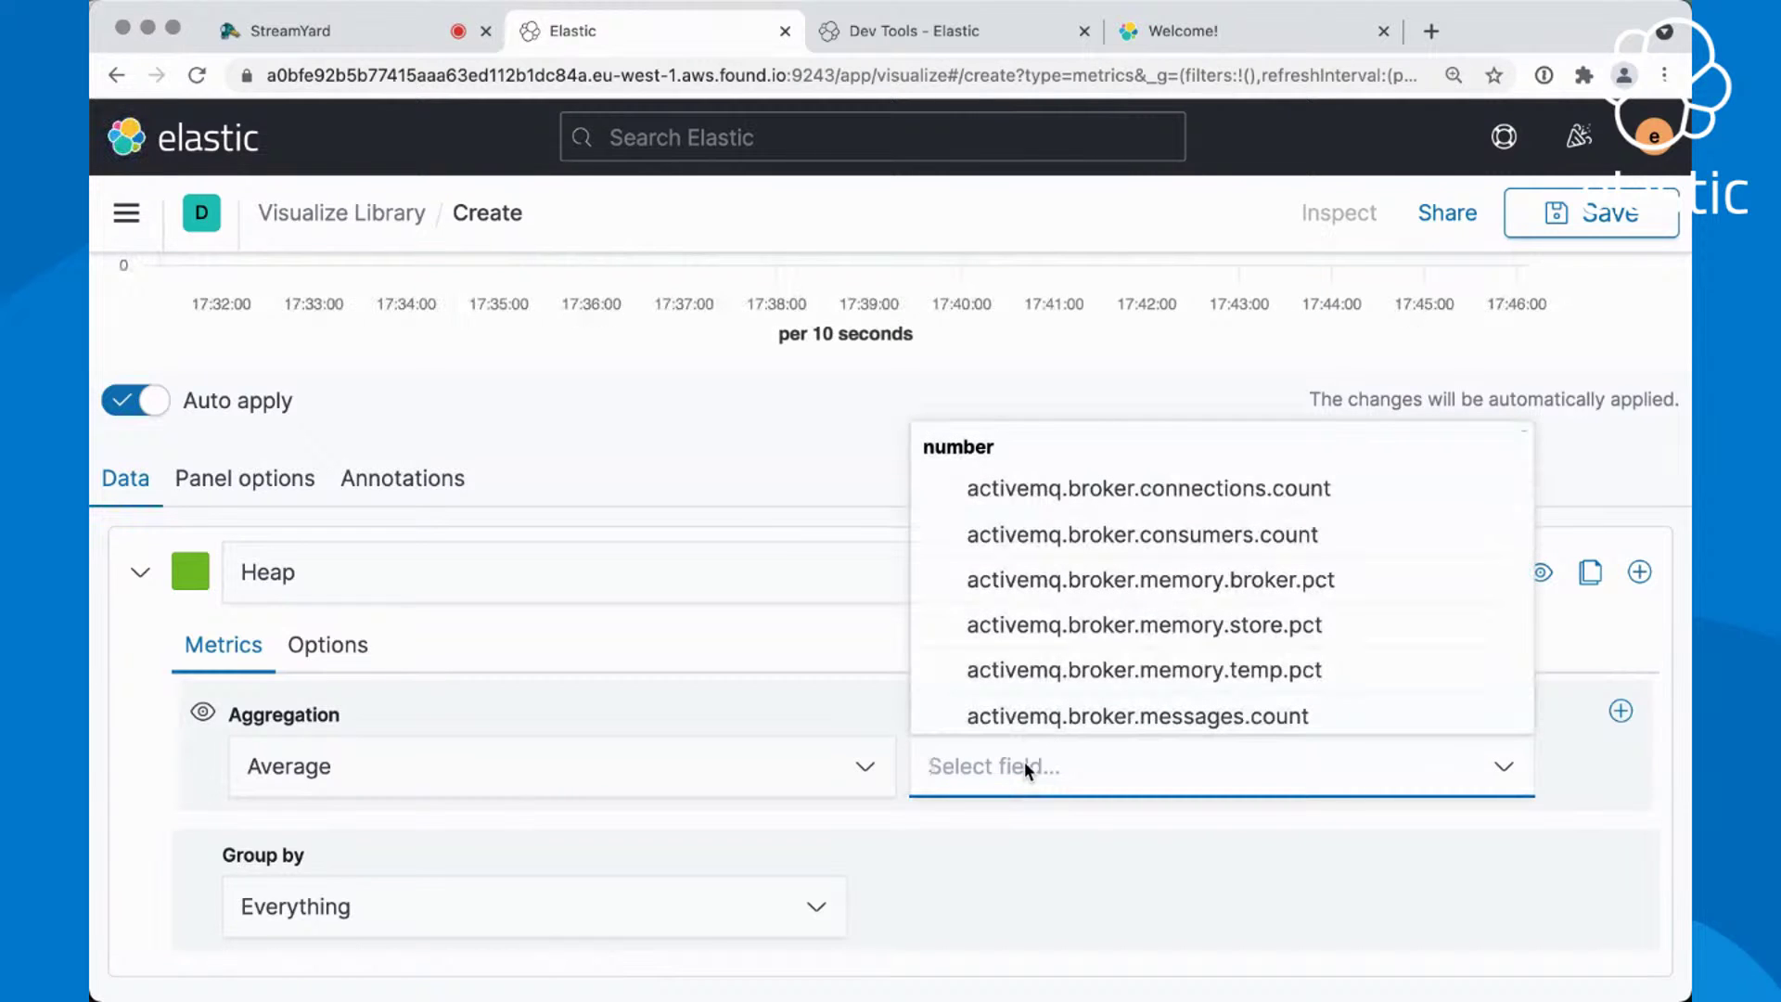
{"action": "type", "text": "j"}
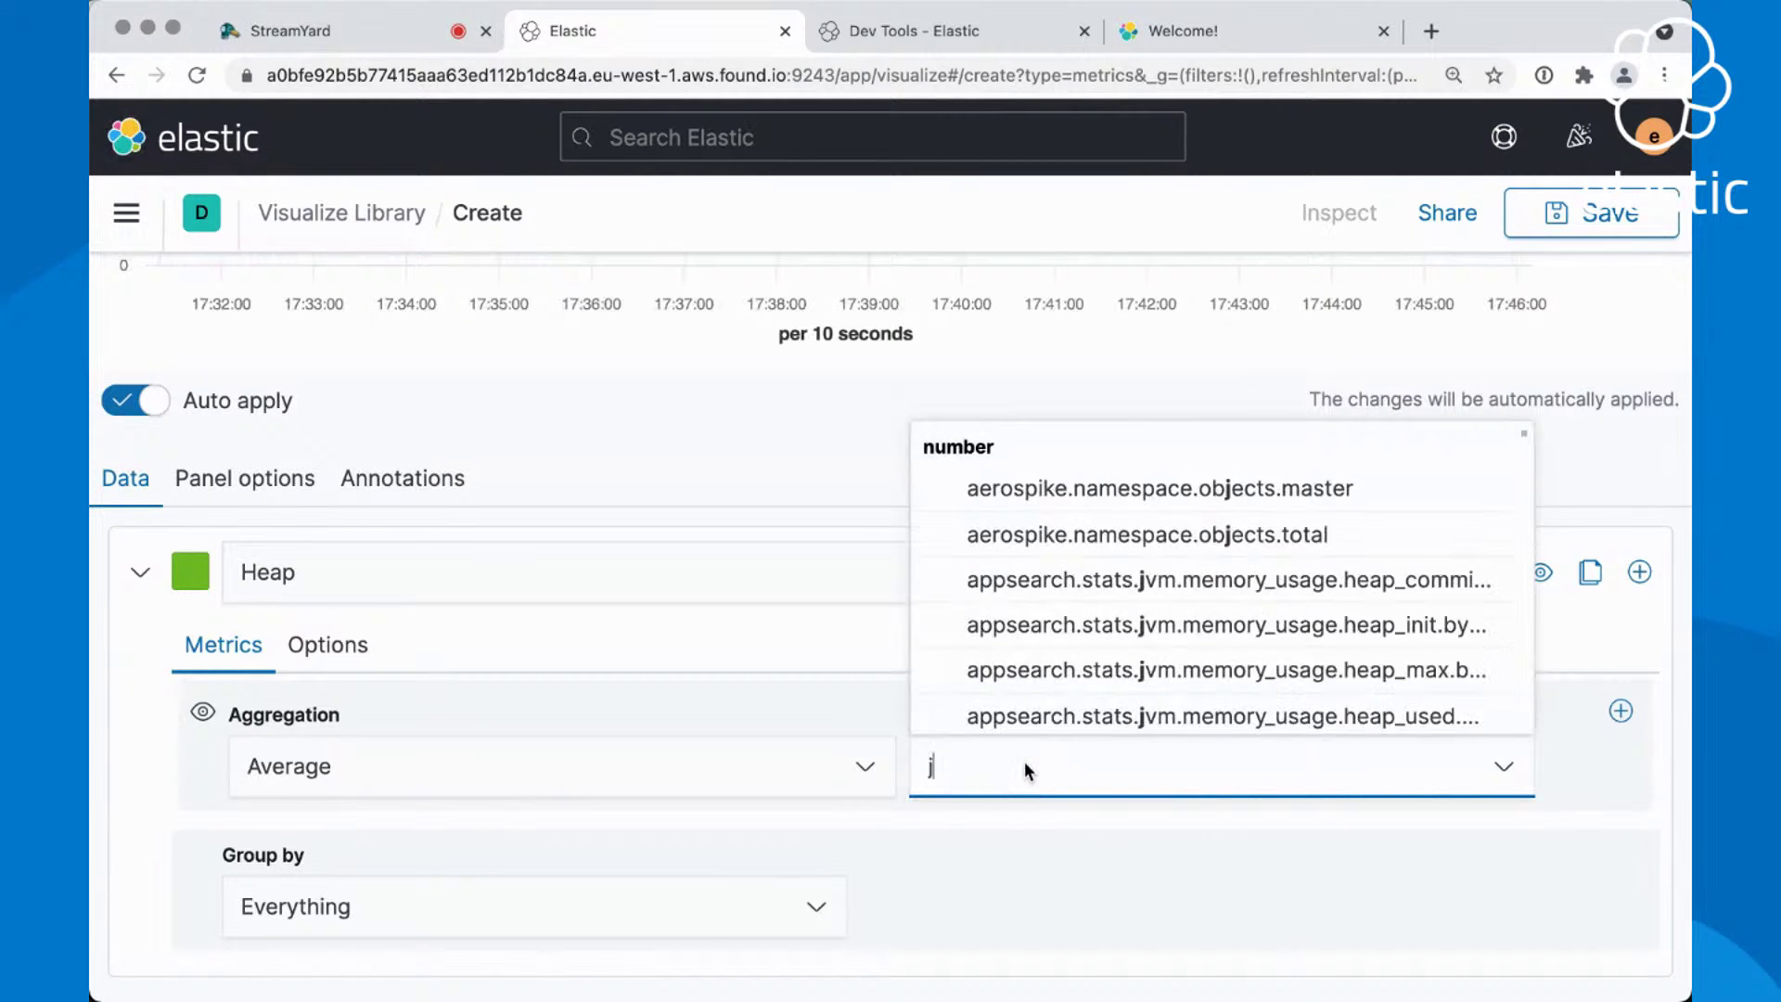
{"action": "type", "text": "olokia"}
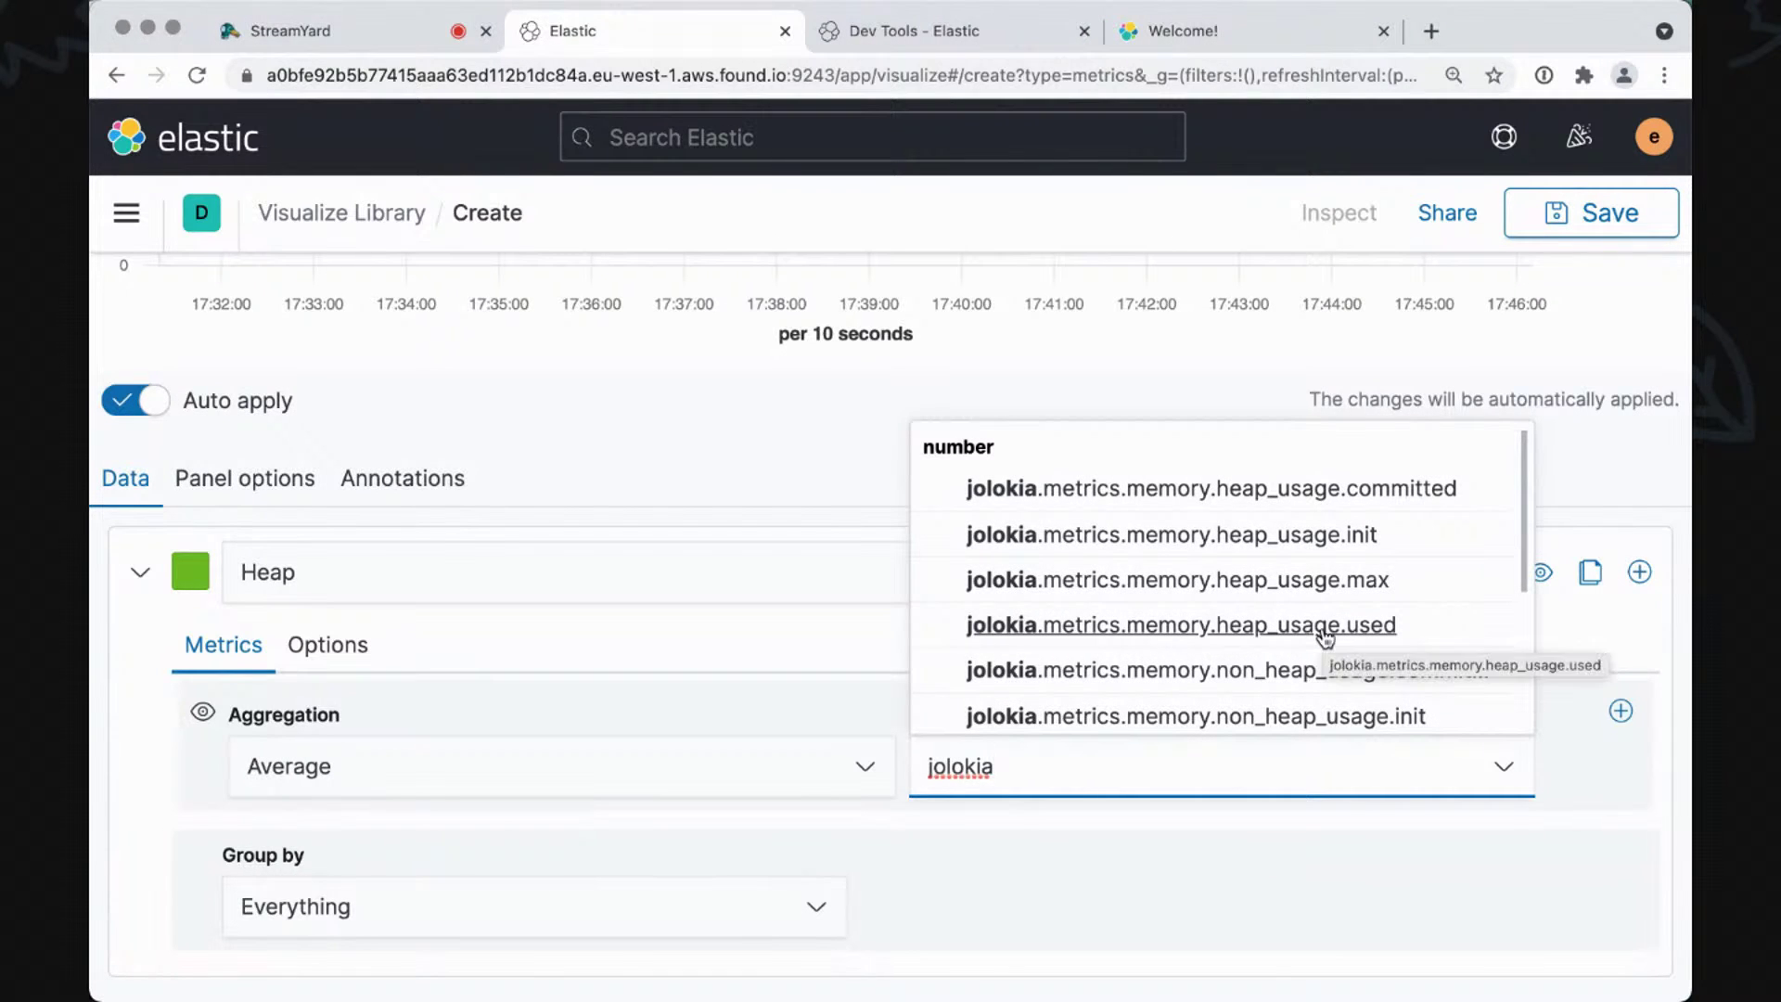
{"action": "left_click", "coordinate": [1325, 637]}
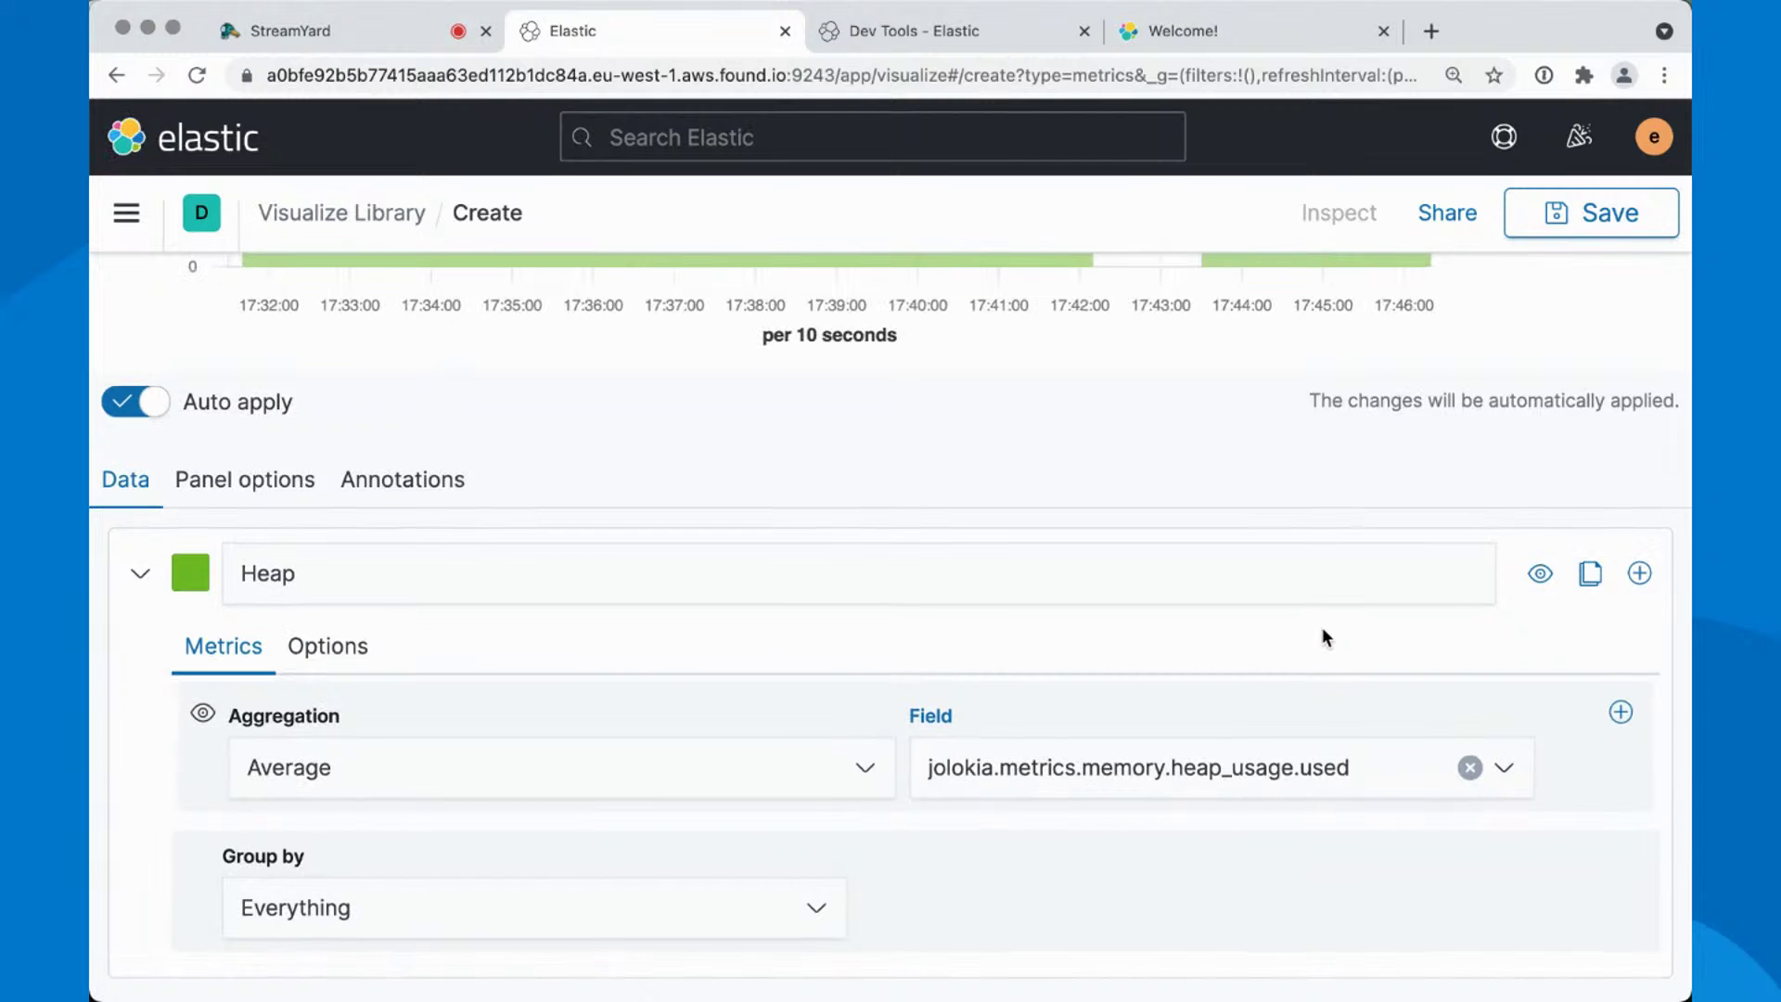
{"action": "scroll", "coordinate": [1321, 627], "scroll_direction": "up", "scroll_amount": 5}
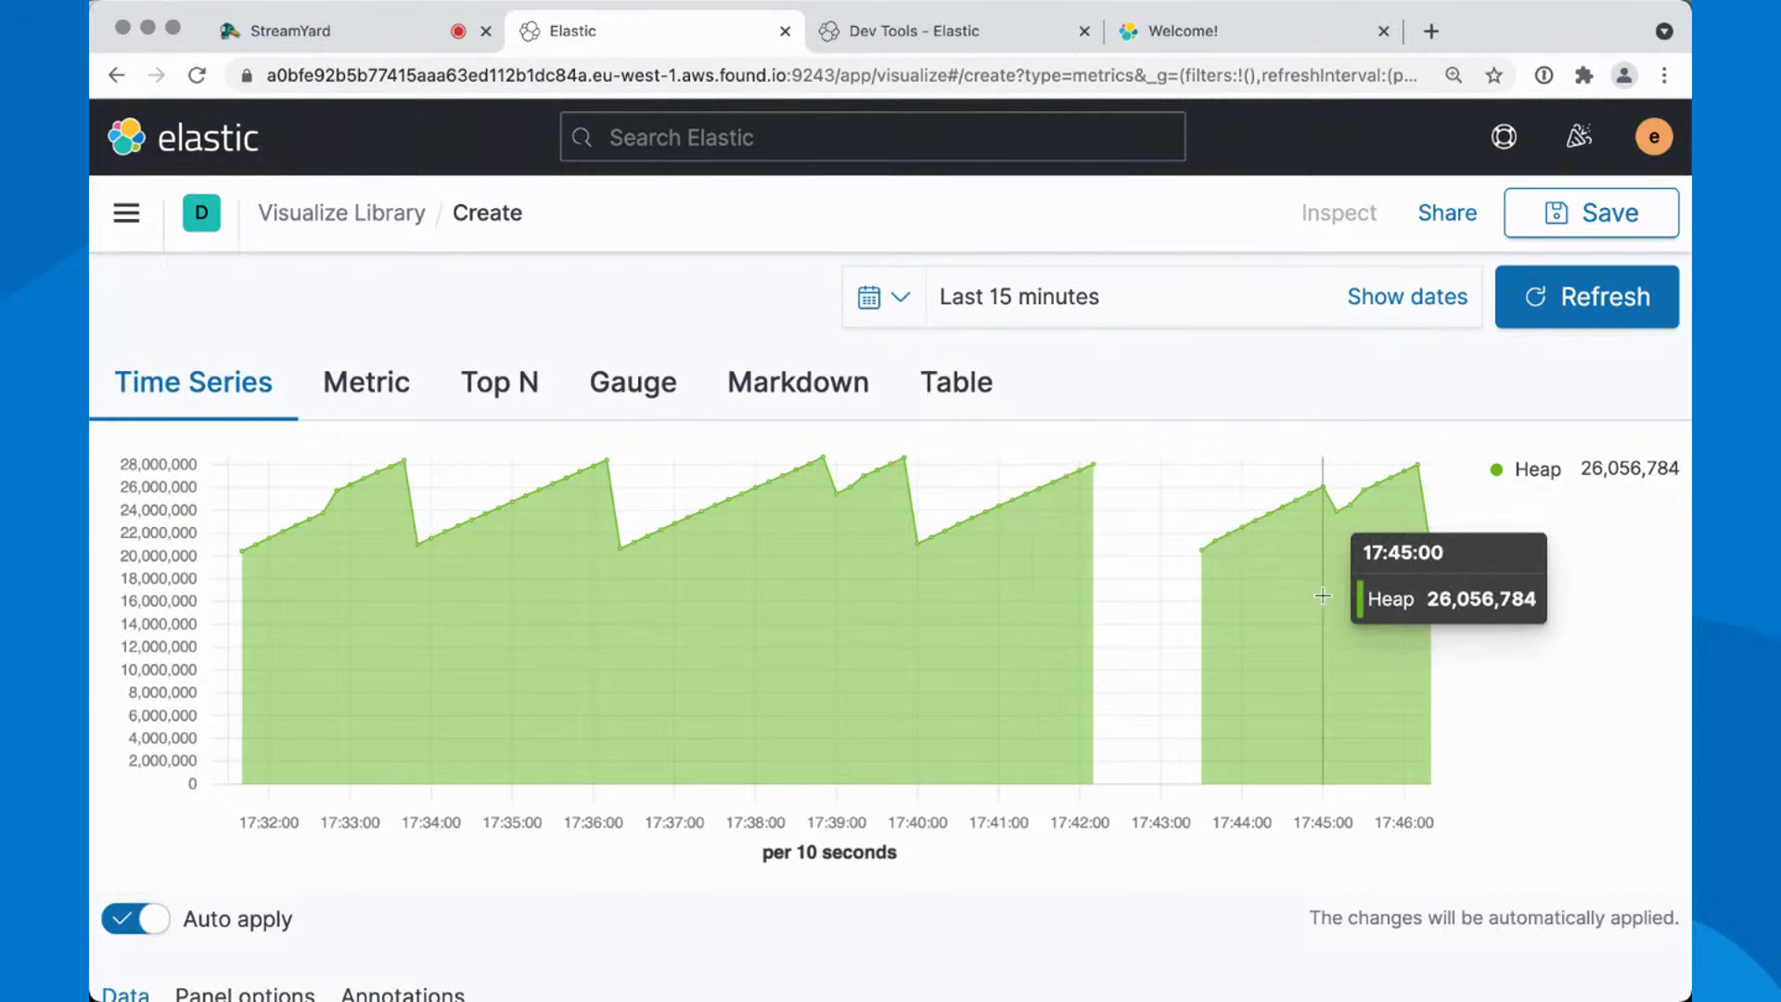
Set the Heap series Data Formatter to Bytes in its Options
{"action": "scroll", "coordinate": [1116, 651], "scroll_direction": "down", "scroll_amount": 5}
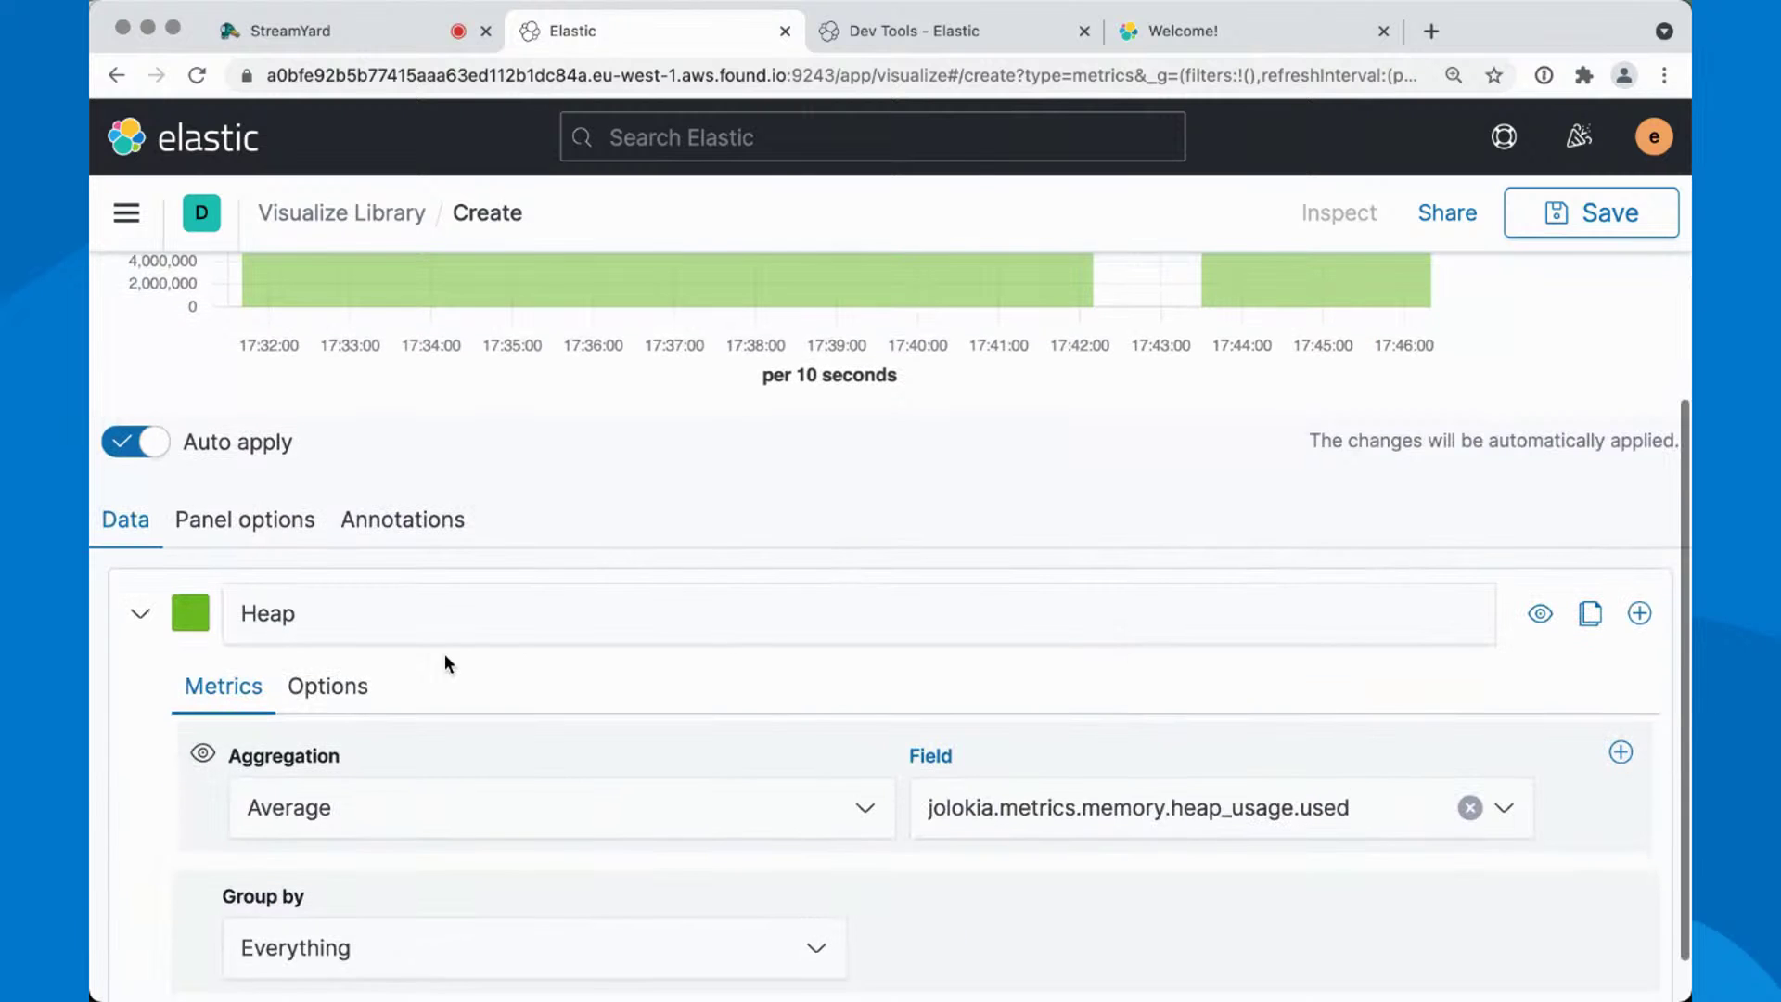
{"action": "left_click", "coordinate": [337, 685]}
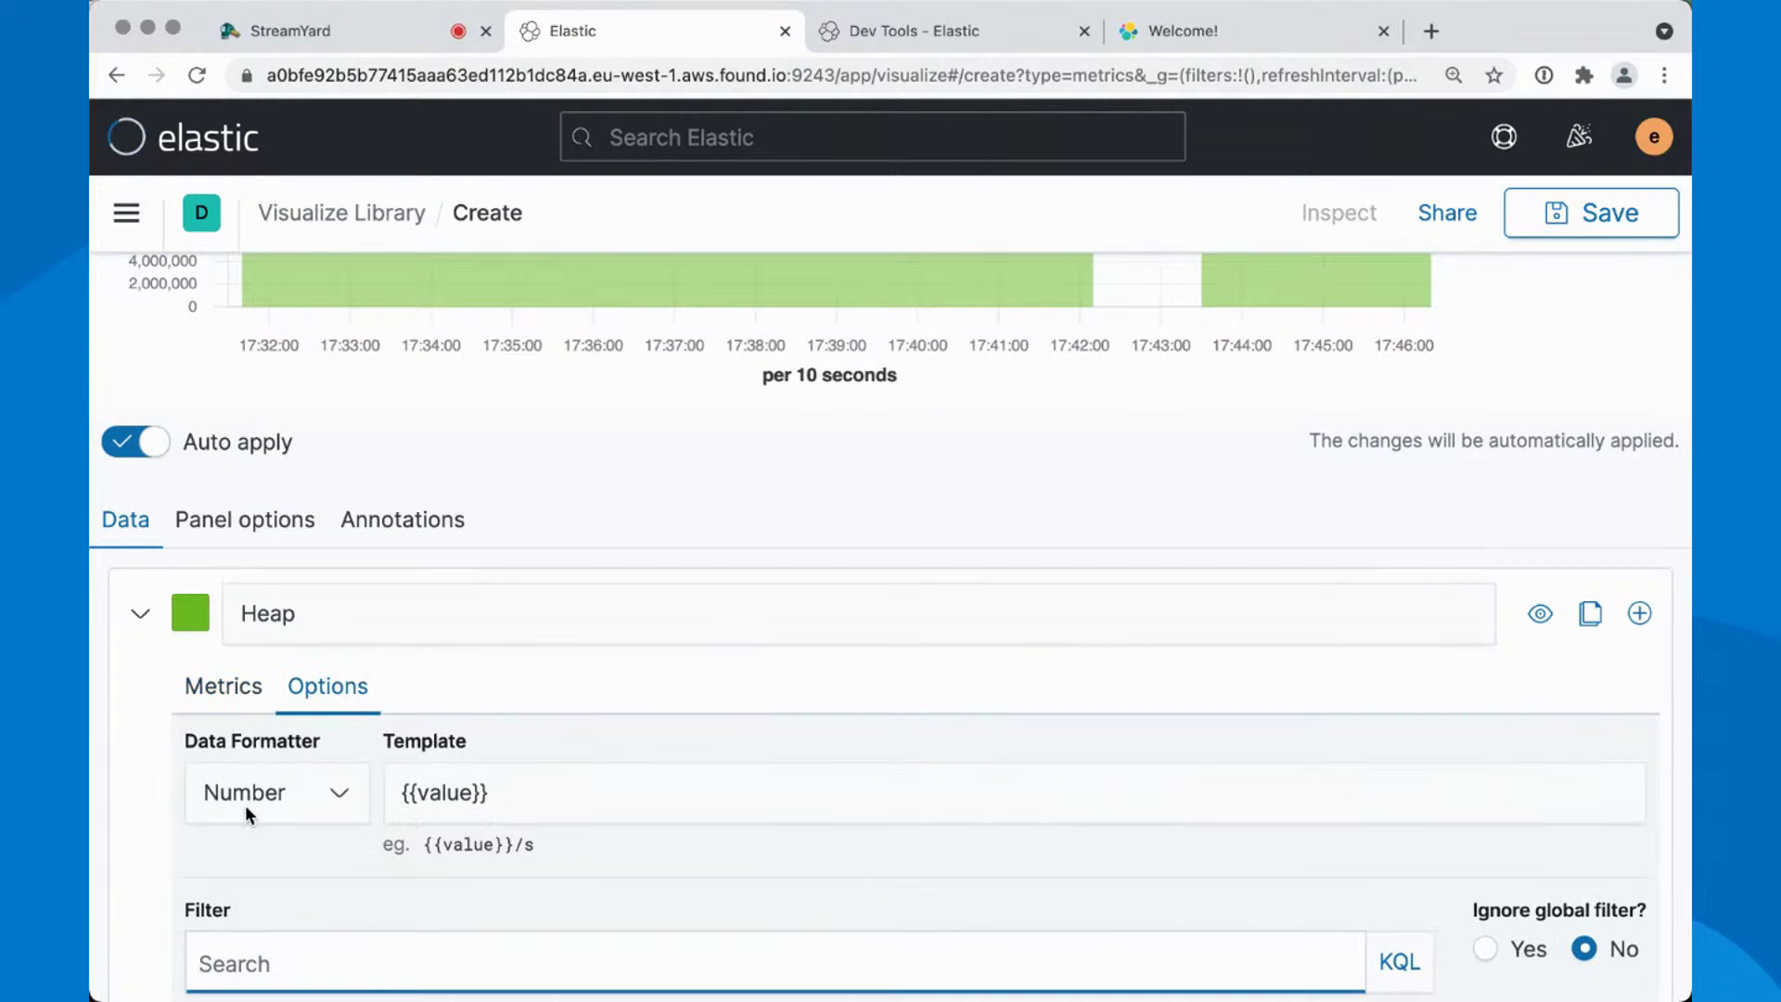
{"action": "left_click", "coordinate": [318, 795]}
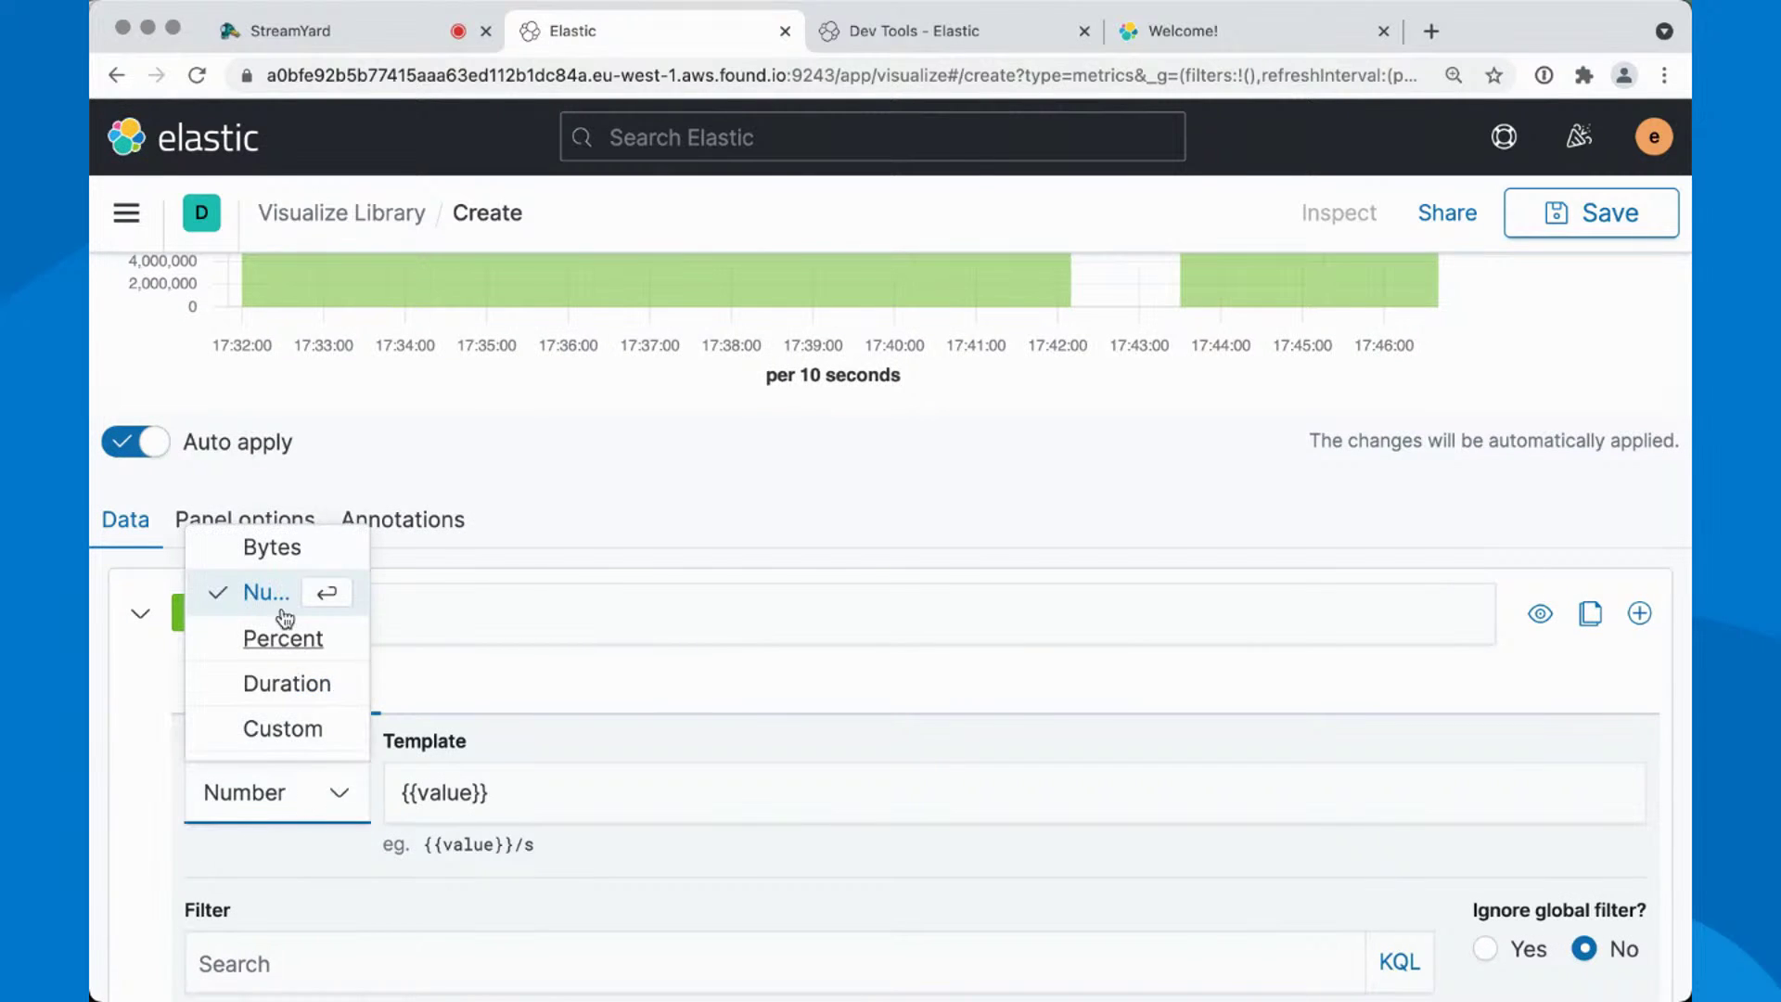
{"action": "left_click", "coordinate": [268, 551]}
{"action": "scroll", "coordinate": [267, 554], "scroll_direction": "up", "scroll_amount": 5}
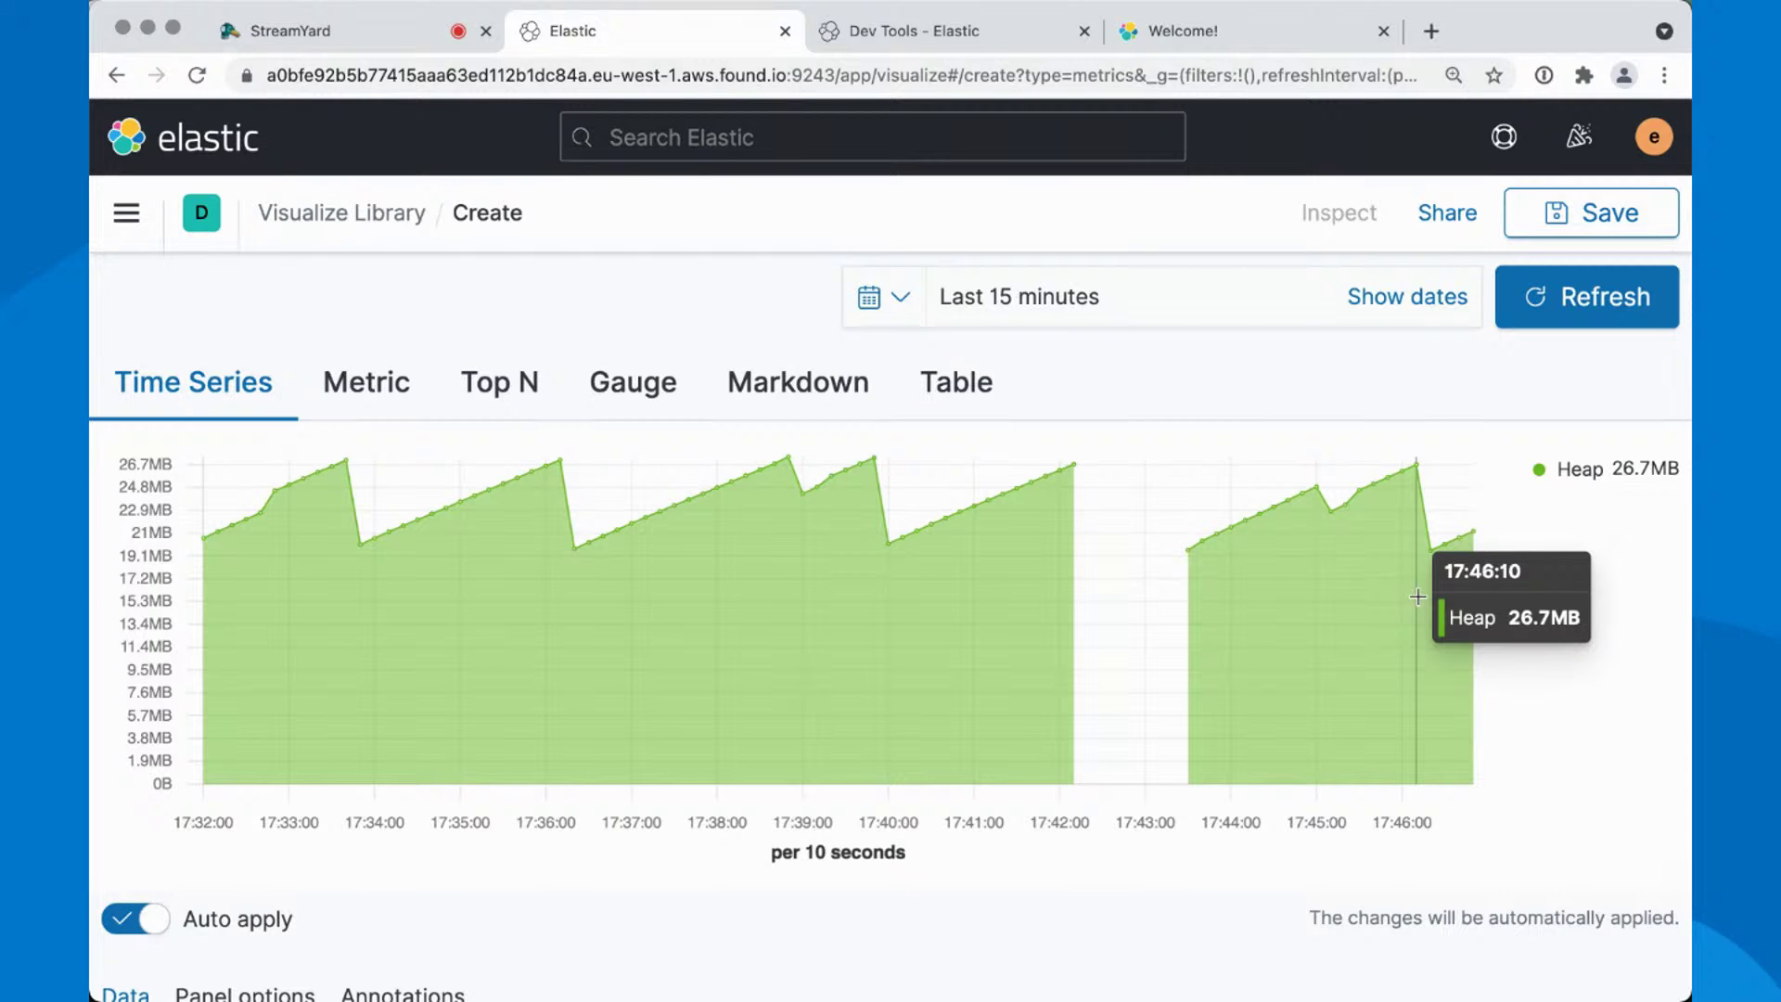
Add a second metric beneath the Average on the Heap series' Metrics tab
{"action": "scroll", "coordinate": [1417, 596], "scroll_direction": "down", "scroll_amount": 10}
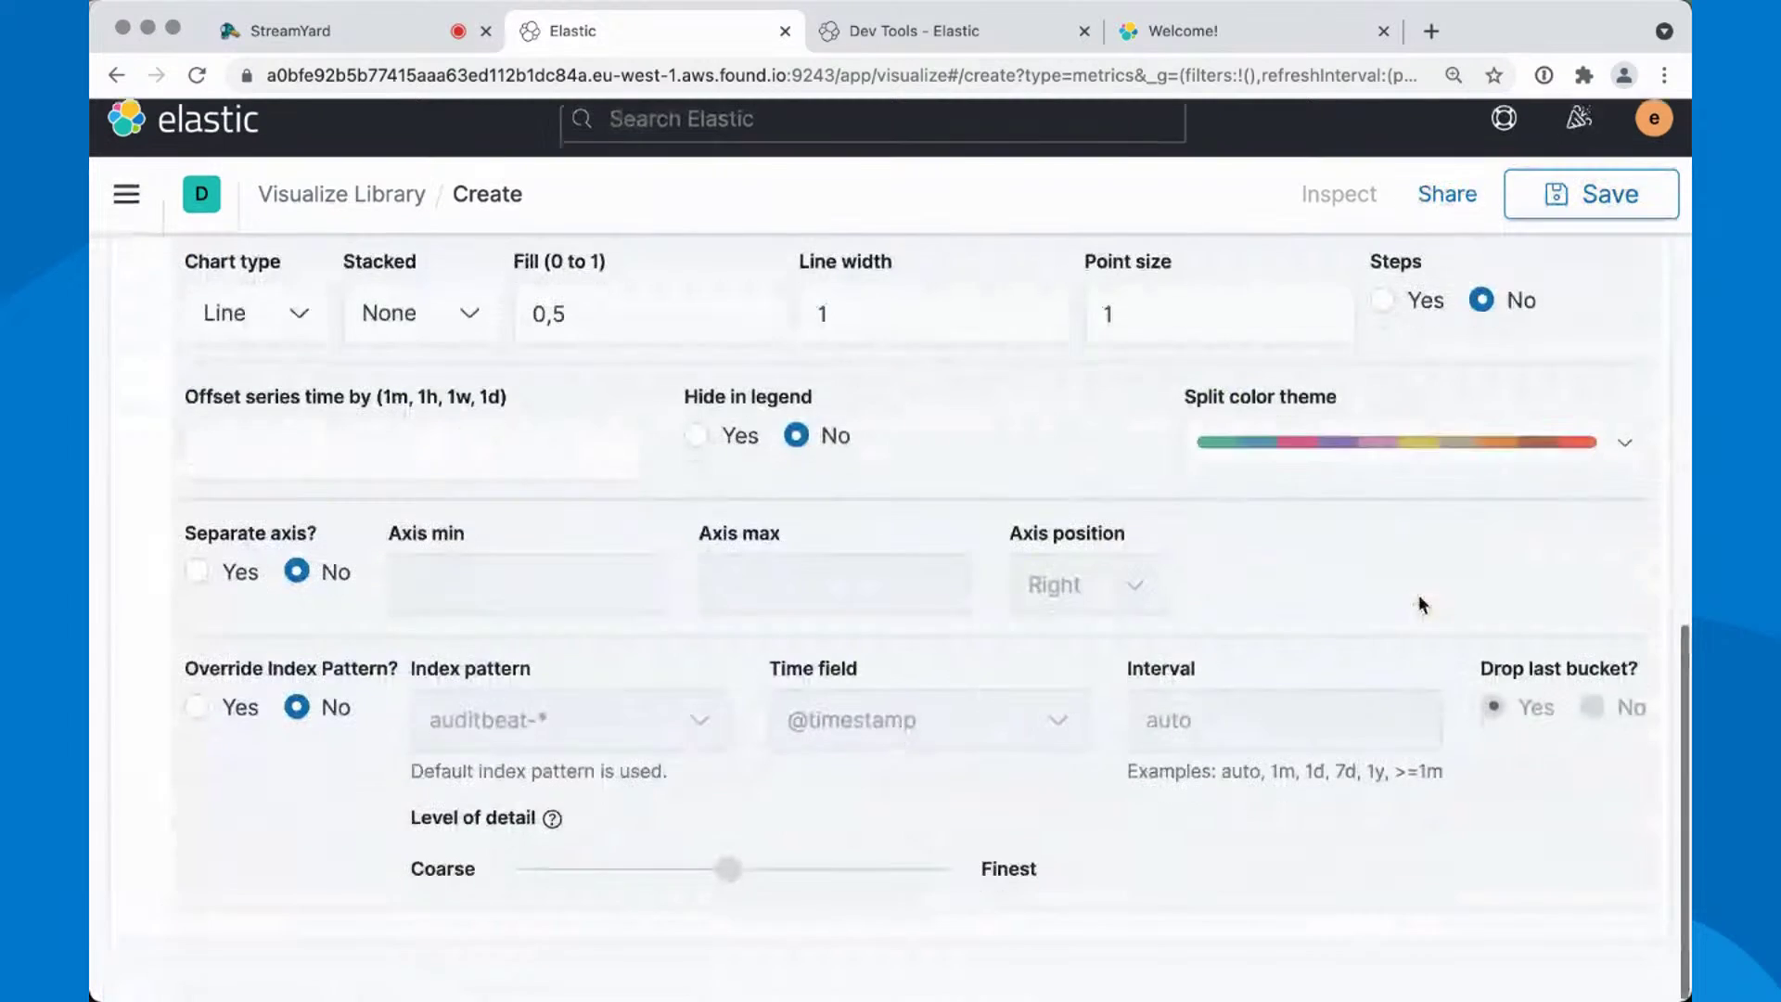
{"action": "scroll", "coordinate": [1419, 605], "scroll_direction": "up", "scroll_amount": 2}
{"action": "scroll", "coordinate": [1419, 596], "scroll_direction": "up", "scroll_amount": 3}
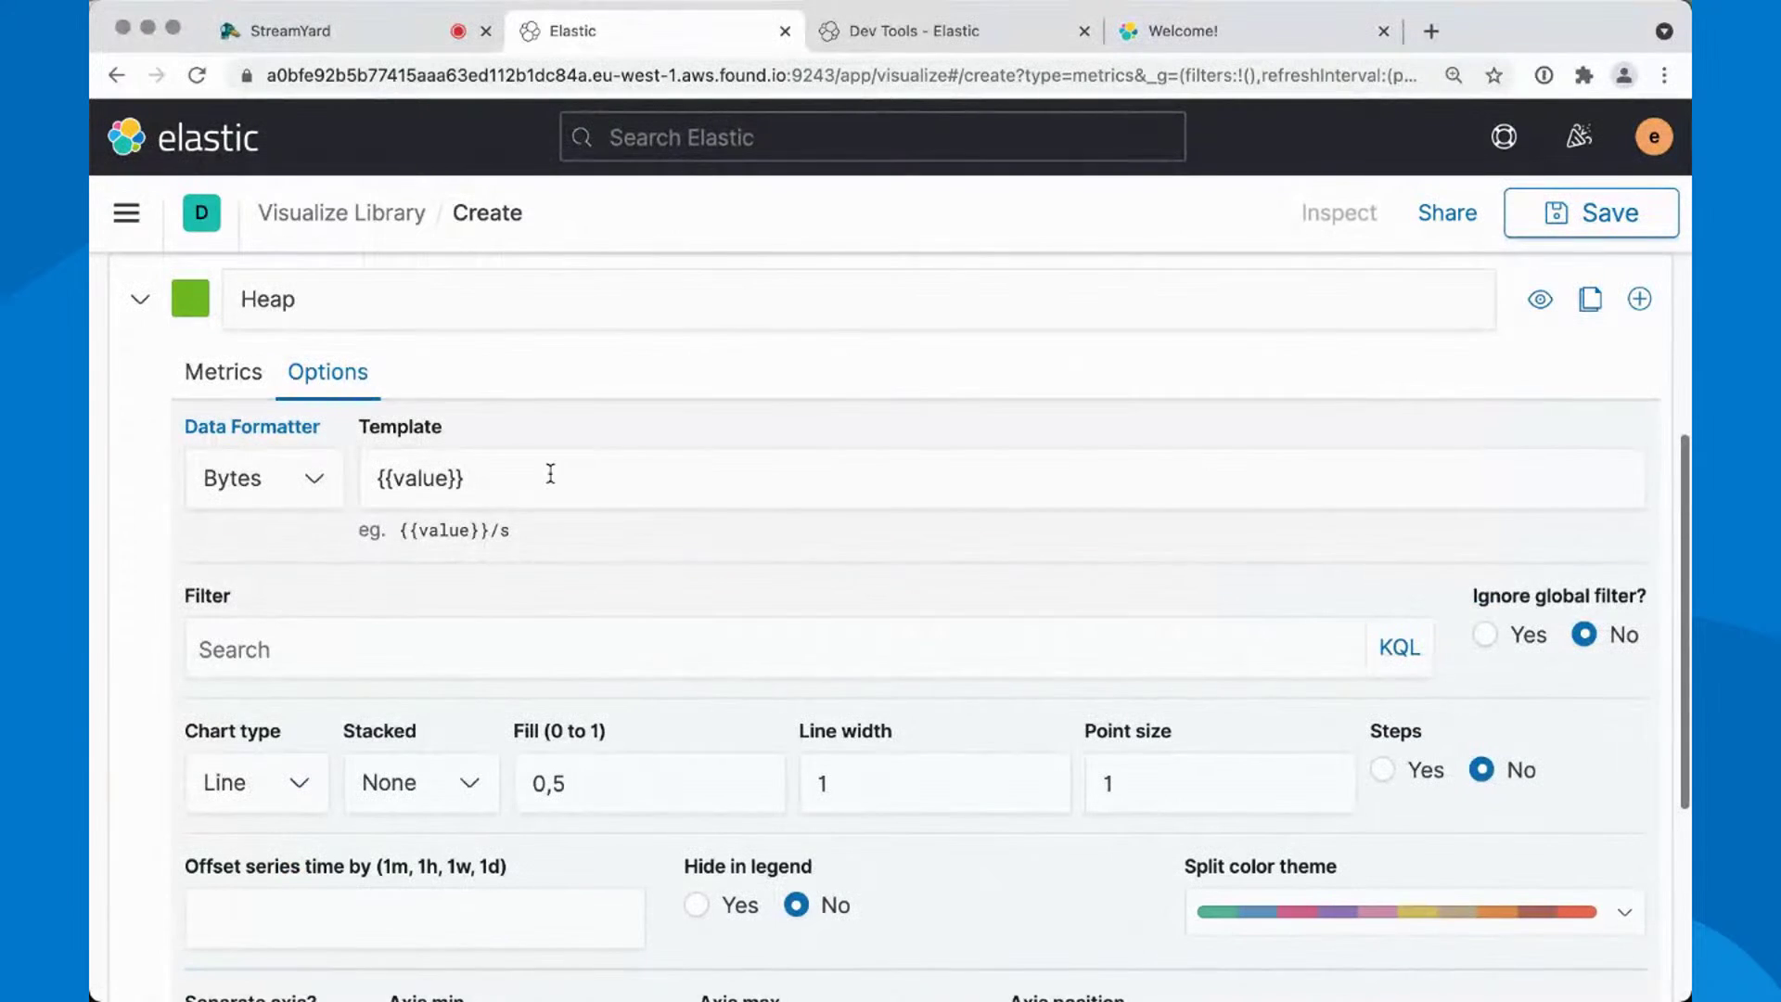
{"action": "left_click", "coordinate": [214, 387]}
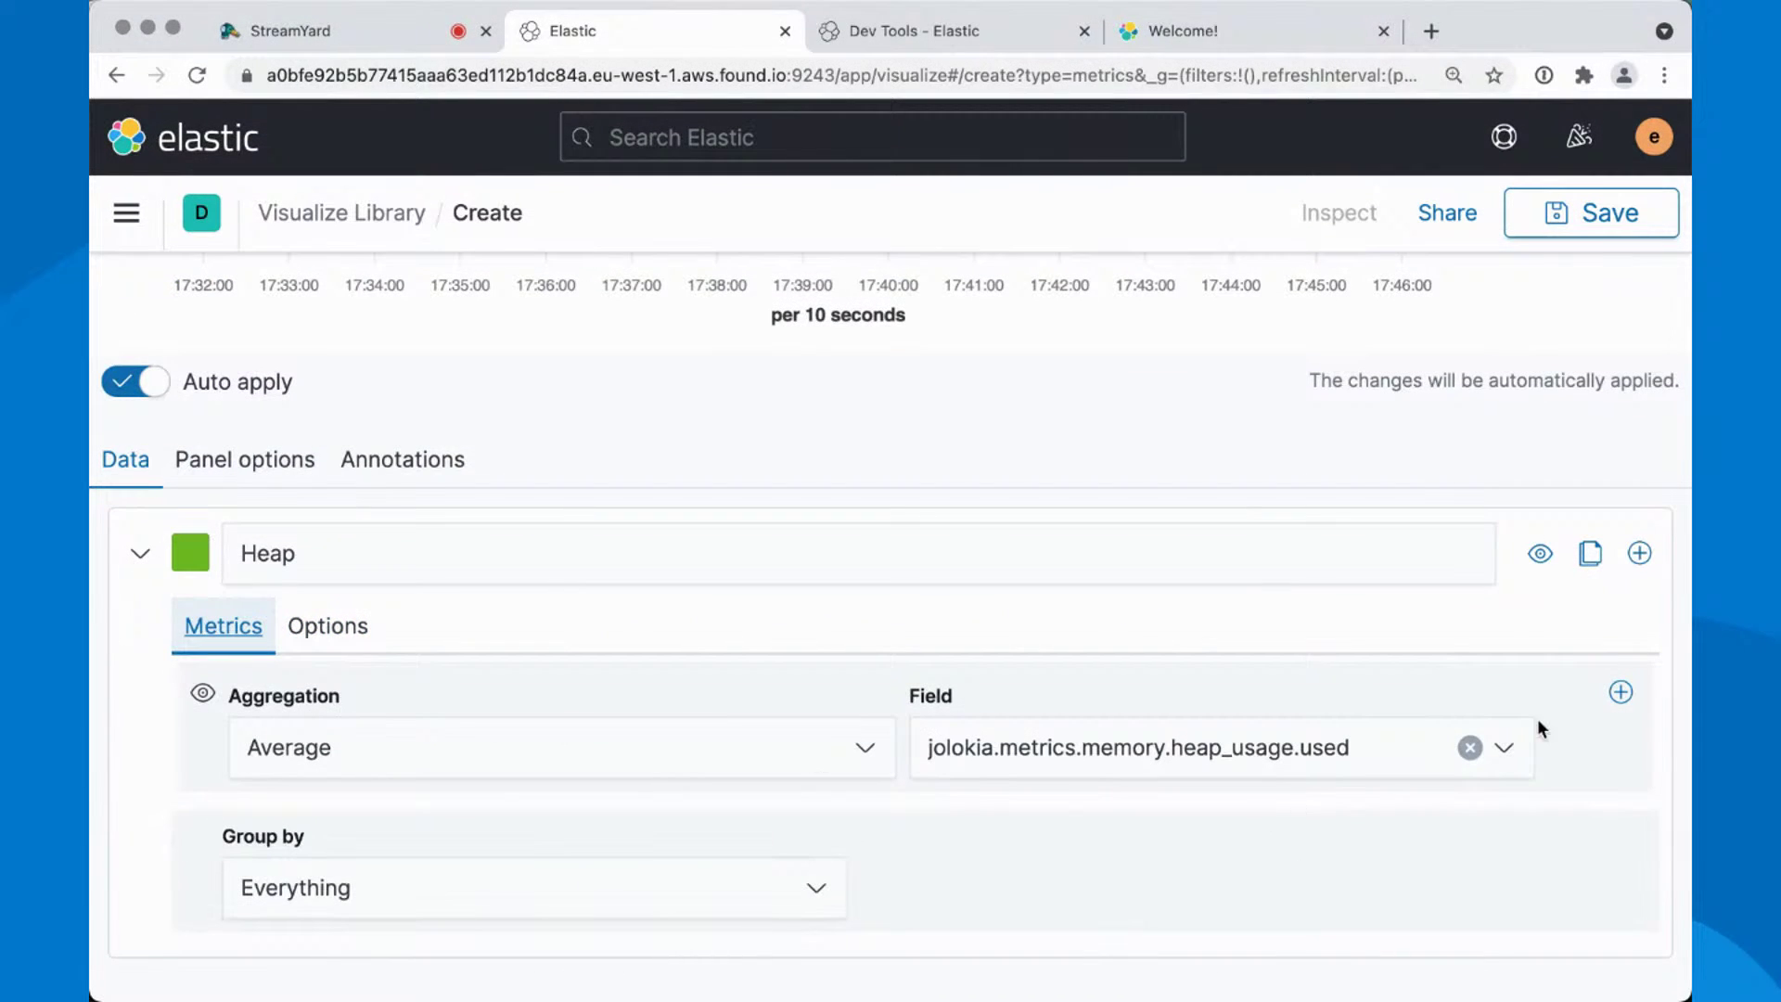
{"action": "left_click", "coordinate": [1621, 692]}
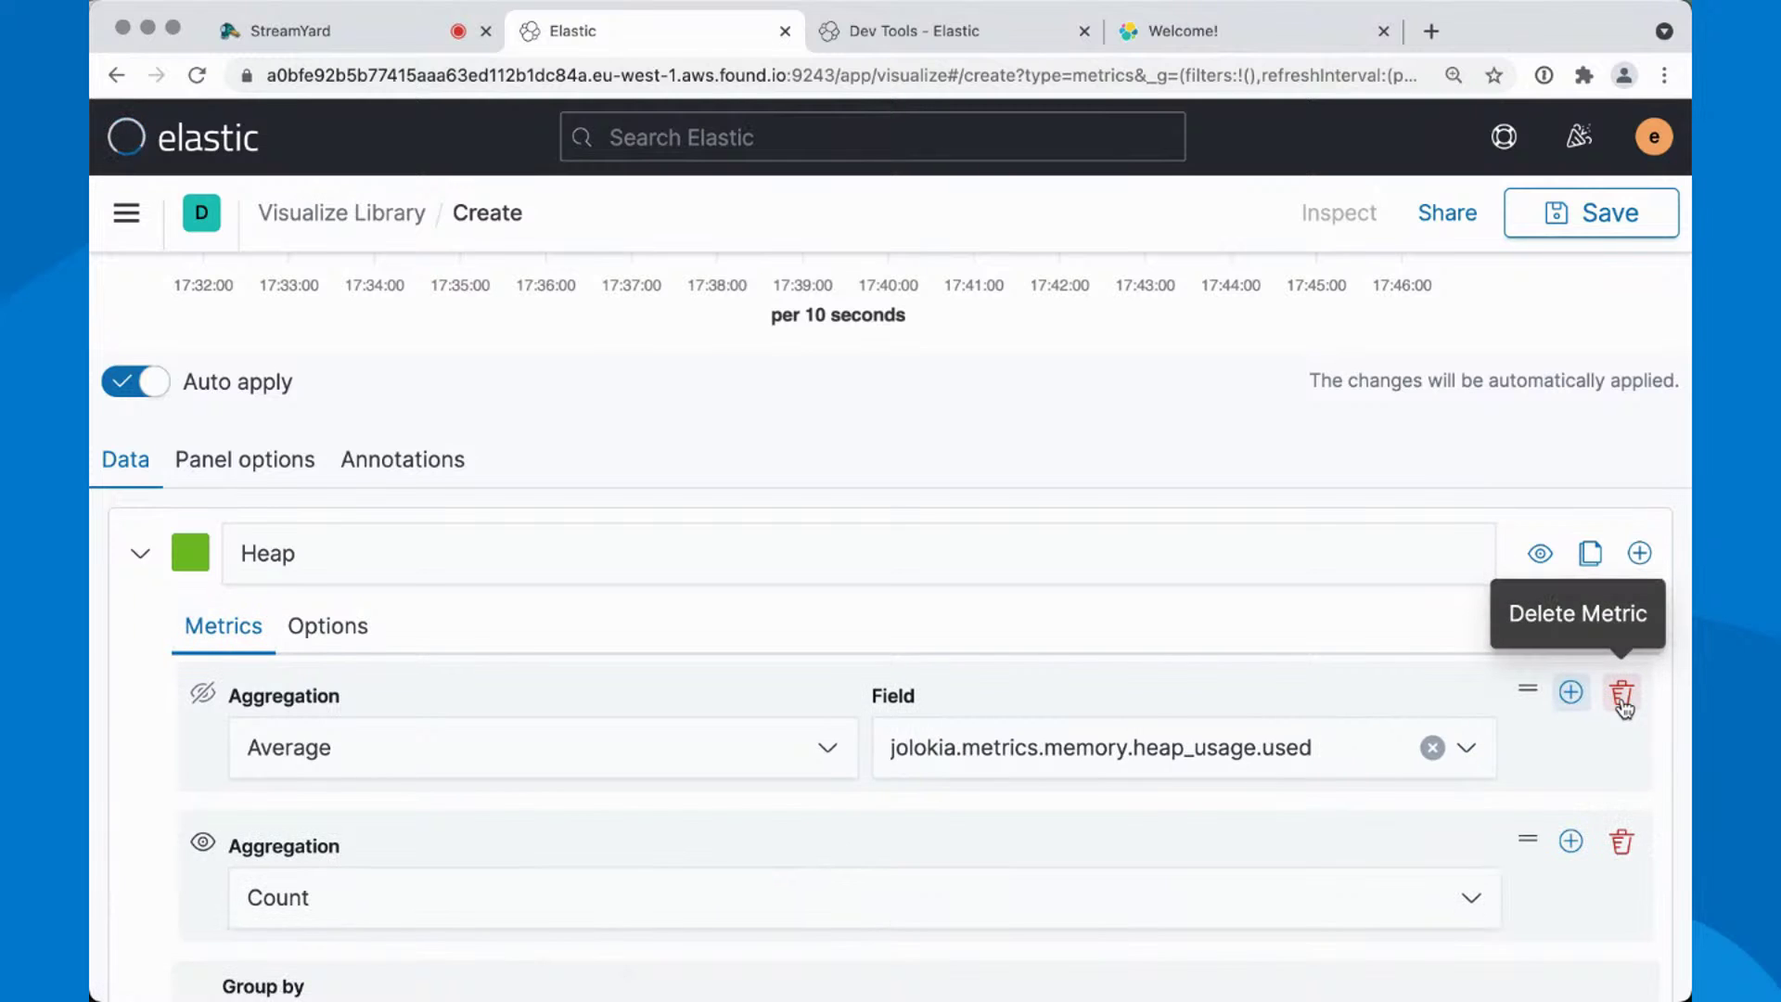
Make the second metric a Max of jolokia.metrics.memory.heap_usage.max
{"action": "scroll", "coordinate": [1623, 707], "scroll_direction": "down", "scroll_amount": 2}
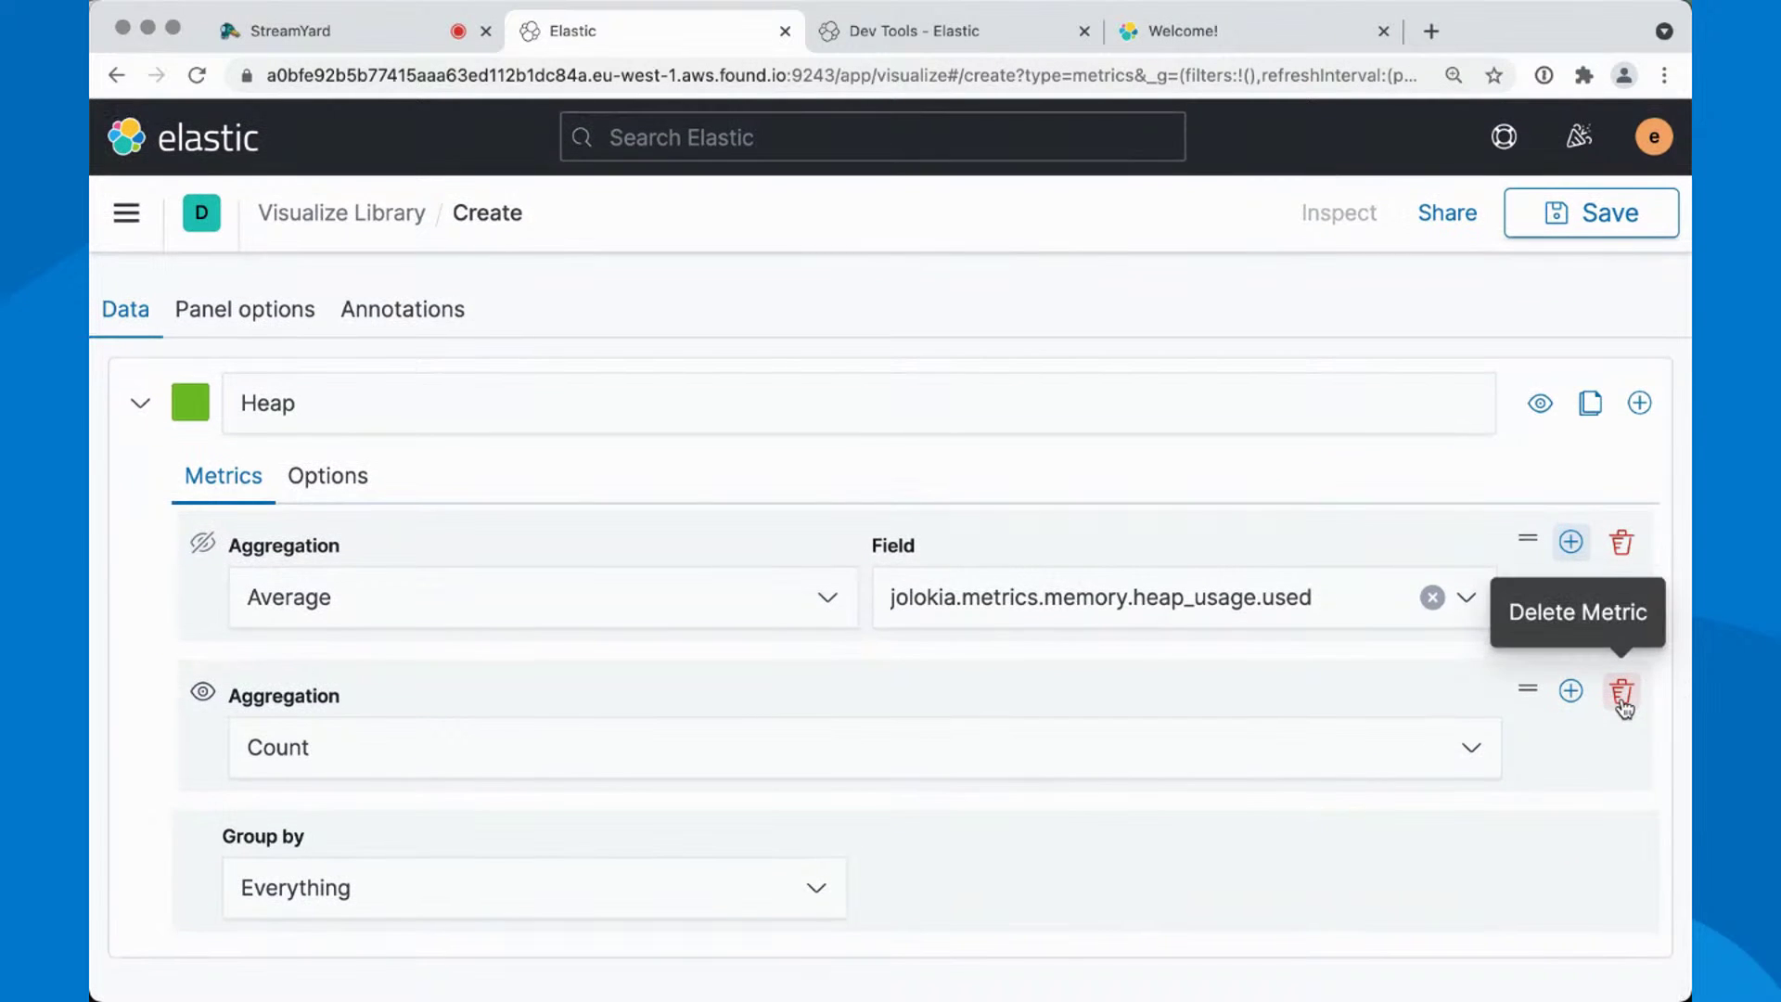
{"action": "left_click", "coordinate": [758, 756]}
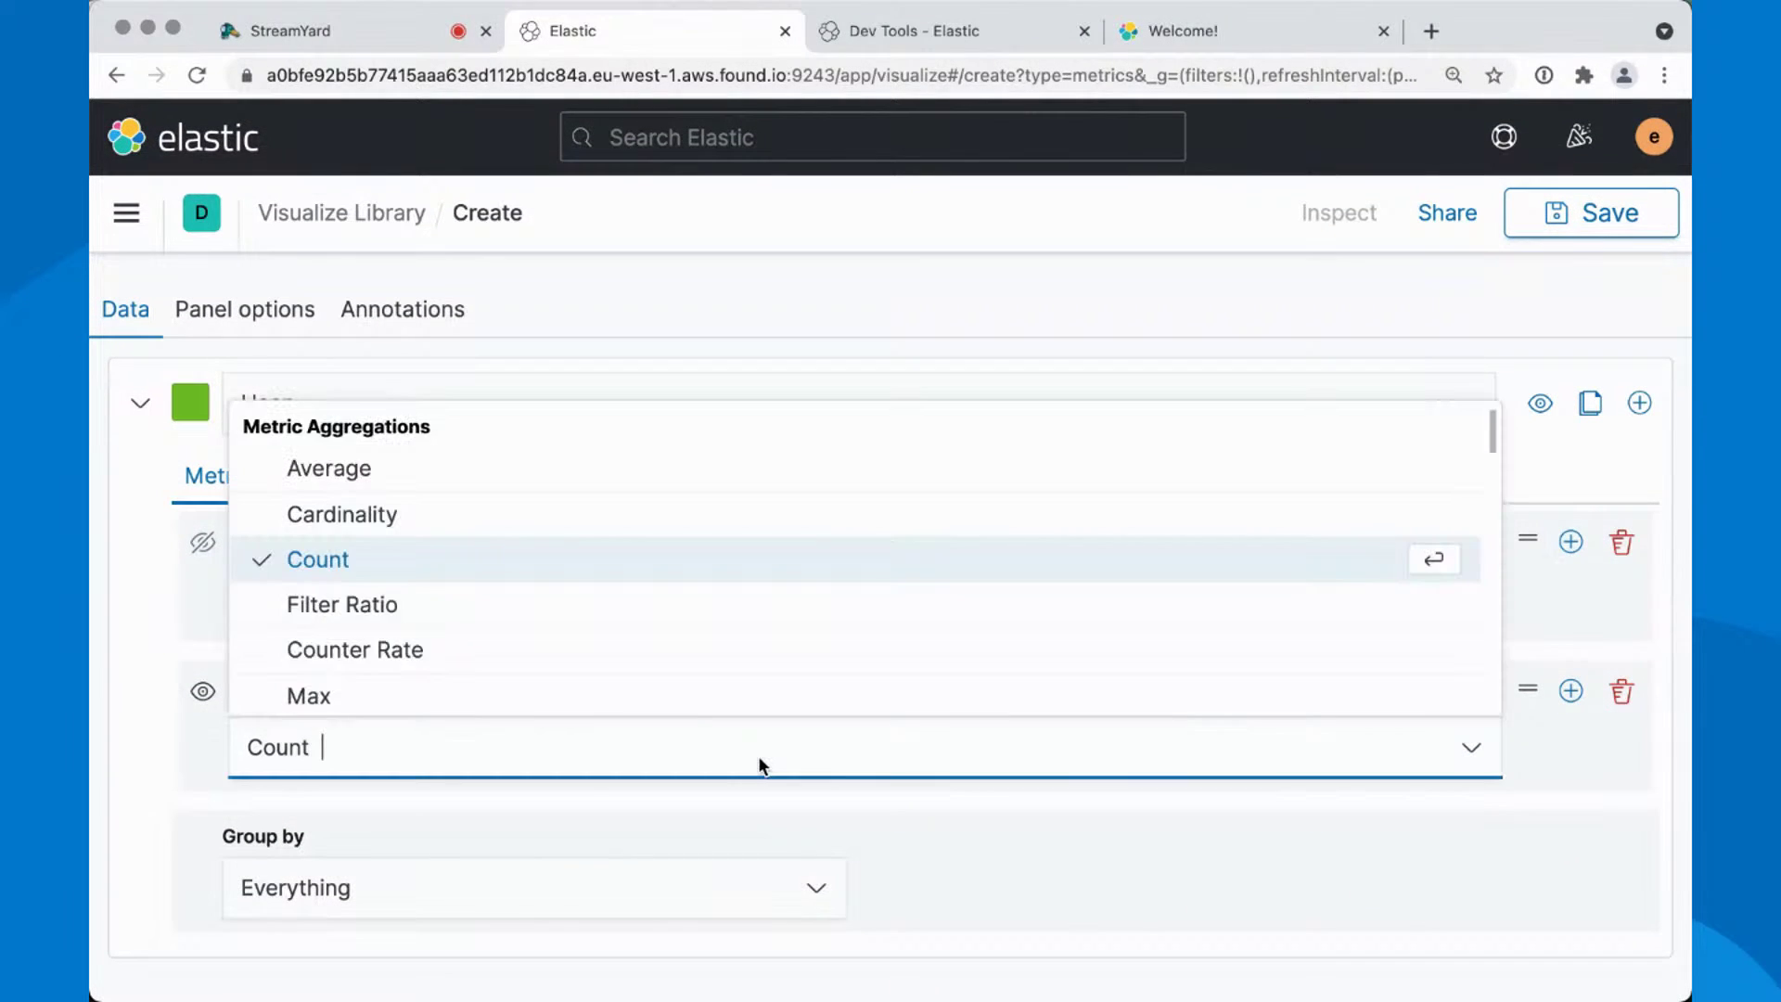
{"action": "left_click", "coordinate": [312, 695]}
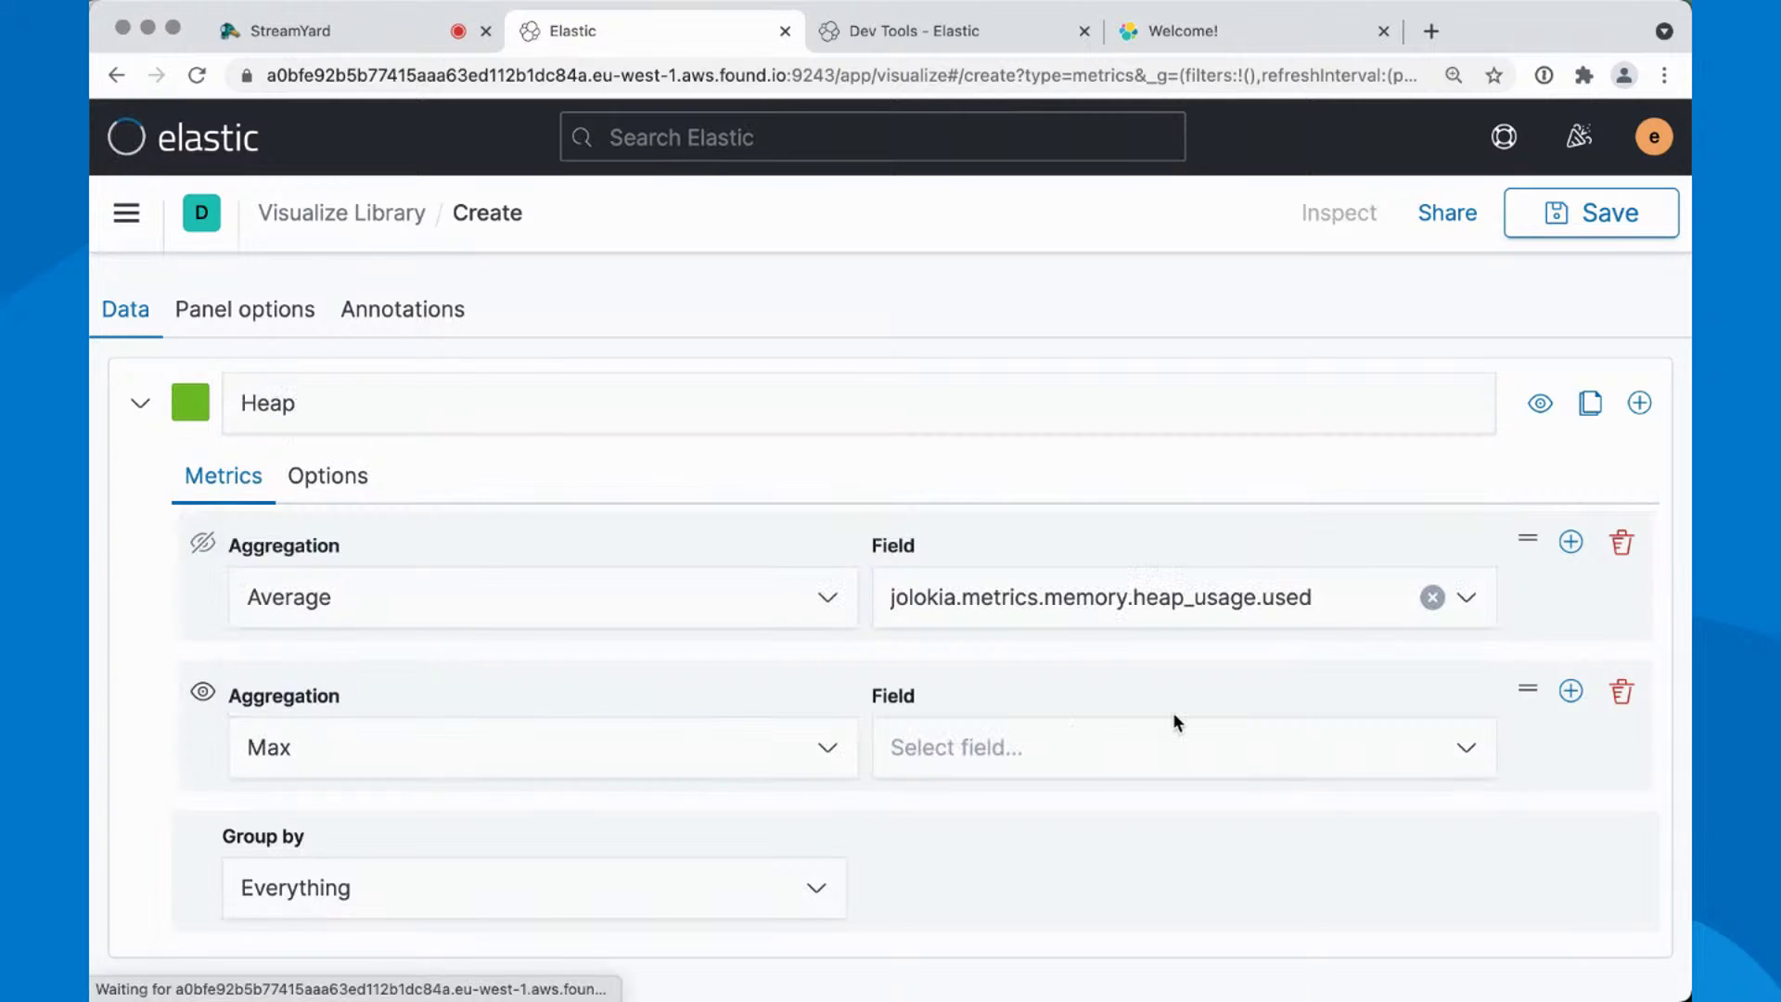
{"action": "left_click", "coordinate": [1089, 763]}
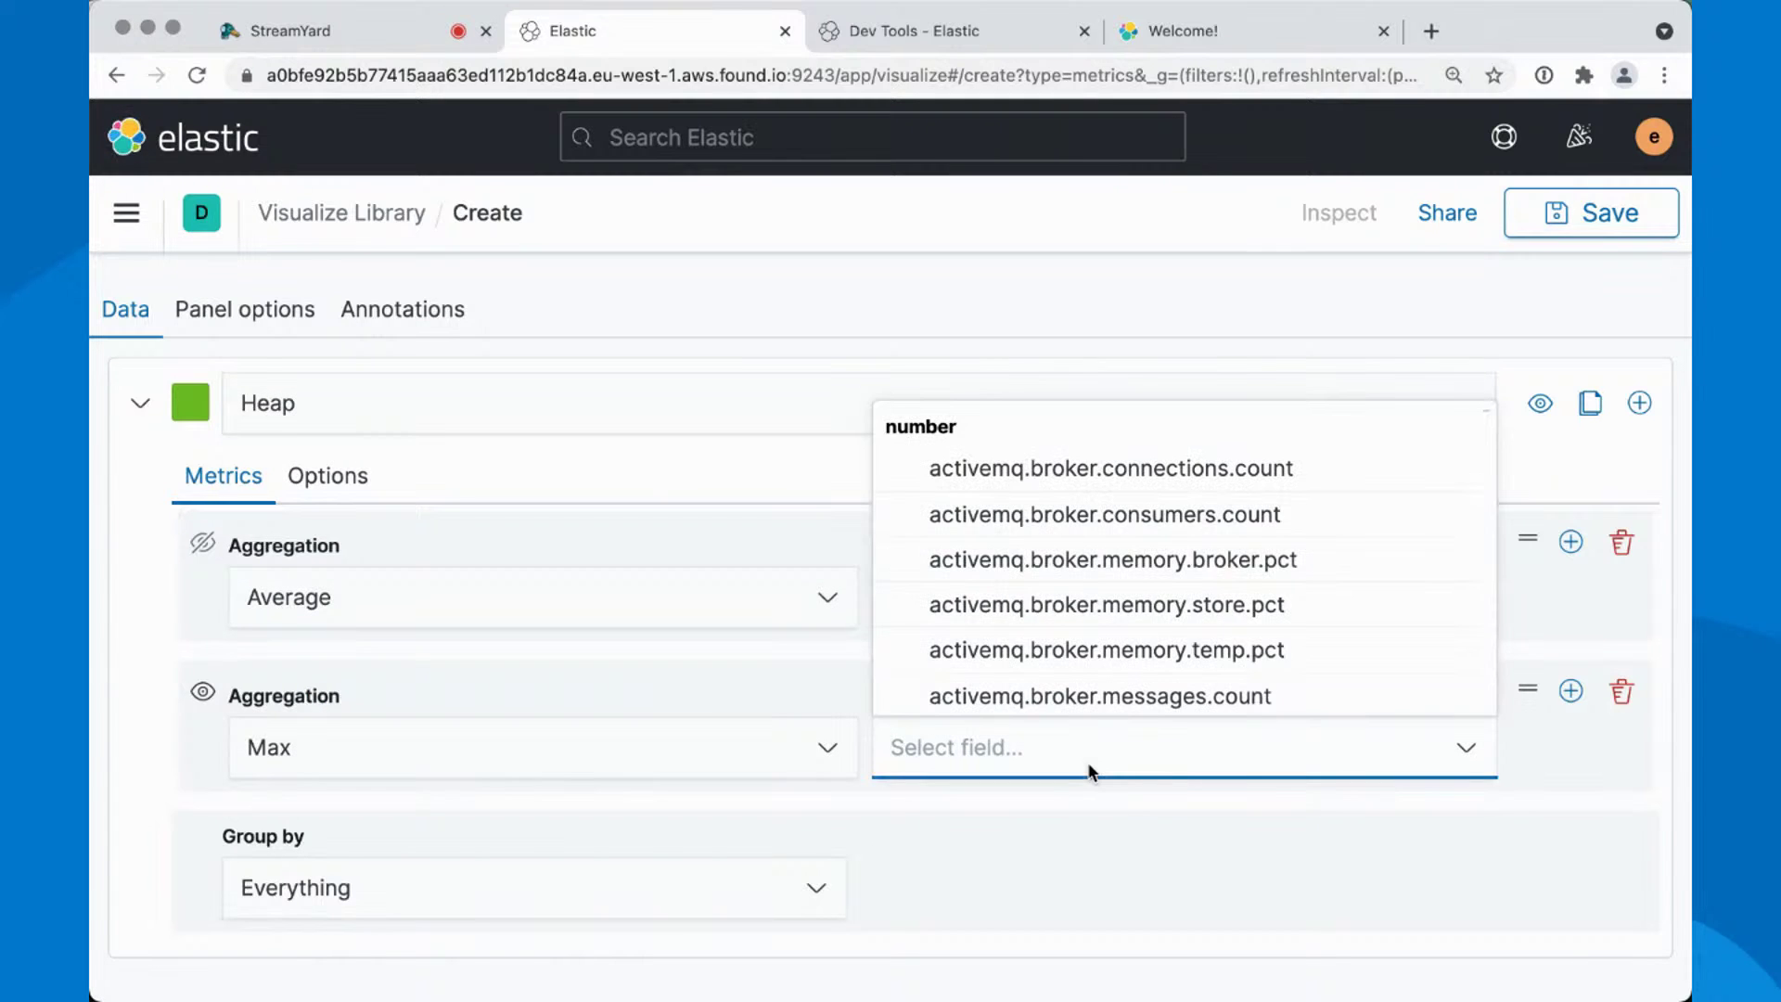
{"action": "type", "text": "jolk"}
{"action": "key", "text": "BackSpace"}
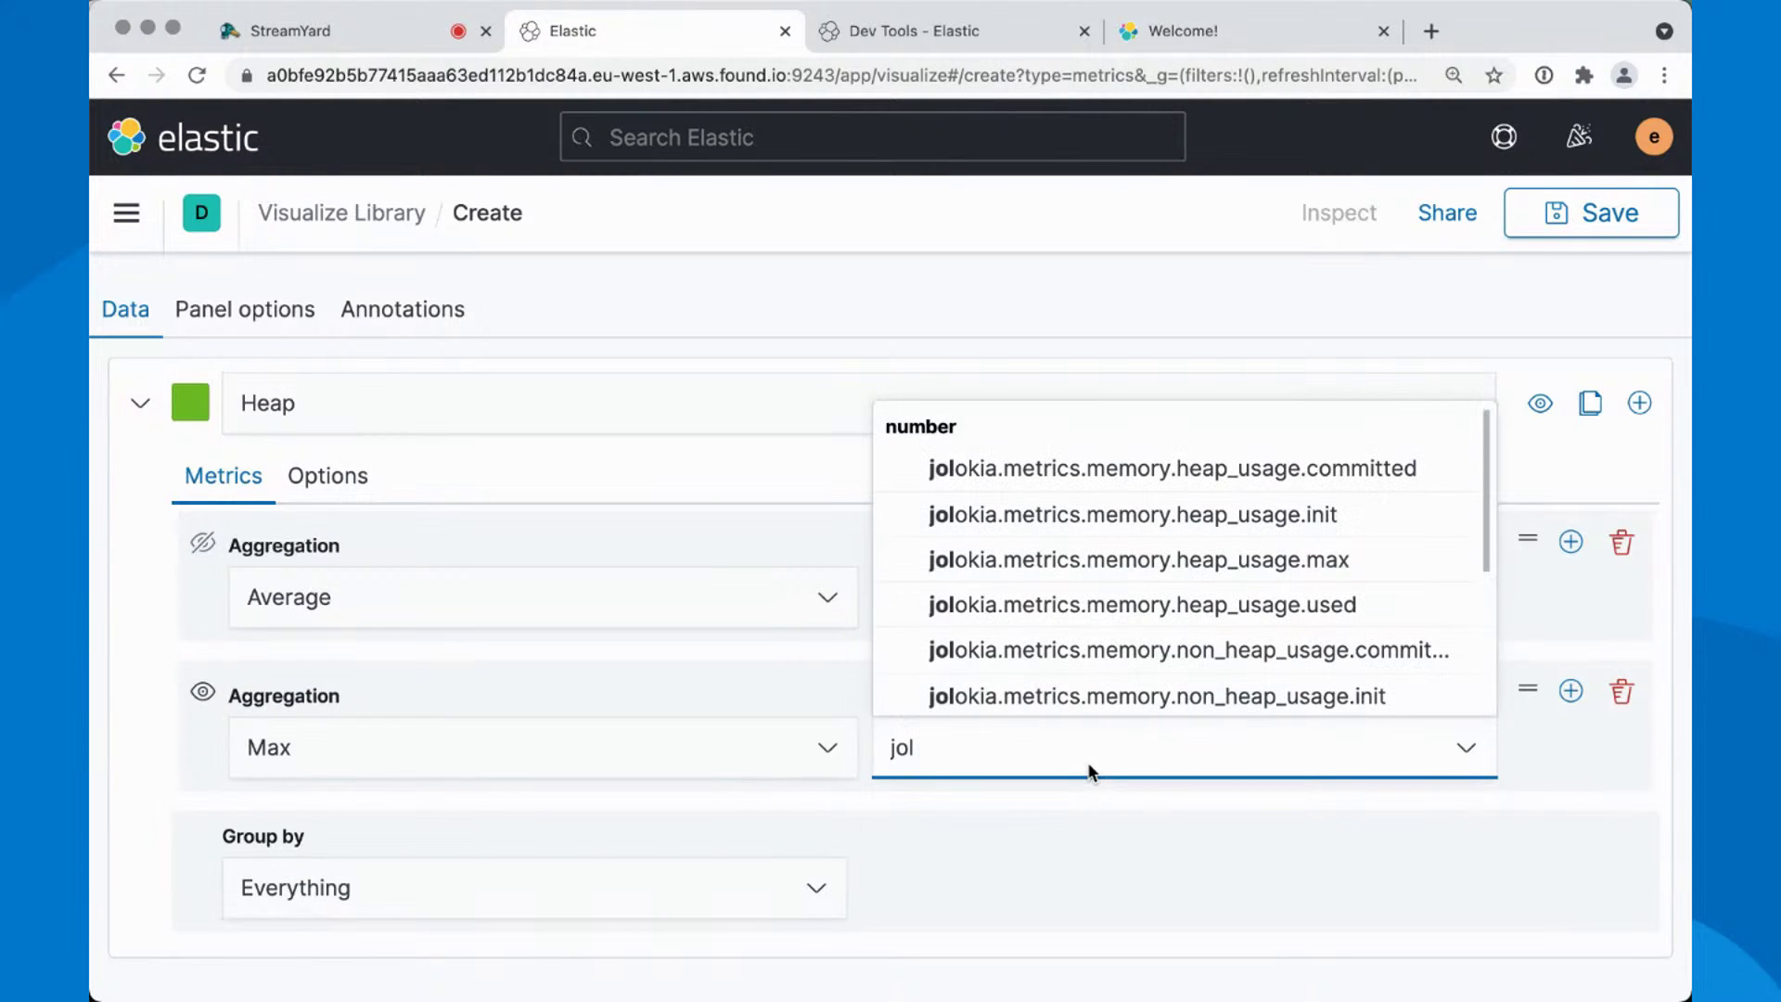
{"action": "type", "text": "ok"}
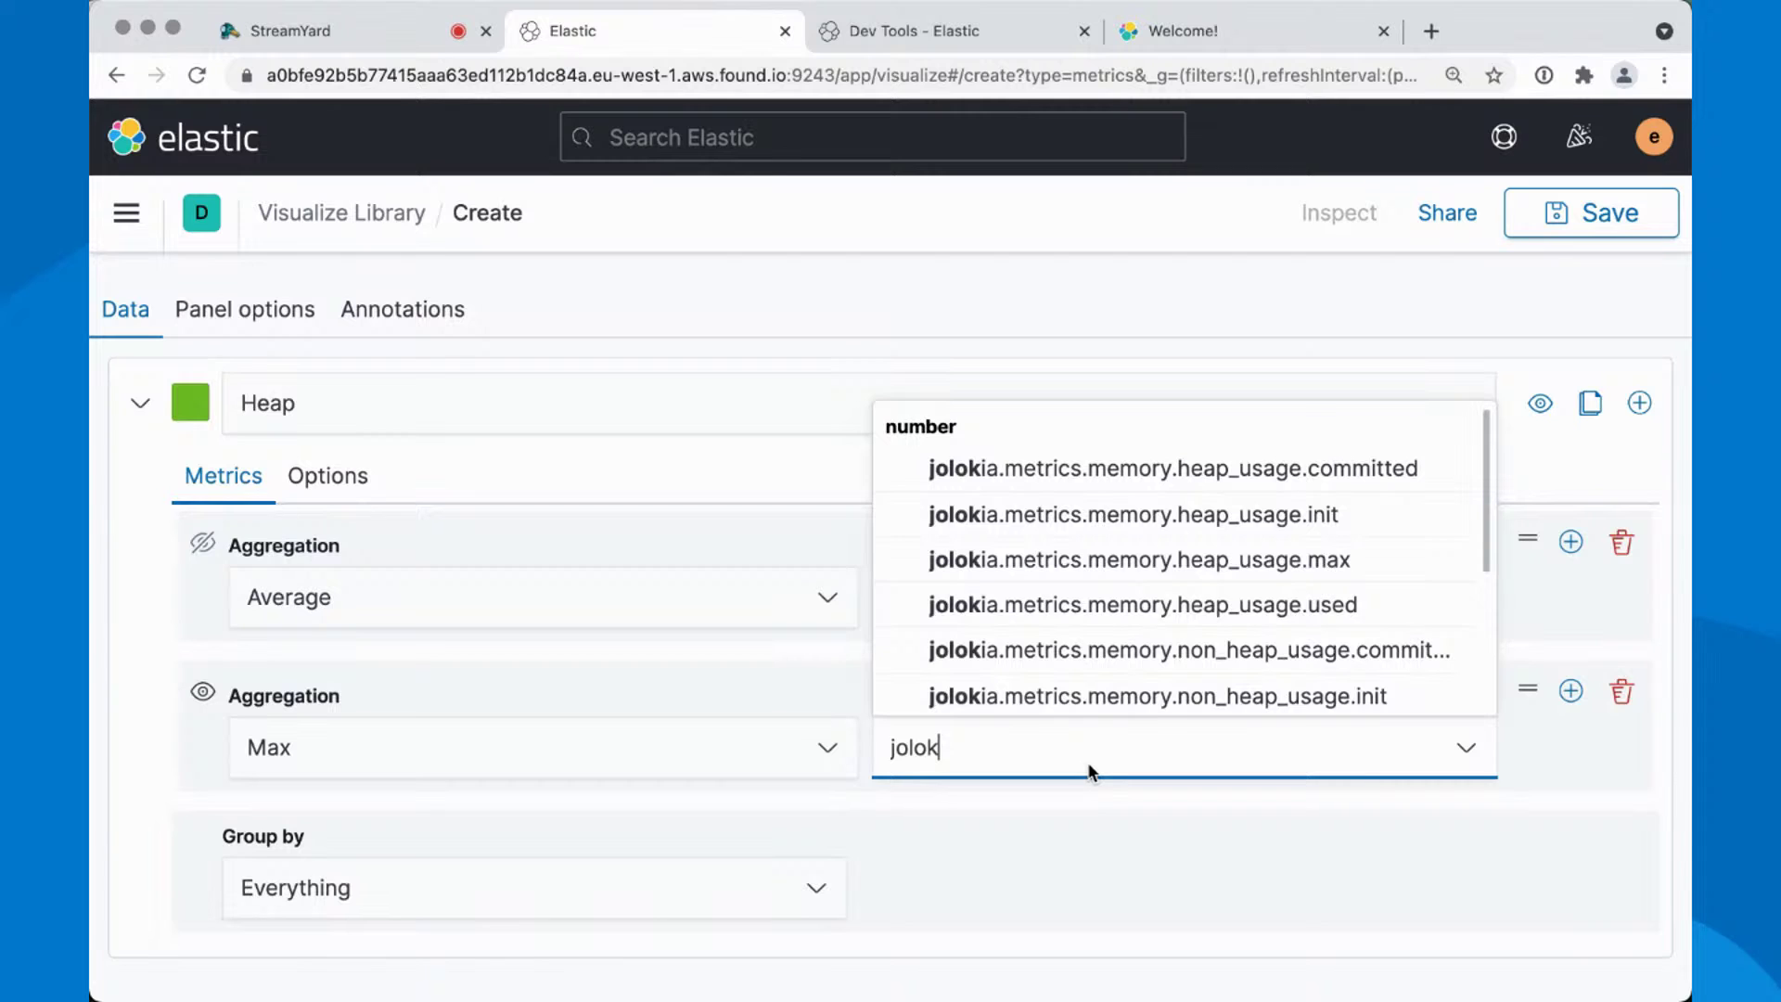
{"action": "left_click", "coordinate": [1233, 562]}
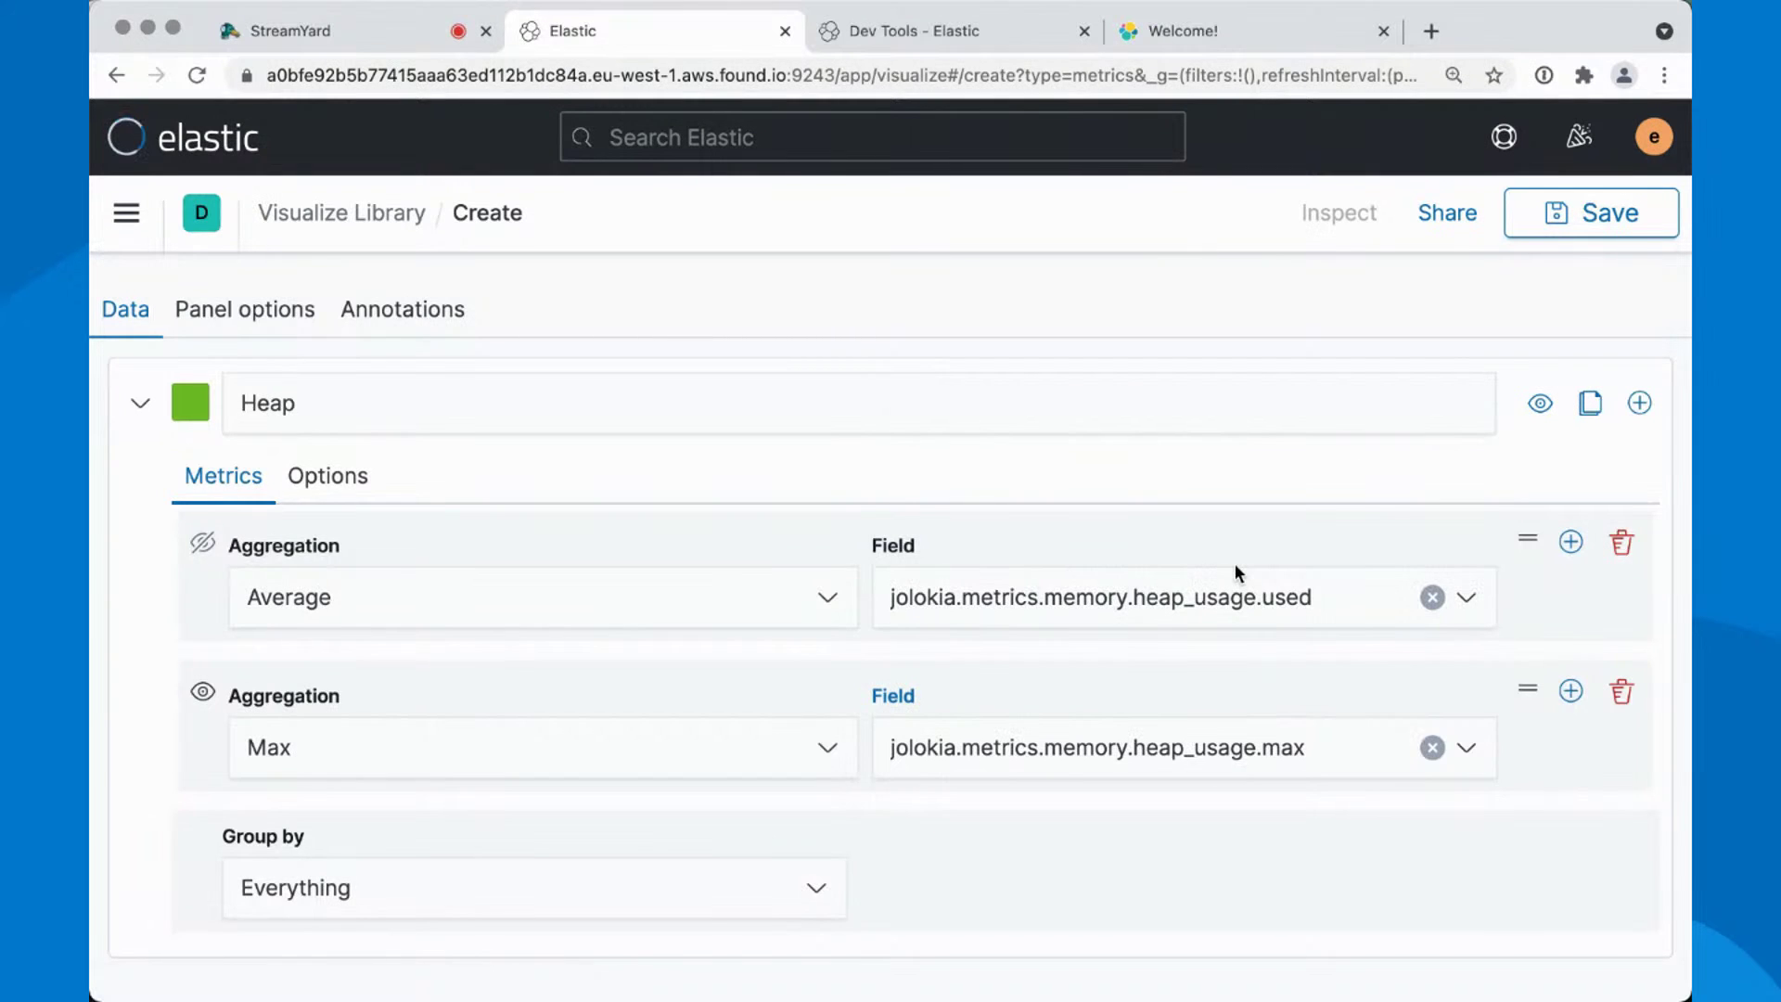
{"action": "scroll", "coordinate": [1234, 564], "scroll_direction": "up", "scroll_amount": 7}
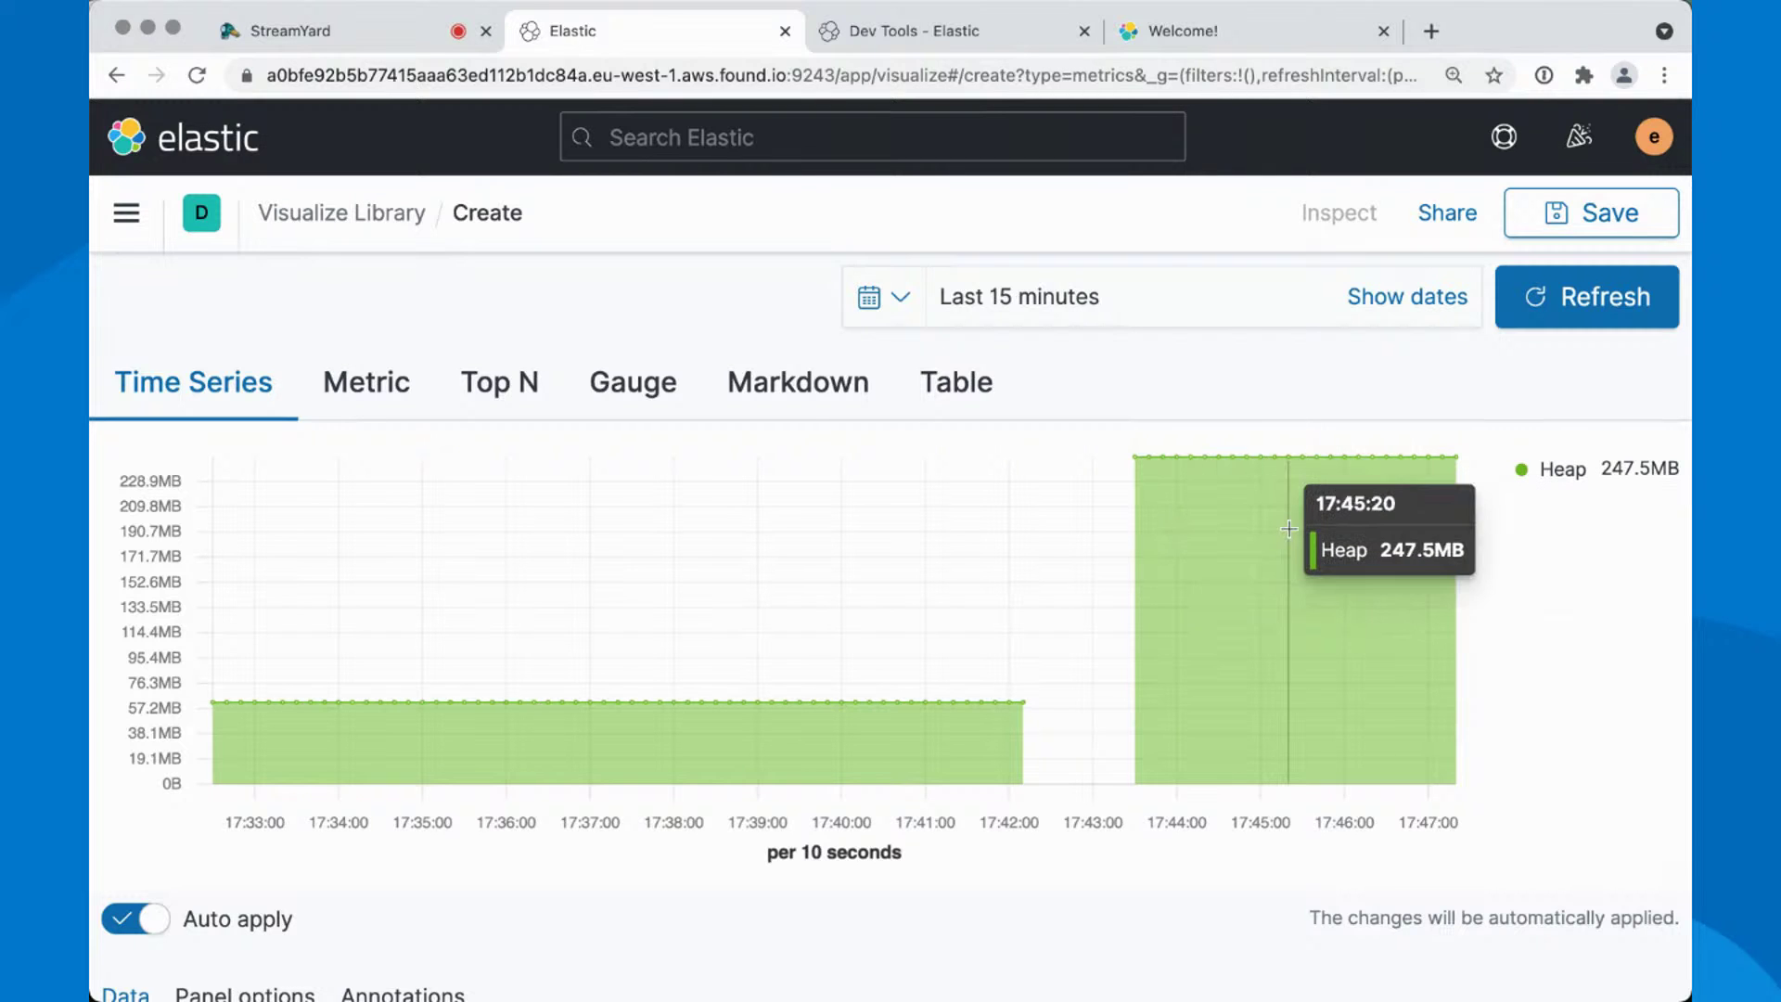
{"action": "scroll", "coordinate": [1290, 529], "scroll_direction": "down", "scroll_amount": 7}
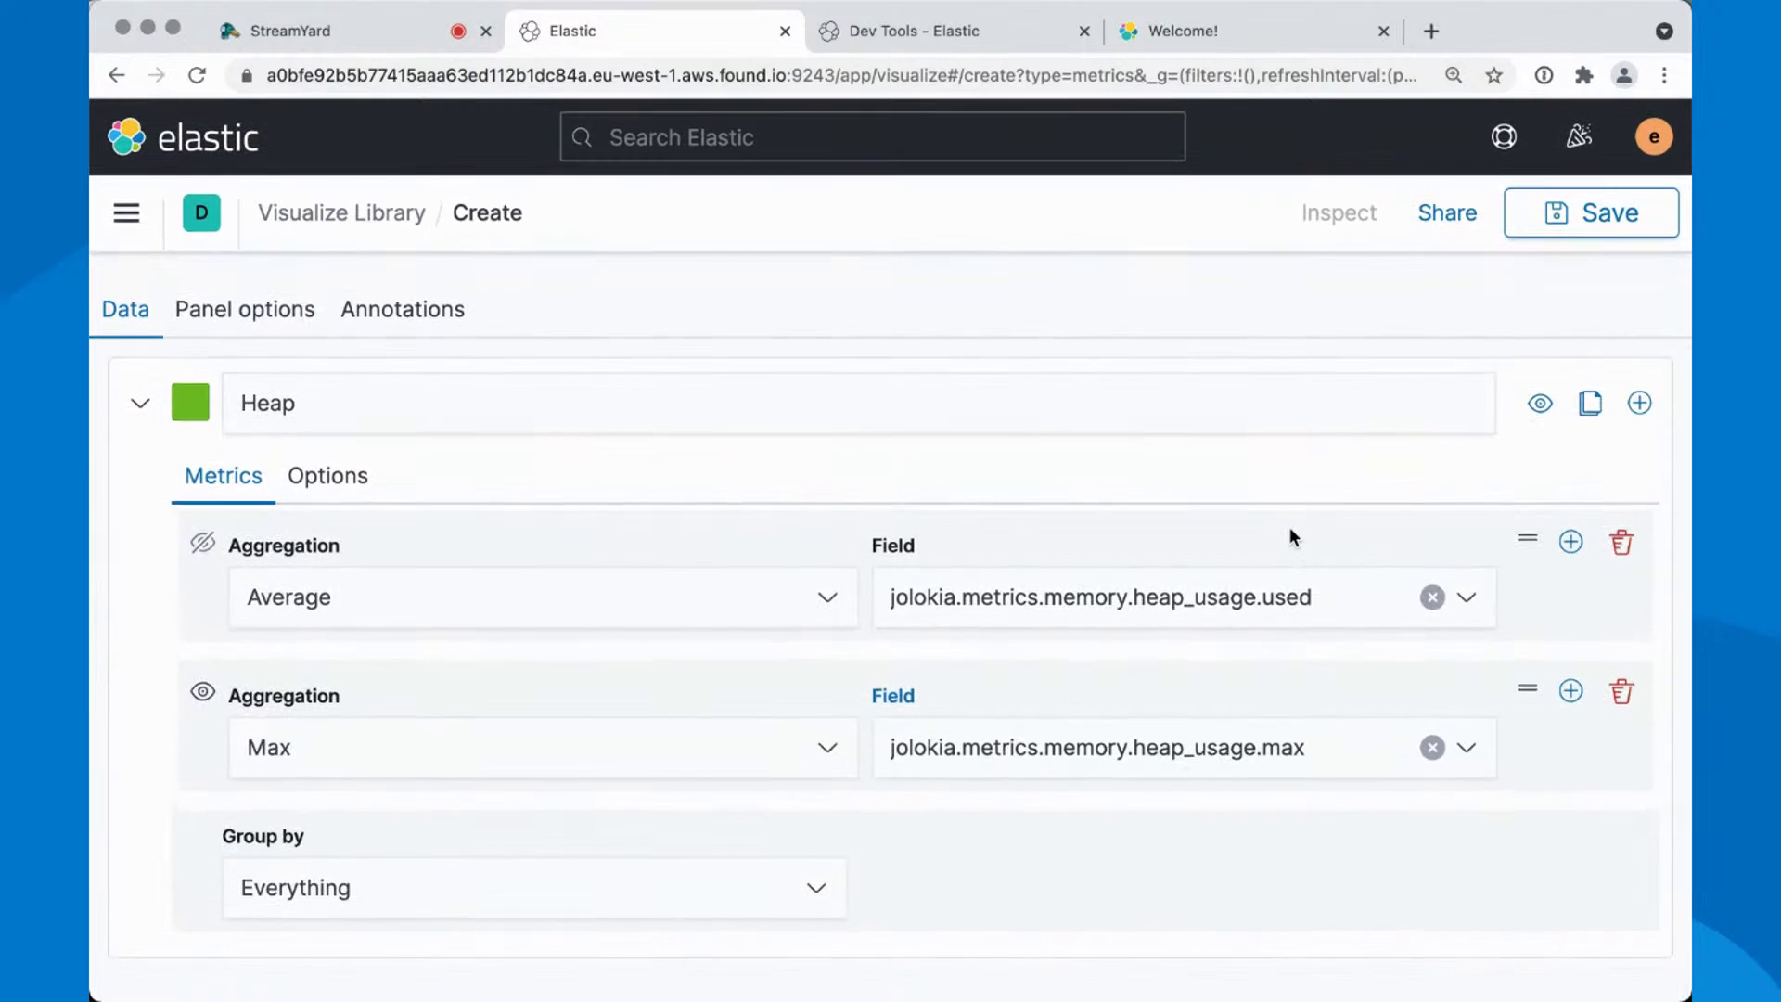
Add a third metric of type Math with a variable avg bound to the average used heap
{"action": "left_click", "coordinate": [1581, 696]}
{"action": "scroll", "coordinate": [1579, 697], "scroll_direction": "down", "scroll_amount": 2}
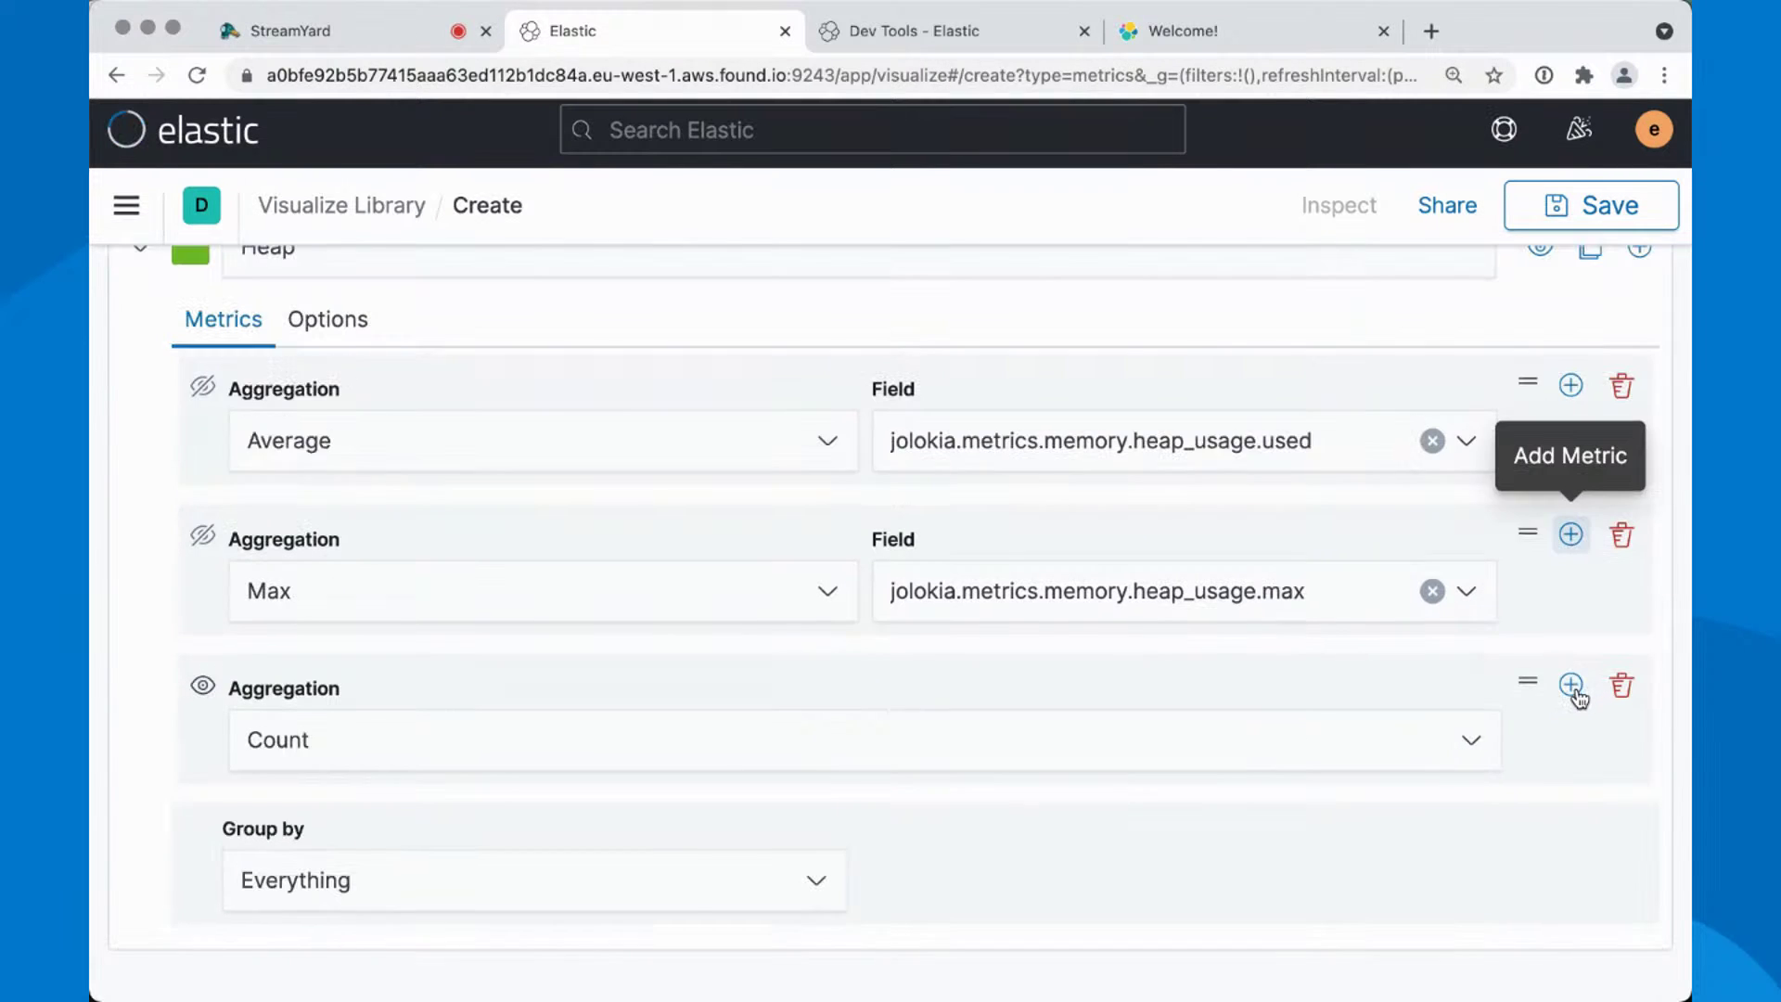
{"action": "left_click", "coordinate": [953, 761]}
{"action": "type", "text": "math"}
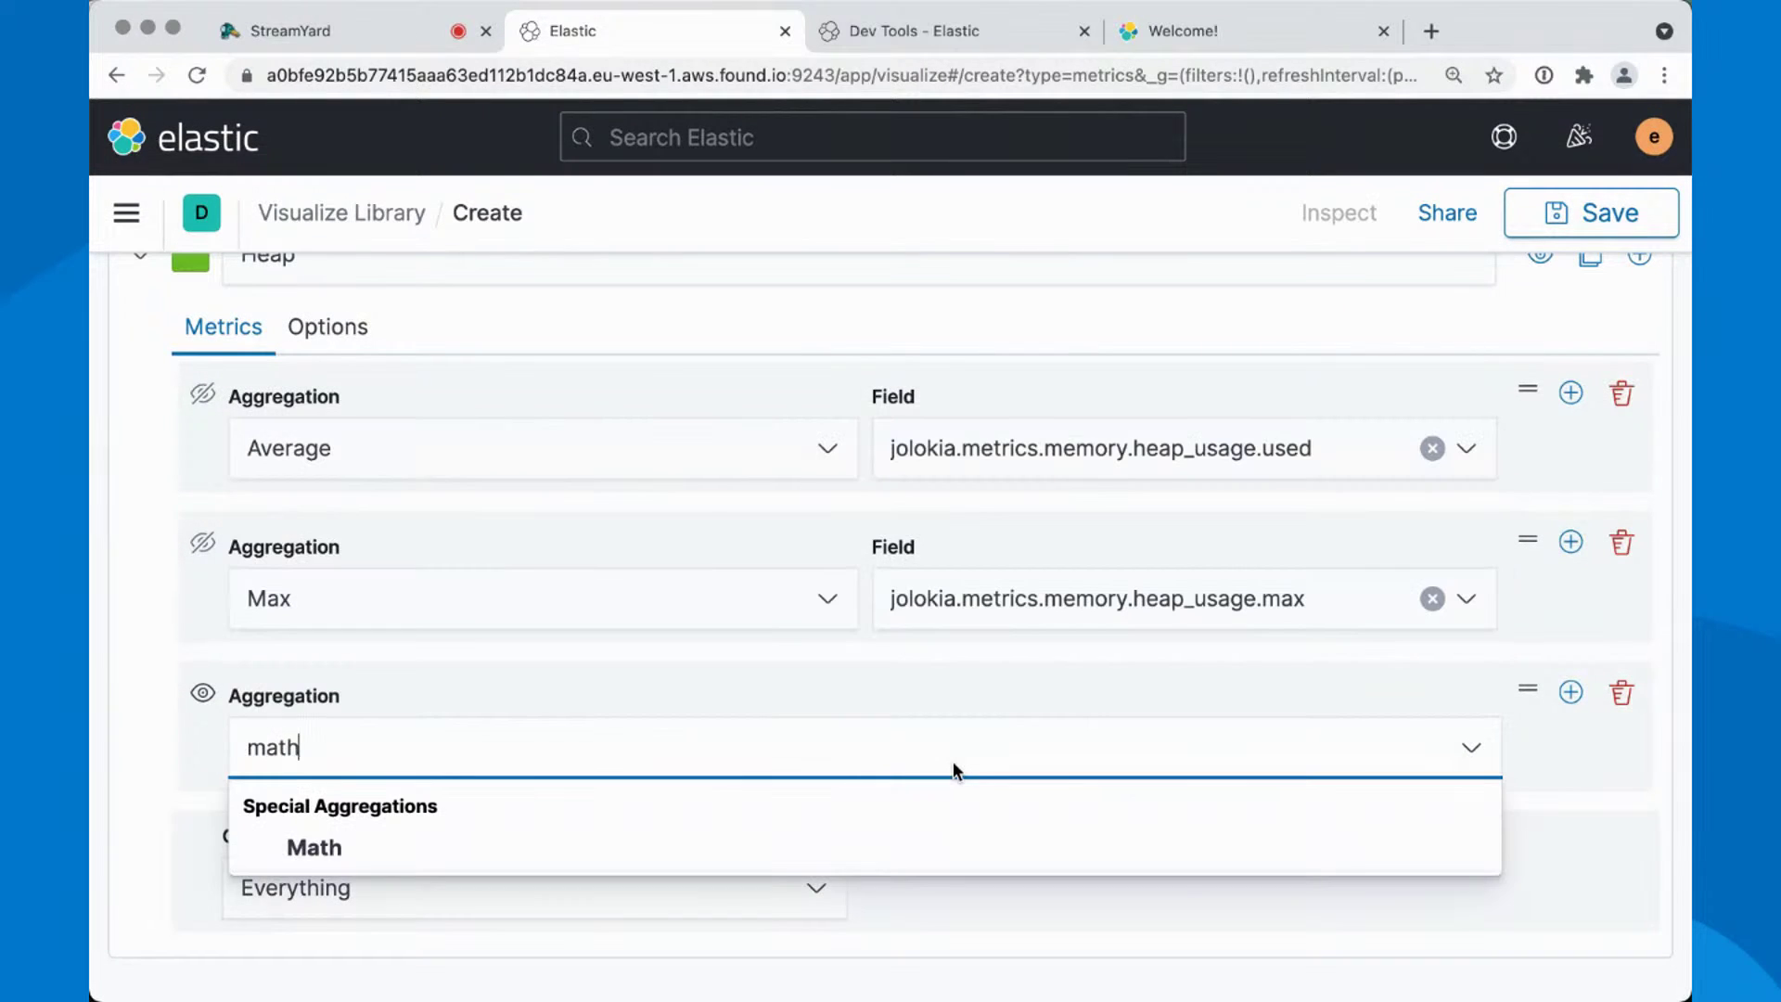
{"action": "left_click", "coordinate": [306, 846]}
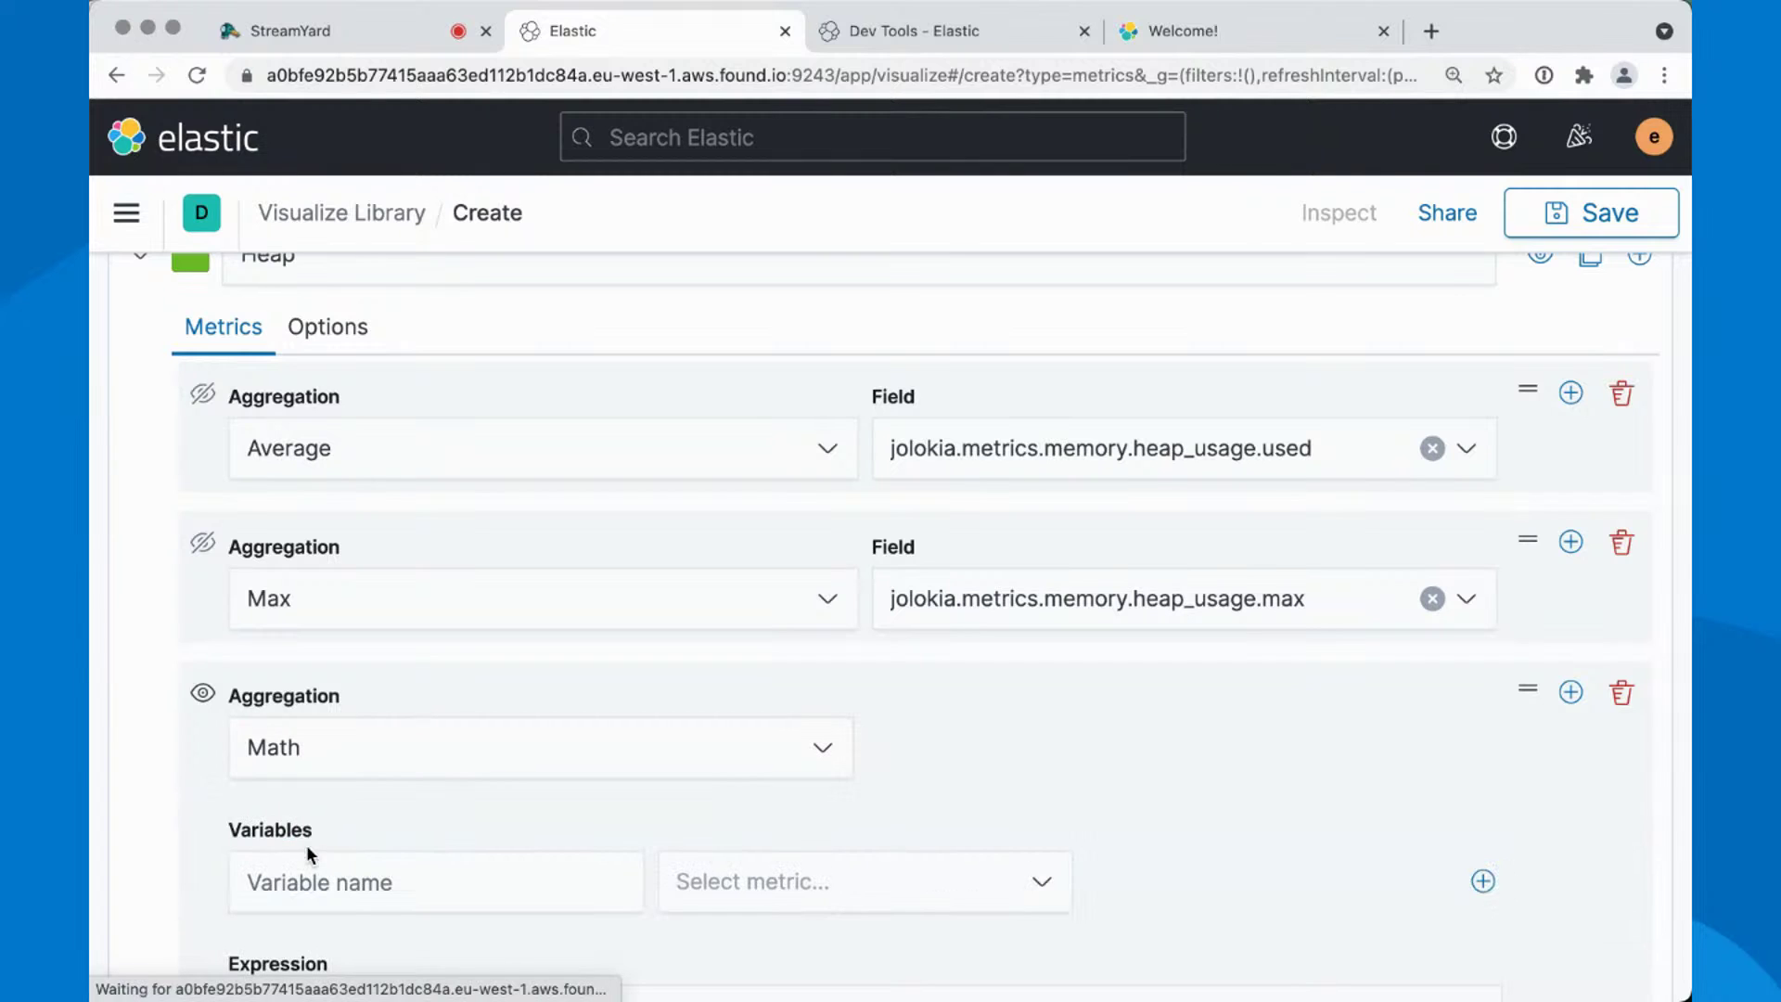
{"action": "scroll", "coordinate": [564, 721], "scroll_direction": "down", "scroll_amount": 3}
{"action": "left_click", "coordinate": [796, 660]}
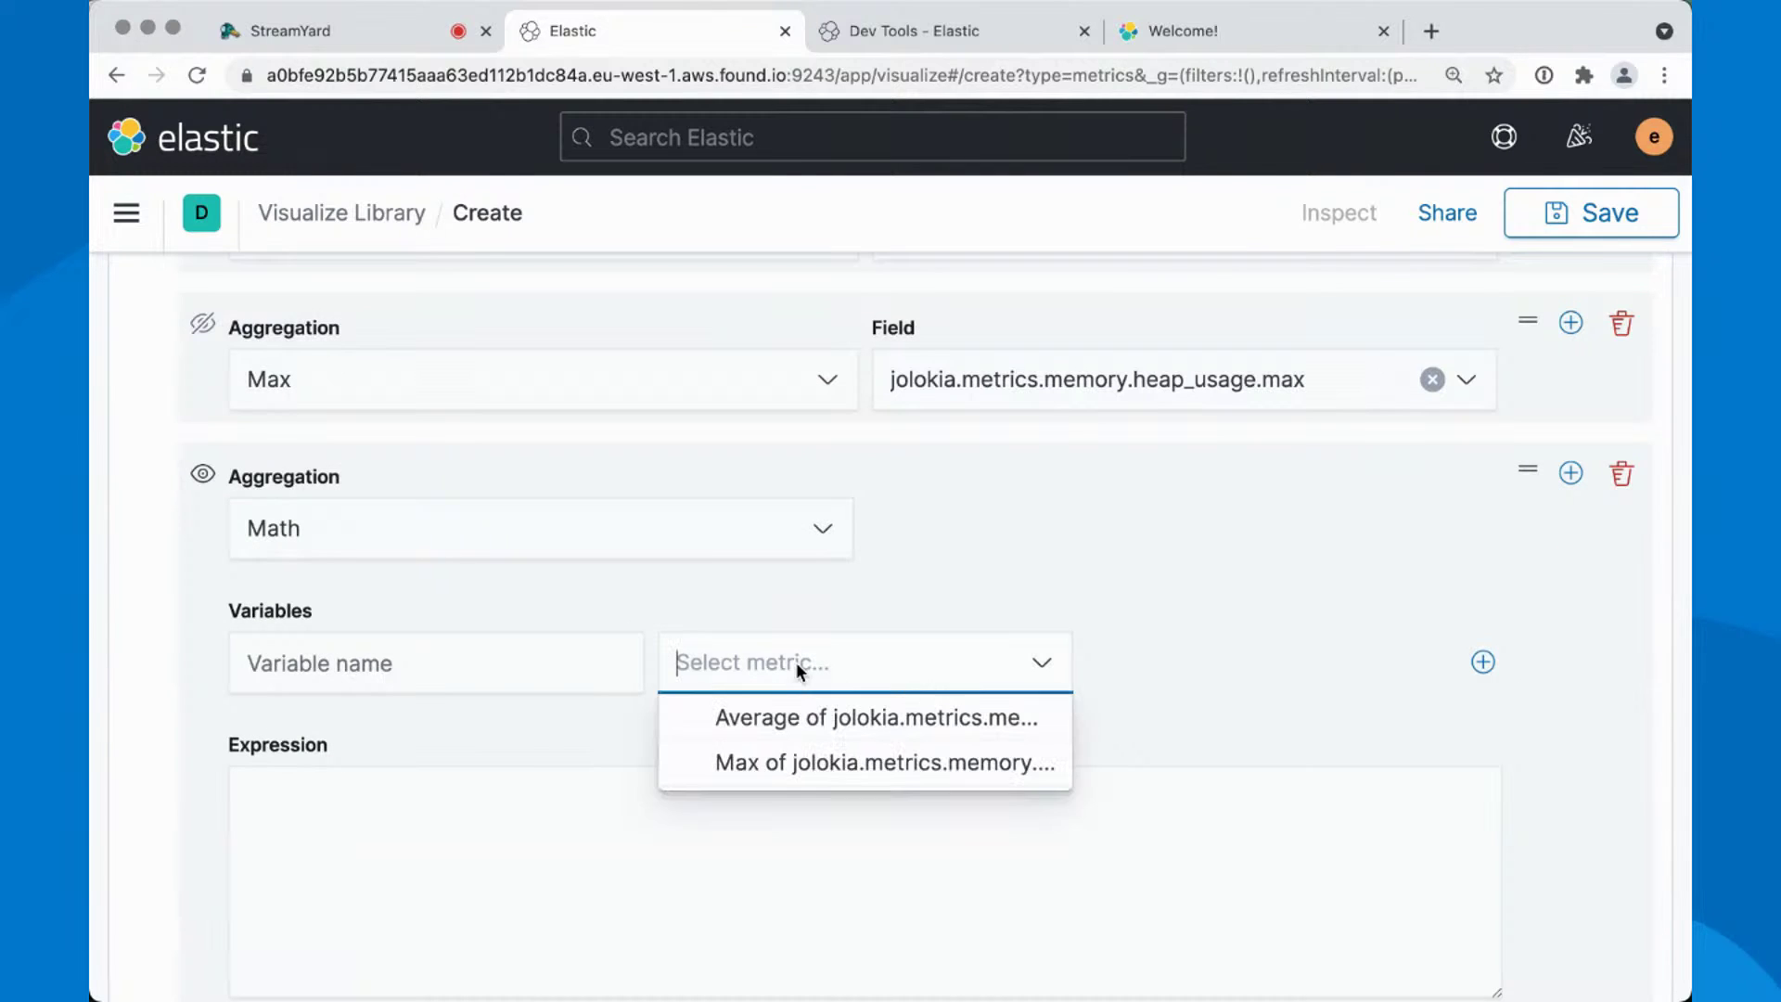
{"action": "left_click", "coordinate": [800, 720]}
{"action": "left_click", "coordinate": [470, 663]}
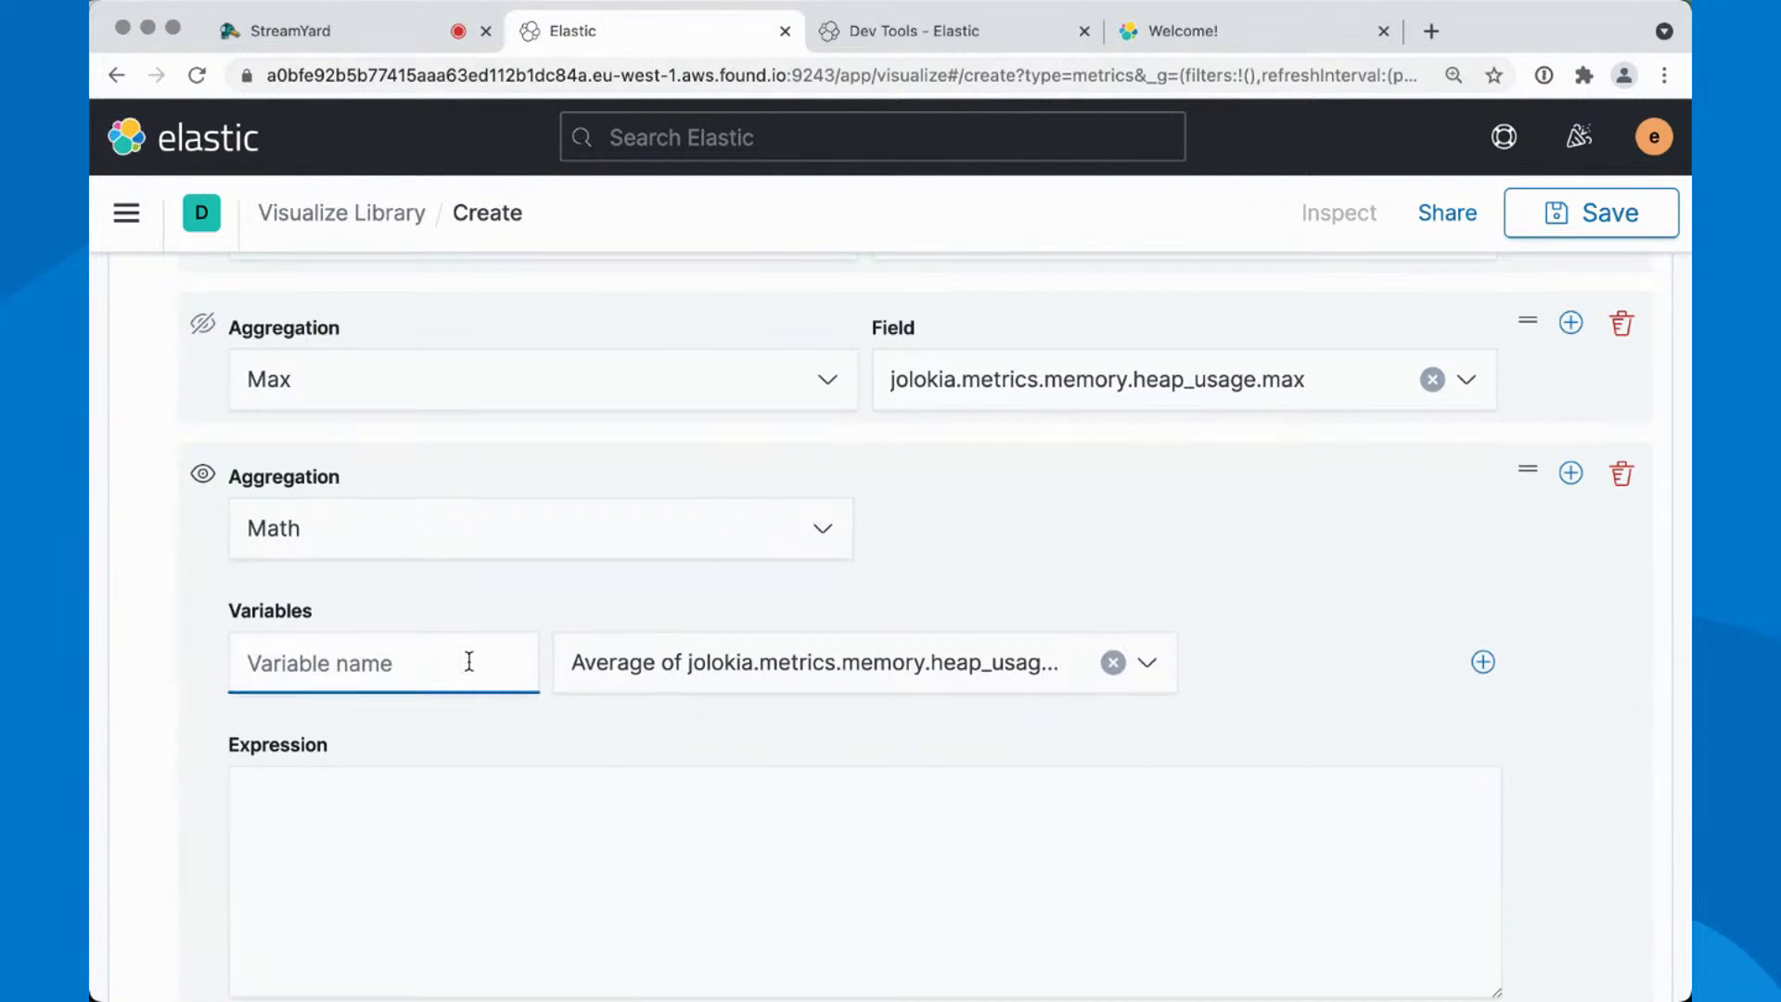
{"action": "type", "text": "avg"}
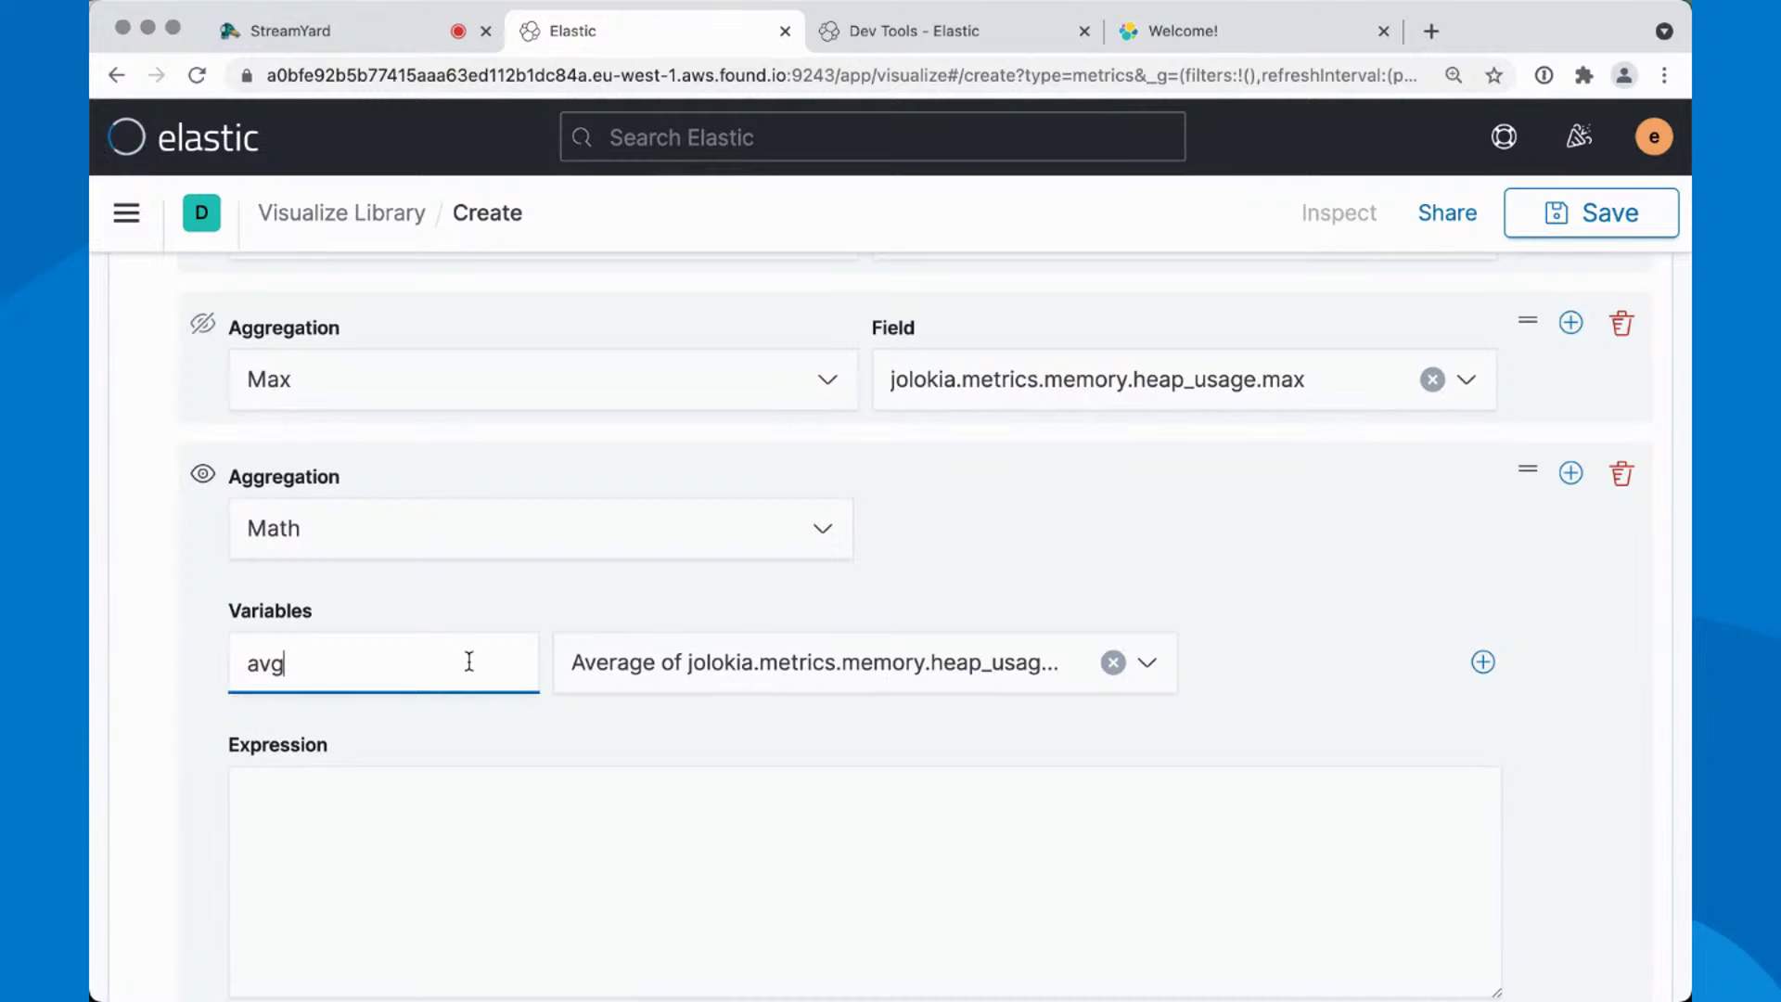
Add a second Math variable named max bound to the Max heap metric
{"action": "left_click", "coordinate": [1484, 661]}
{"action": "left_click", "coordinate": [844, 750]}
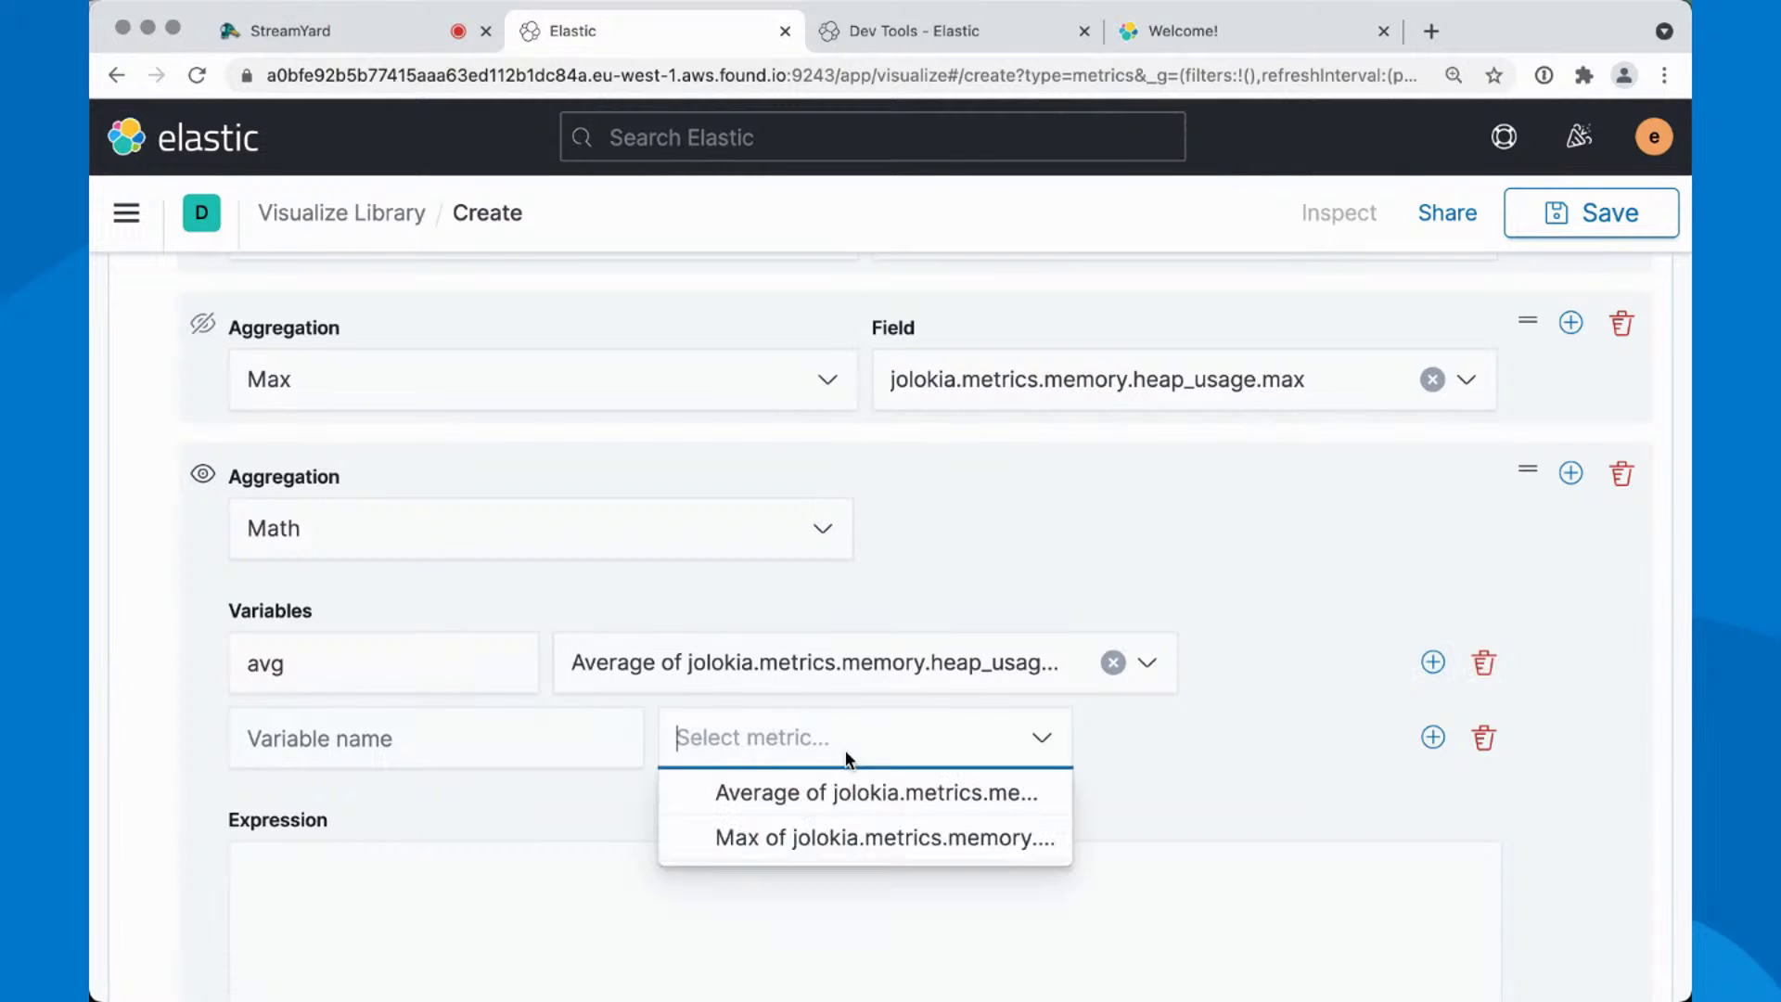
{"action": "left_click", "coordinate": [822, 839]}
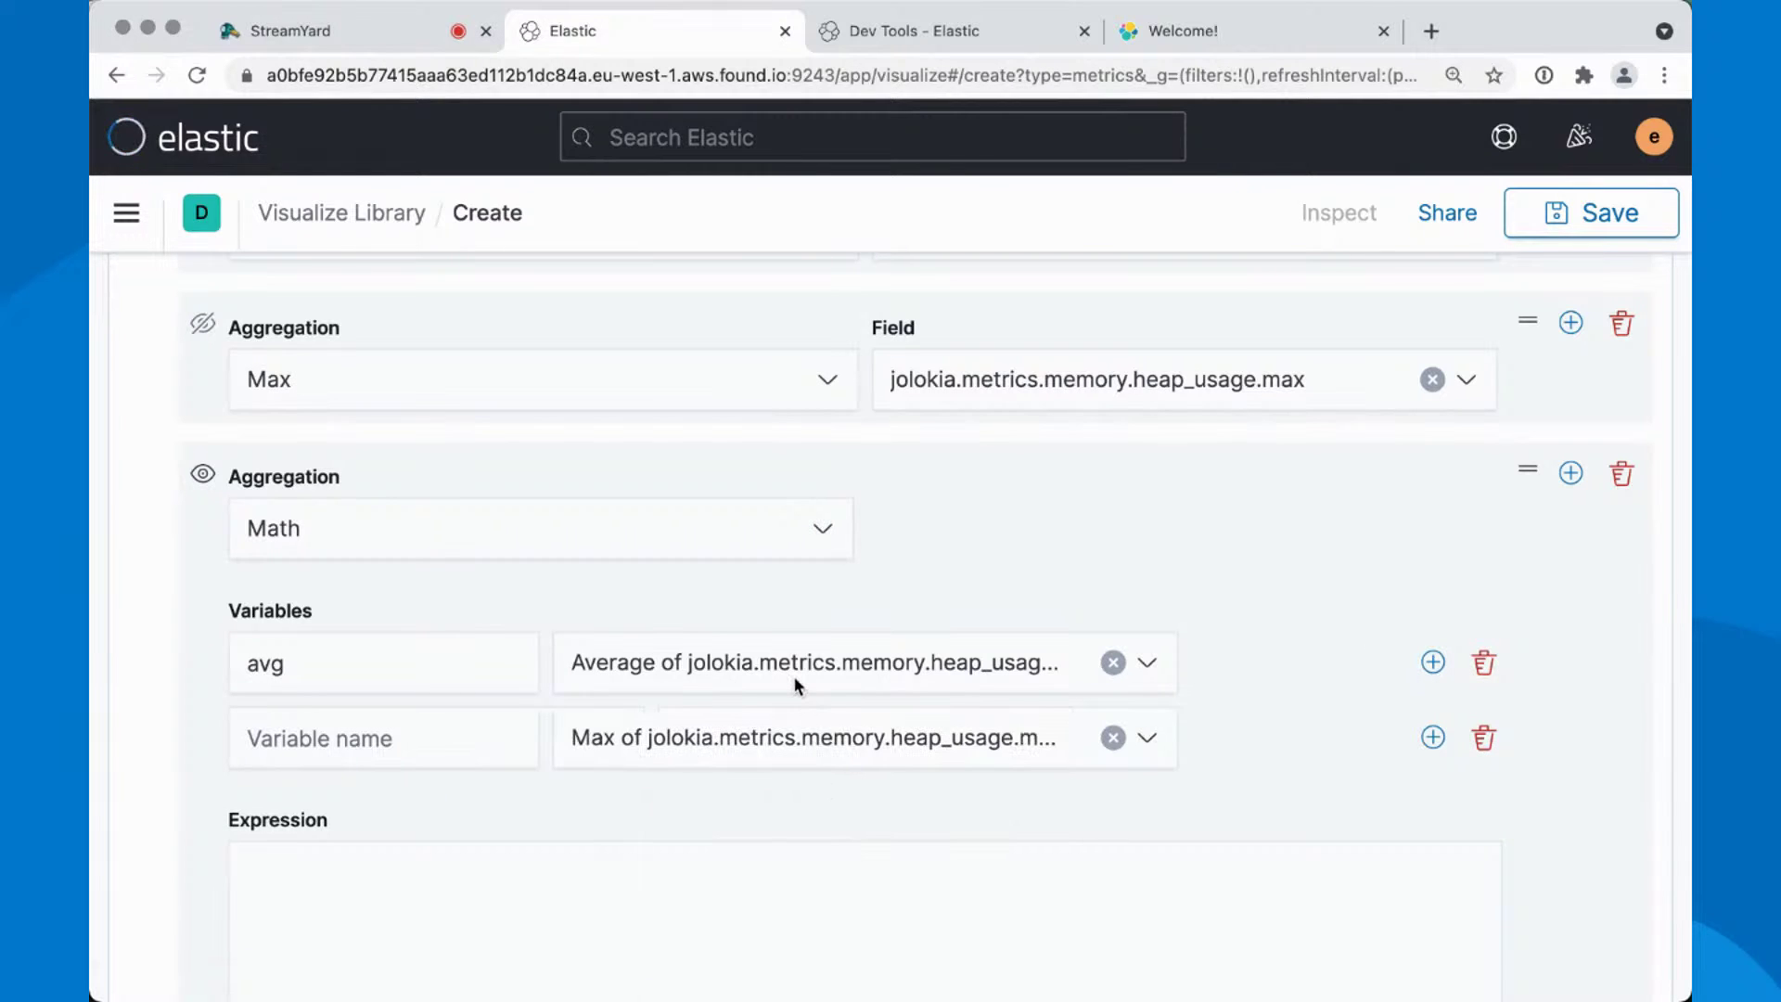
{"action": "scroll", "coordinate": [794, 675], "scroll_direction": "up", "scroll_amount": 2}
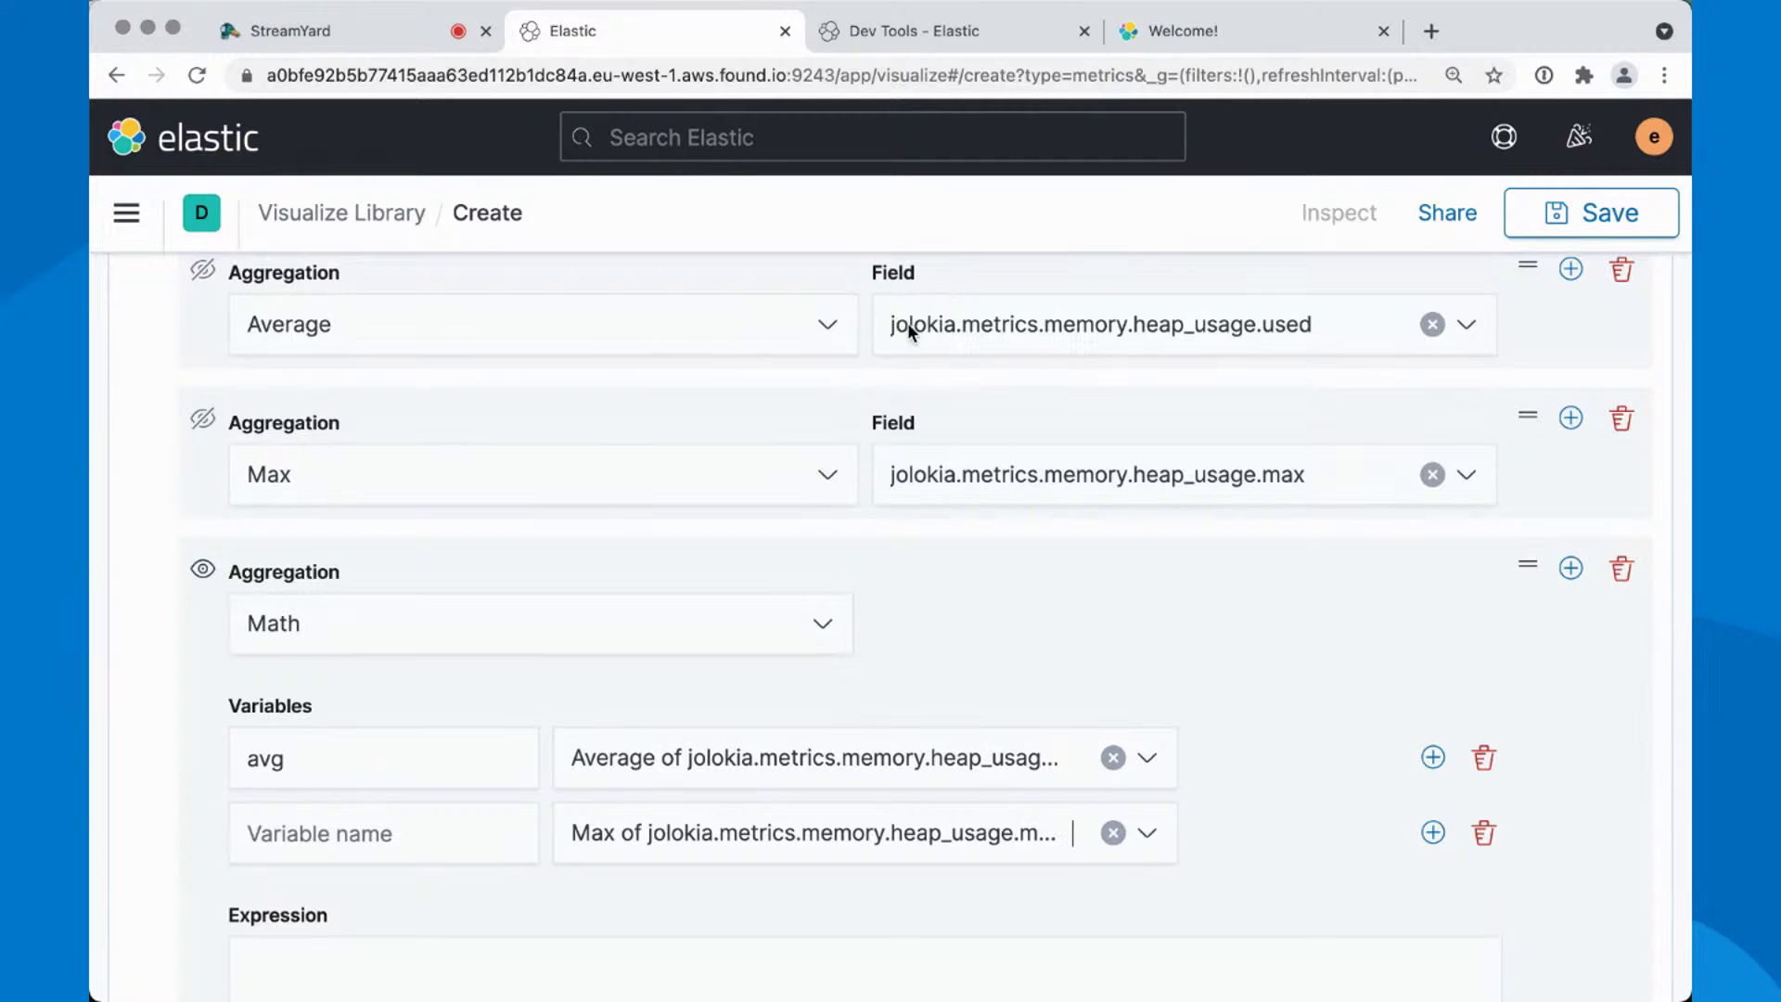
{"action": "left_click", "coordinate": [376, 838]}
{"action": "type", "text": "max"}
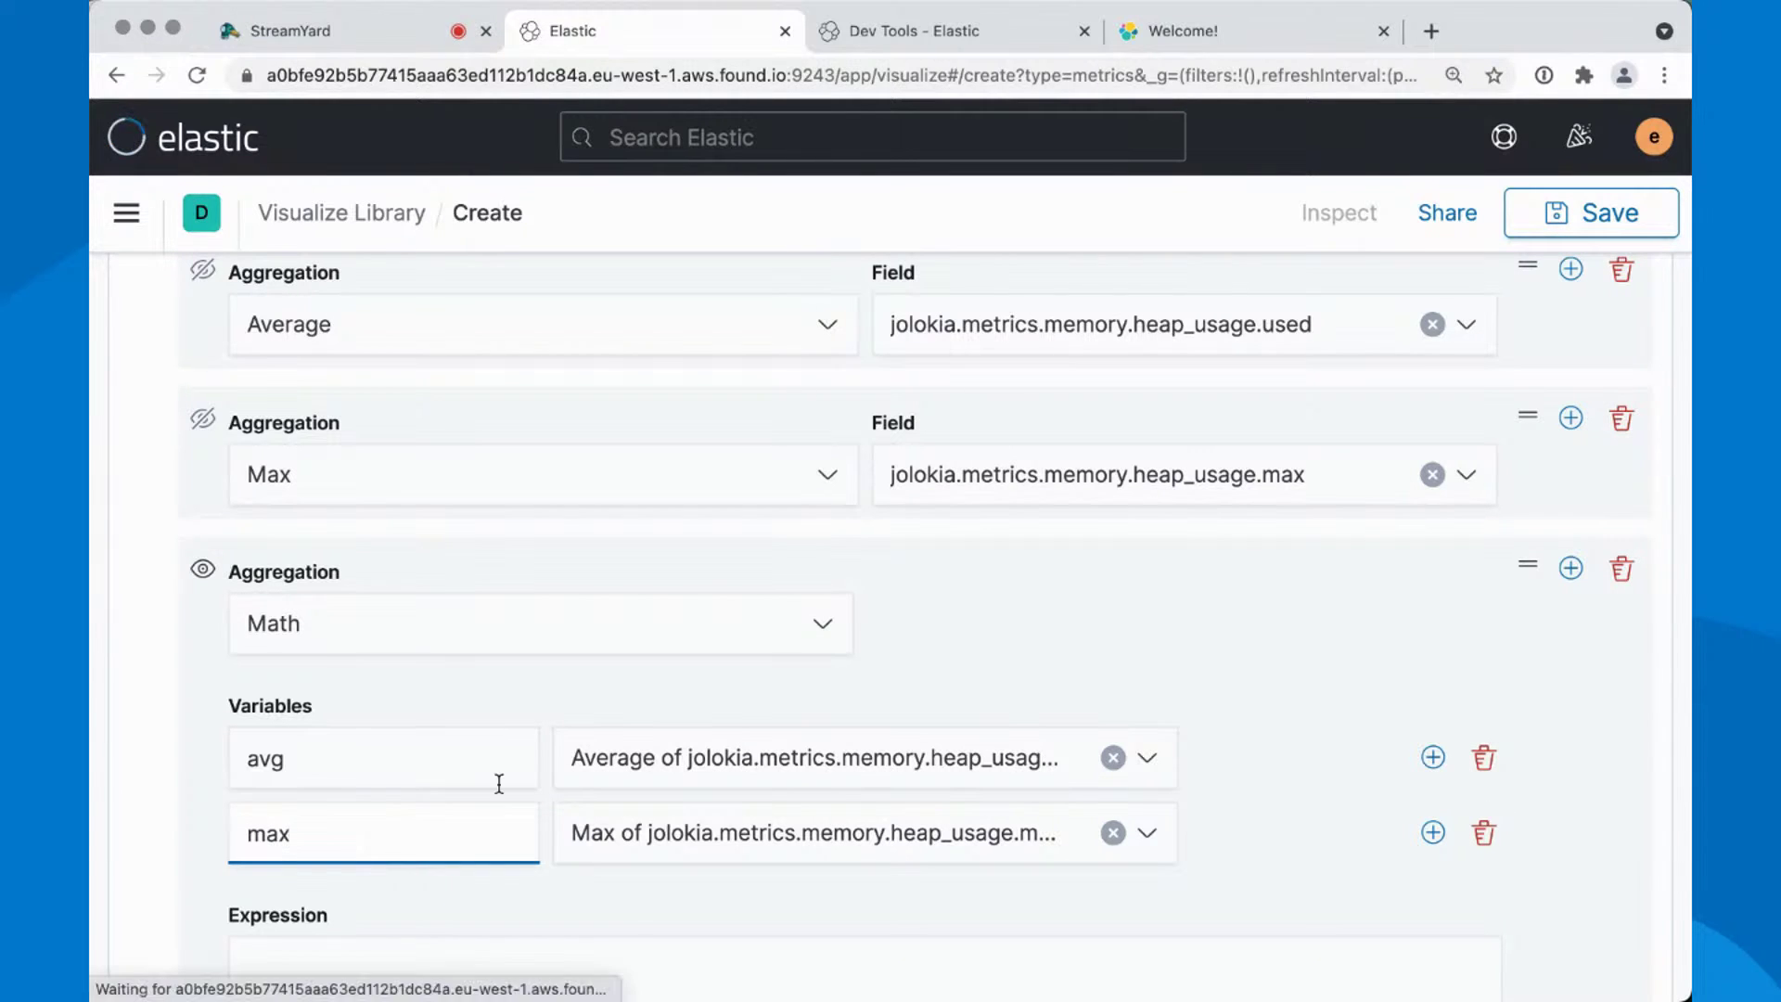
Enter the Math expression params.avg/params.max
{"action": "scroll", "coordinate": [499, 783], "scroll_direction": "down", "scroll_amount": 3}
{"action": "scroll", "coordinate": [499, 784], "scroll_direction": "down", "scroll_amount": 1}
{"action": "left_click", "coordinate": [500, 748]}
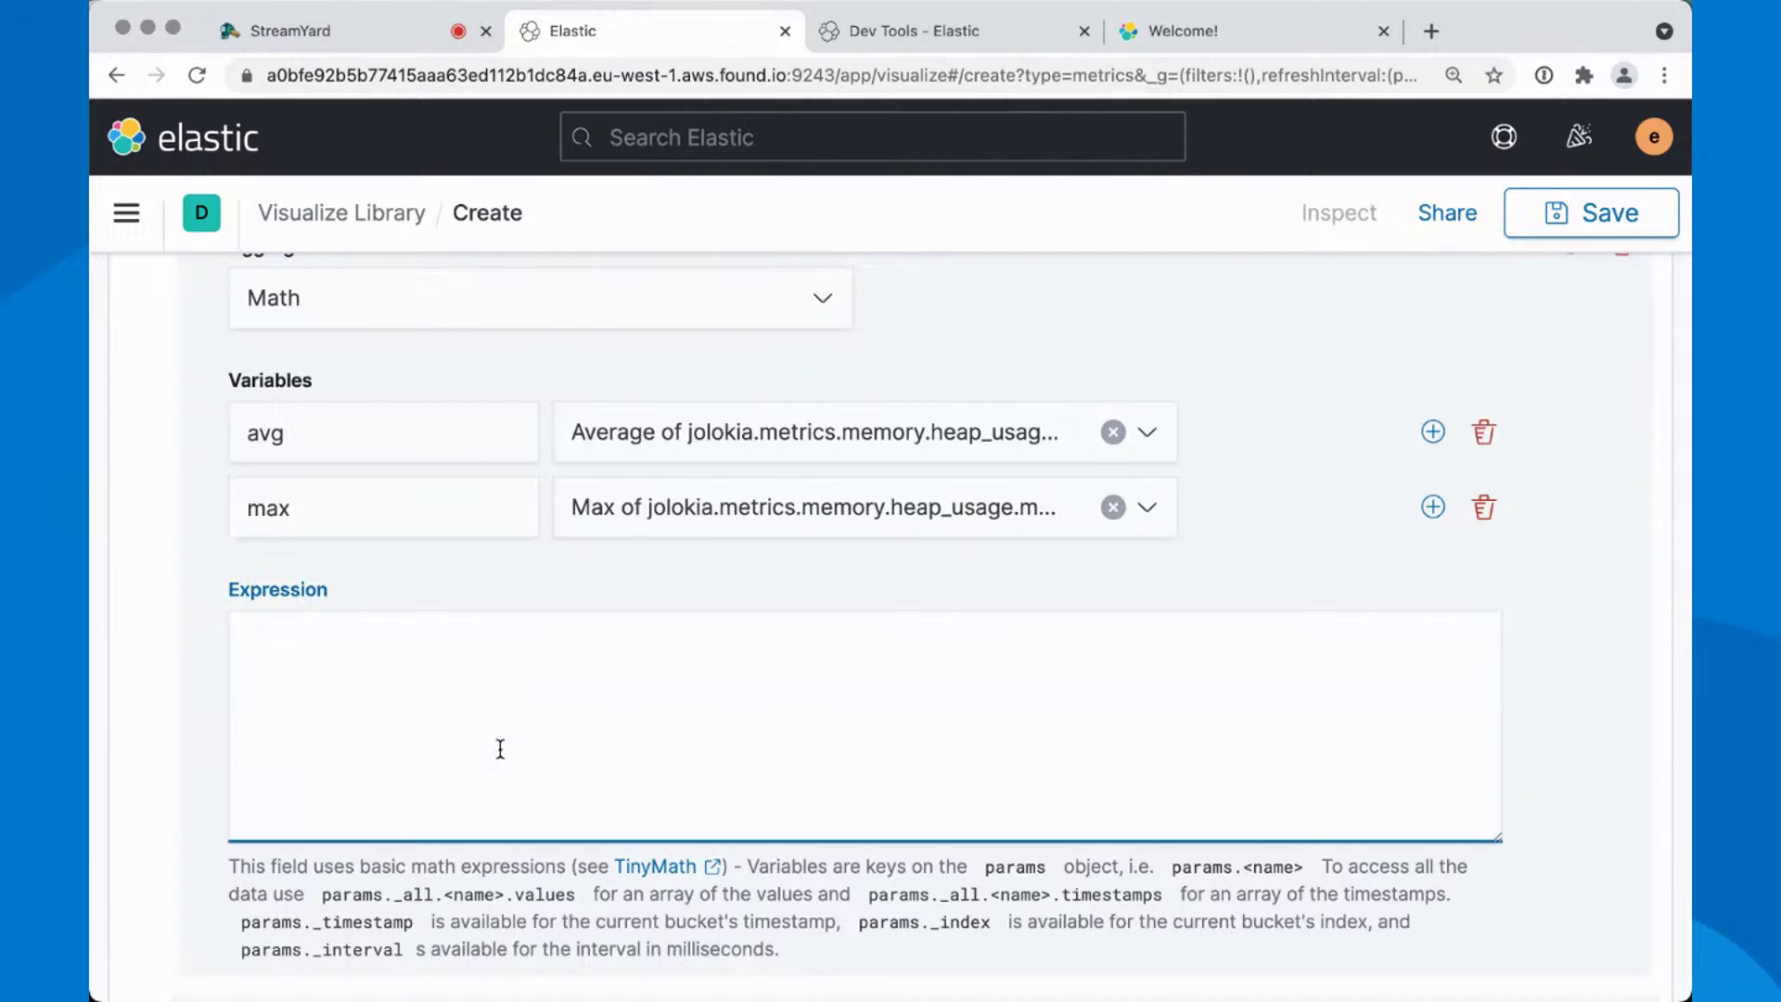
{"action": "type", "text": "params.avg/"}
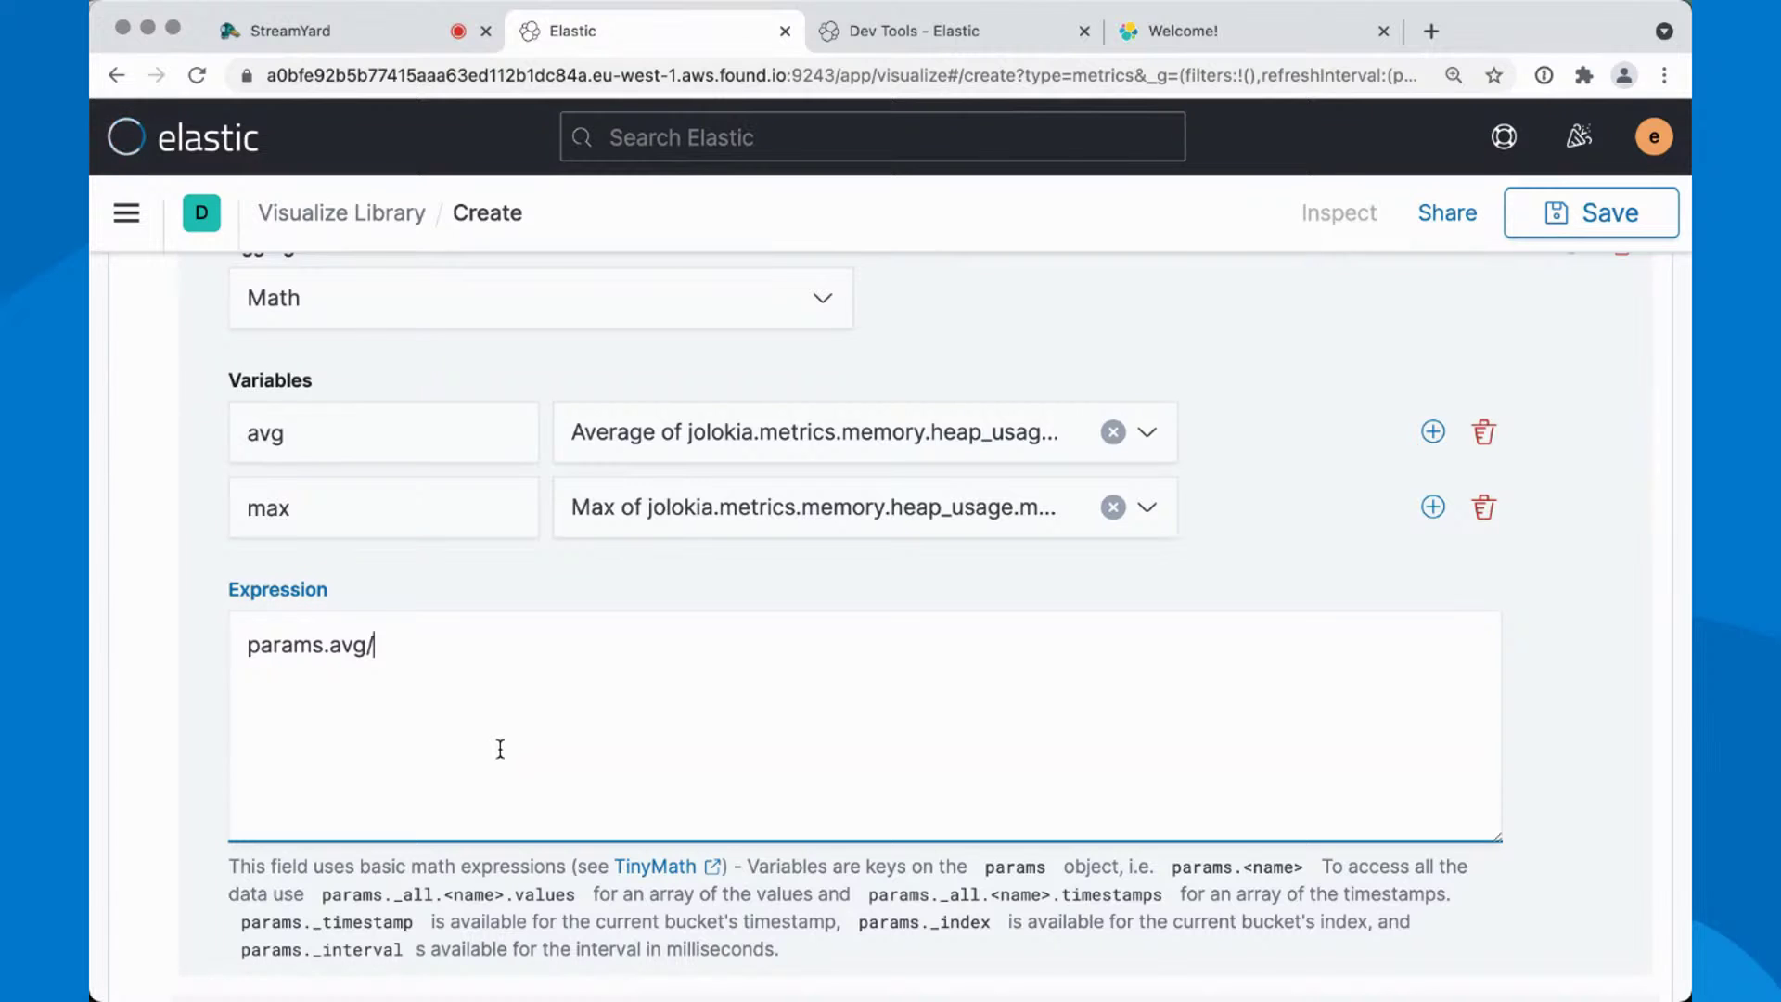
{"action": "type", "text": "params.max"}
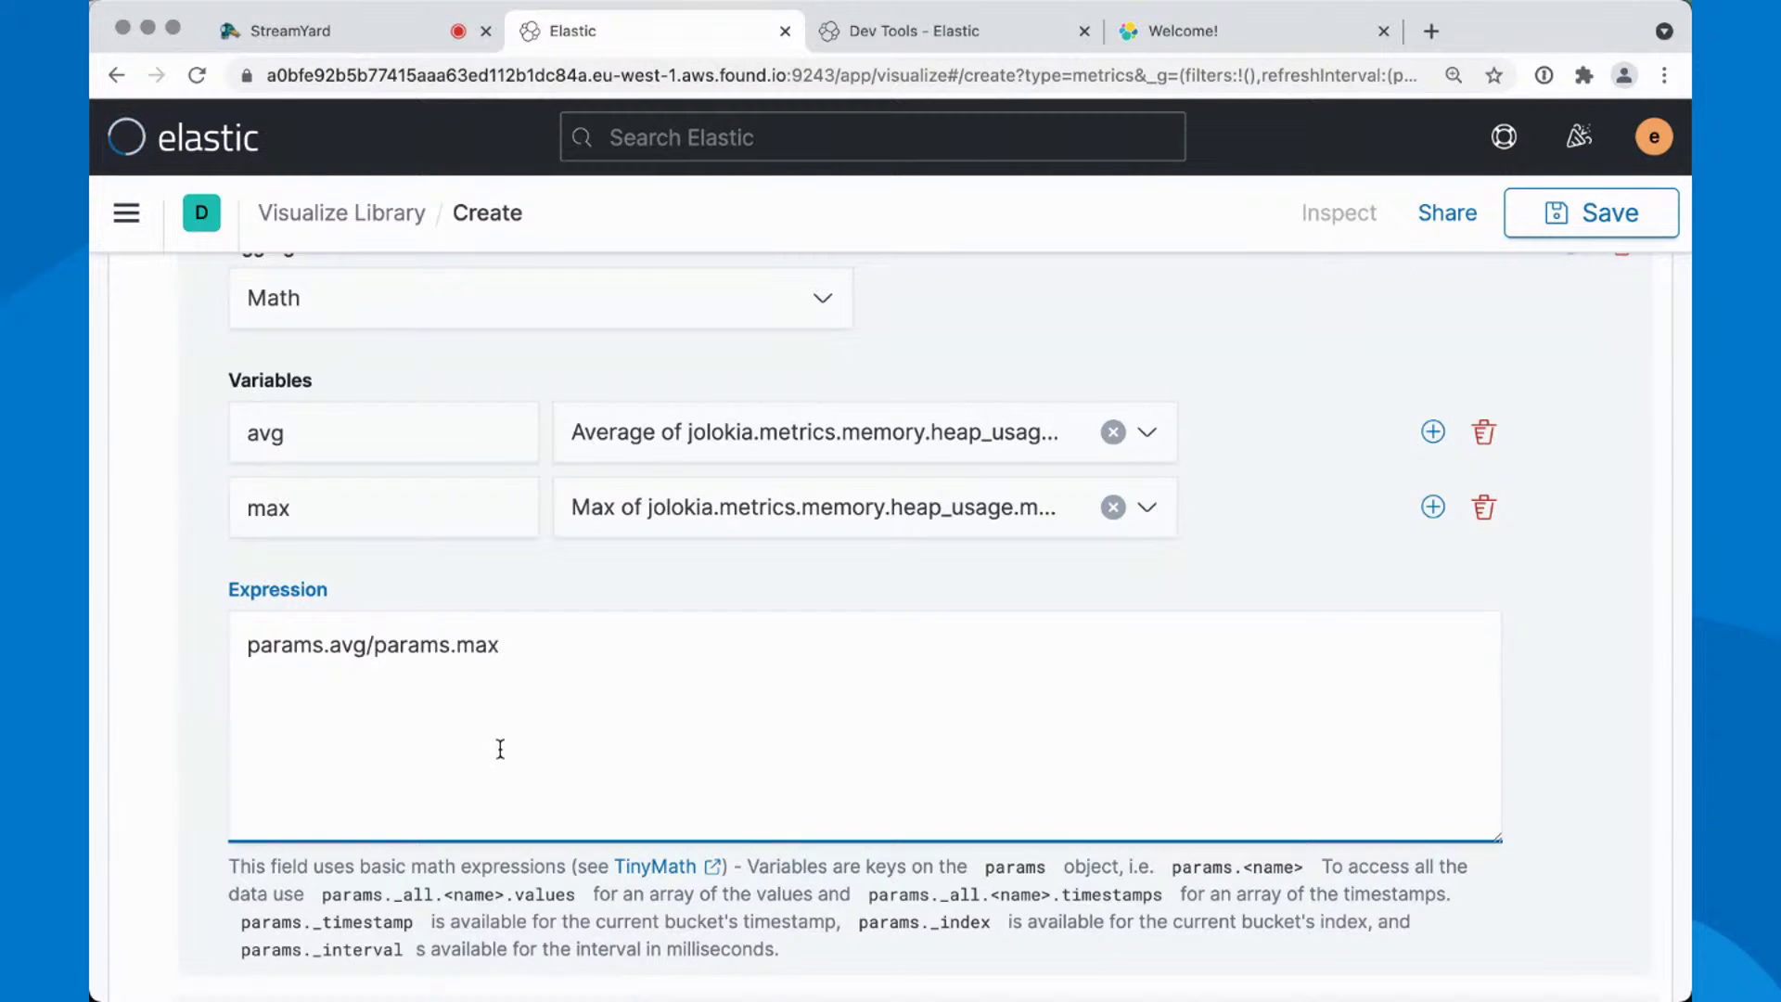
{"action": "scroll", "coordinate": [500, 748], "scroll_direction": "up", "scroll_amount": 10}
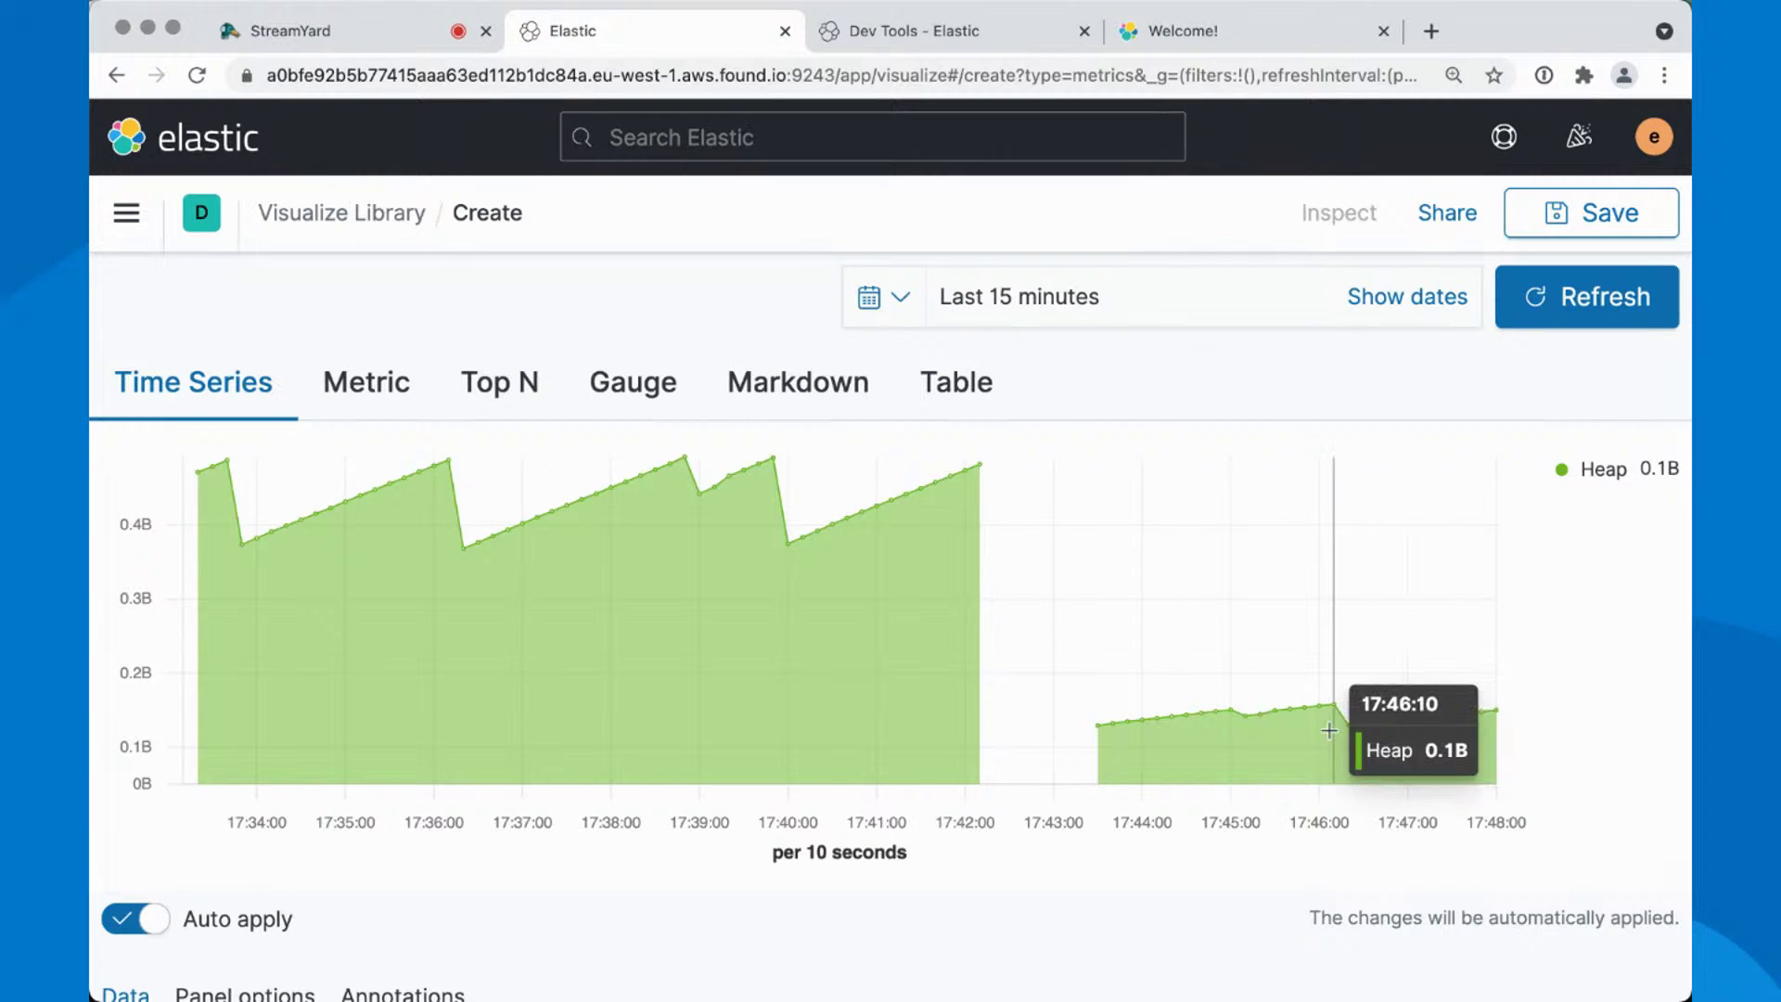
Change the Heap series Data Formatter from Bytes to Percent
{"action": "scroll", "coordinate": [961, 624], "scroll_direction": "down", "scroll_amount": 5}
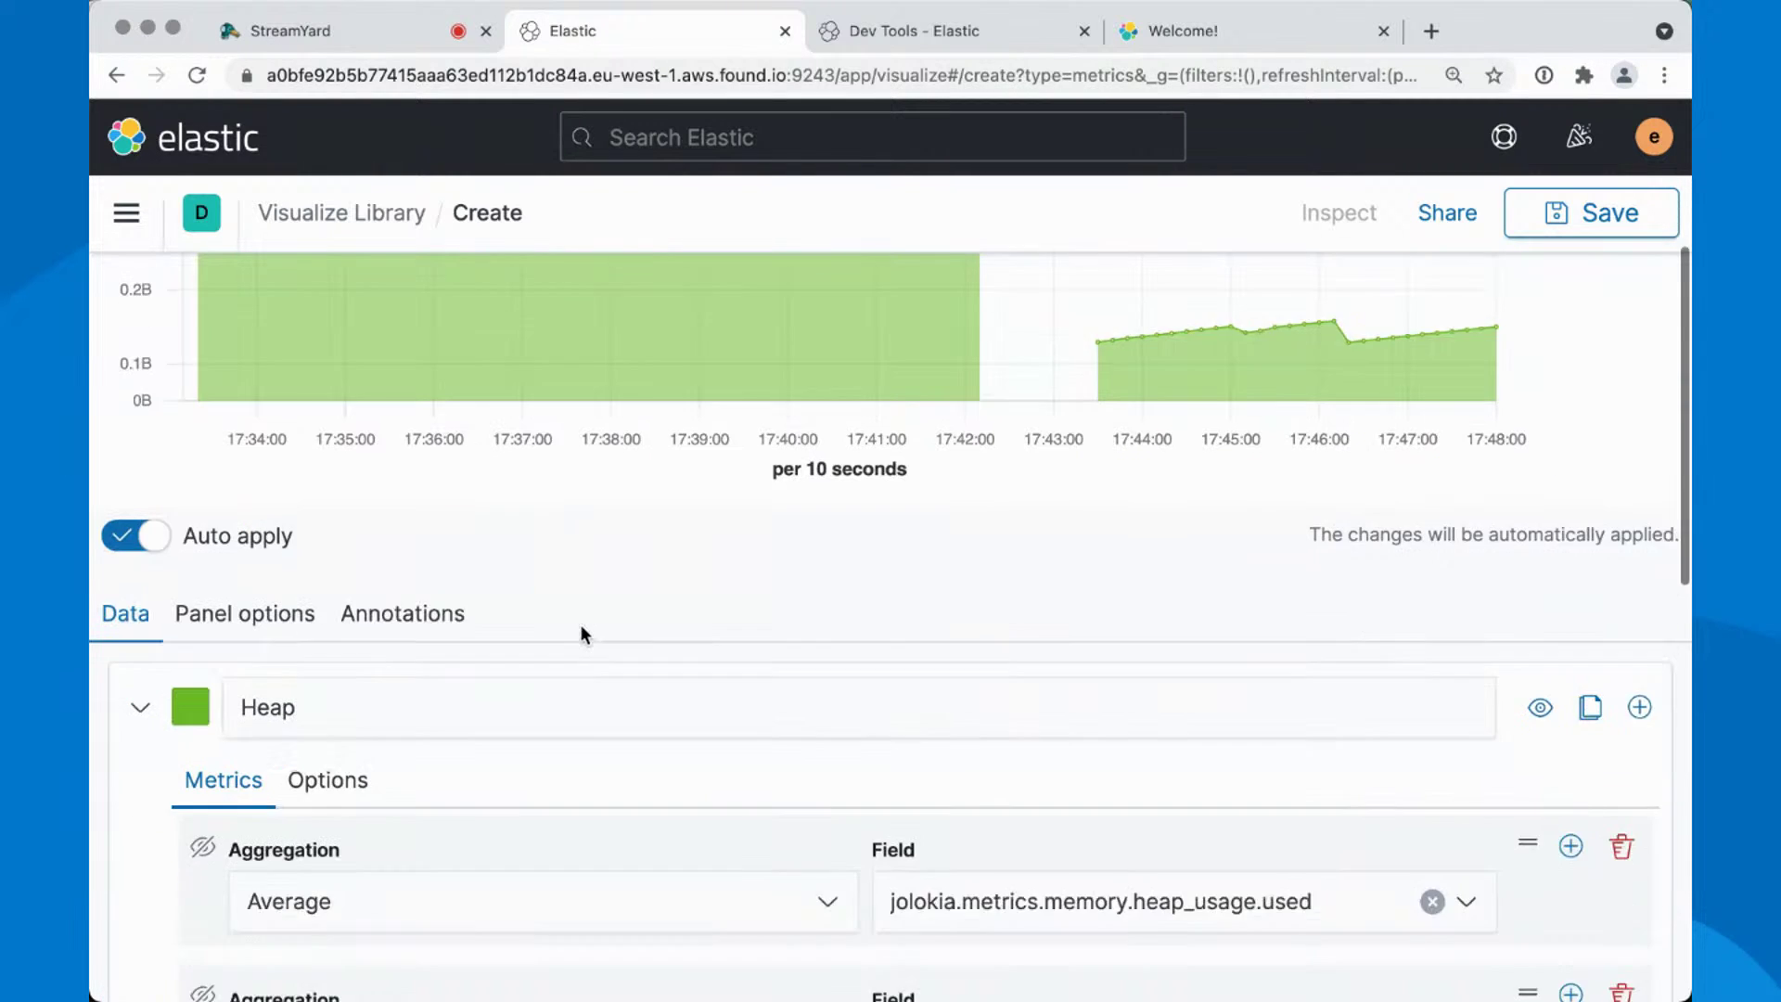
{"action": "left_click", "coordinate": [311, 662]}
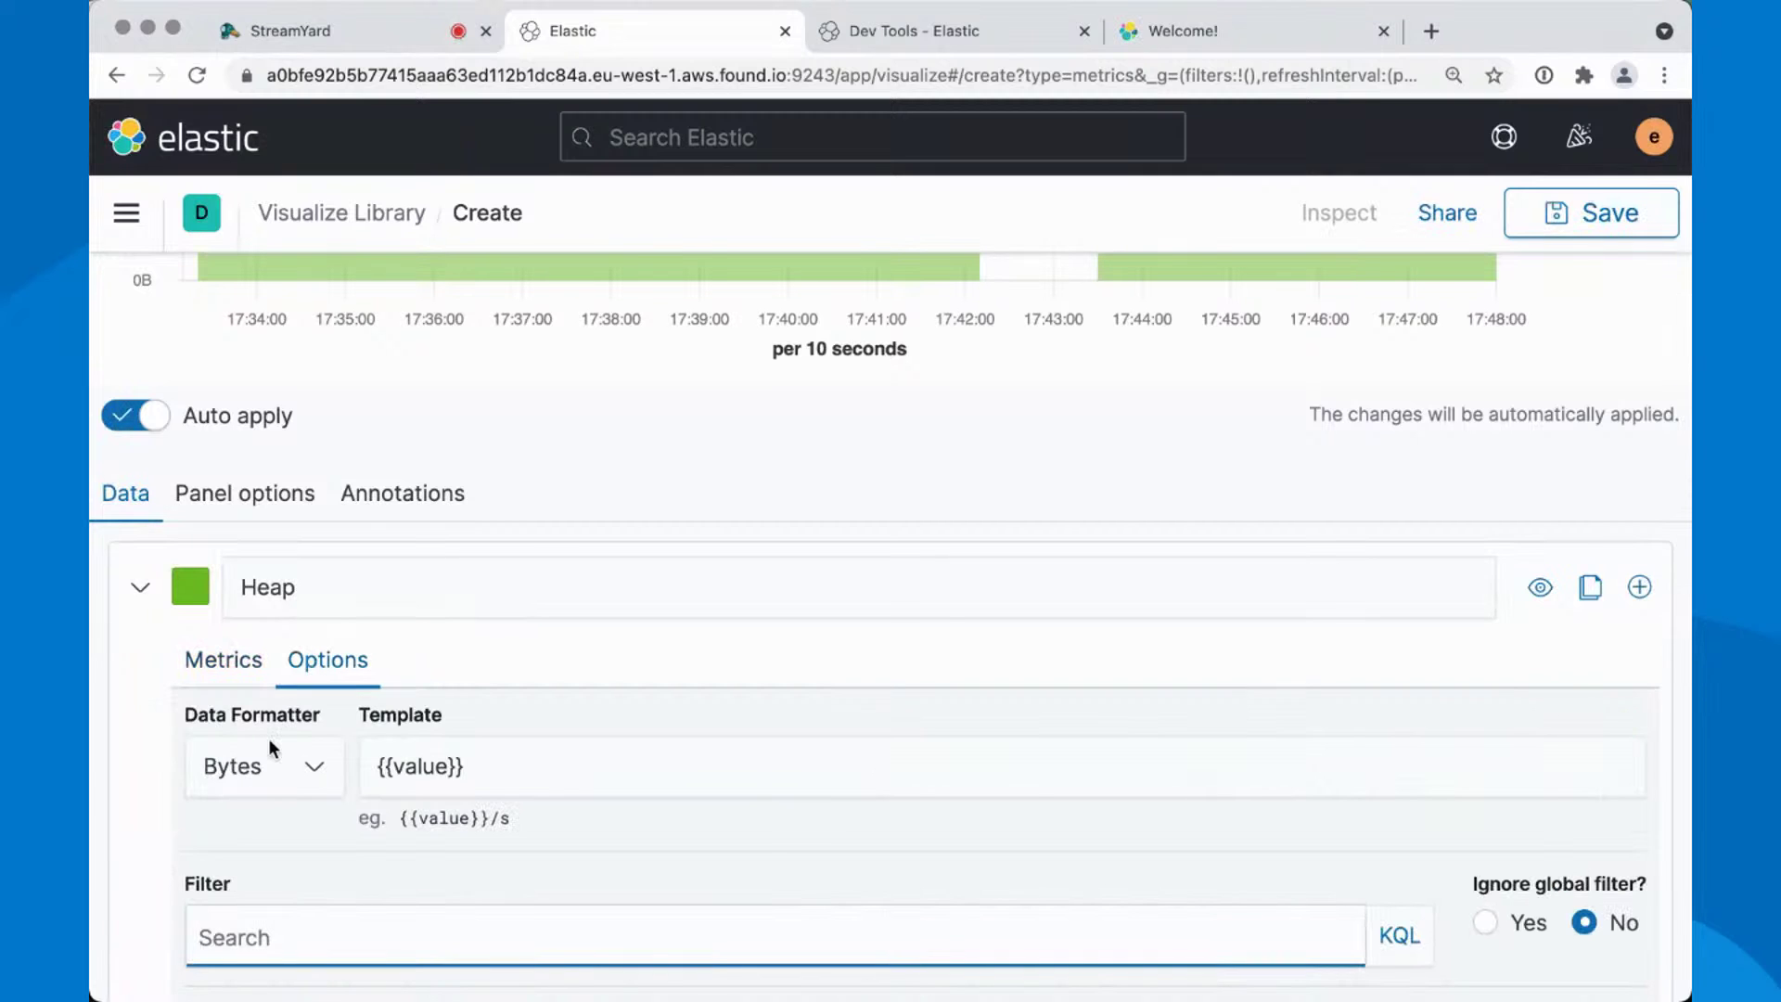
{"action": "left_click", "coordinate": [267, 756]}
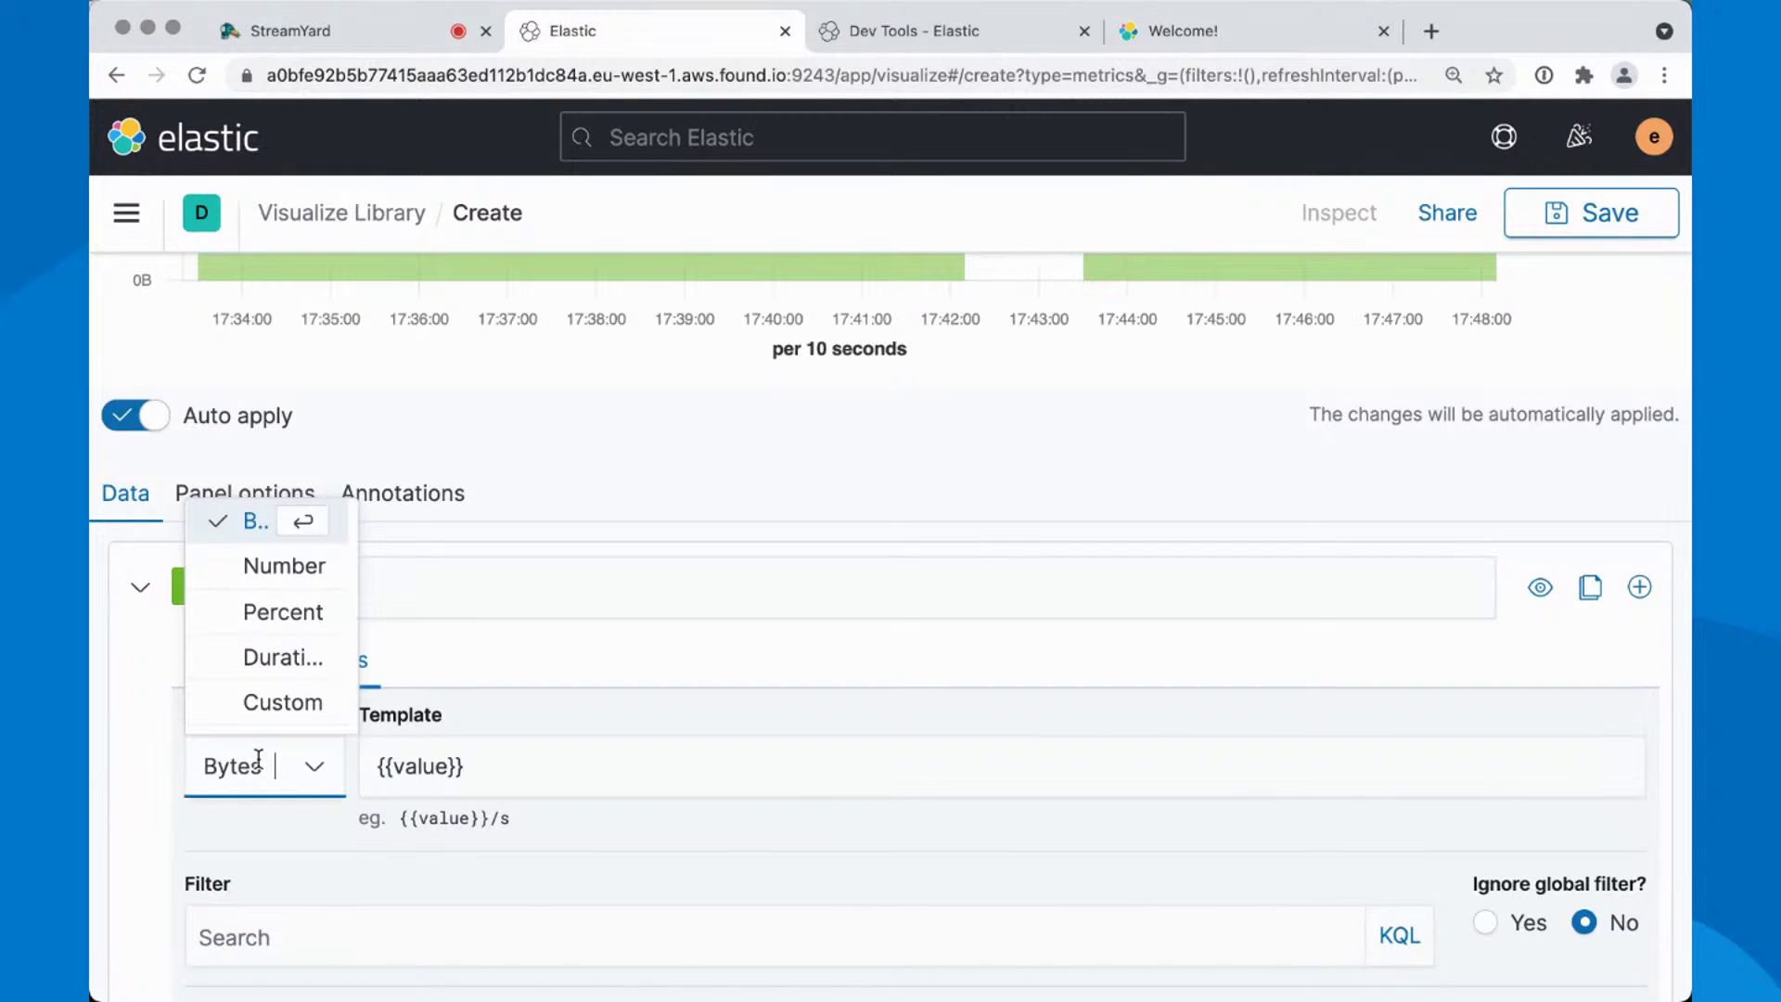
{"action": "left_click", "coordinate": [283, 612]}
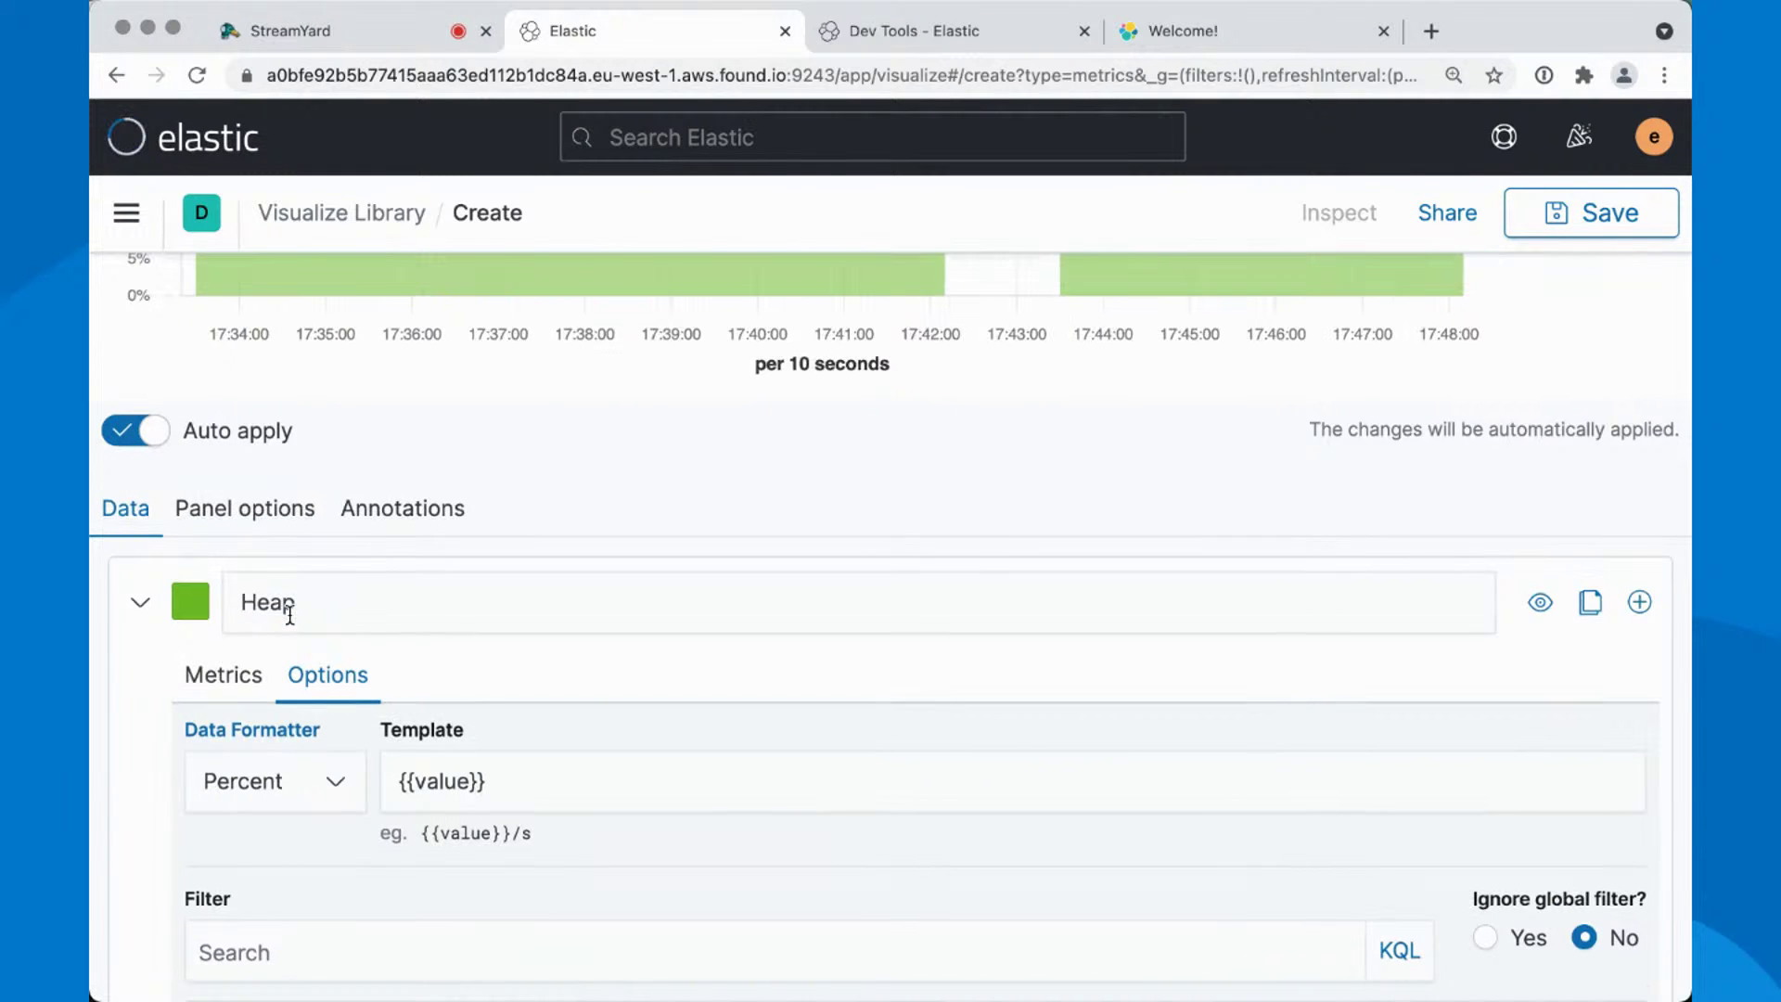
{"action": "scroll", "coordinate": [289, 615], "scroll_direction": "up", "scroll_amount": 5}
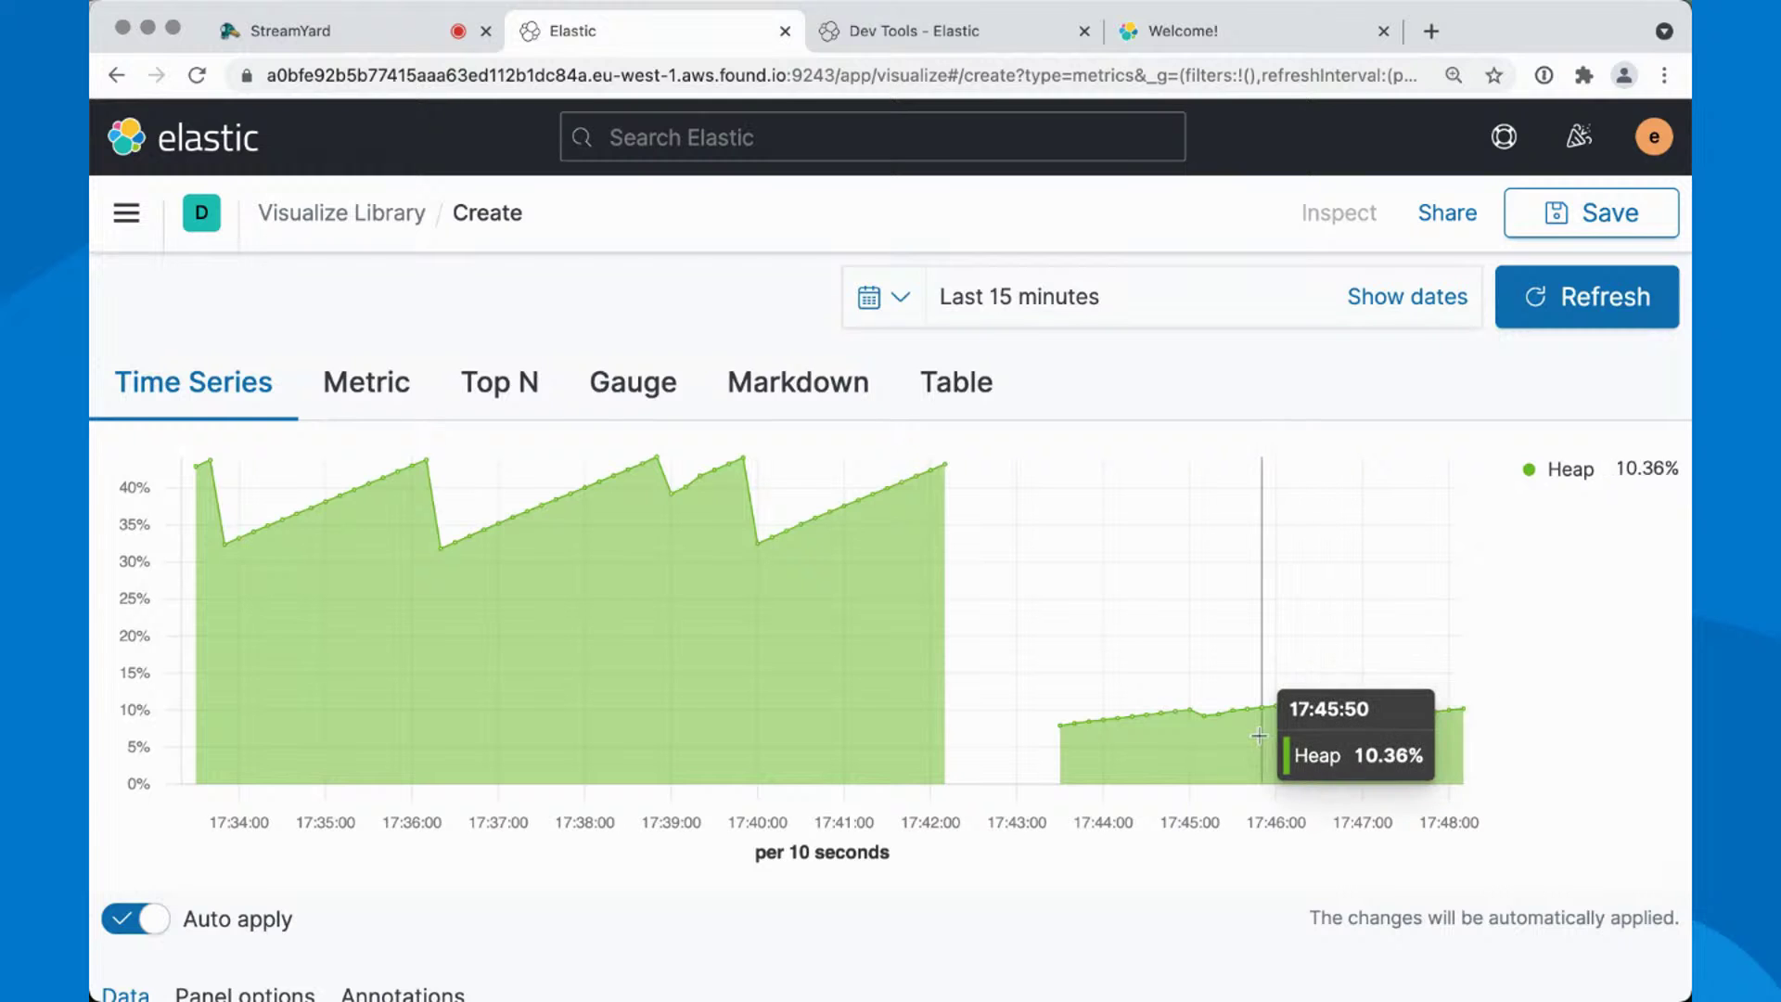
Switch the Heap series to a Custom formatter with format string "0.%"
{"action": "scroll", "coordinate": [1206, 733], "scroll_direction": "down", "scroll_amount": 9}
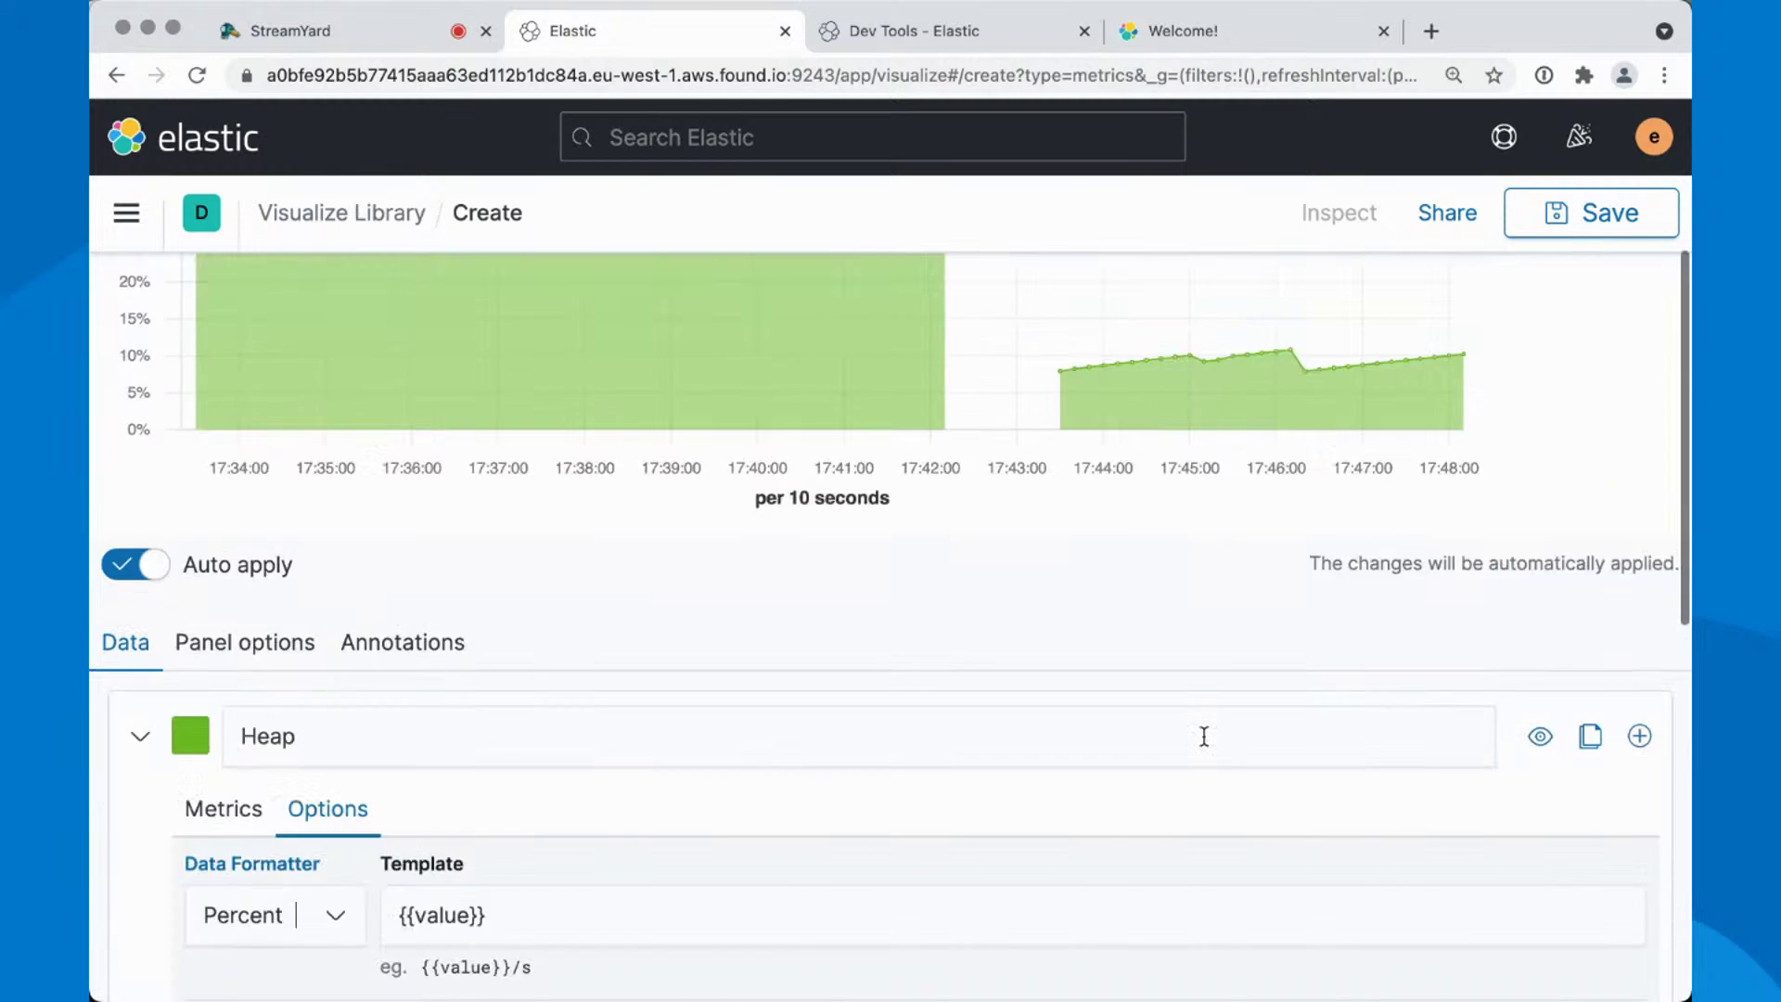
{"action": "left_click", "coordinate": [246, 466]}
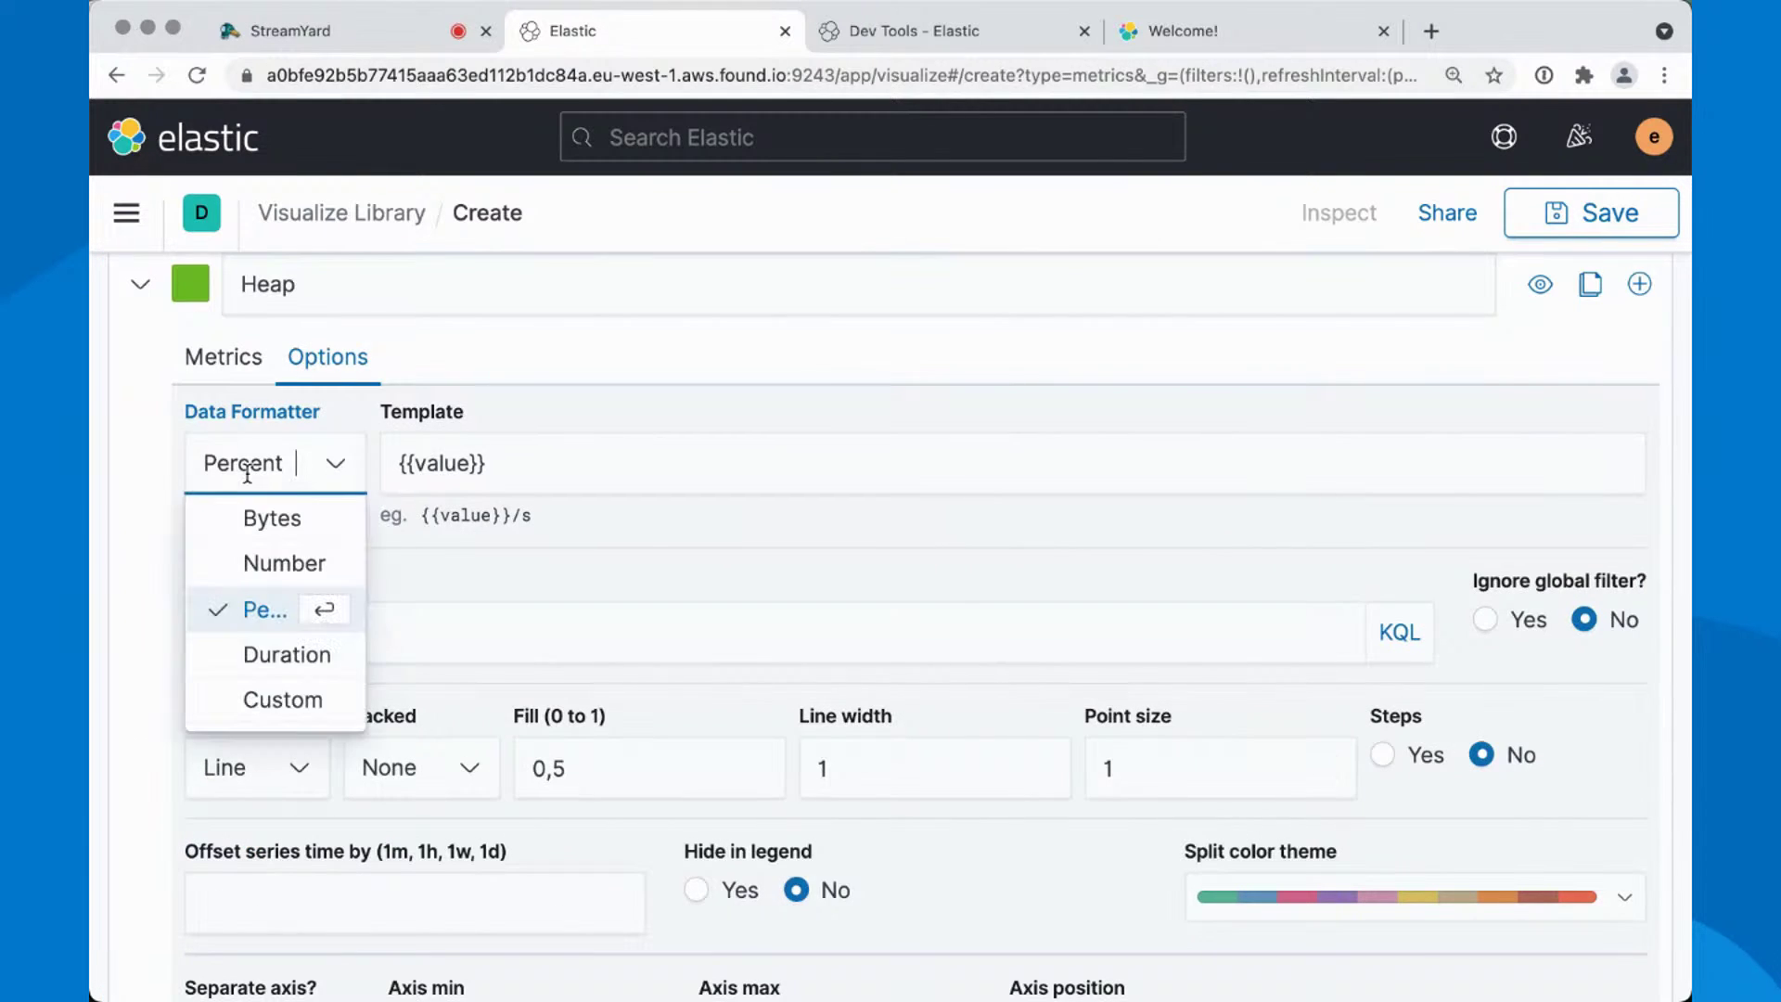
{"action": "left_click", "coordinate": [294, 711]}
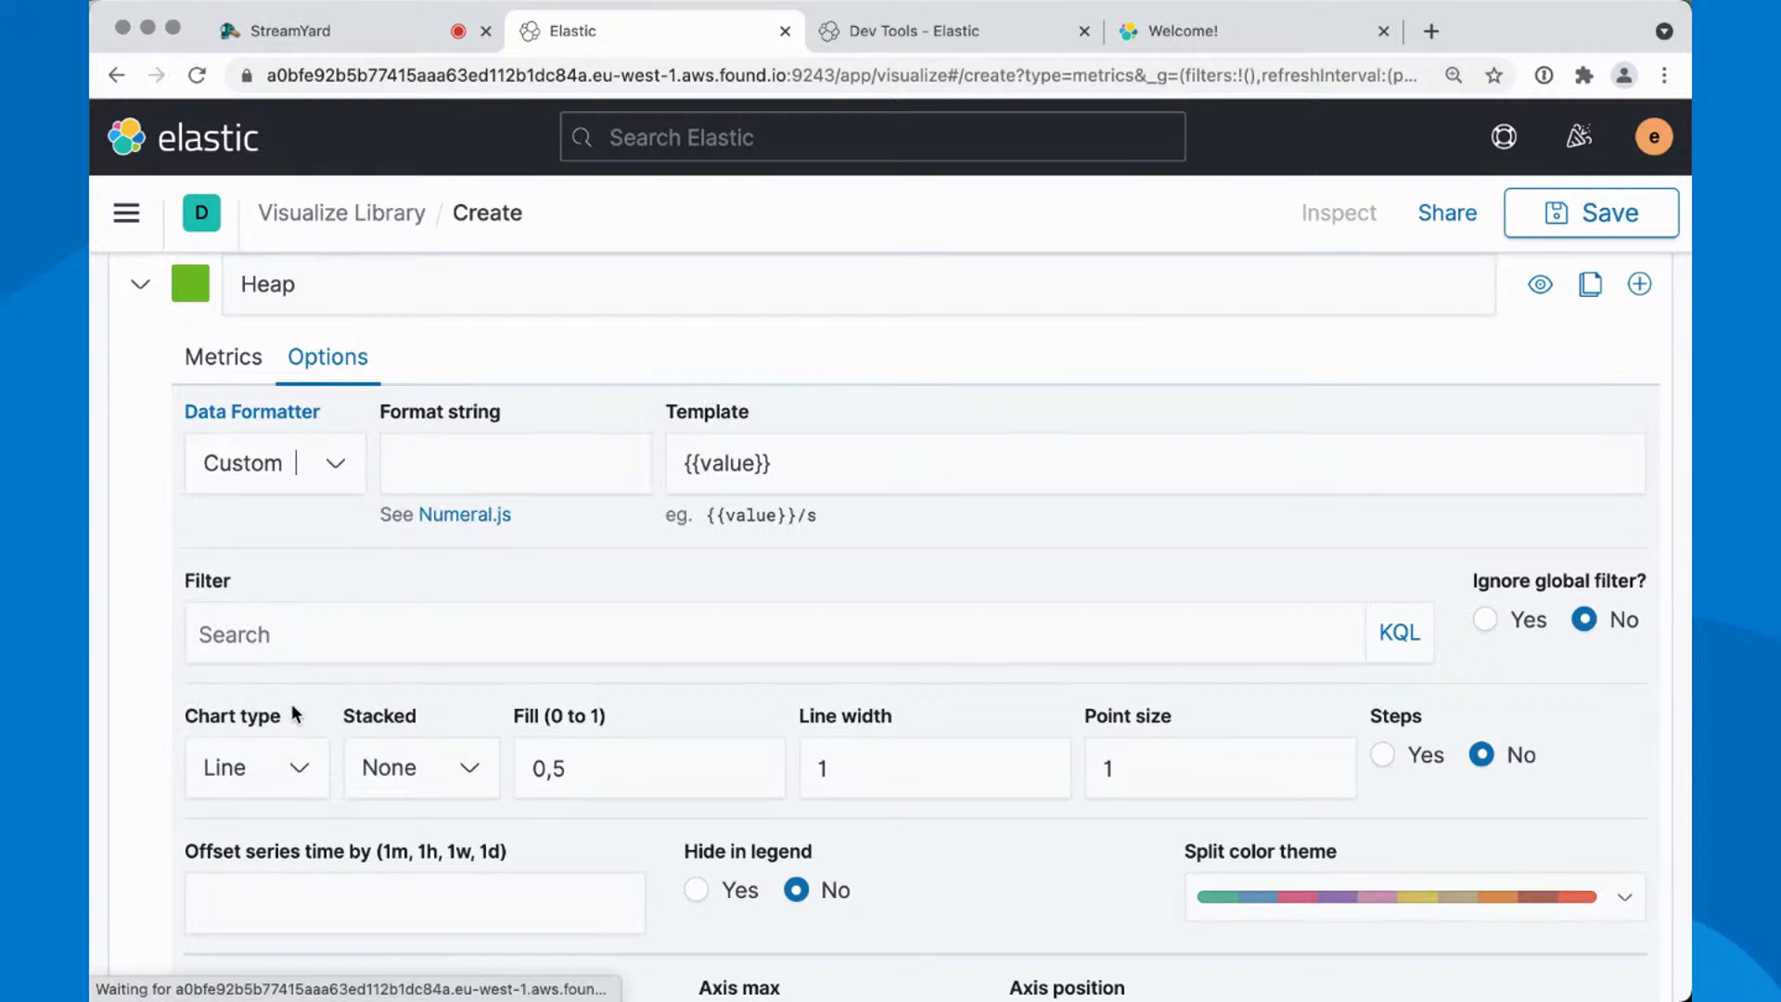
{"action": "left_click", "coordinate": [495, 480]}
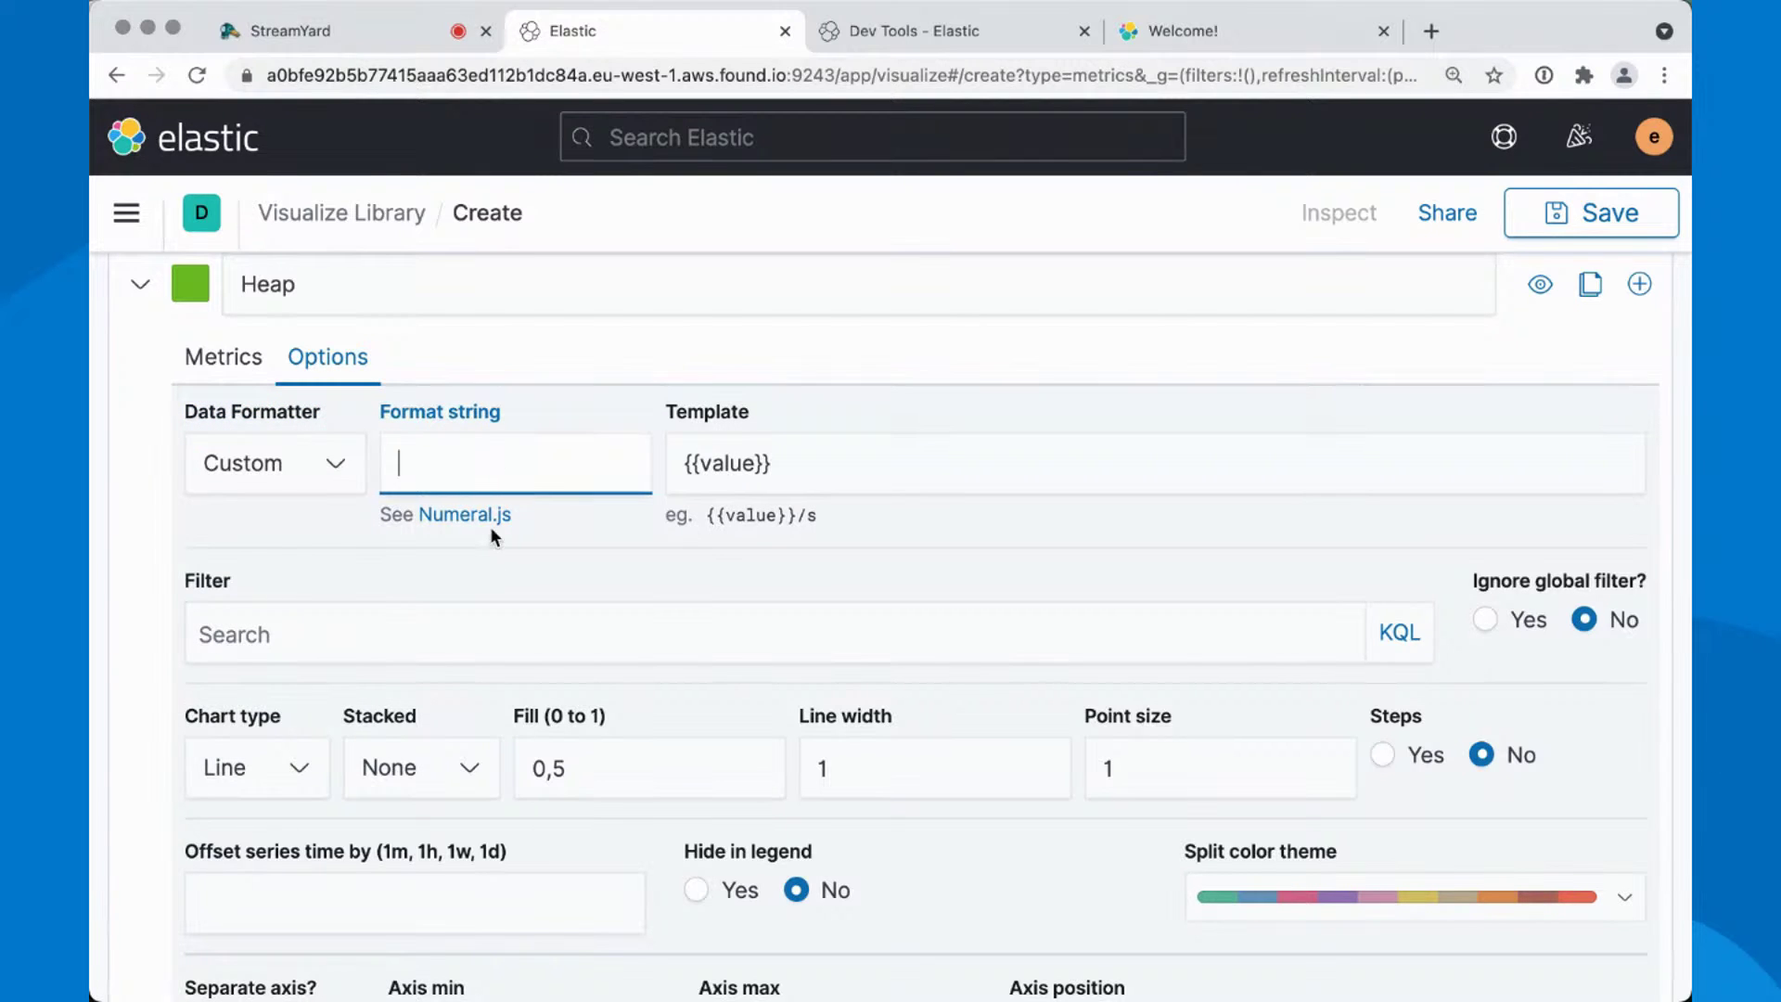
{"action": "type", "text": "\""}
{"action": "type", "text": "0"}
{"action": "type", "text": "."}
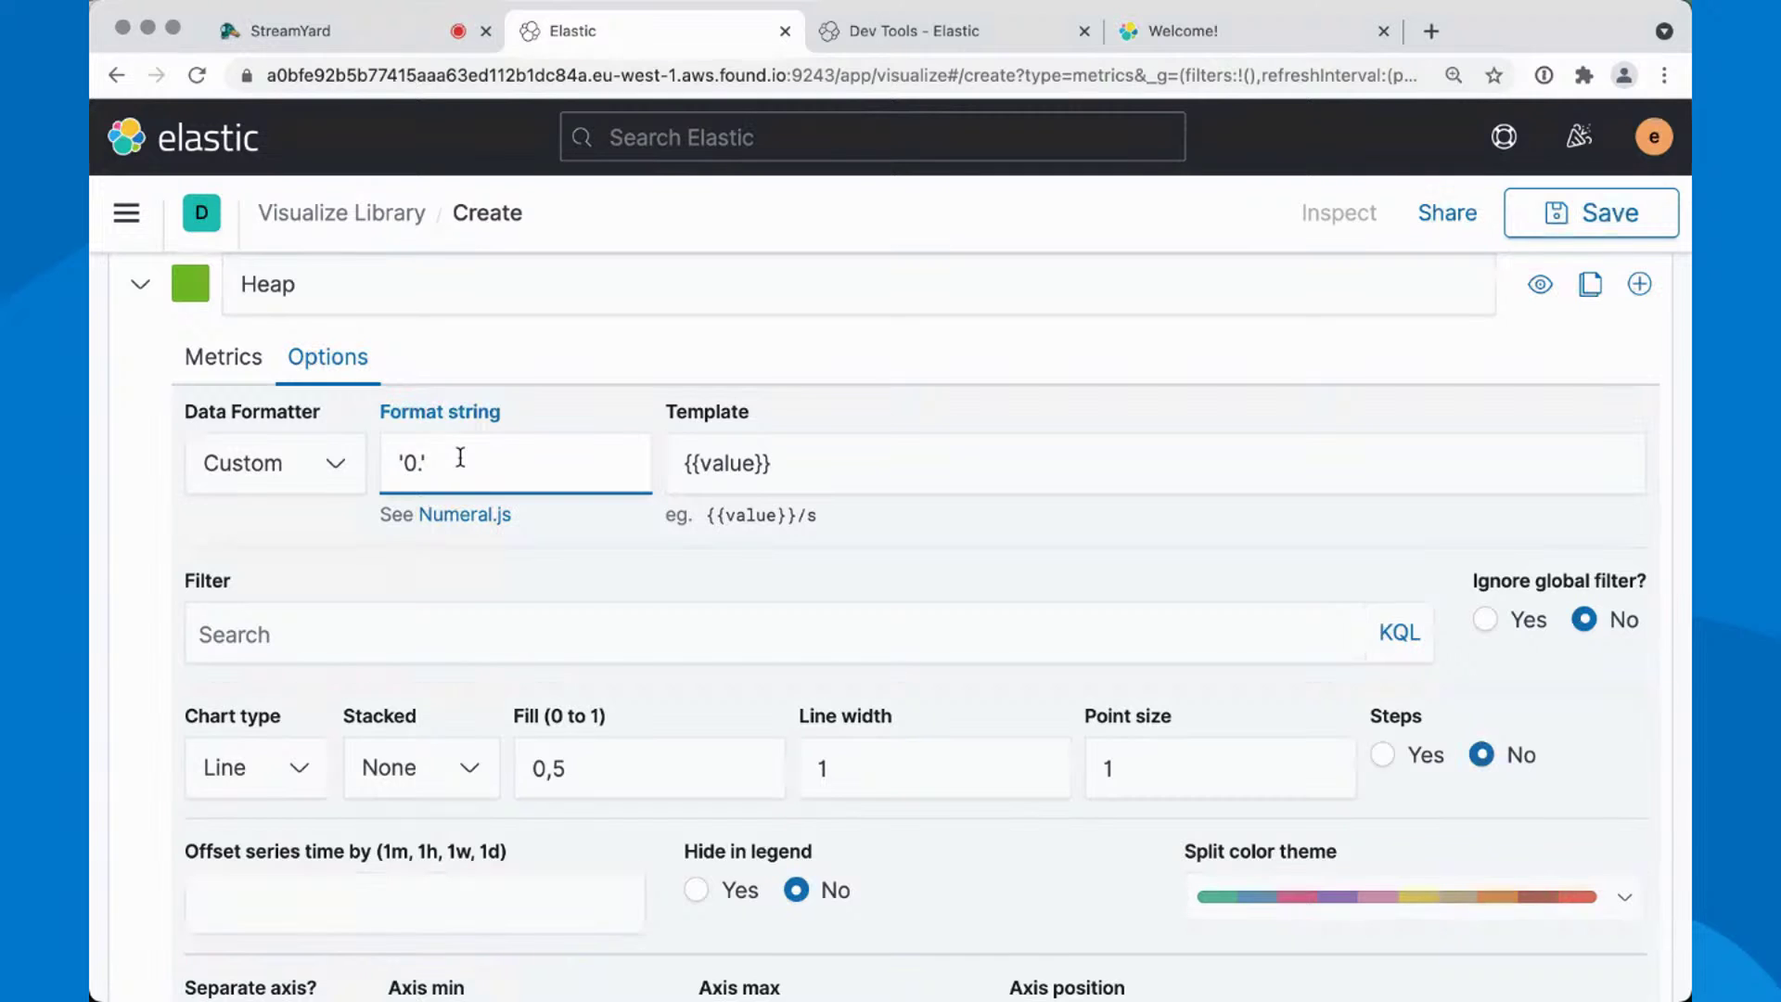
{"action": "type", "text": "%"}
{"action": "scroll", "coordinate": [515, 445], "scroll_direction": "up", "scroll_amount": 10}
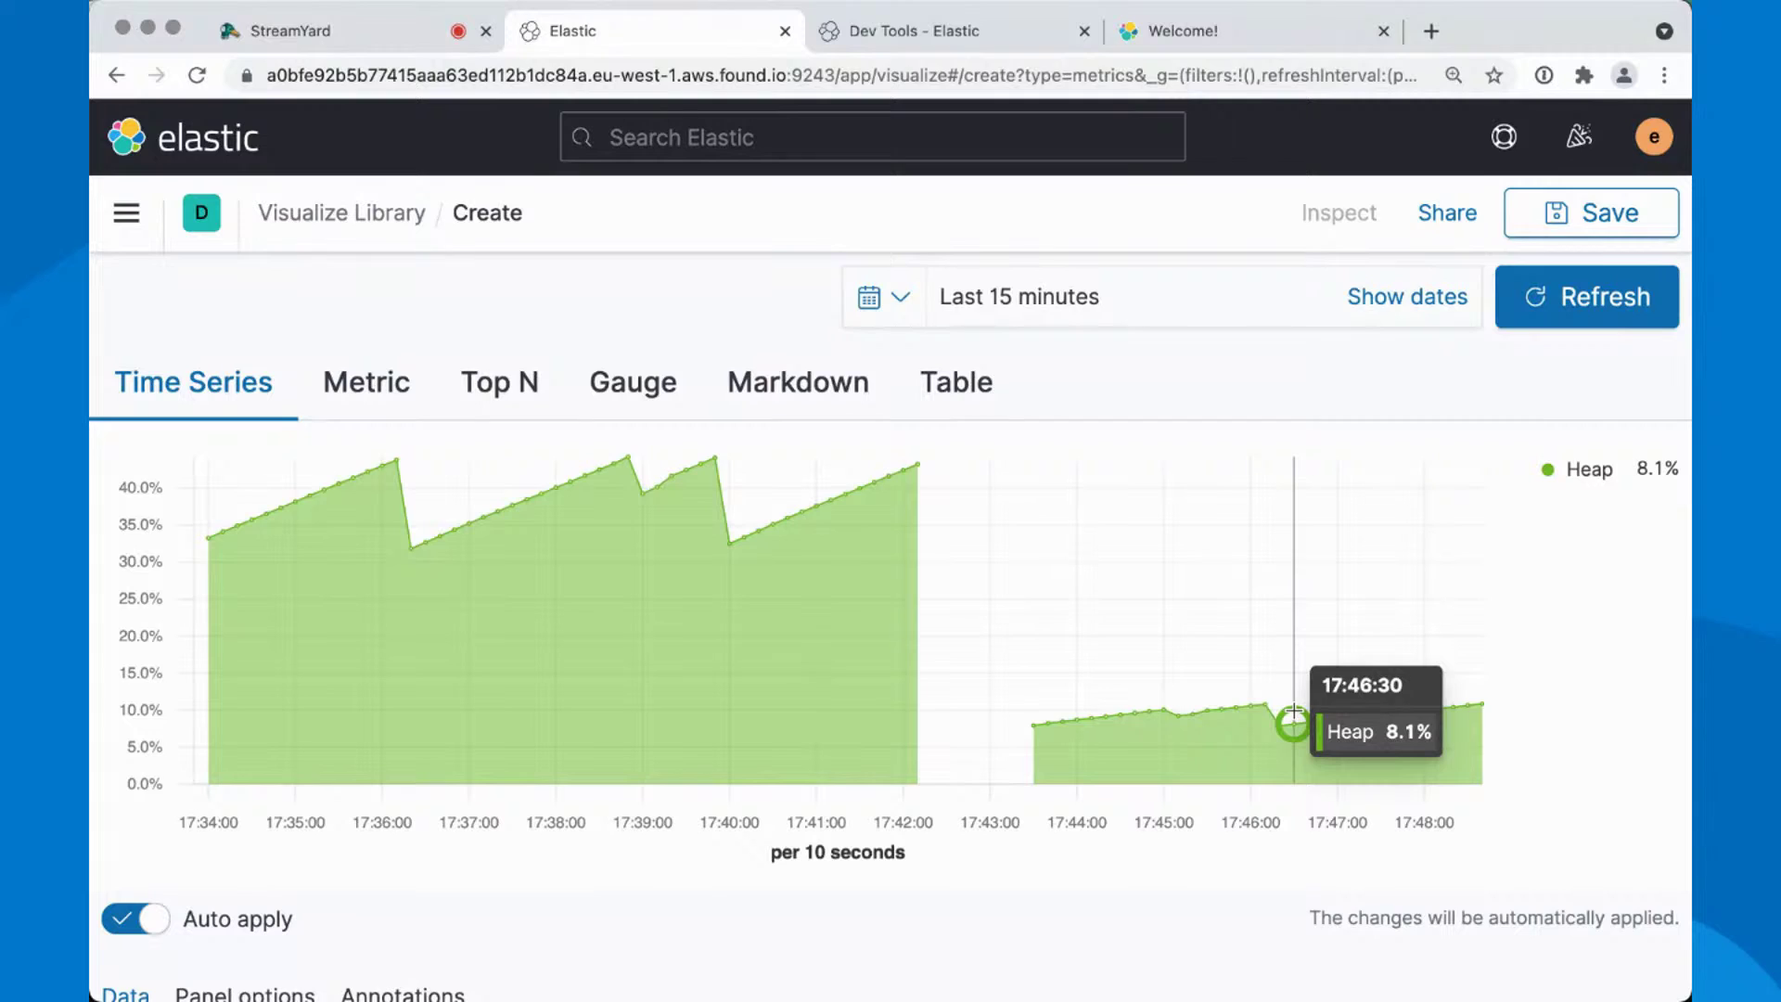
Interrupt the running playbook in Terminal, run ansible-playbook deploy_v2.yml, and switch back to Chrome
{"action": "left_click", "coordinate": [1028, 945]}
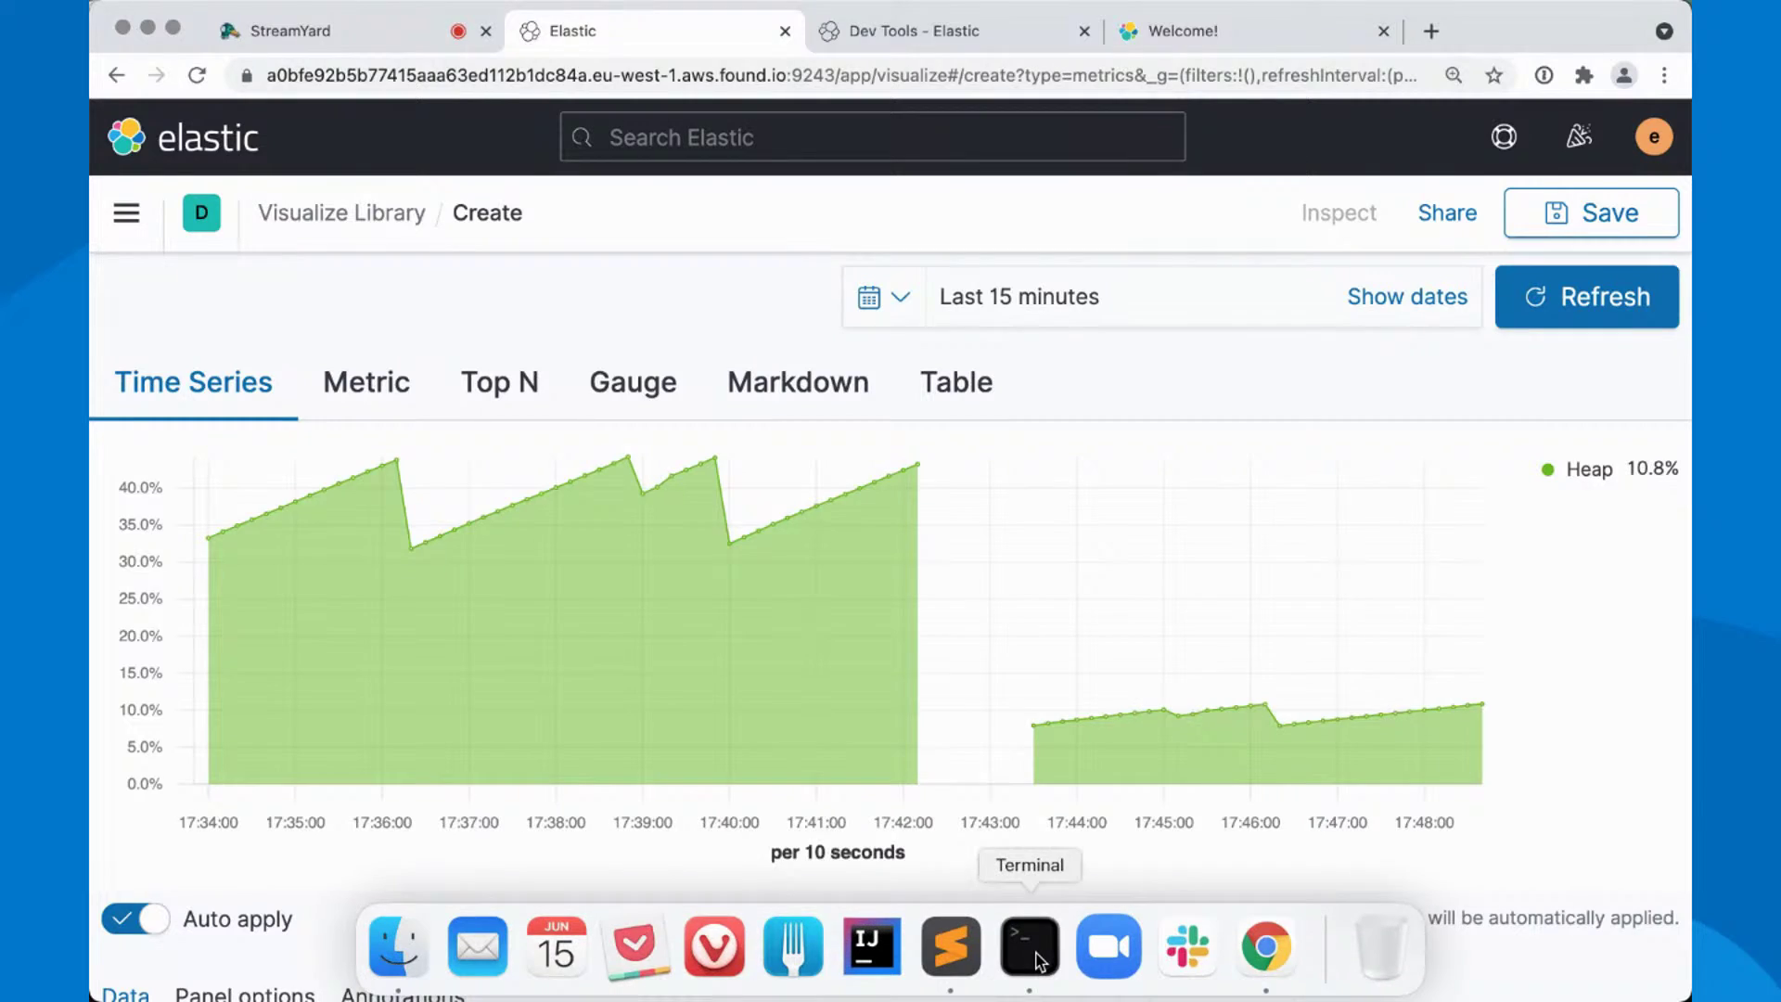
{"action": "key", "text": "ctrl+c"}
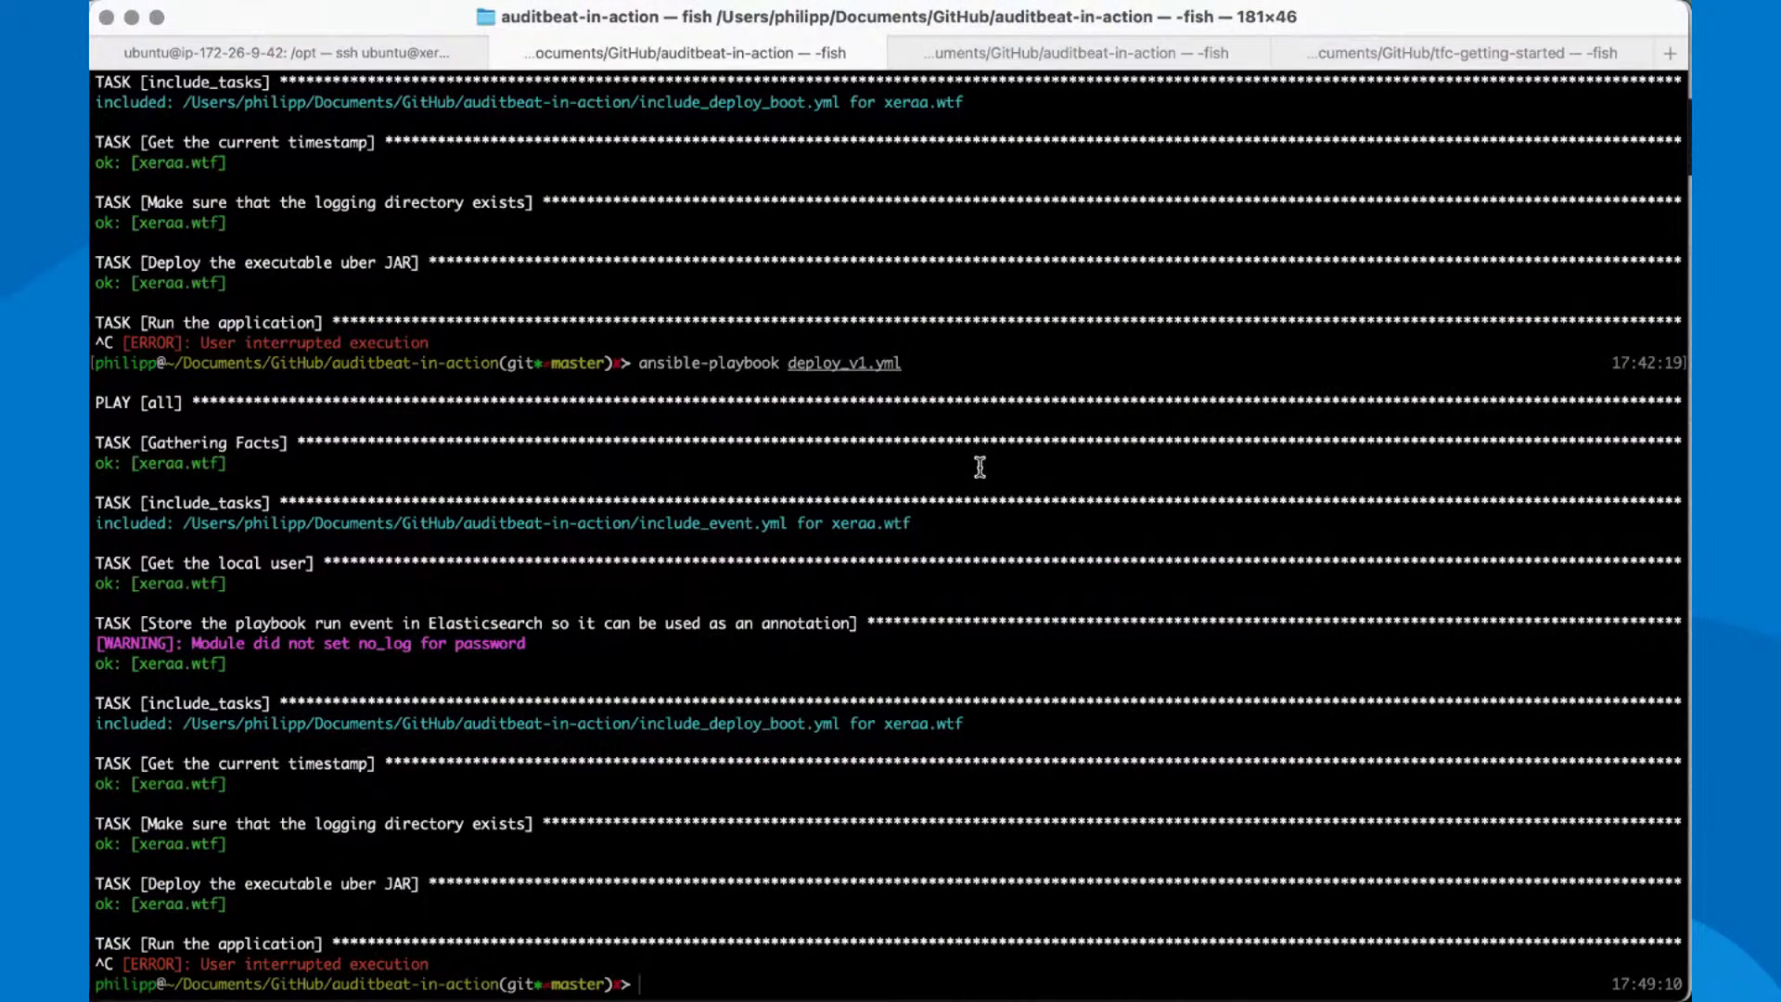
{"action": "key", "text": "Up"}
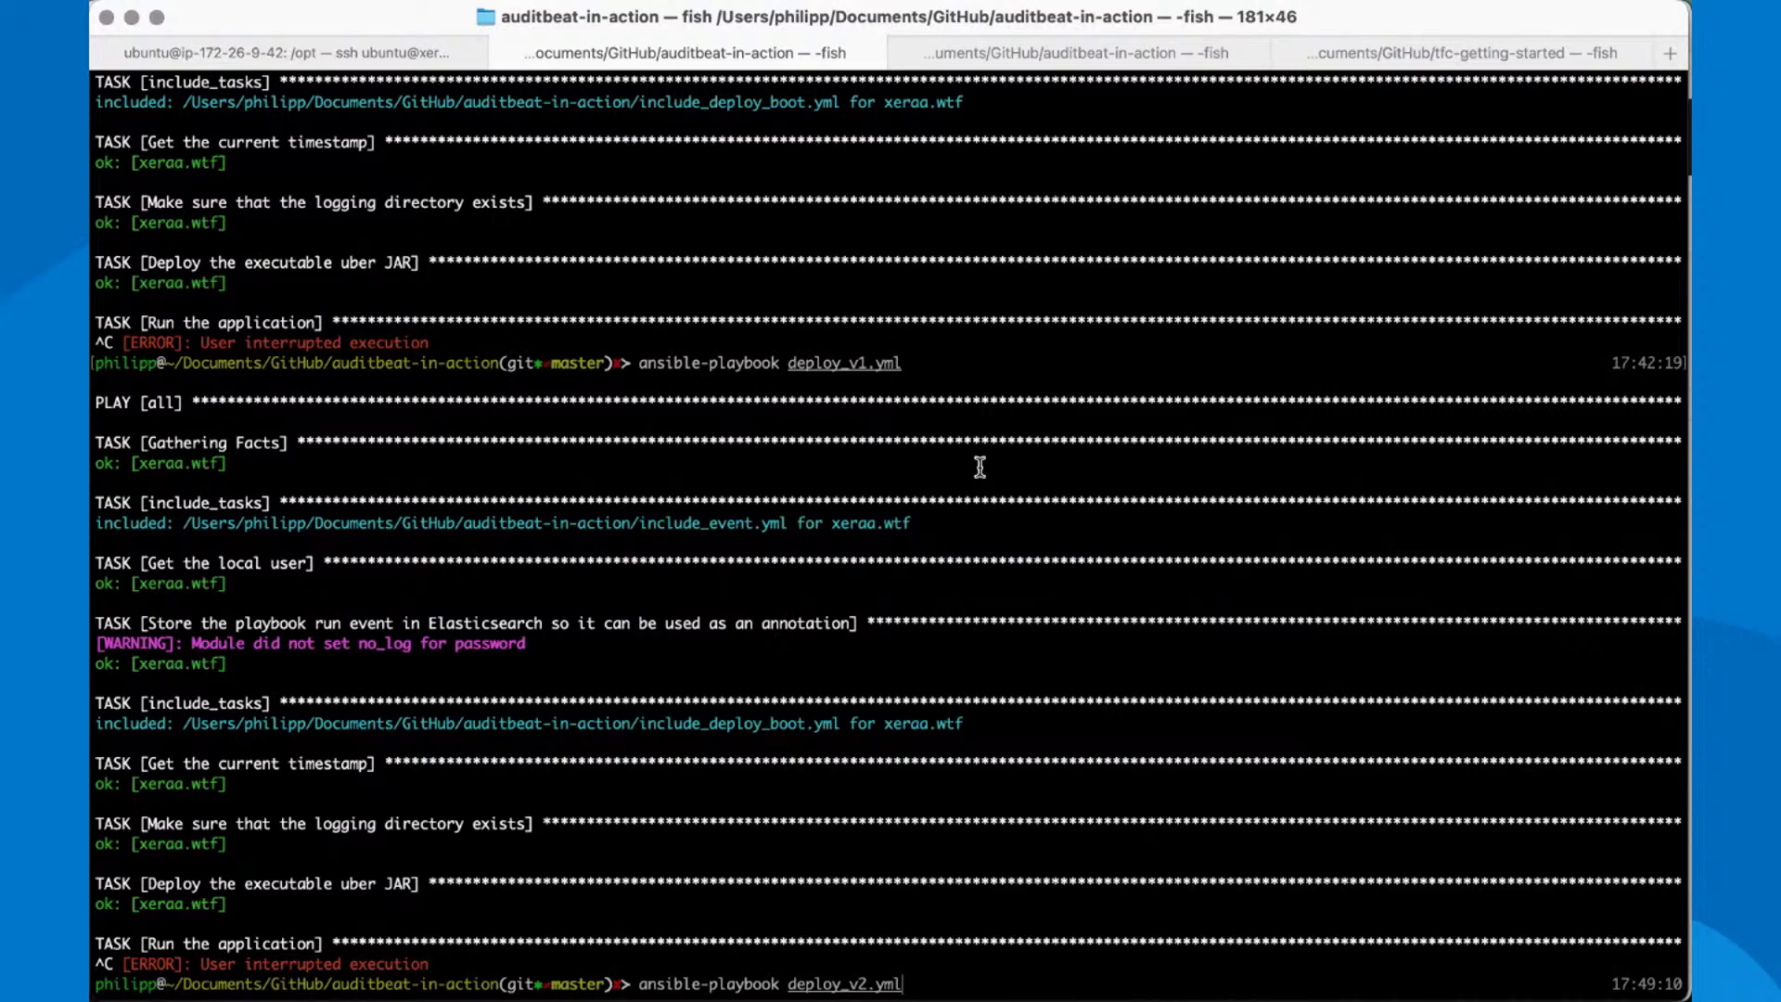
{"action": "key", "text": "Return"}
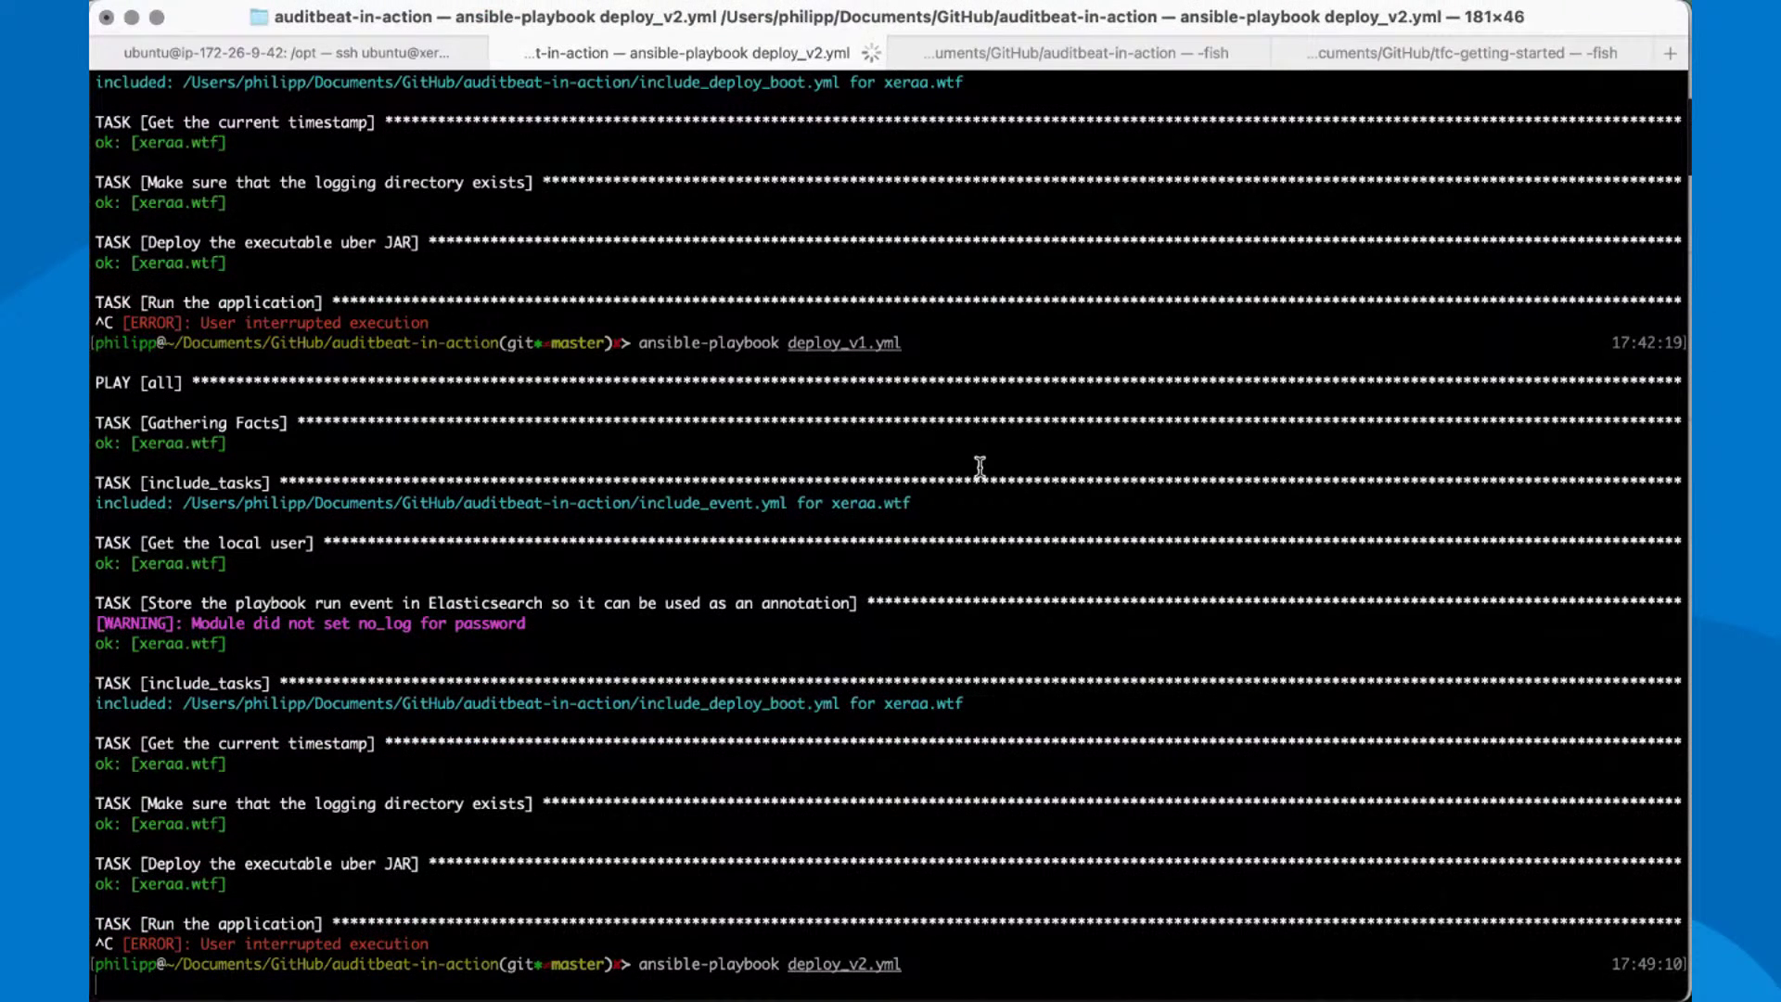
{"action": "key", "text": "super+Tab"}
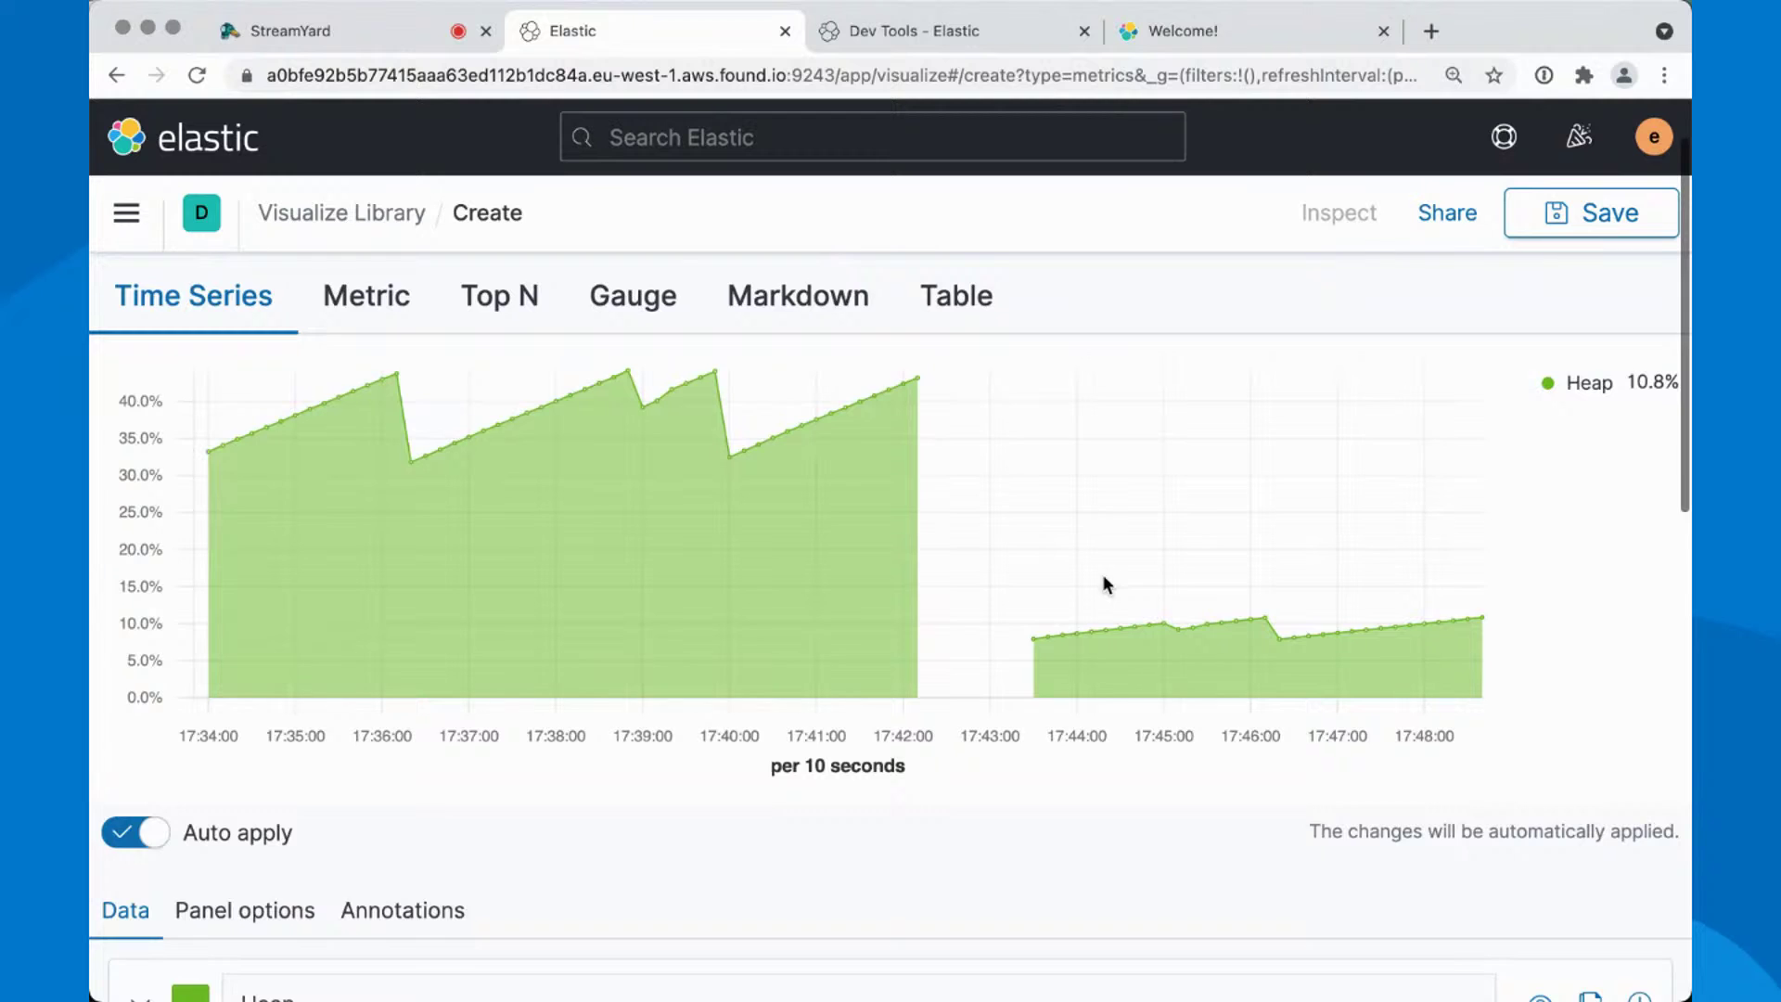
Add an annotation data source on the Annotations tab, then go to Dev Tools
{"action": "scroll", "coordinate": [1103, 575], "scroll_direction": "down", "scroll_amount": 5}
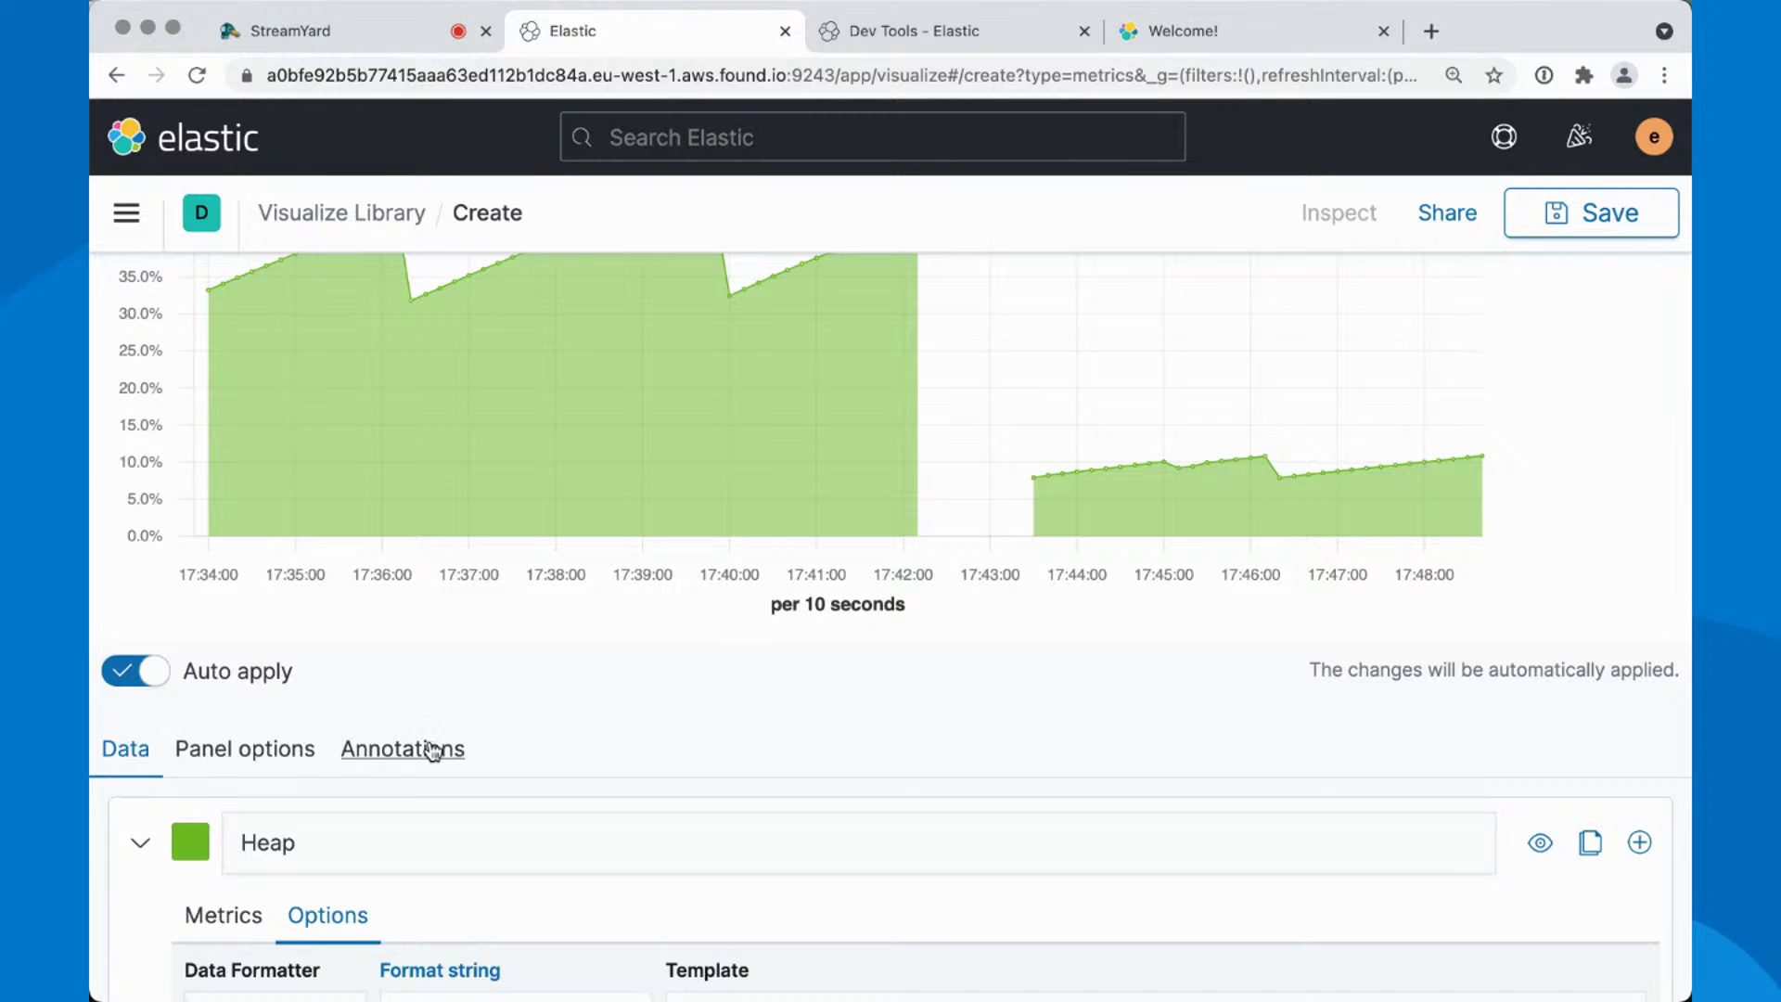
{"action": "left_click", "coordinate": [431, 746]}
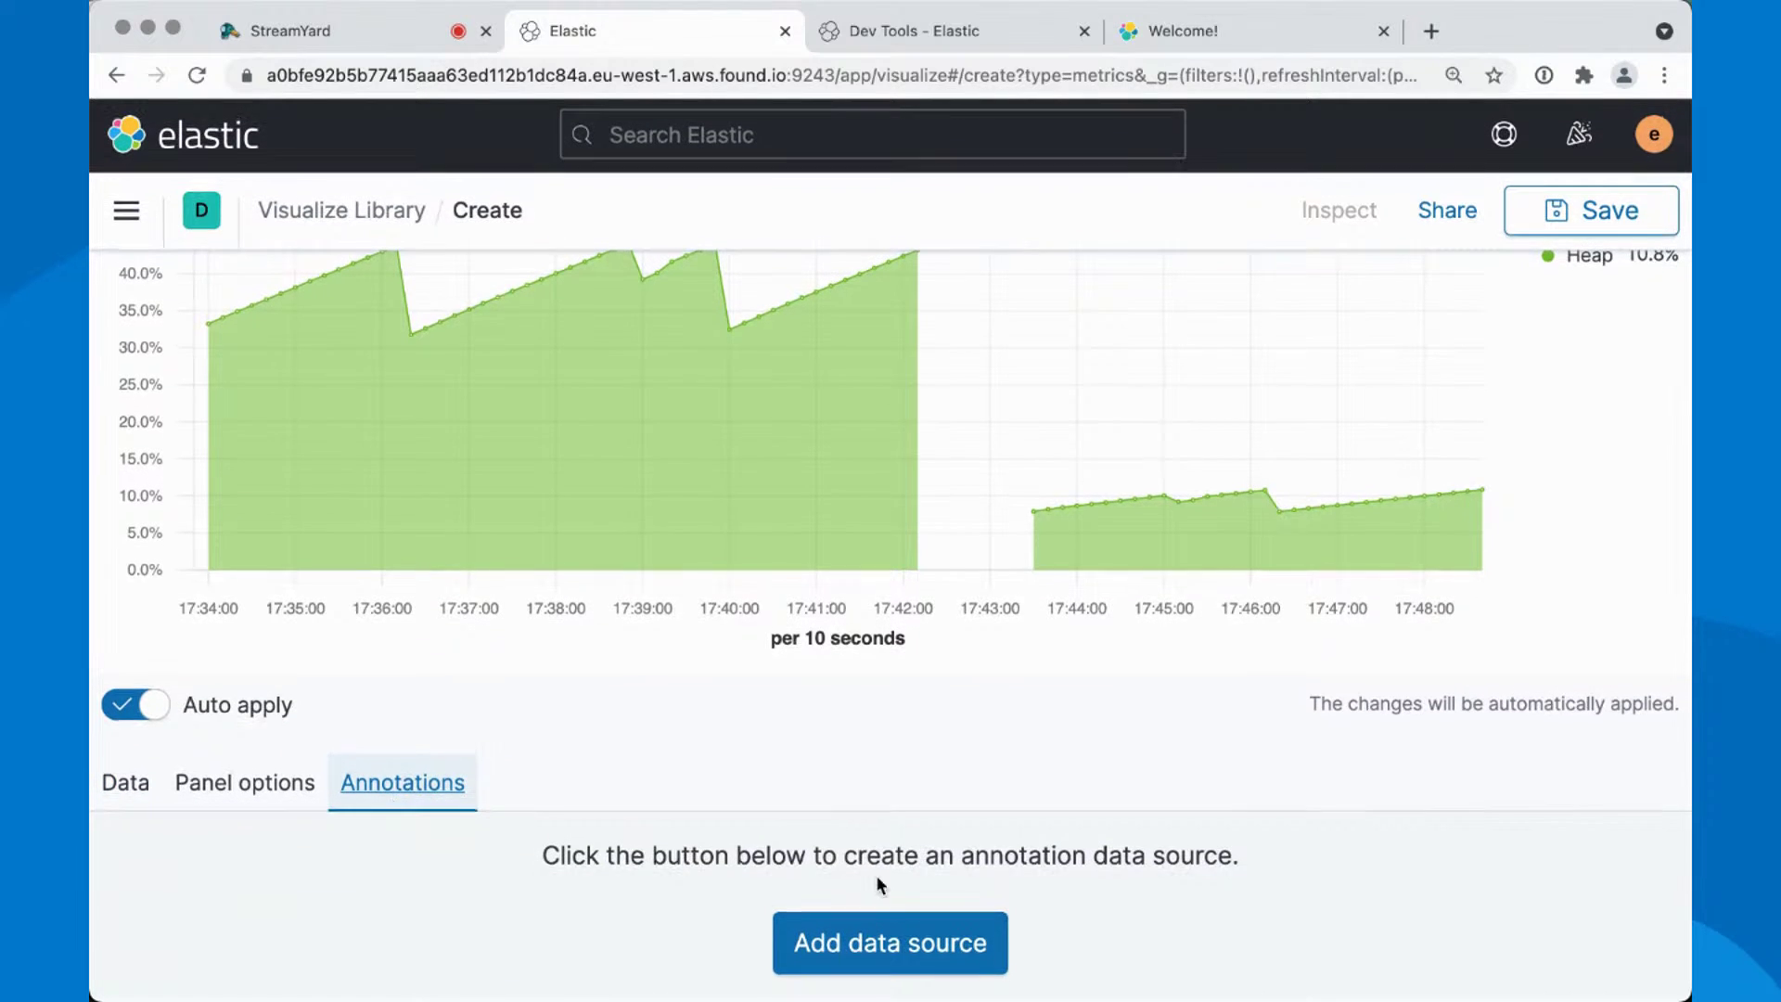
{"action": "left_click", "coordinate": [884, 945]}
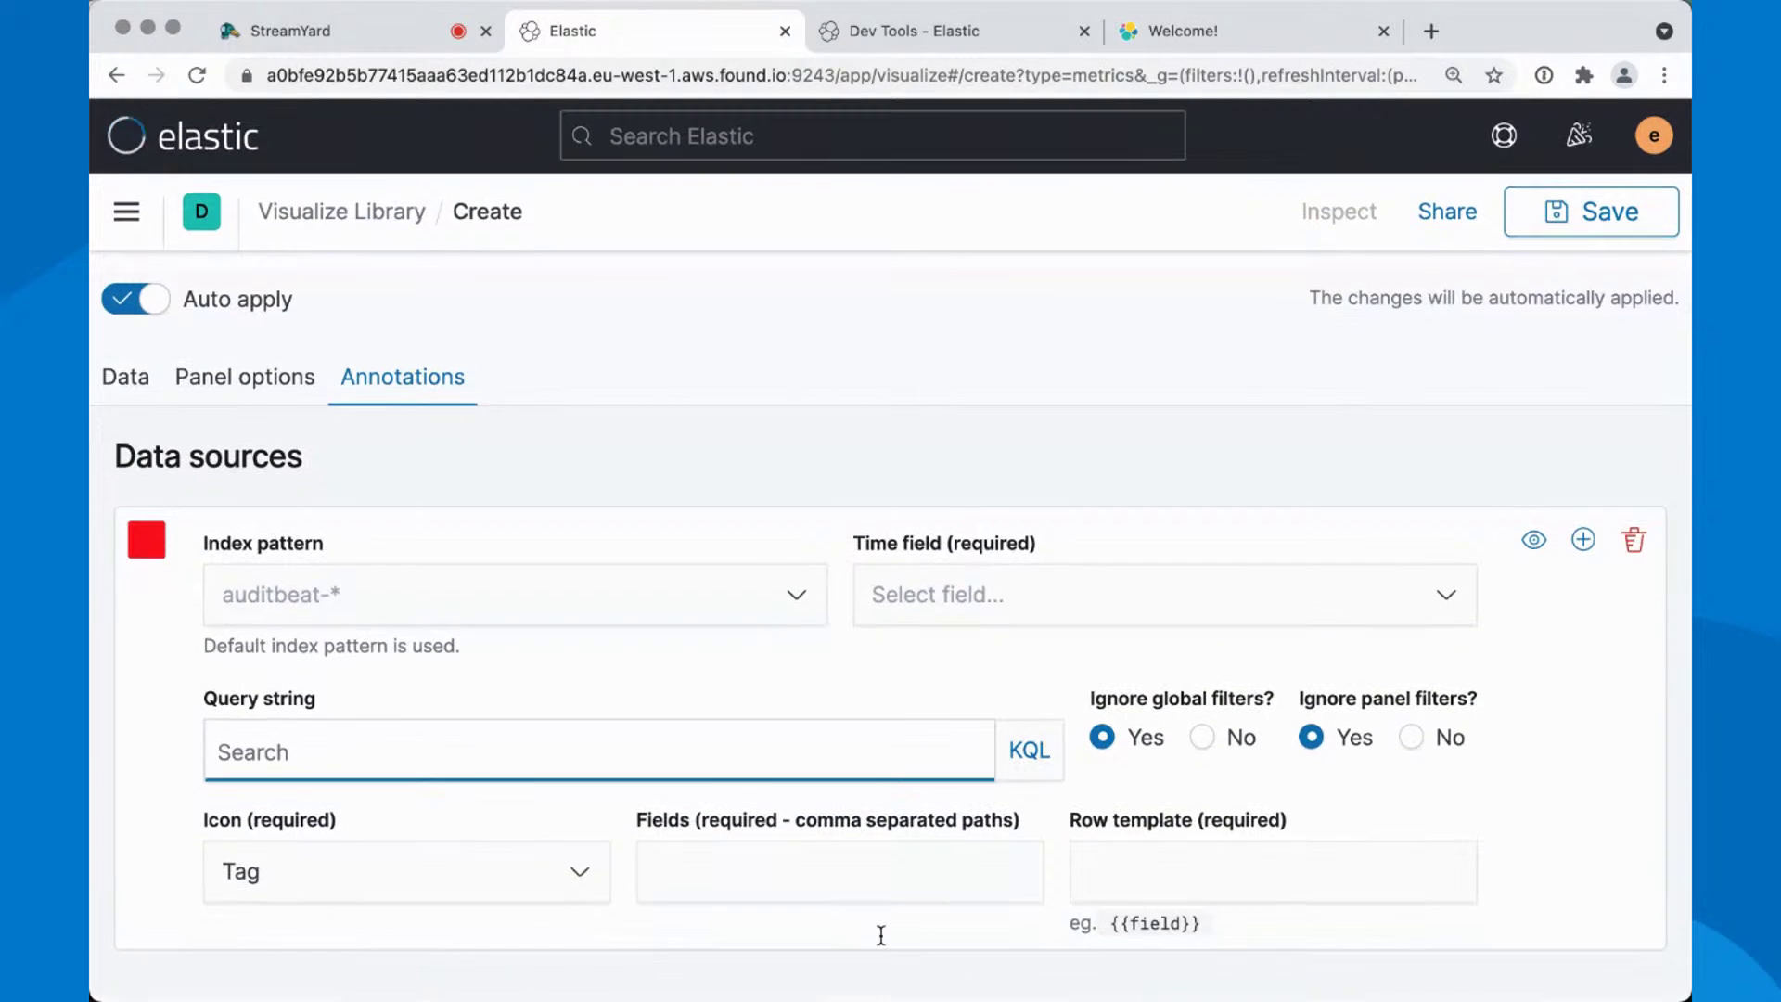
{"action": "left_click", "coordinate": [994, 41]}
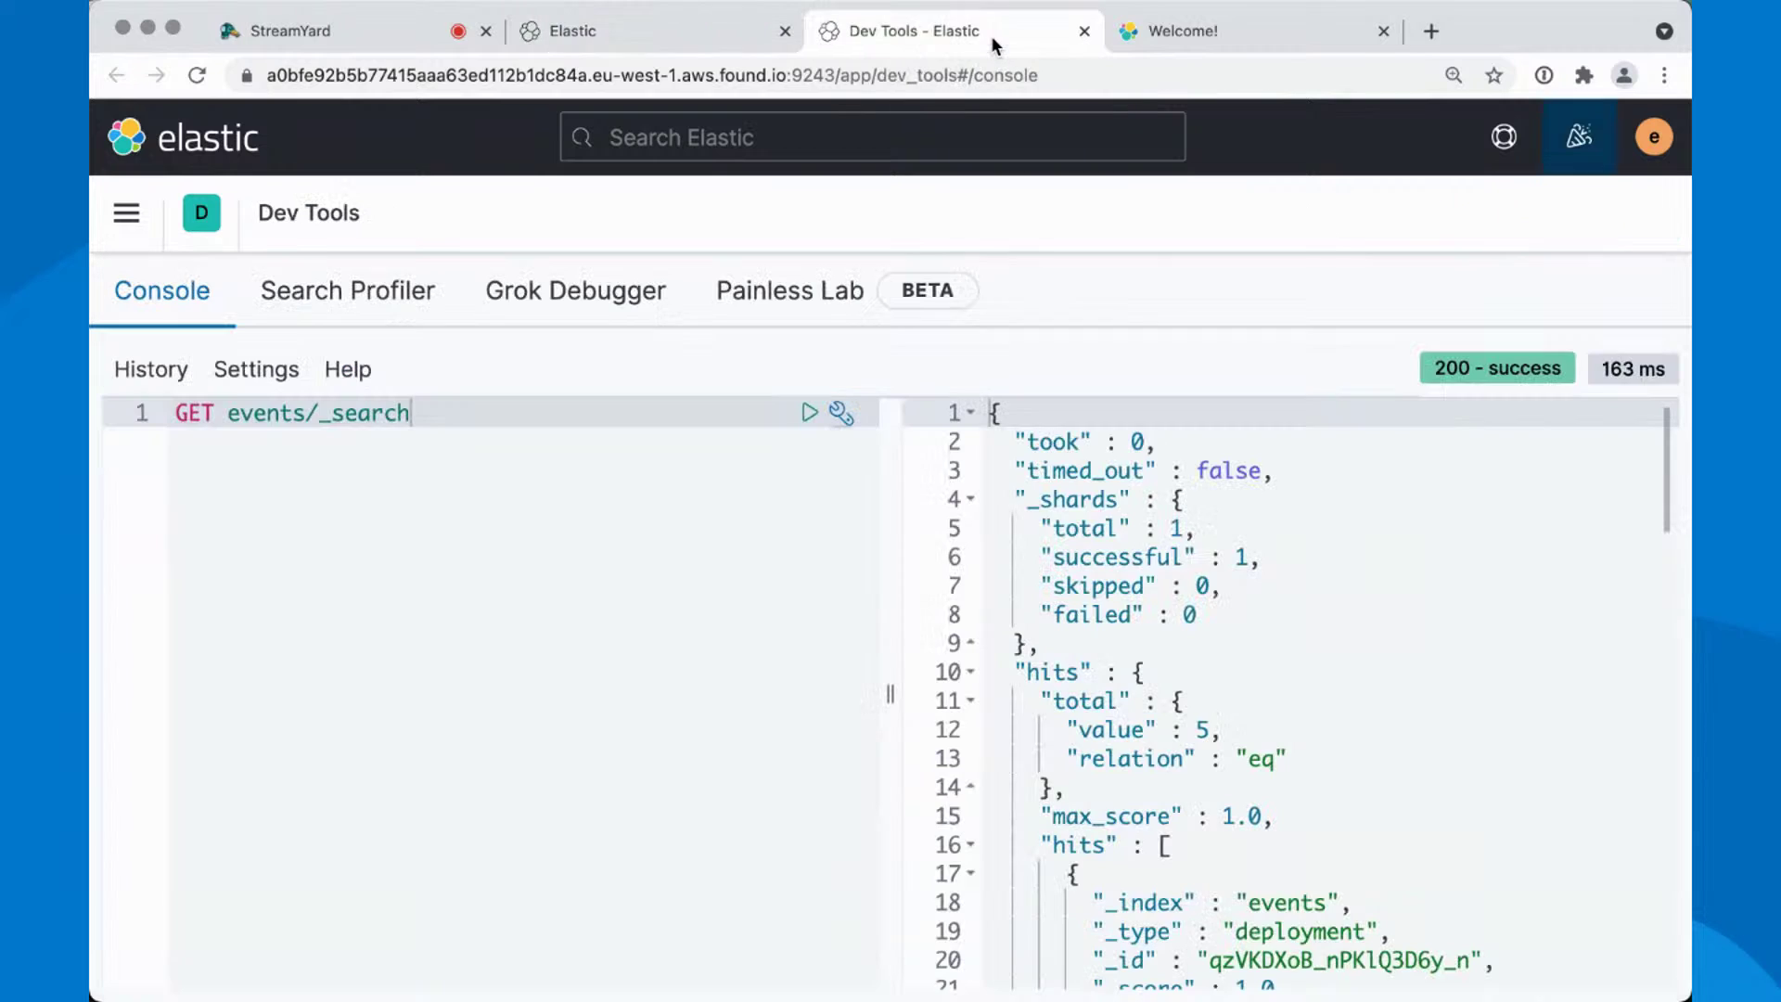
Rerun GET events/_search and inspect the user and application values, such as deploy_v1, across the 7 events
{"action": "double_click", "coordinate": [272, 415]}
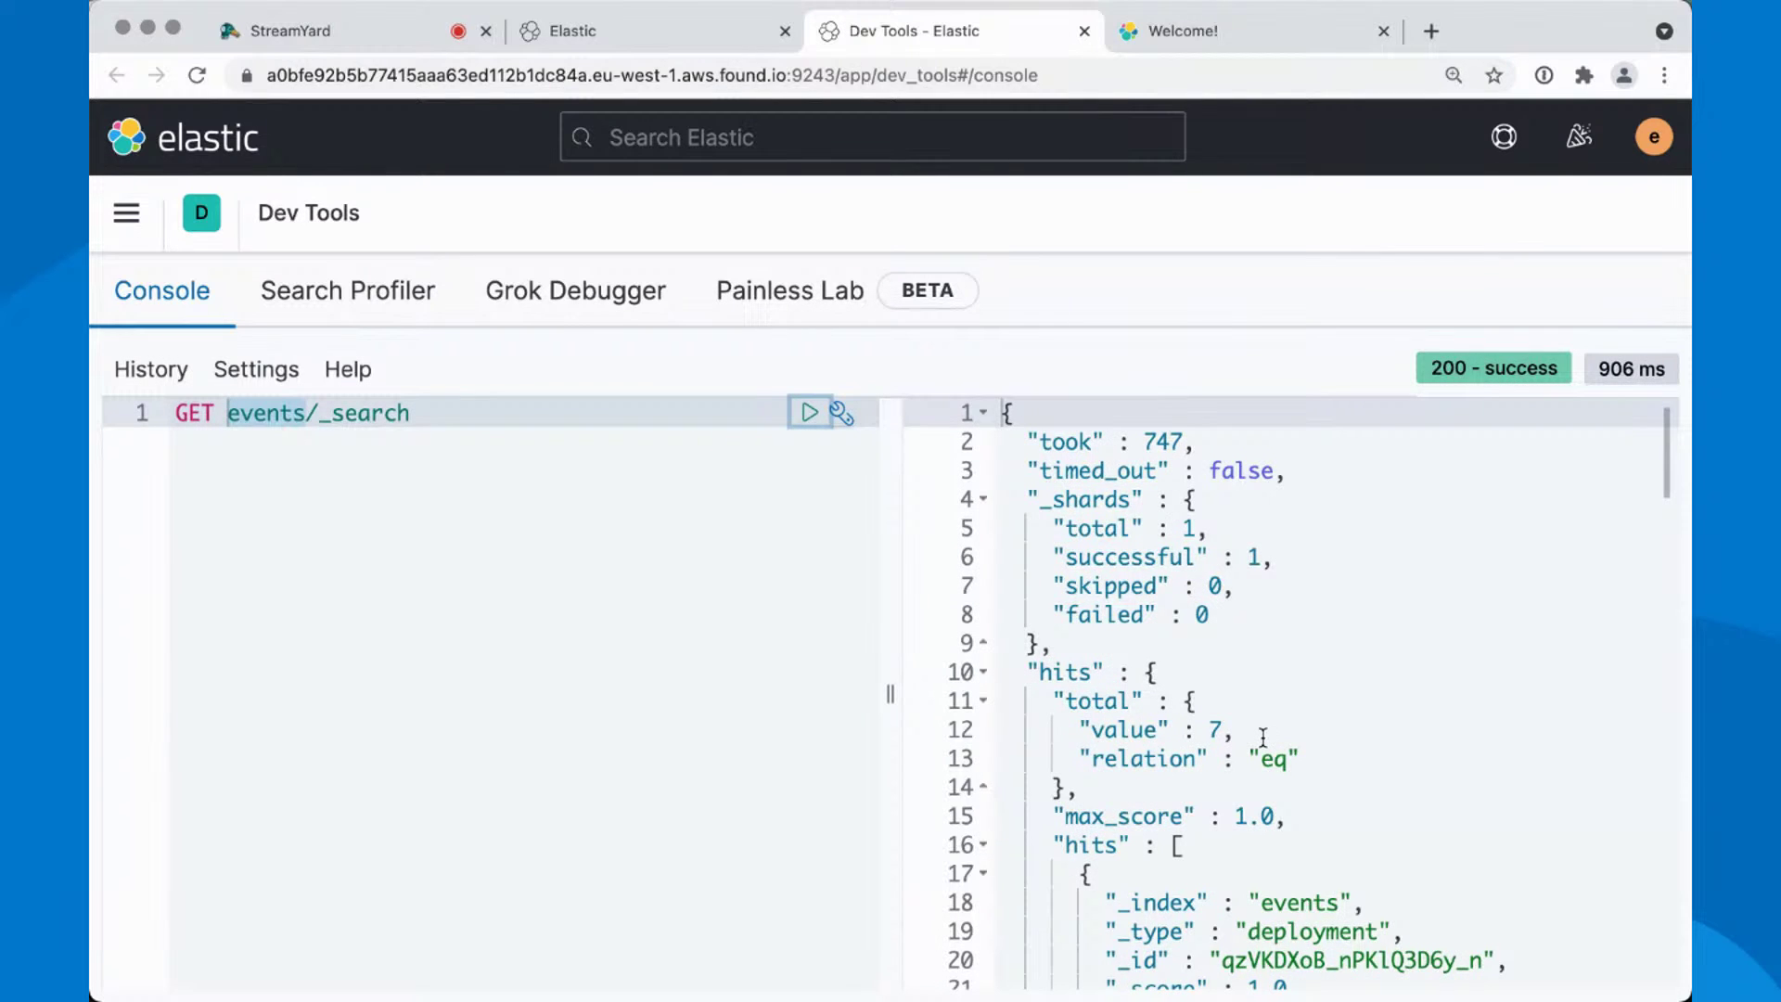
{"action": "scroll", "coordinate": [1262, 738], "scroll_direction": "down", "scroll_amount": 7}
{"action": "scroll", "coordinate": [1256, 937], "scroll_direction": "up", "scroll_amount": 2}
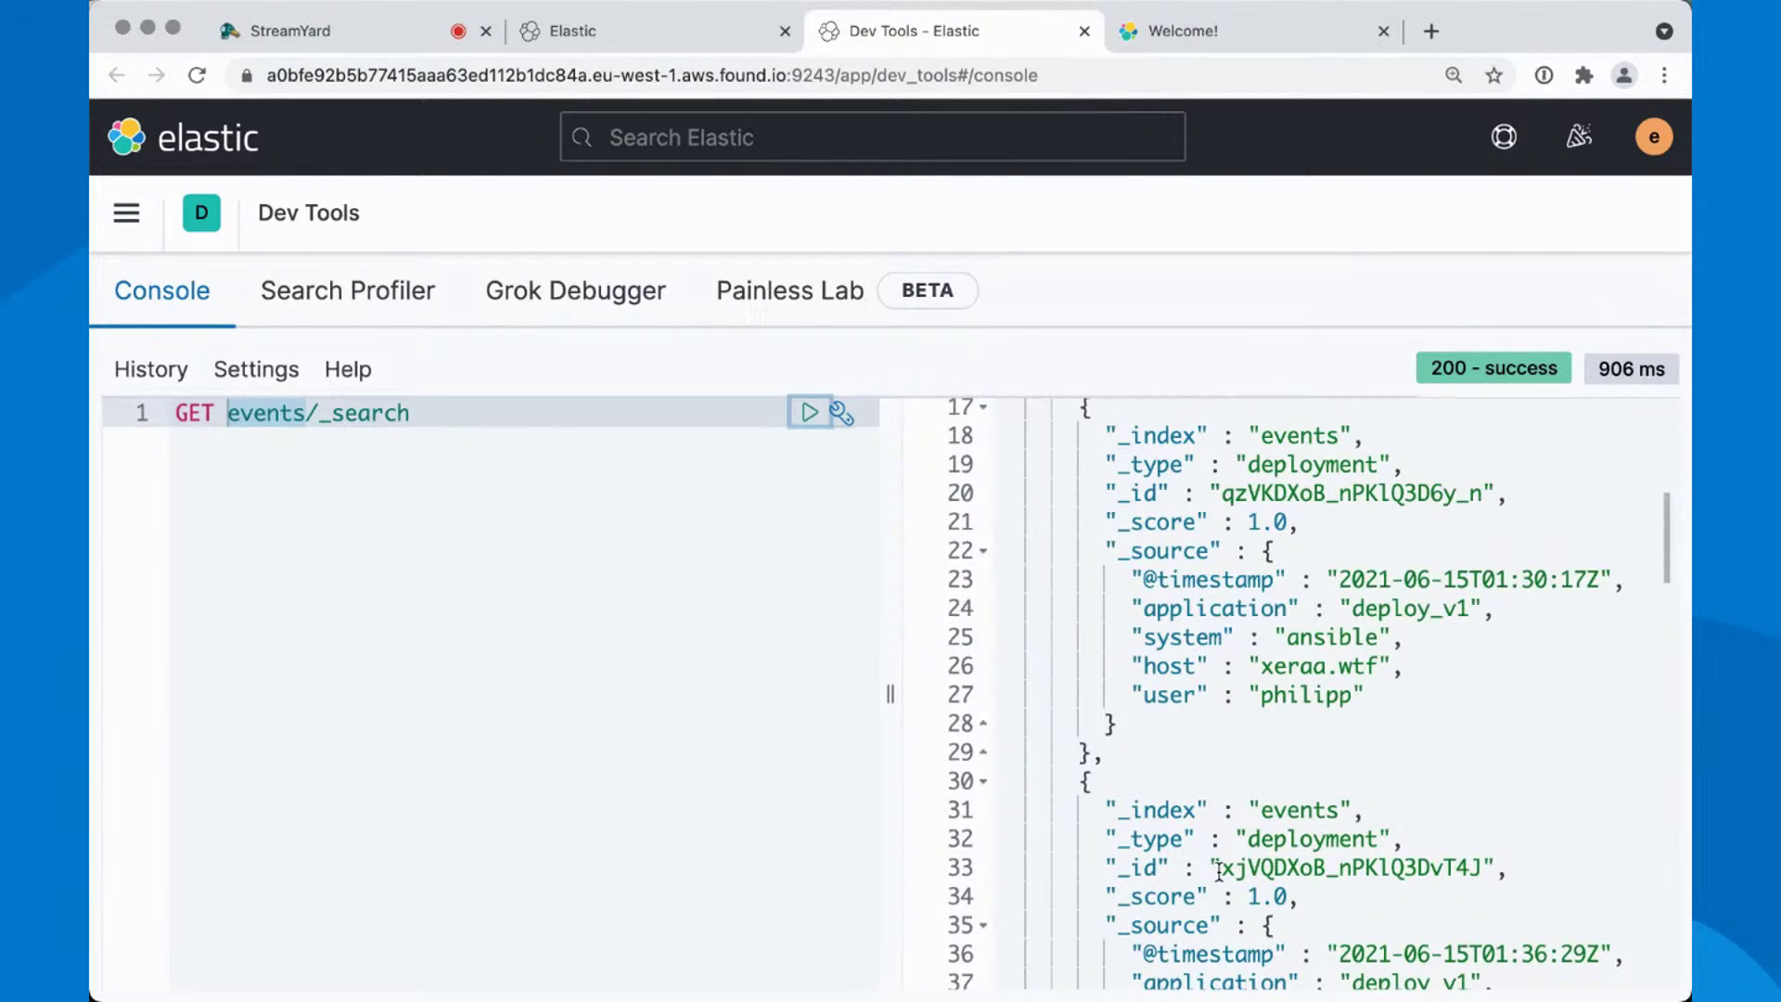
{"action": "double_click", "coordinate": [1281, 694]}
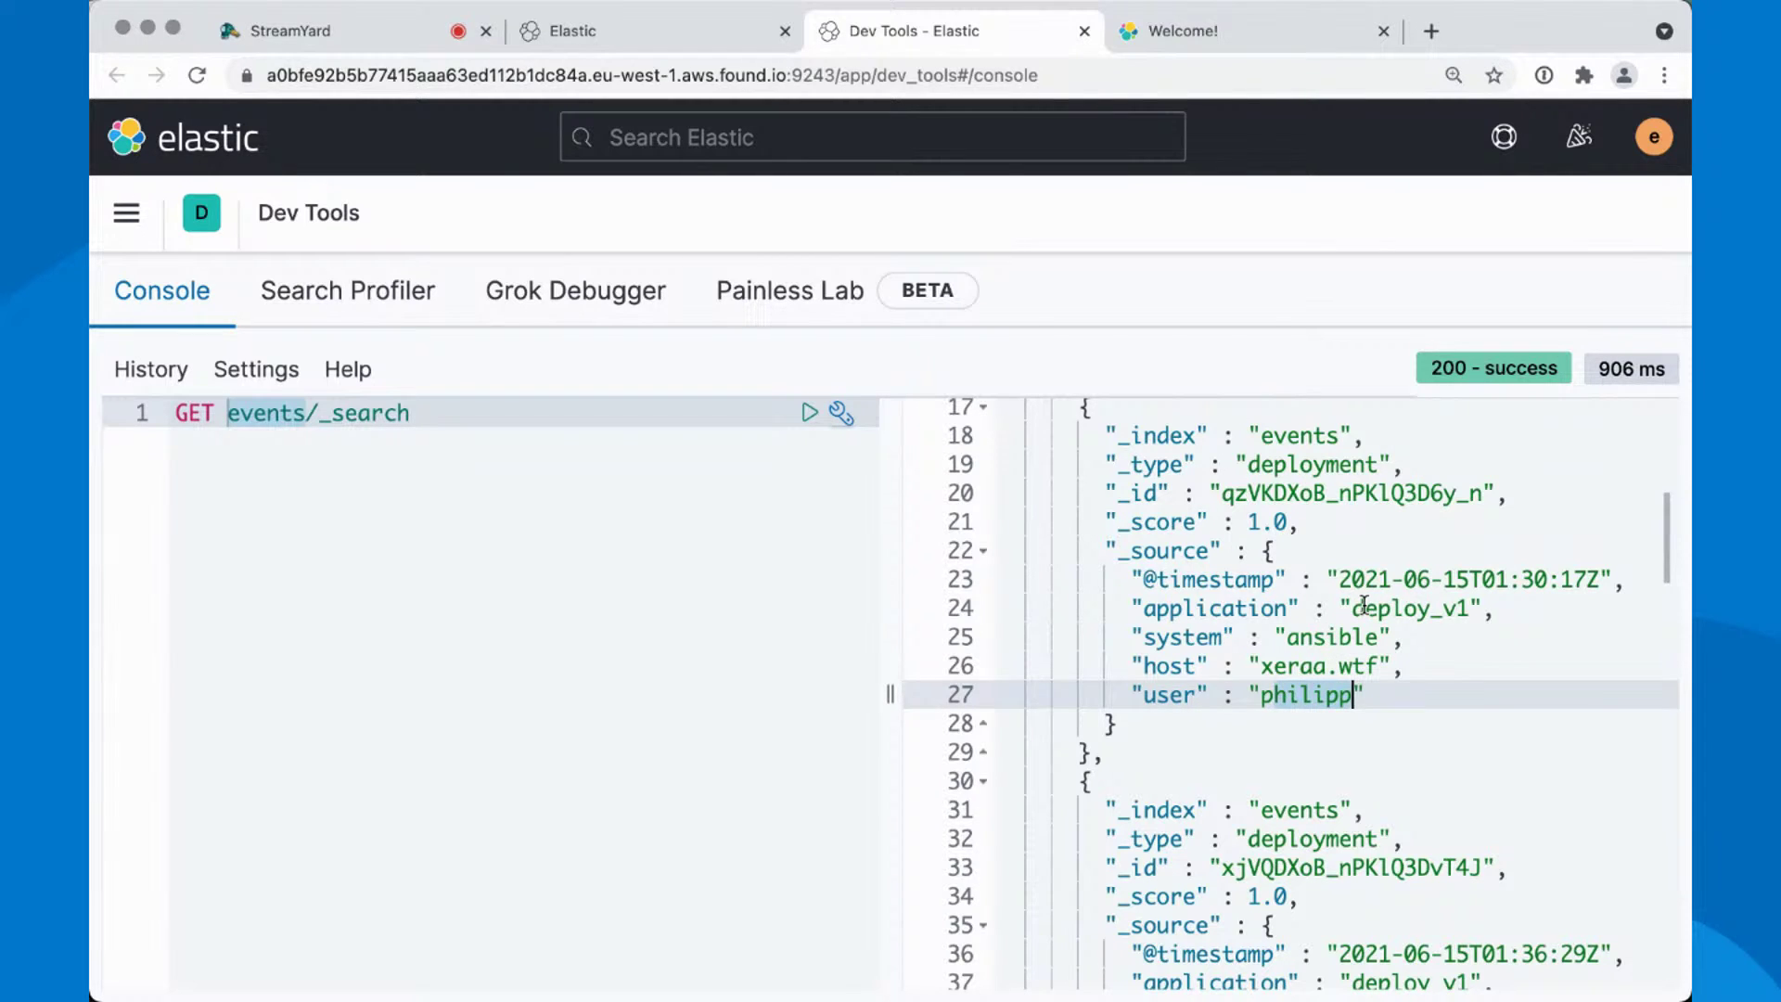
{"action": "double_click", "coordinate": [1364, 607]}
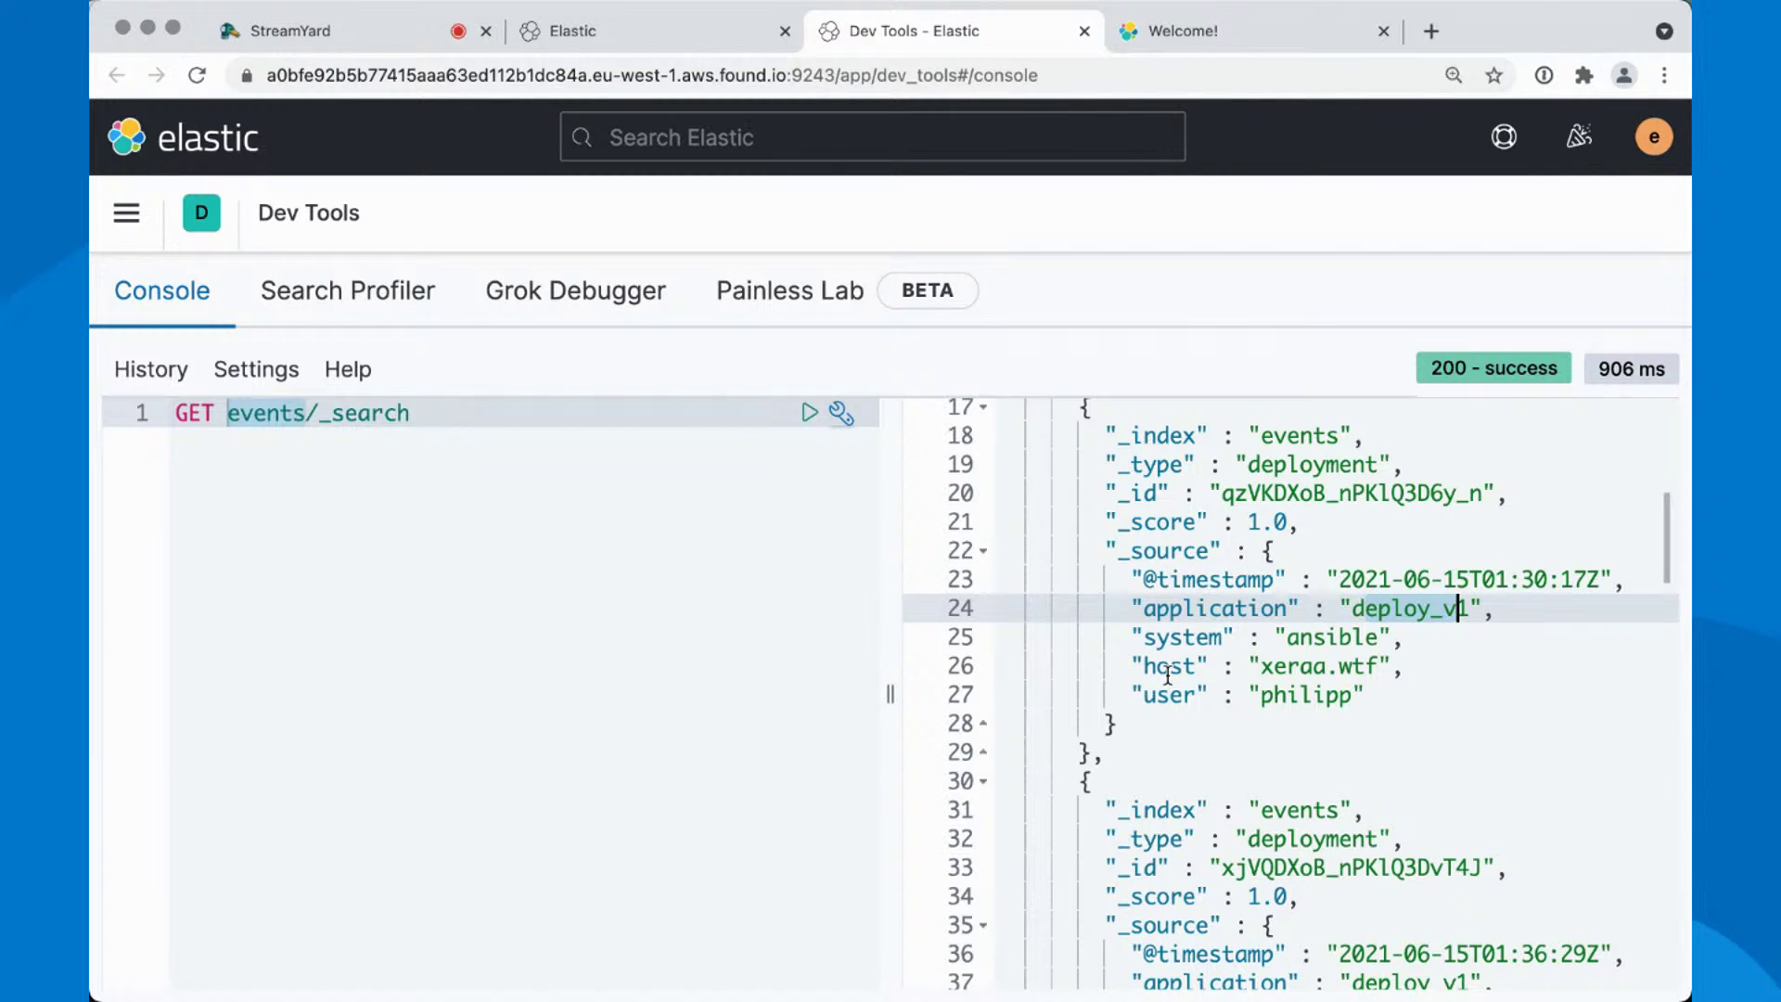
{"action": "left_click", "coordinate": [646, 37]}
Set annotation fields to user,host,application and row template to {{user}} deployed {{application}} on {{host}}
{"action": "left_click", "coordinate": [750, 866]}
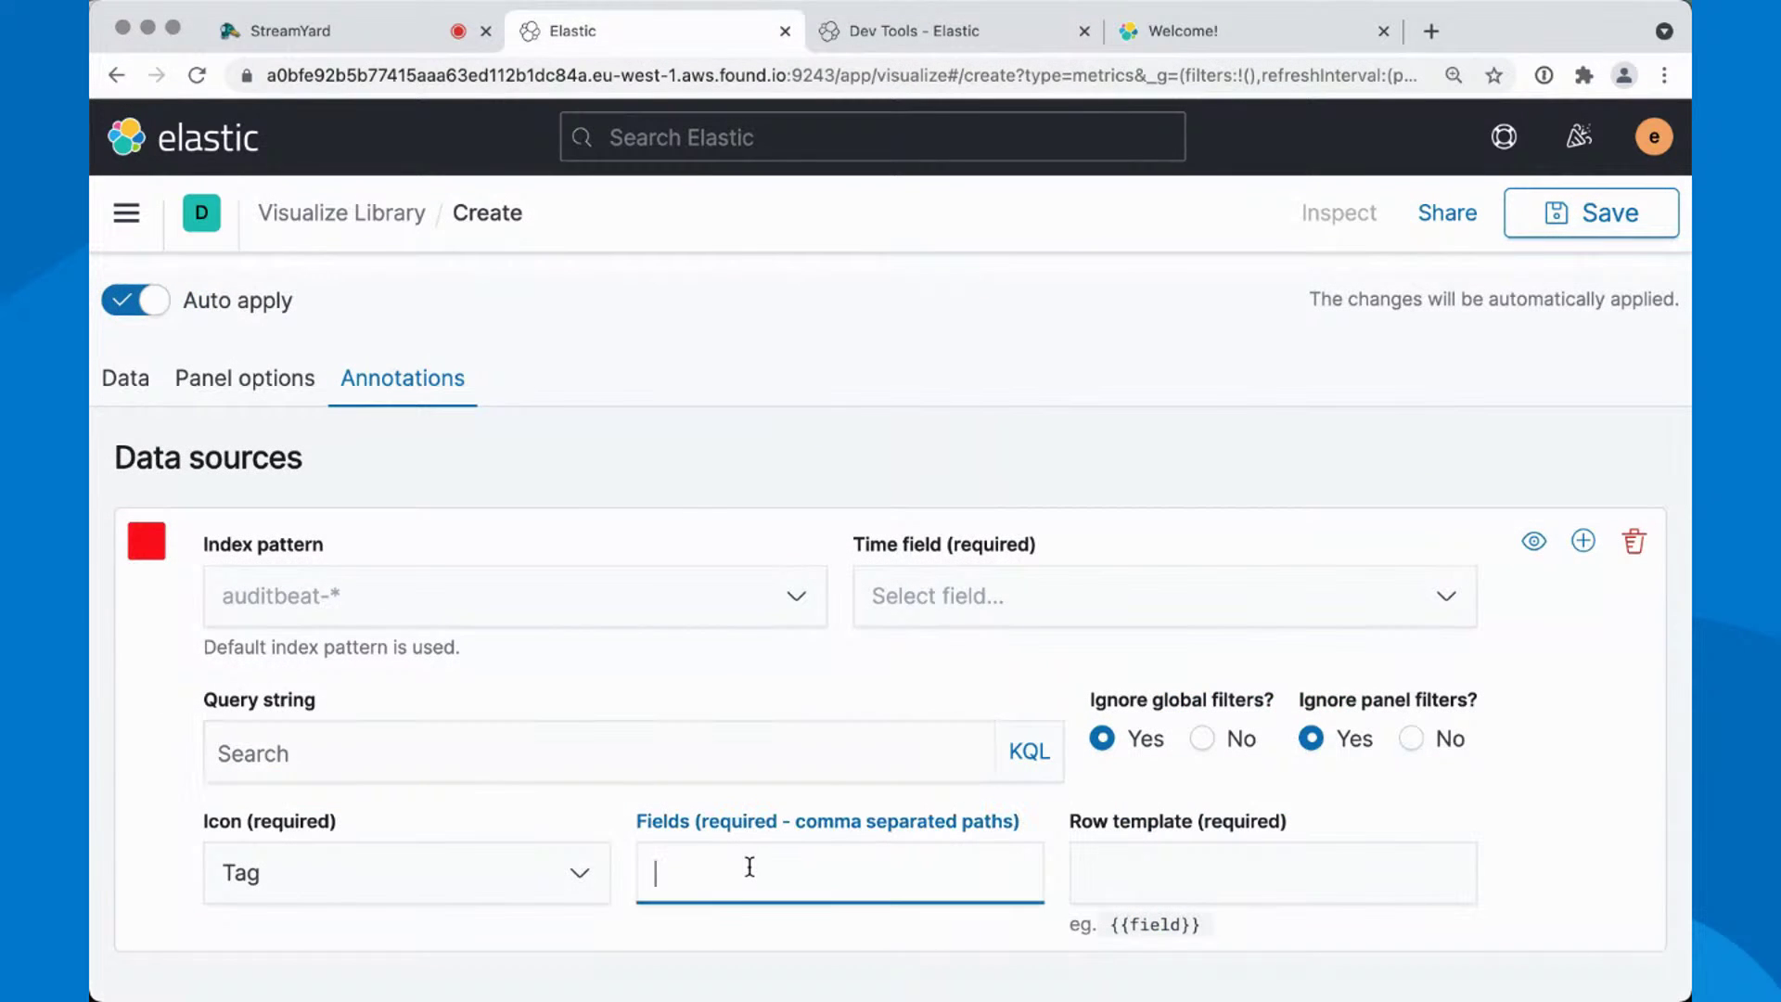
{"action": "type", "text": "user"}
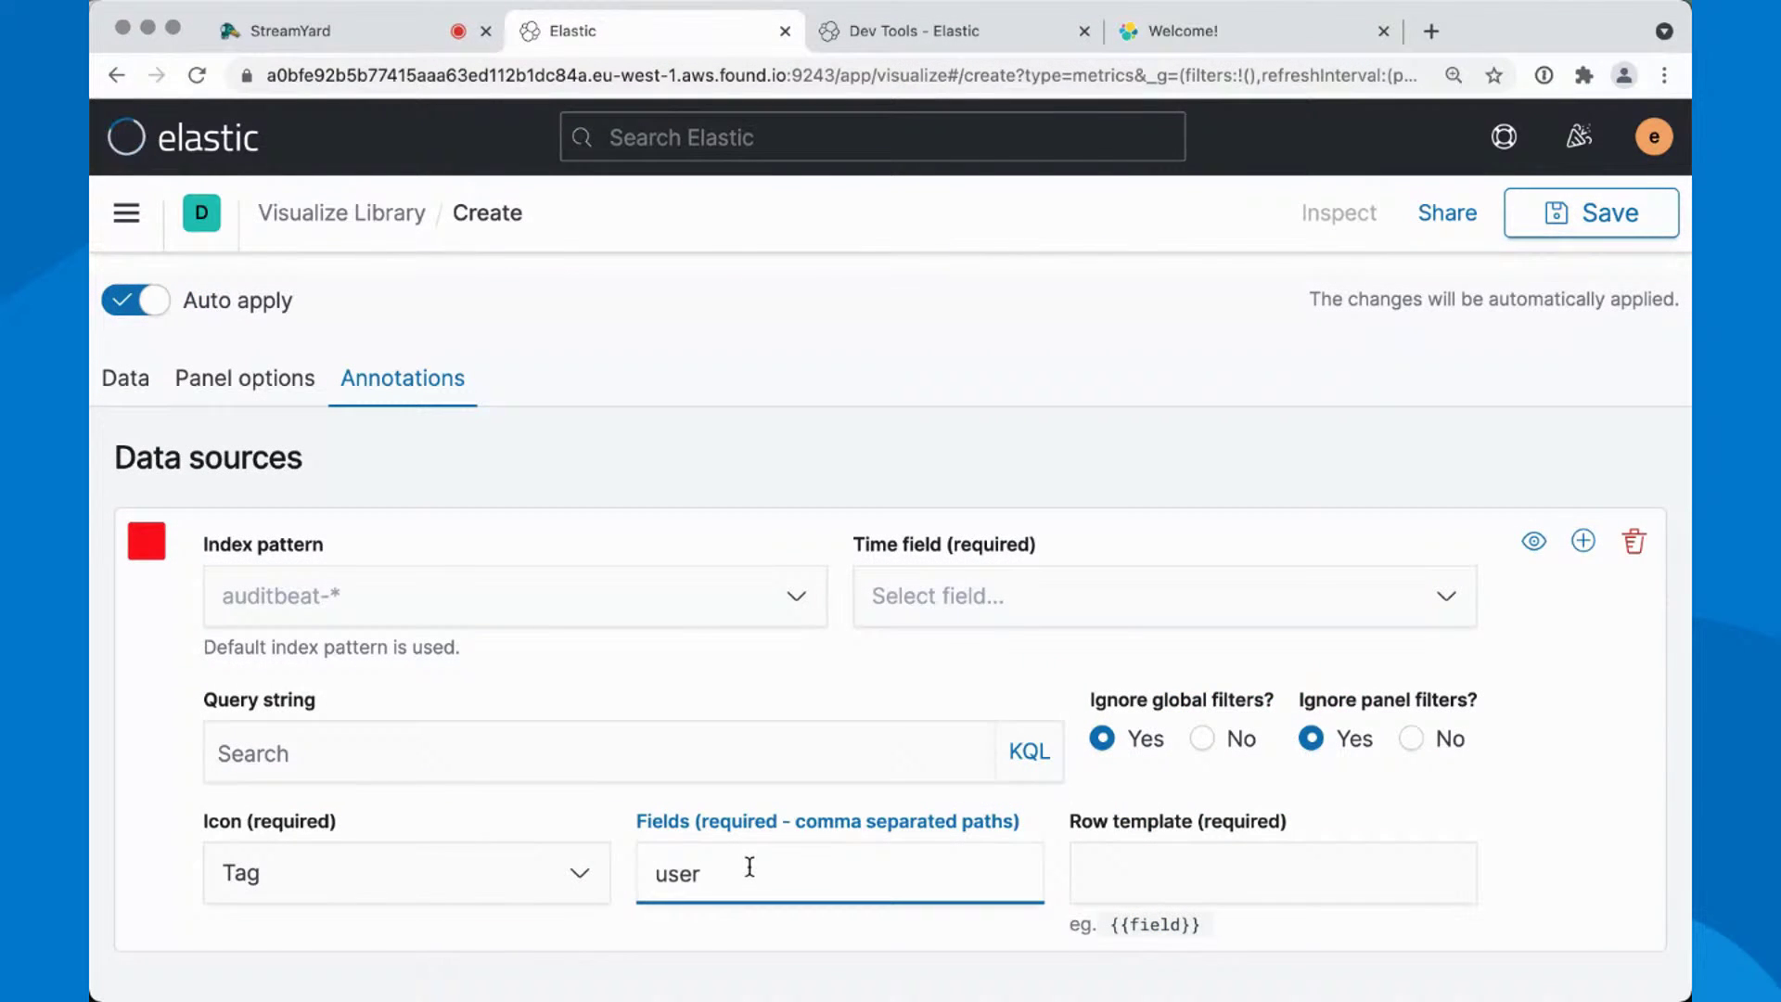
{"action": "type", "text": ",host,application"}
{"action": "left_click", "coordinate": [1197, 850]}
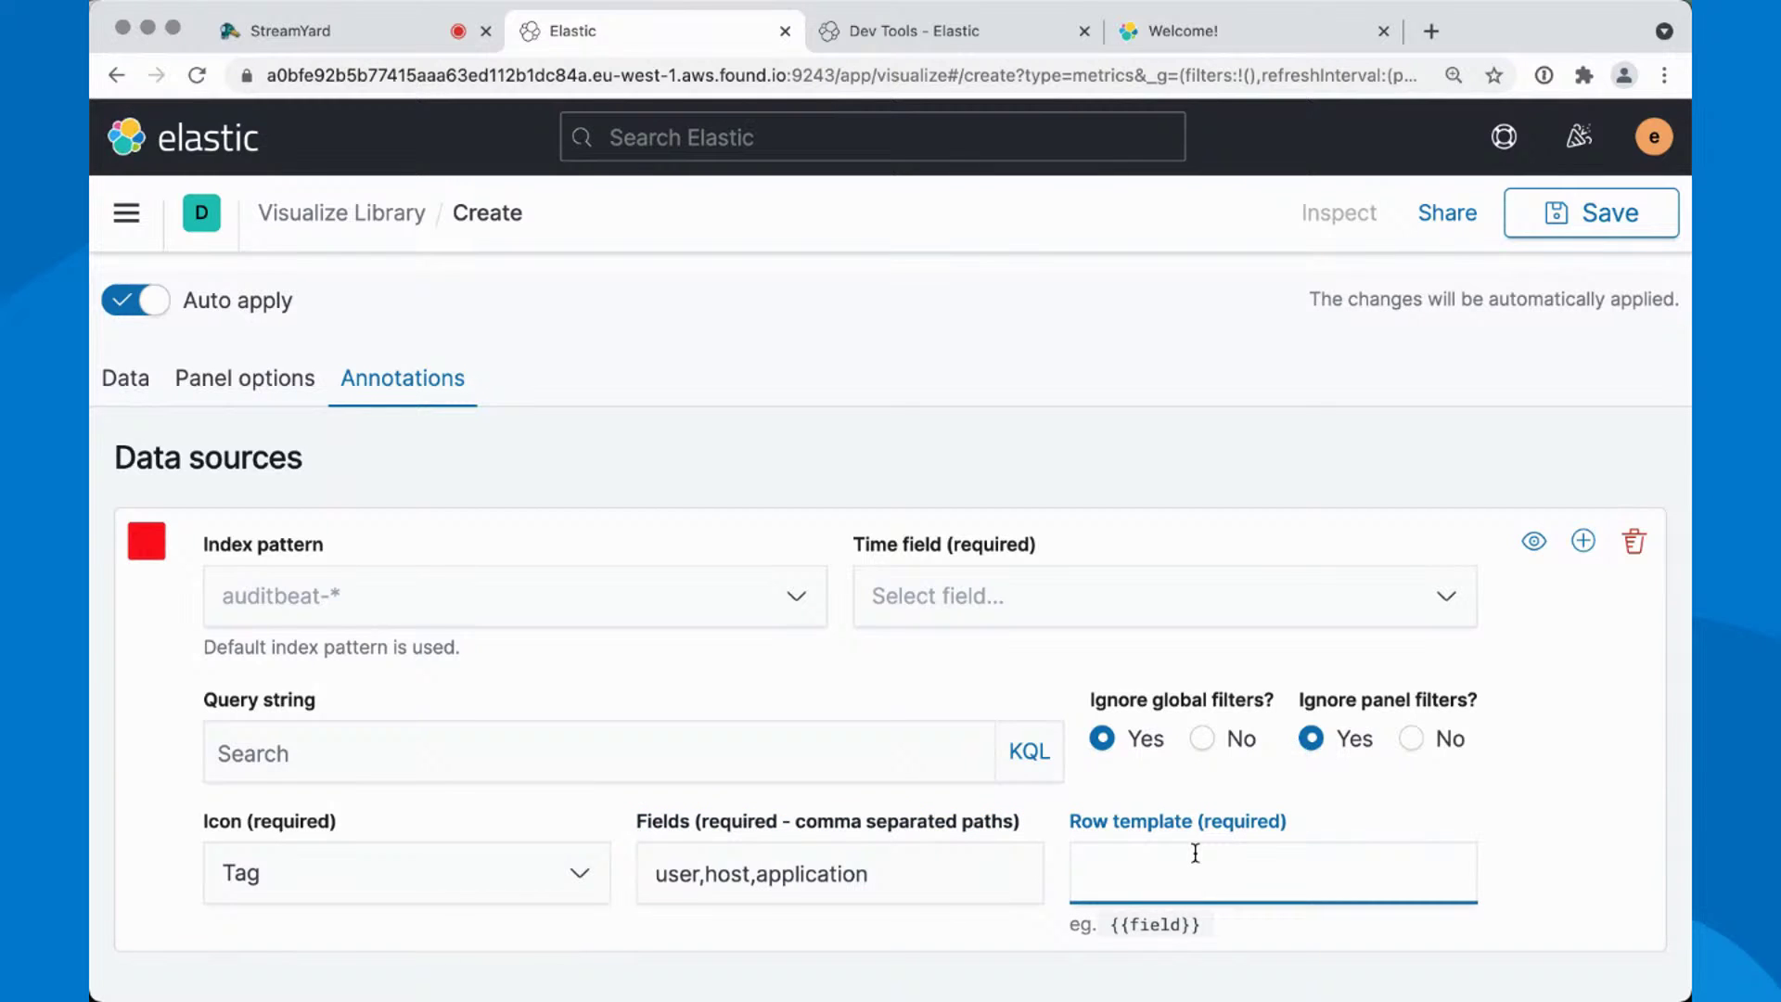
{"action": "type", "text": "{{user"}
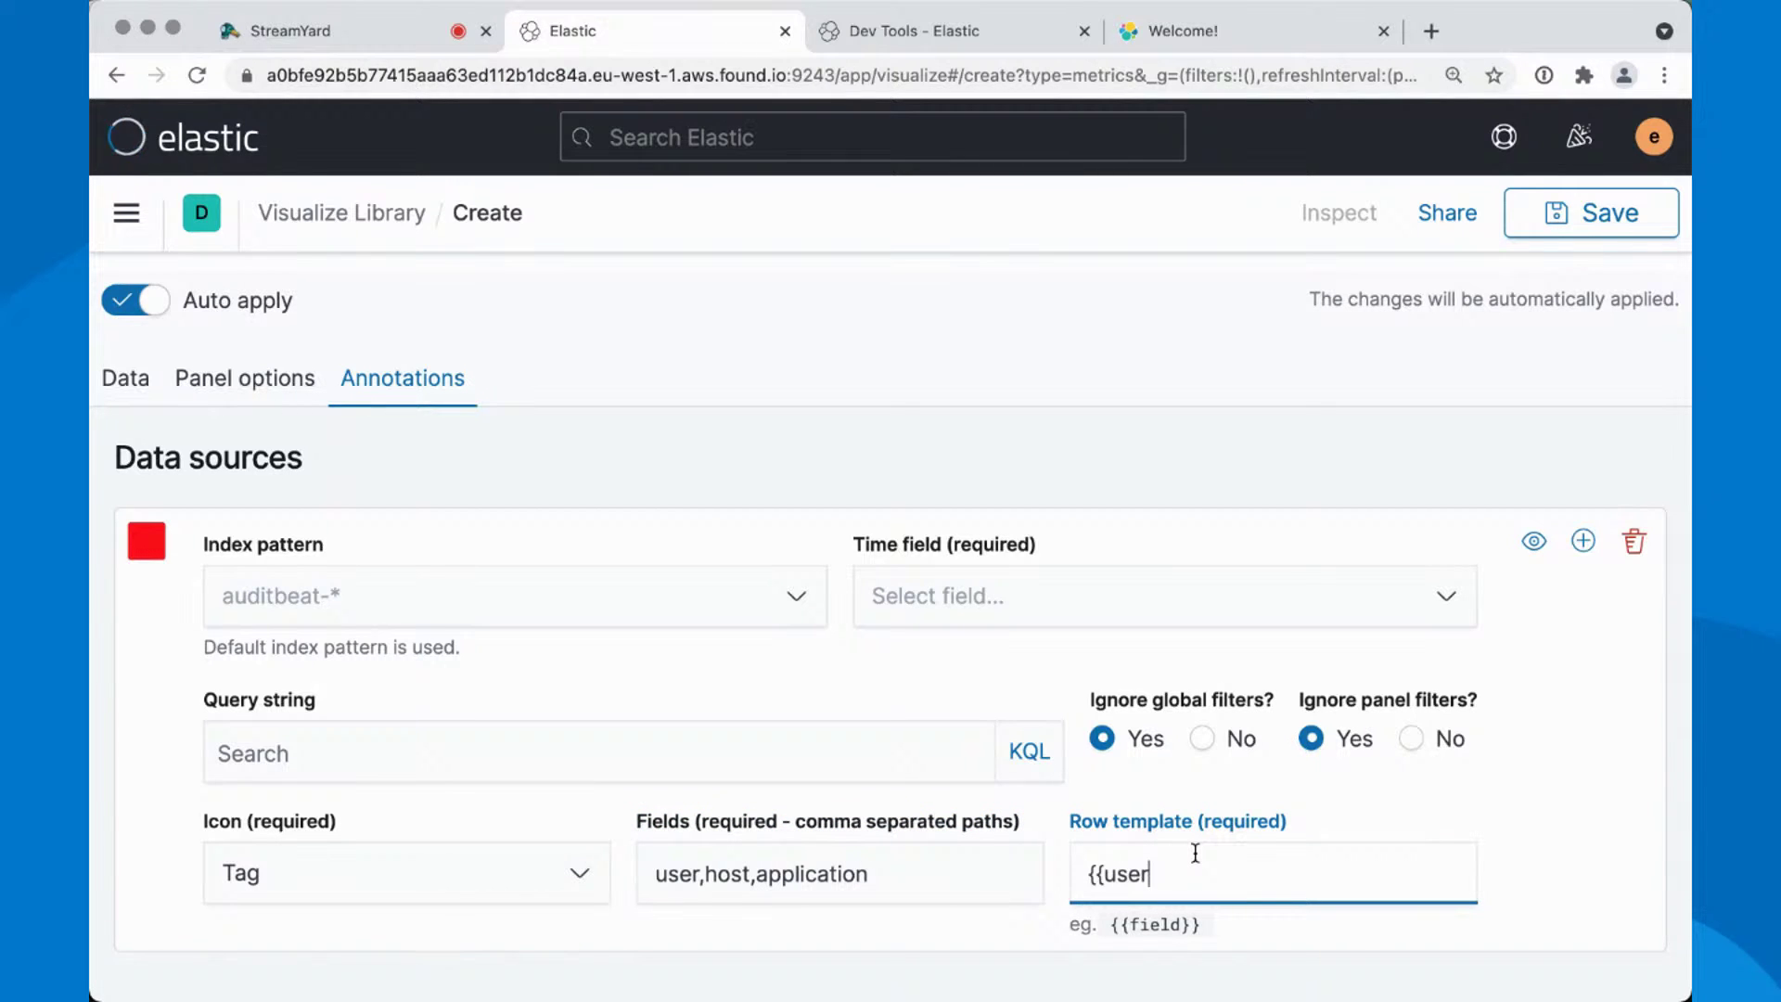
{"action": "type", "text": "}} deployed "}
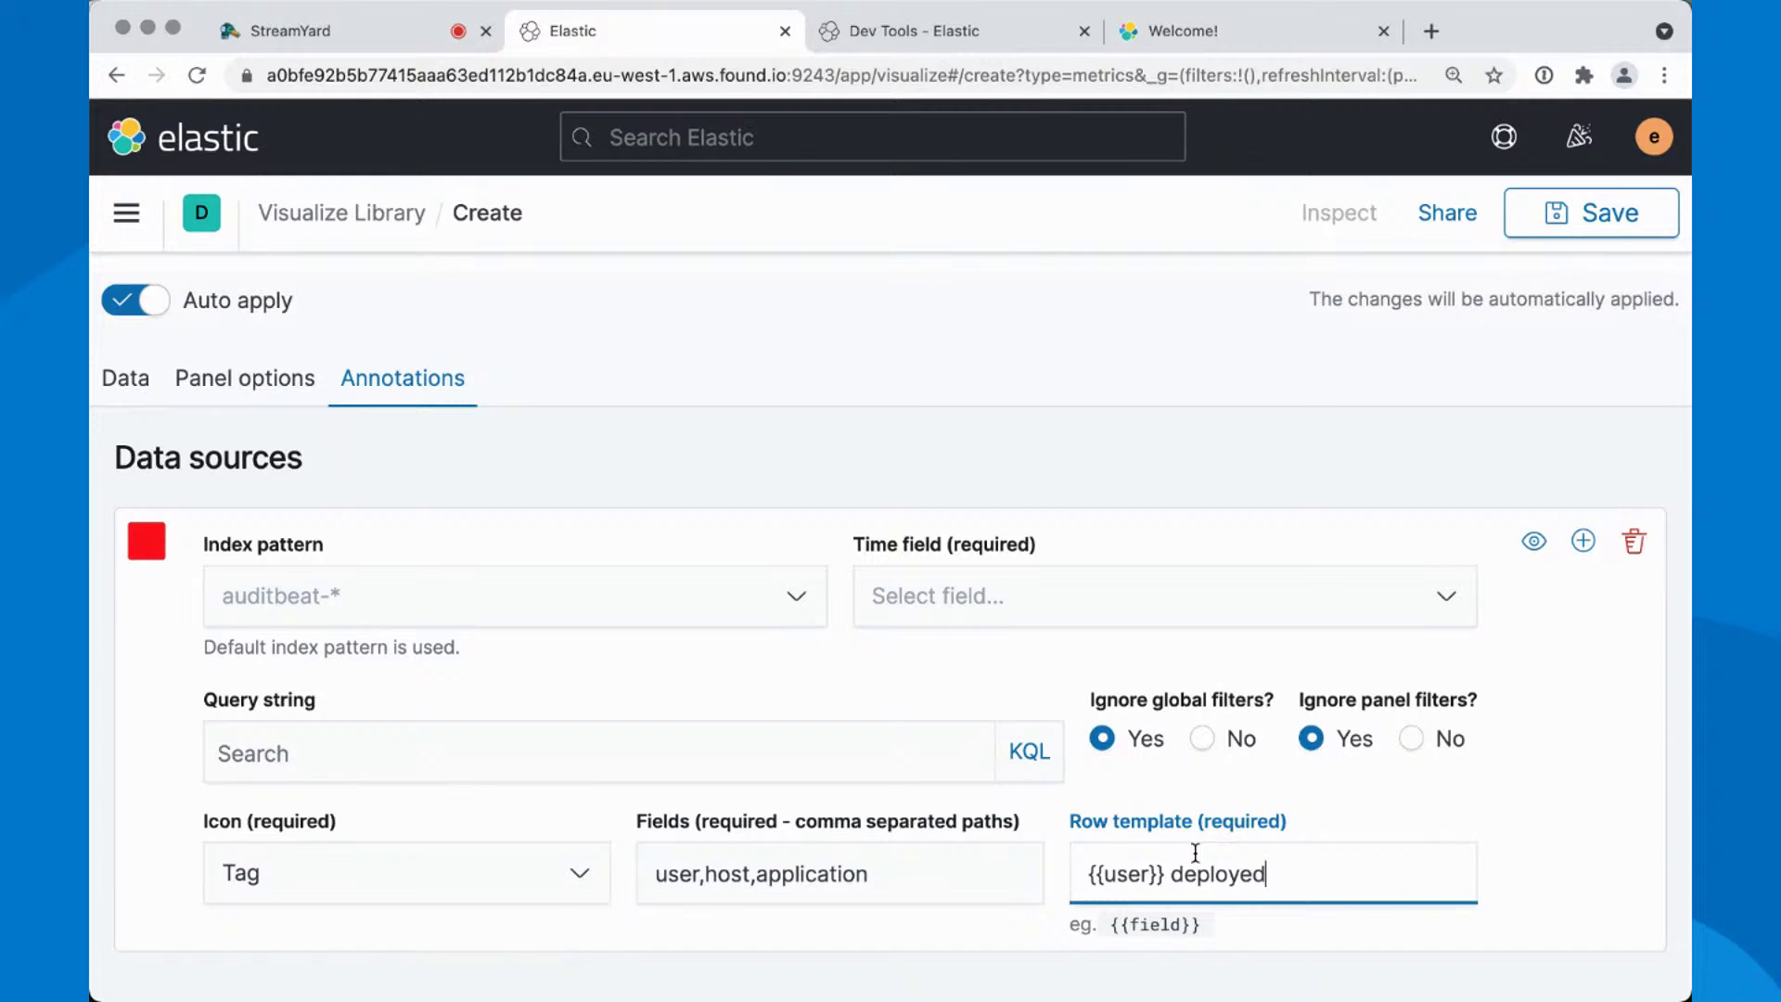
{"action": "type", "text": "{{applicati"}
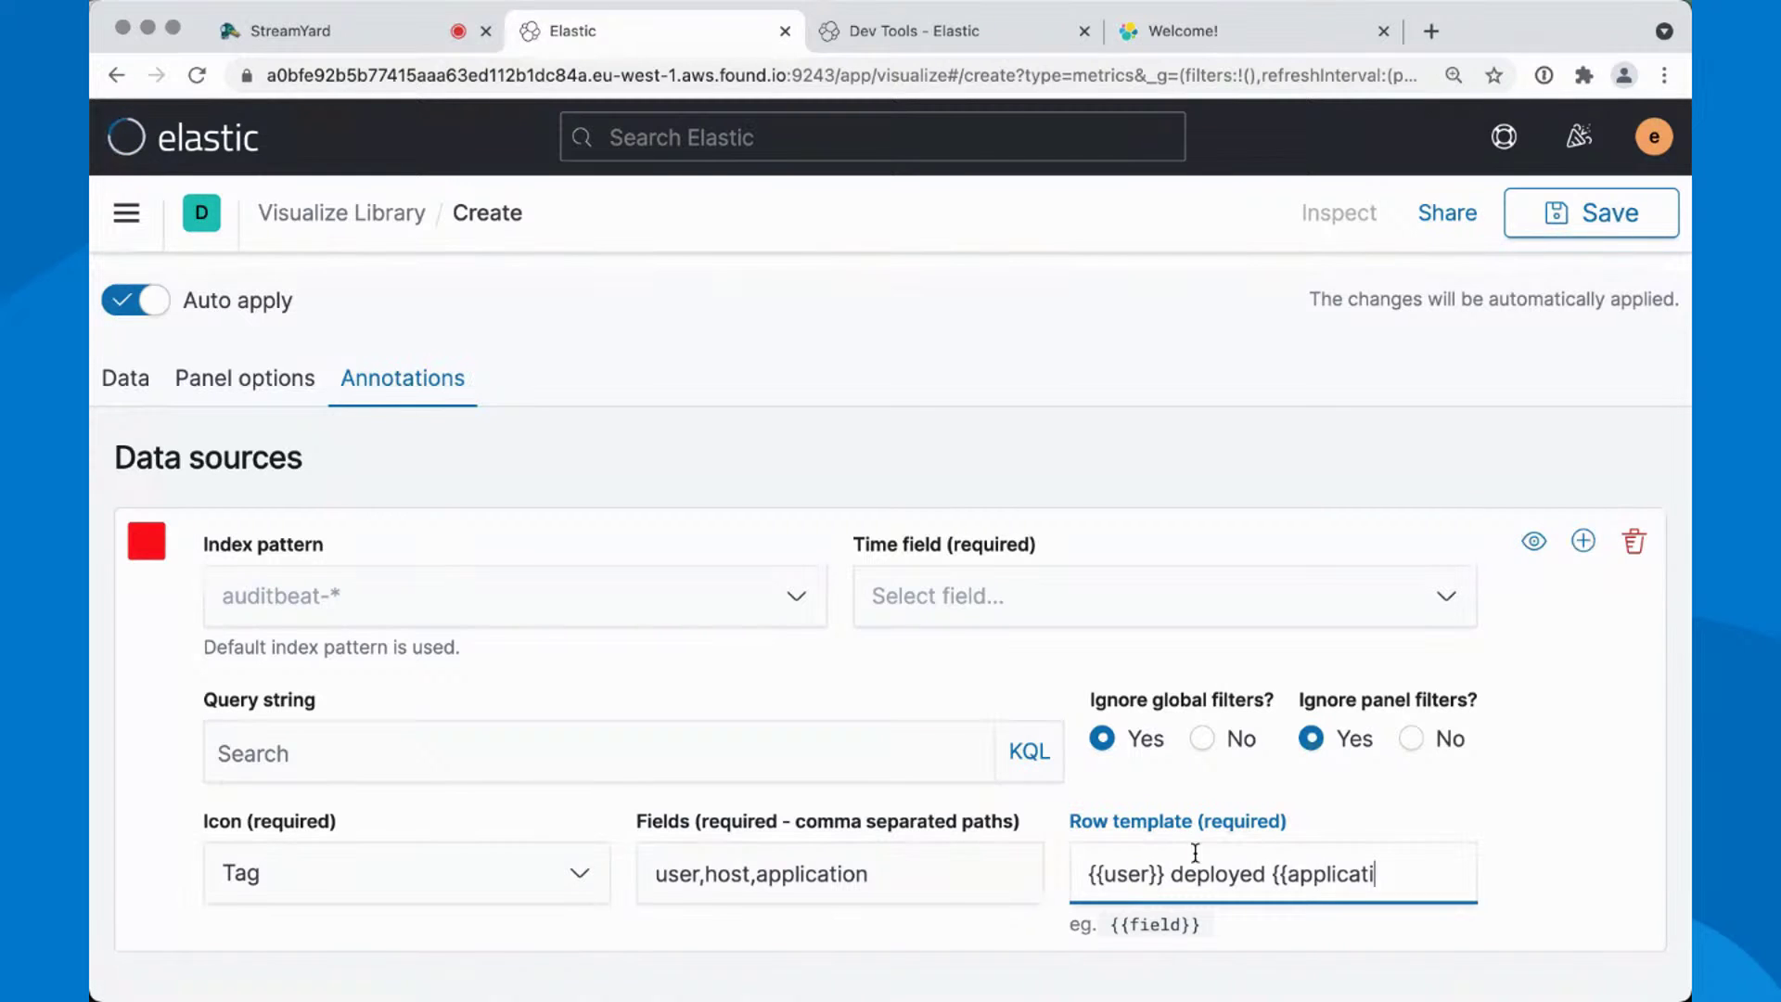
{"action": "type", "text": "on}} on {{h"}
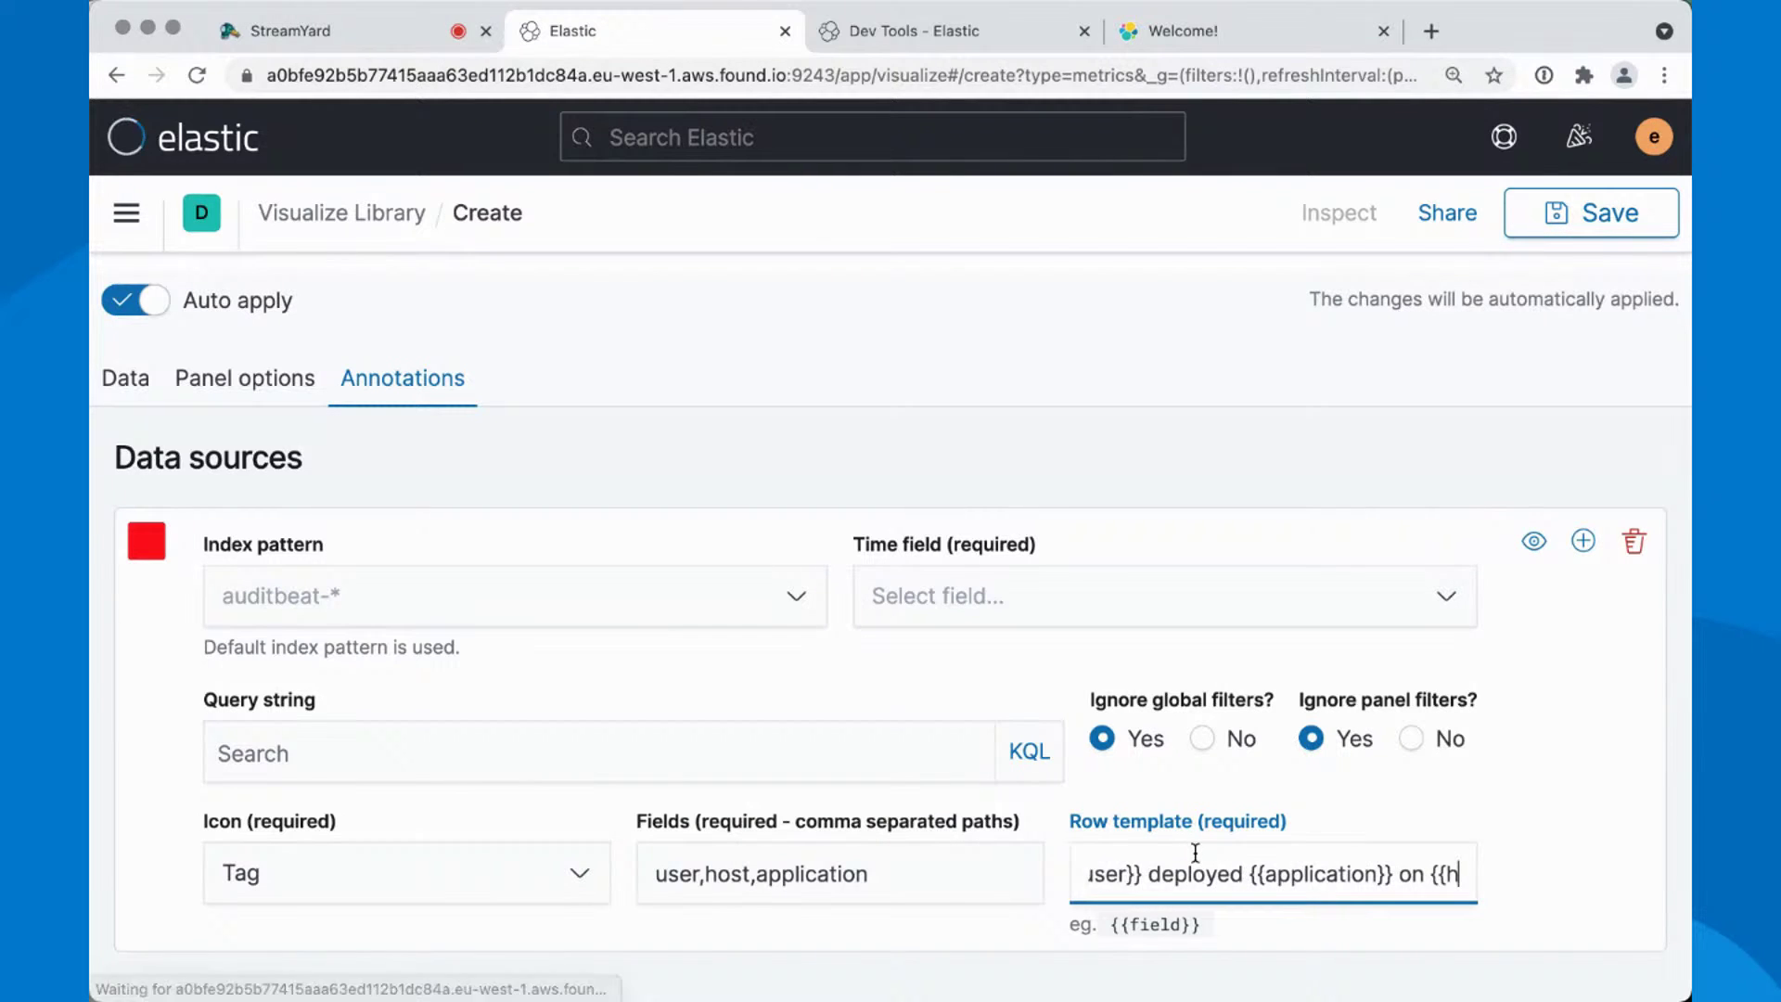
{"action": "type", "text": "ost}}"}
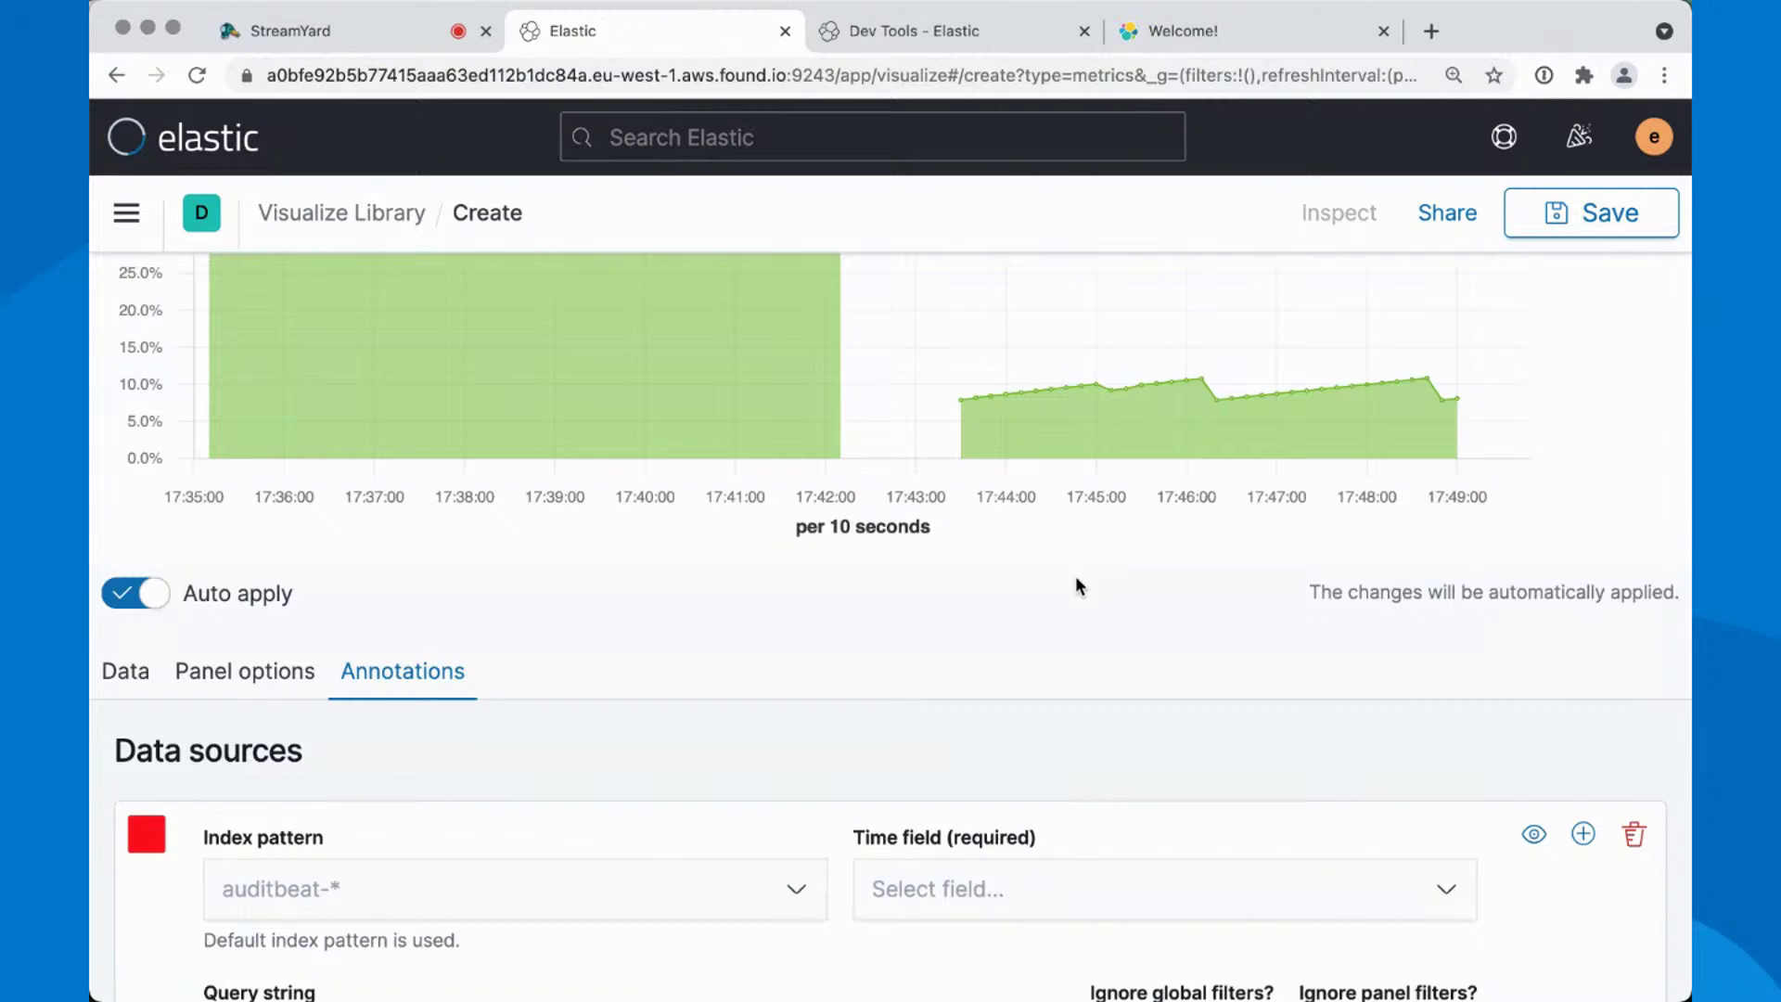
Choose events* as the annotation index pattern
{"action": "scroll", "coordinate": [1076, 584], "scroll_direction": "down", "scroll_amount": 2}
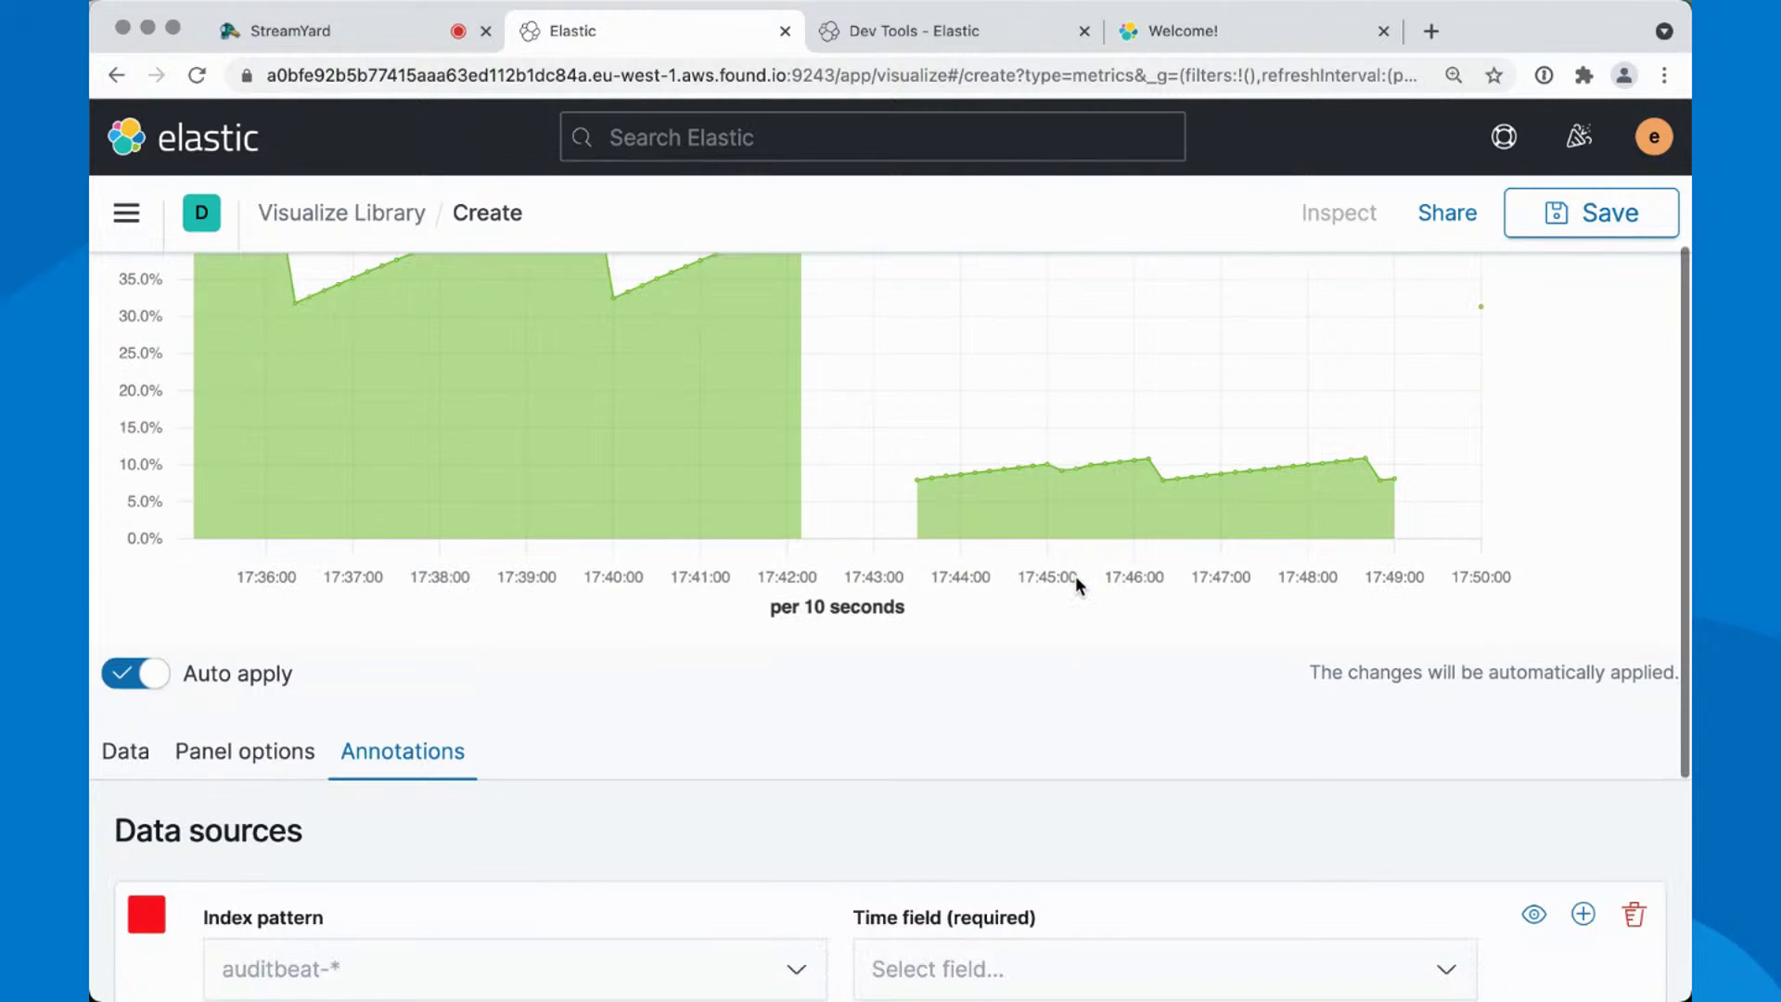
{"action": "scroll", "coordinate": [1076, 575], "scroll_direction": "down", "scroll_amount": 5}
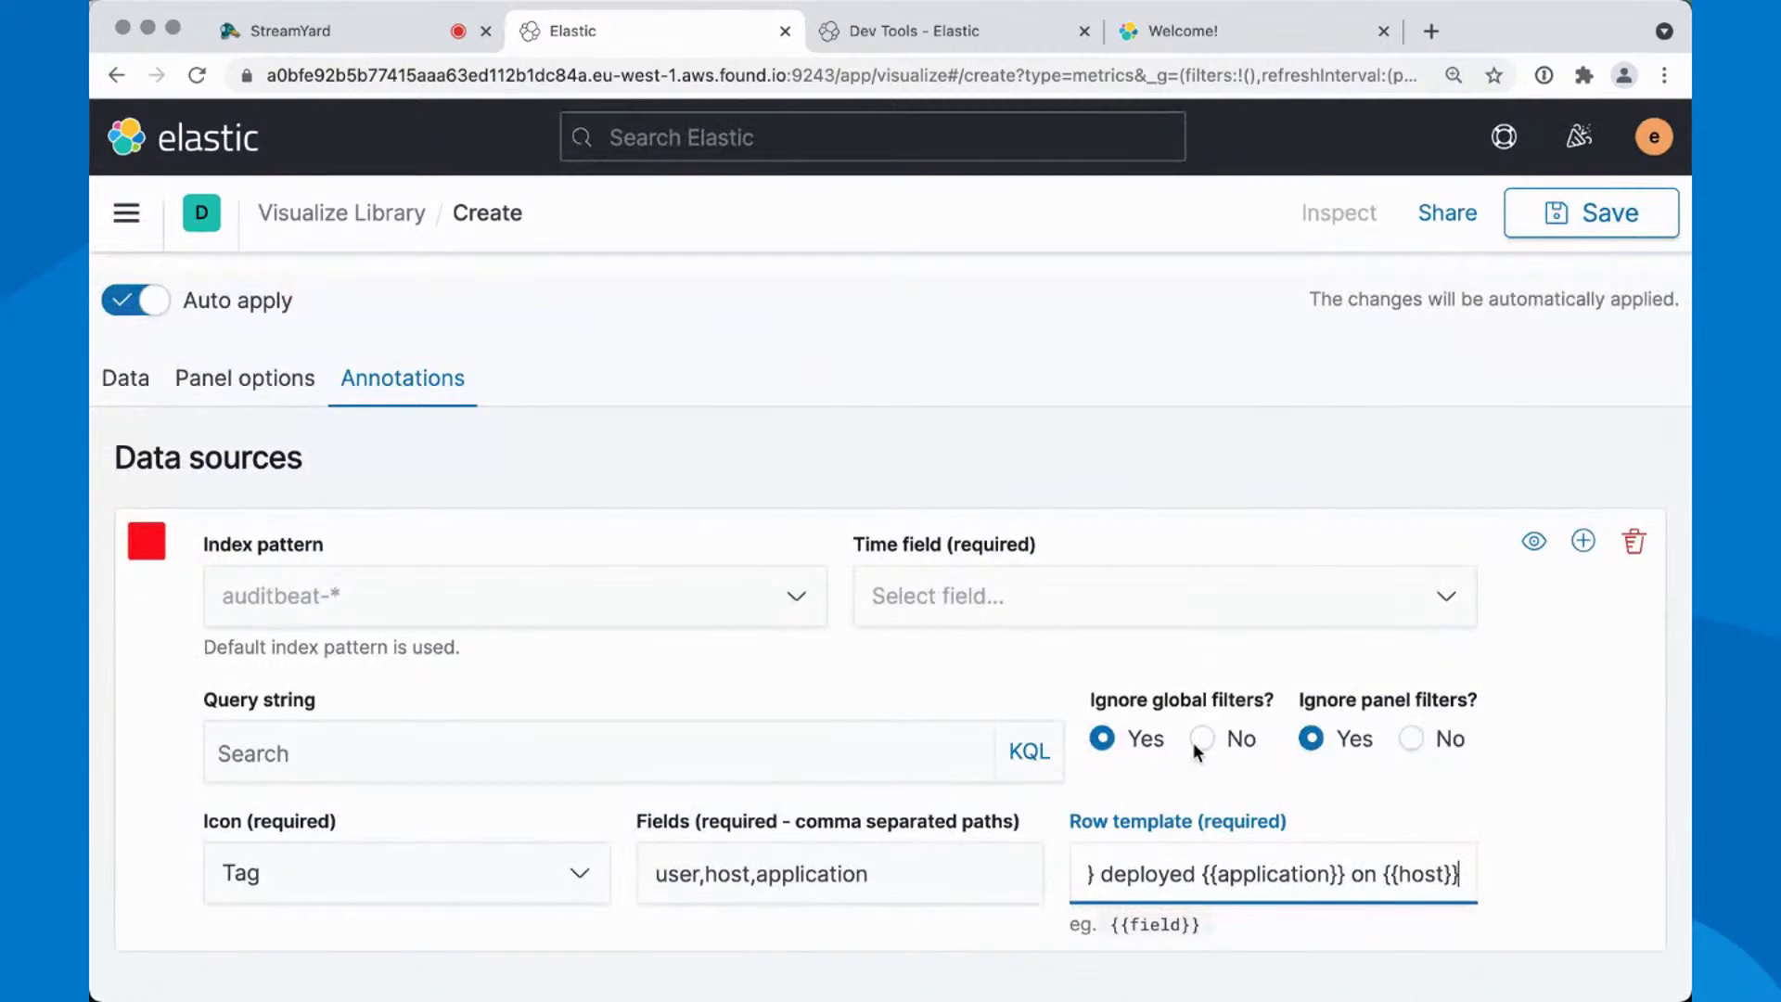
{"action": "left_click", "coordinate": [369, 588]}
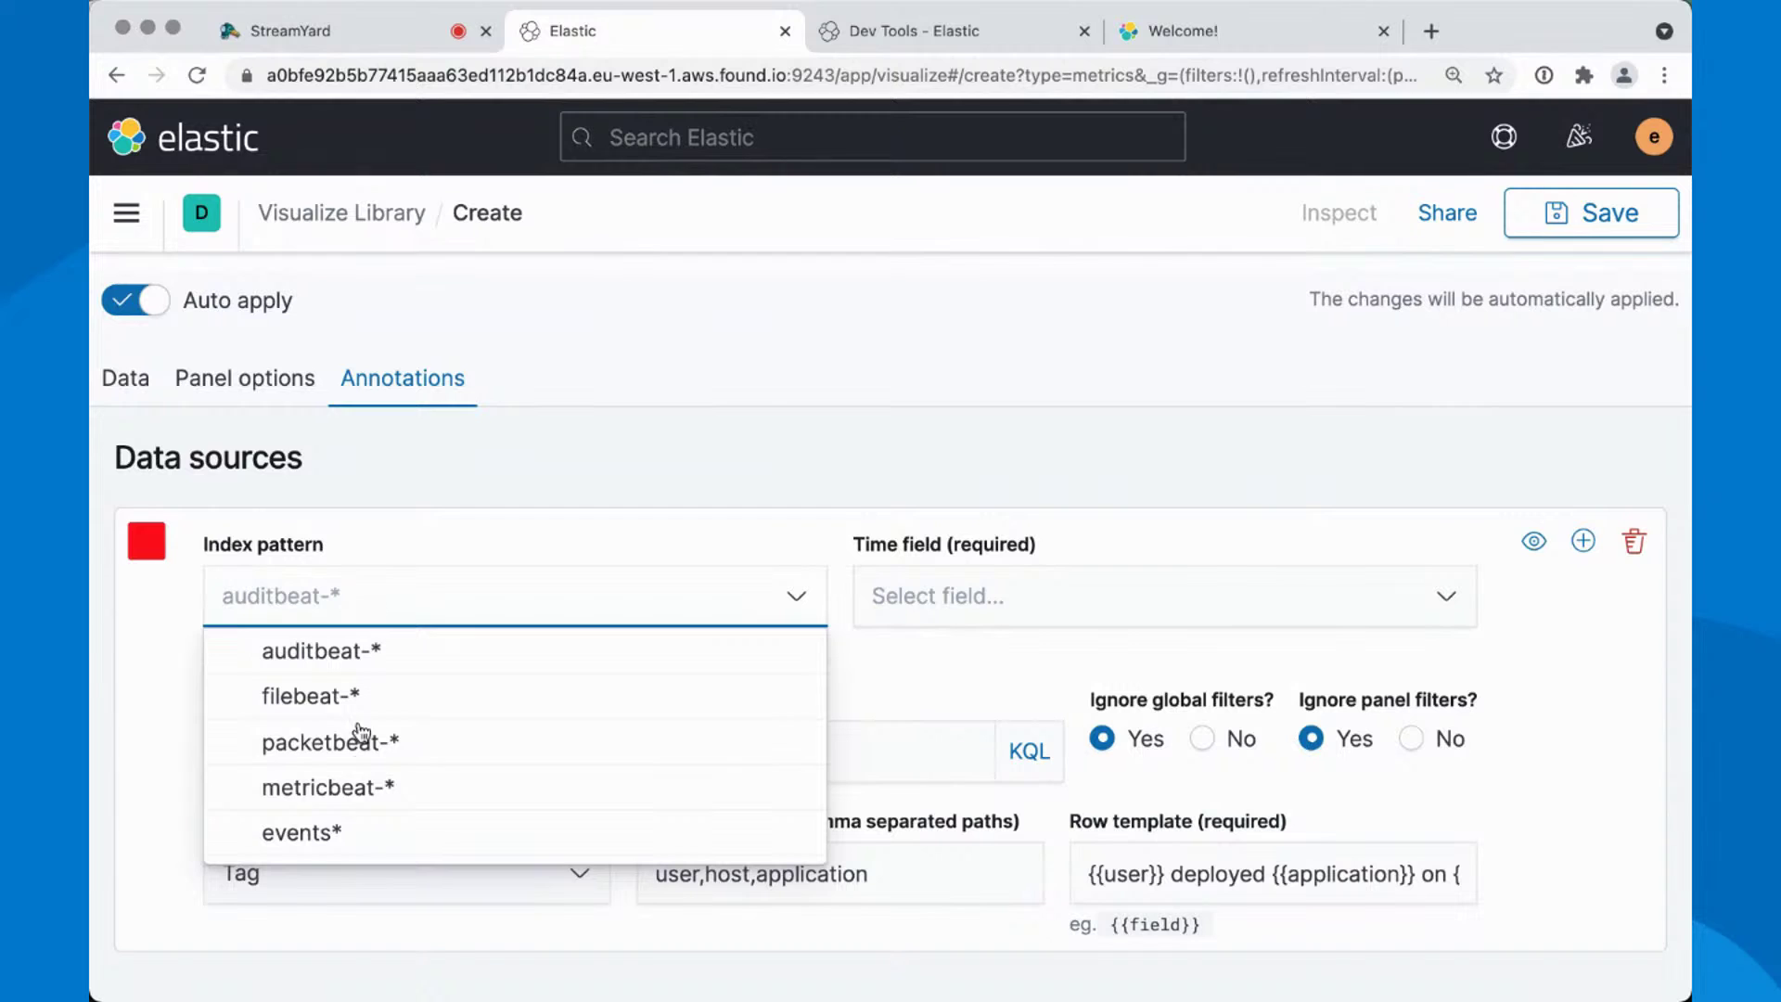
{"action": "left_click", "coordinate": [311, 830]}
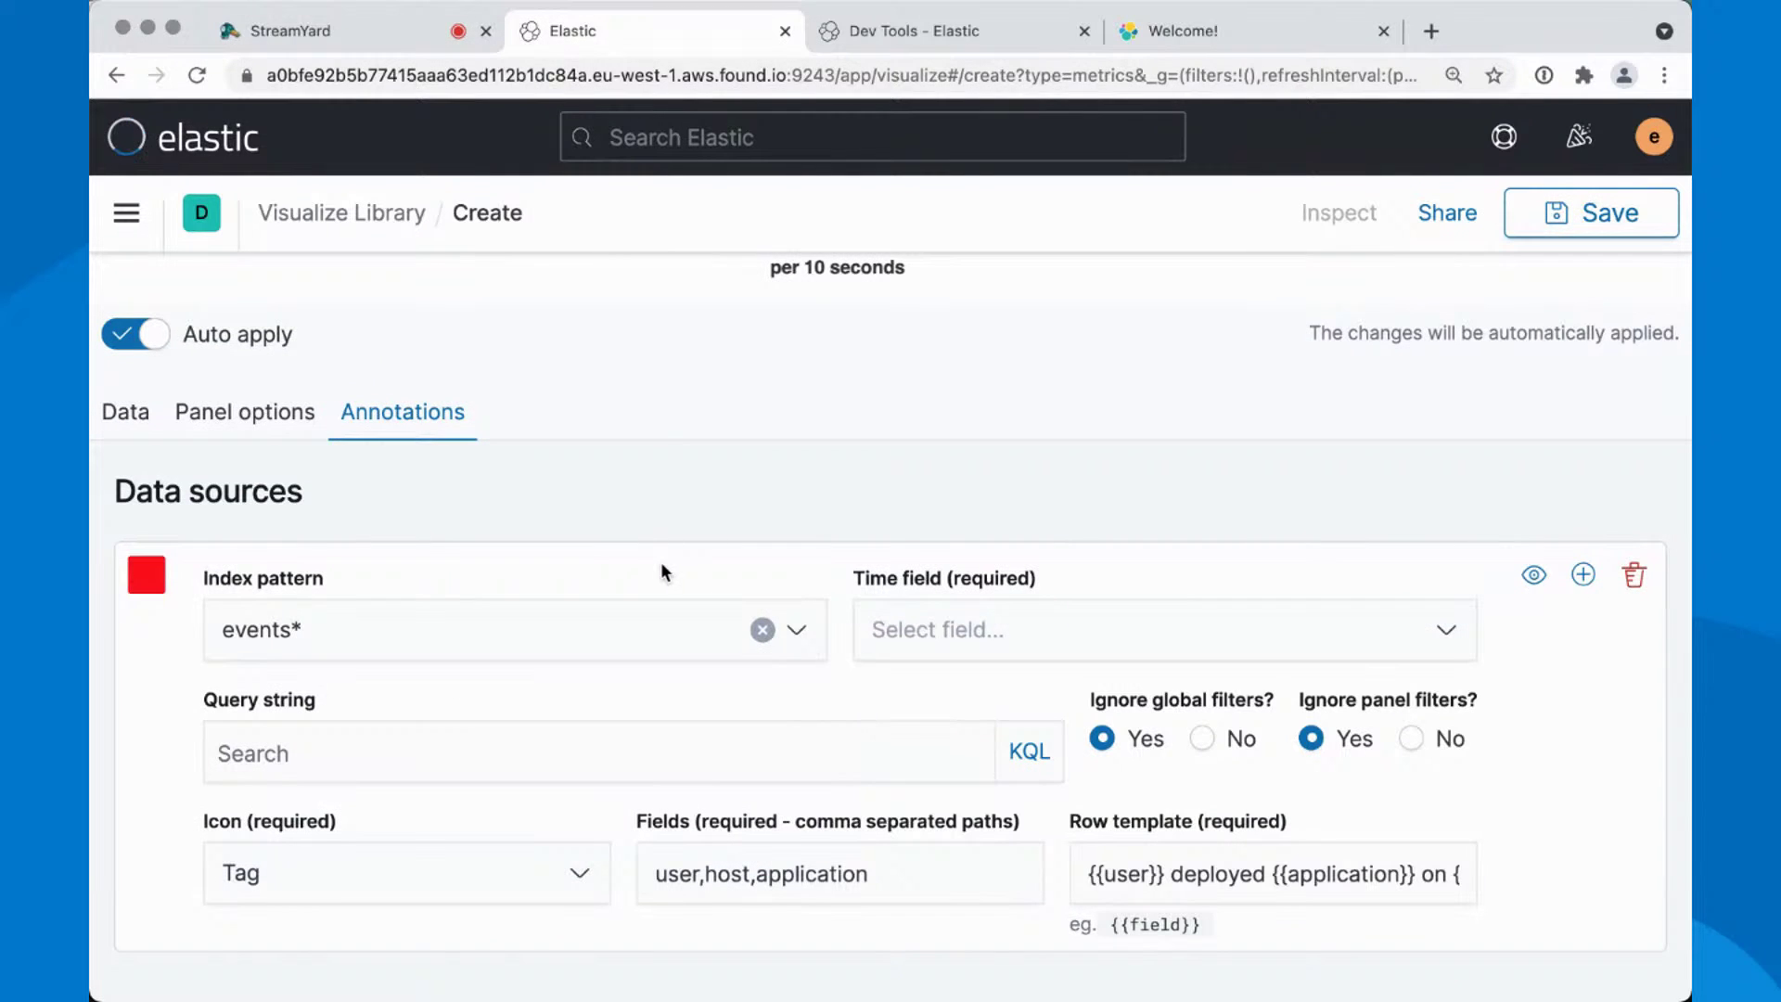
{"action": "scroll", "coordinate": [676, 479], "scroll_direction": "up", "scroll_amount": 10}
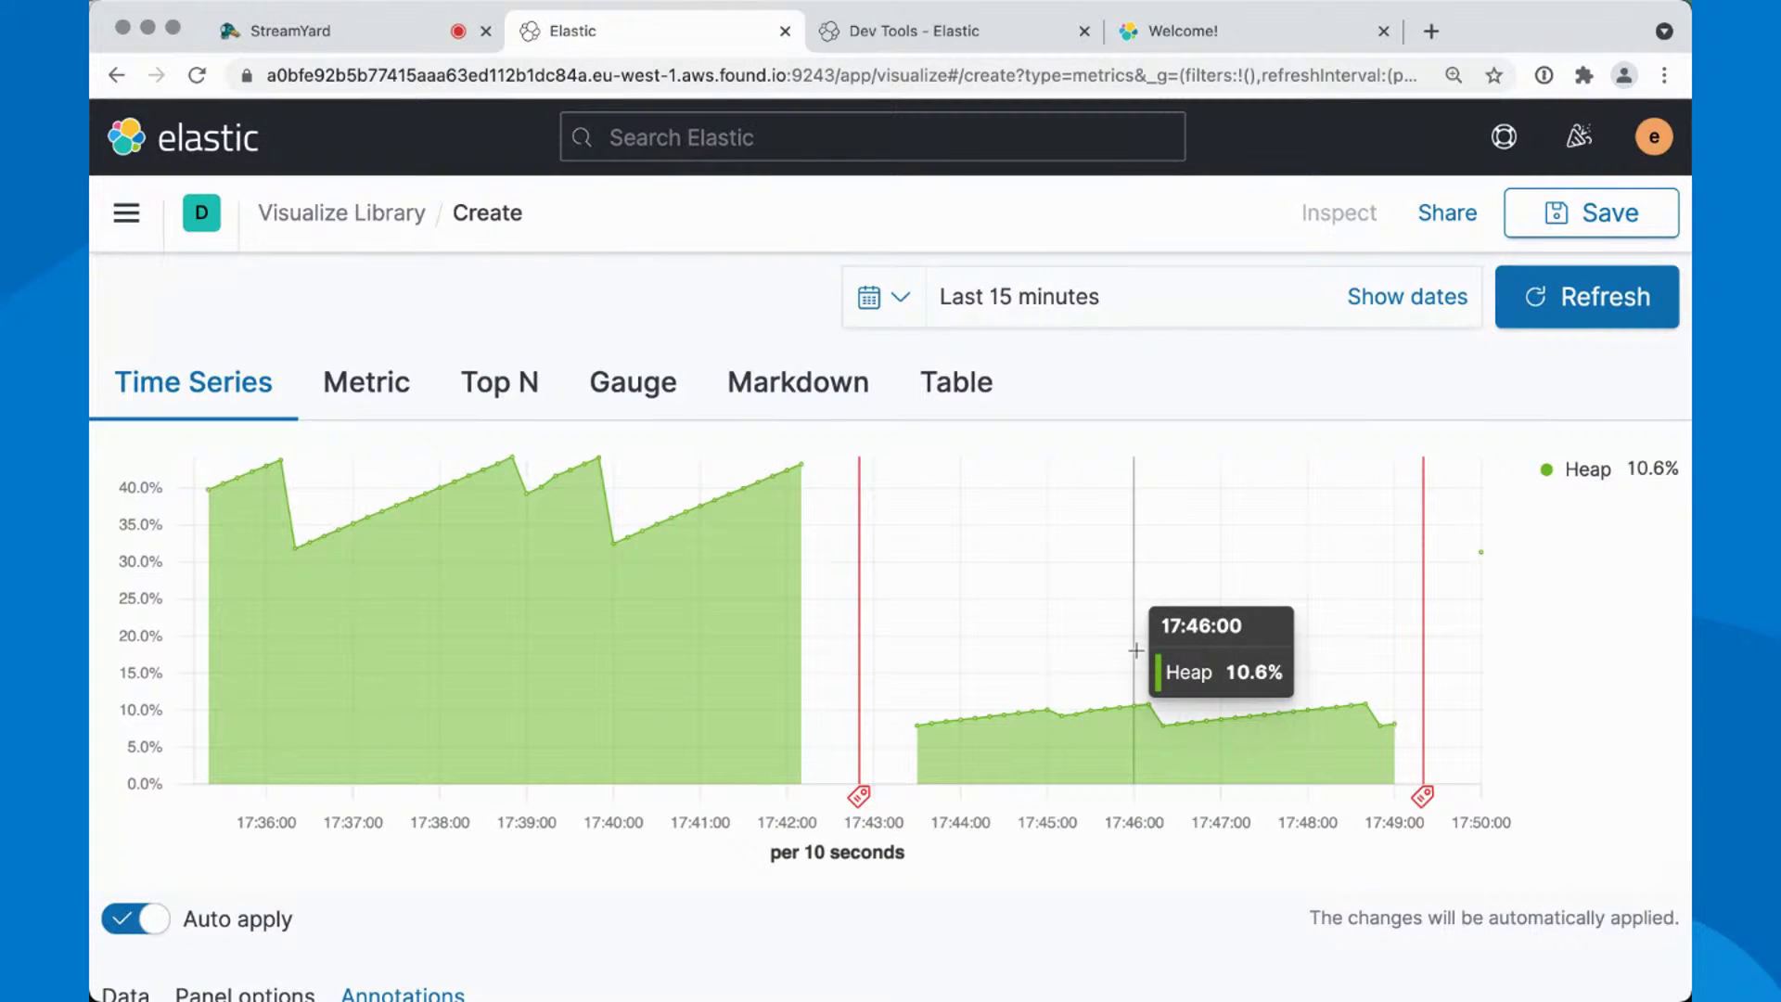
{"action": "mouse_move", "coordinate": [861, 797]}
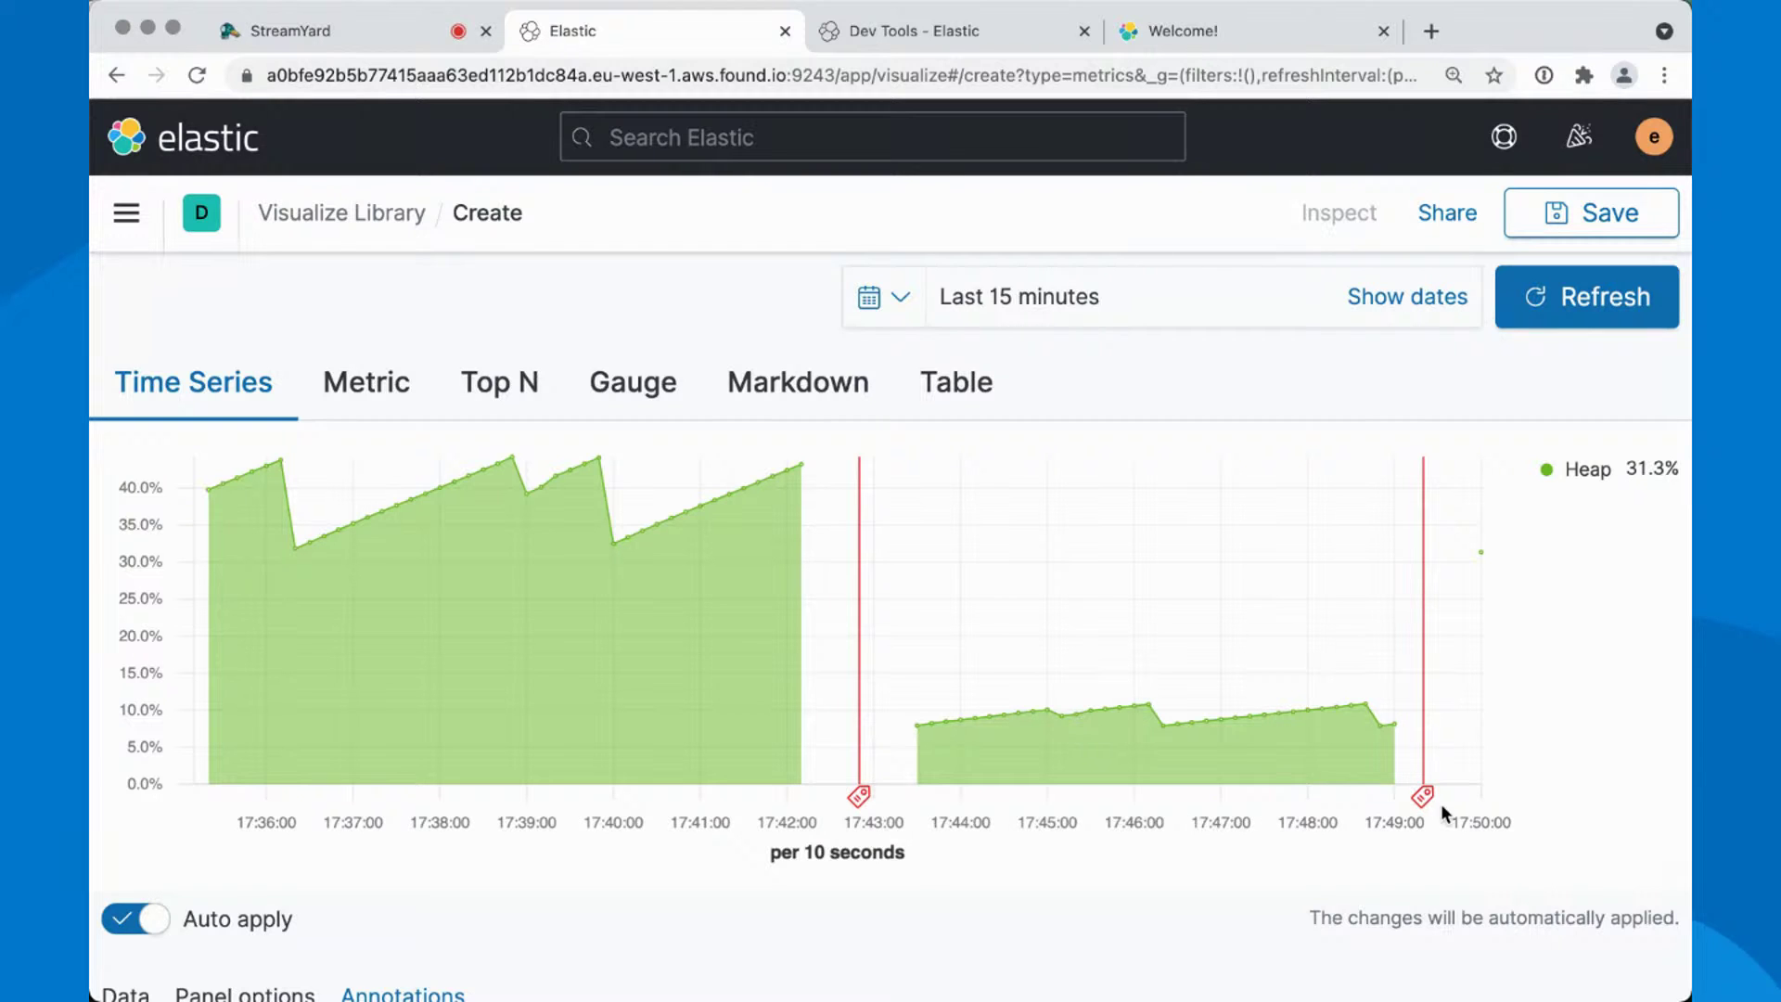
{"action": "mouse_move", "coordinate": [1421, 803]}
{"action": "mouse_move", "coordinate": [1478, 550]}
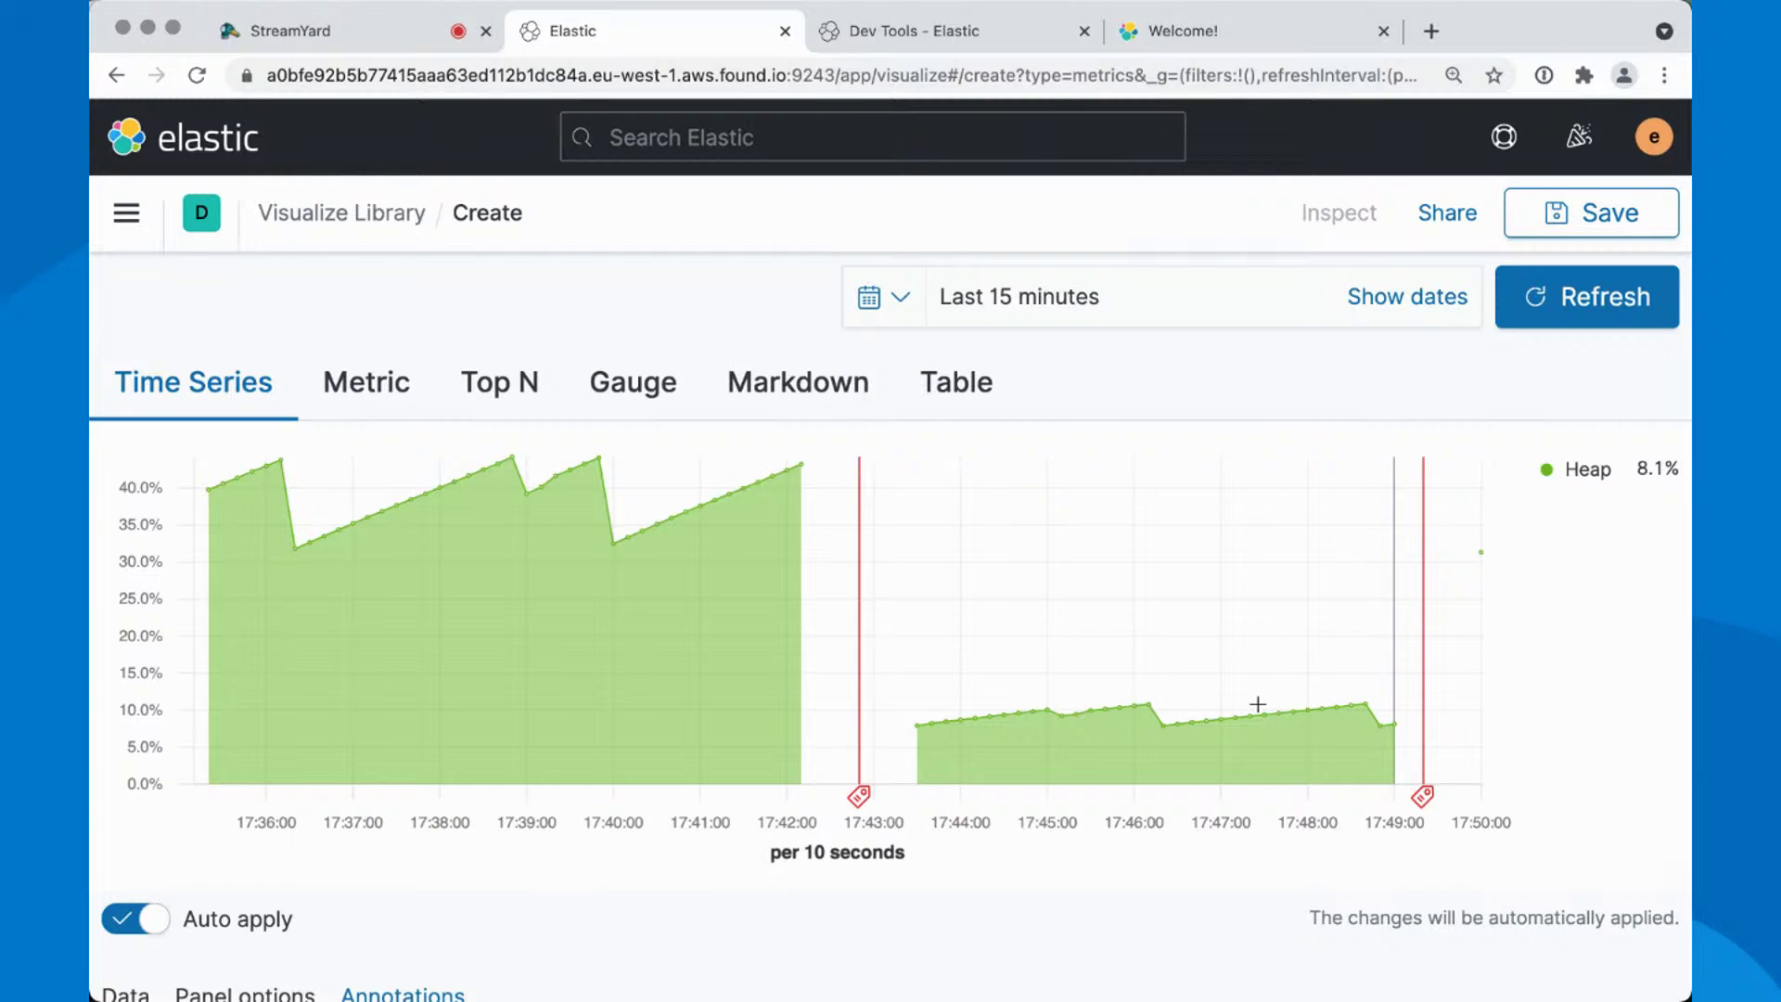
{"action": "mouse_move", "coordinate": [1259, 707]}
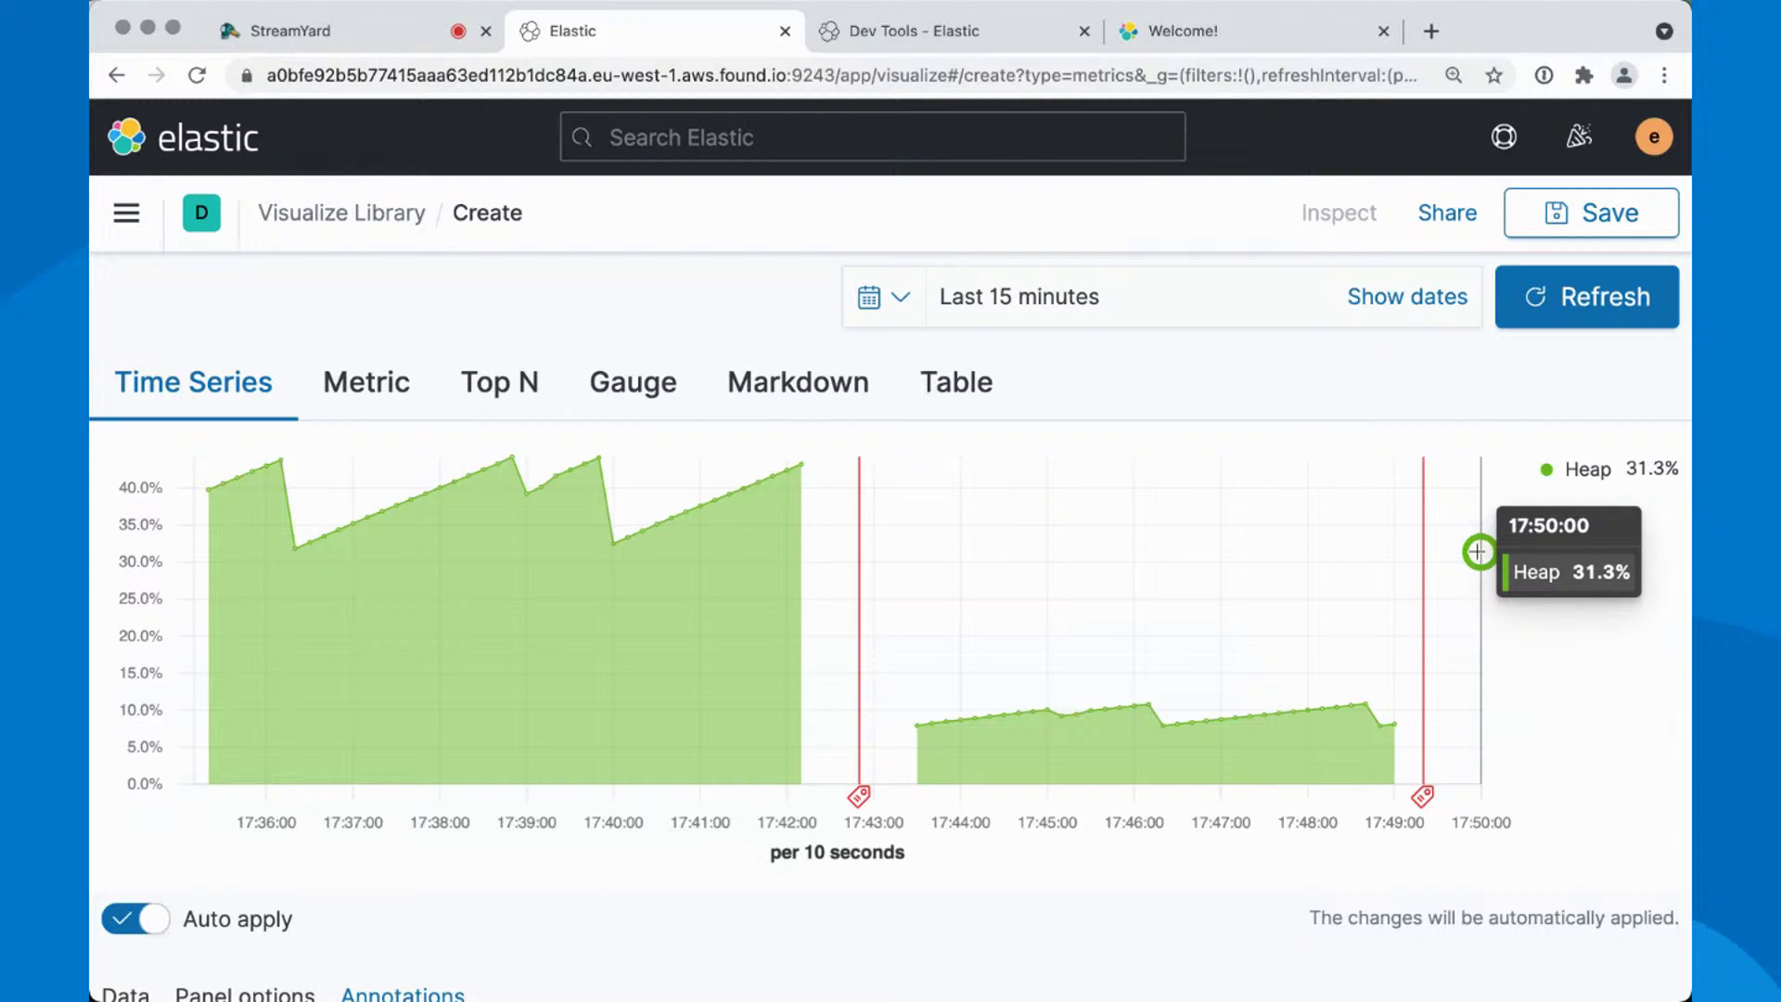
Switch the panel to a Metric visualization and expand the Heap series options
{"action": "left_click", "coordinate": [380, 399]}
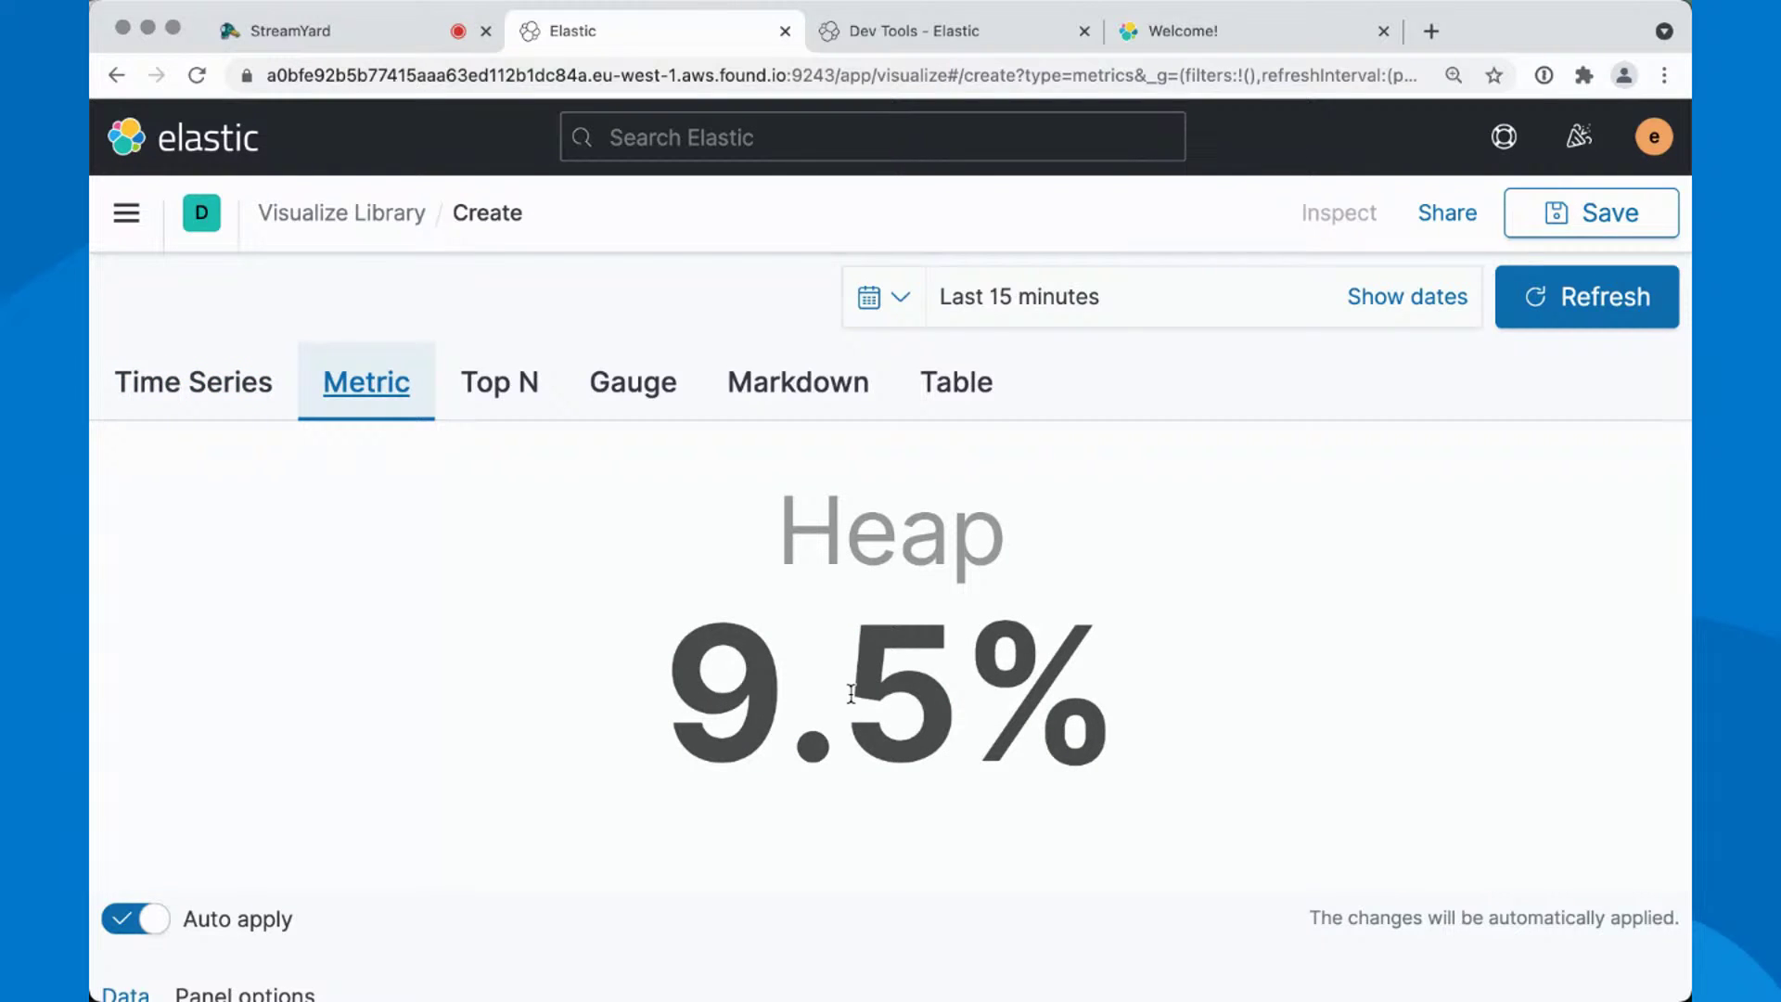
{"action": "scroll", "coordinate": [812, 691], "scroll_direction": "down", "scroll_amount": 10}
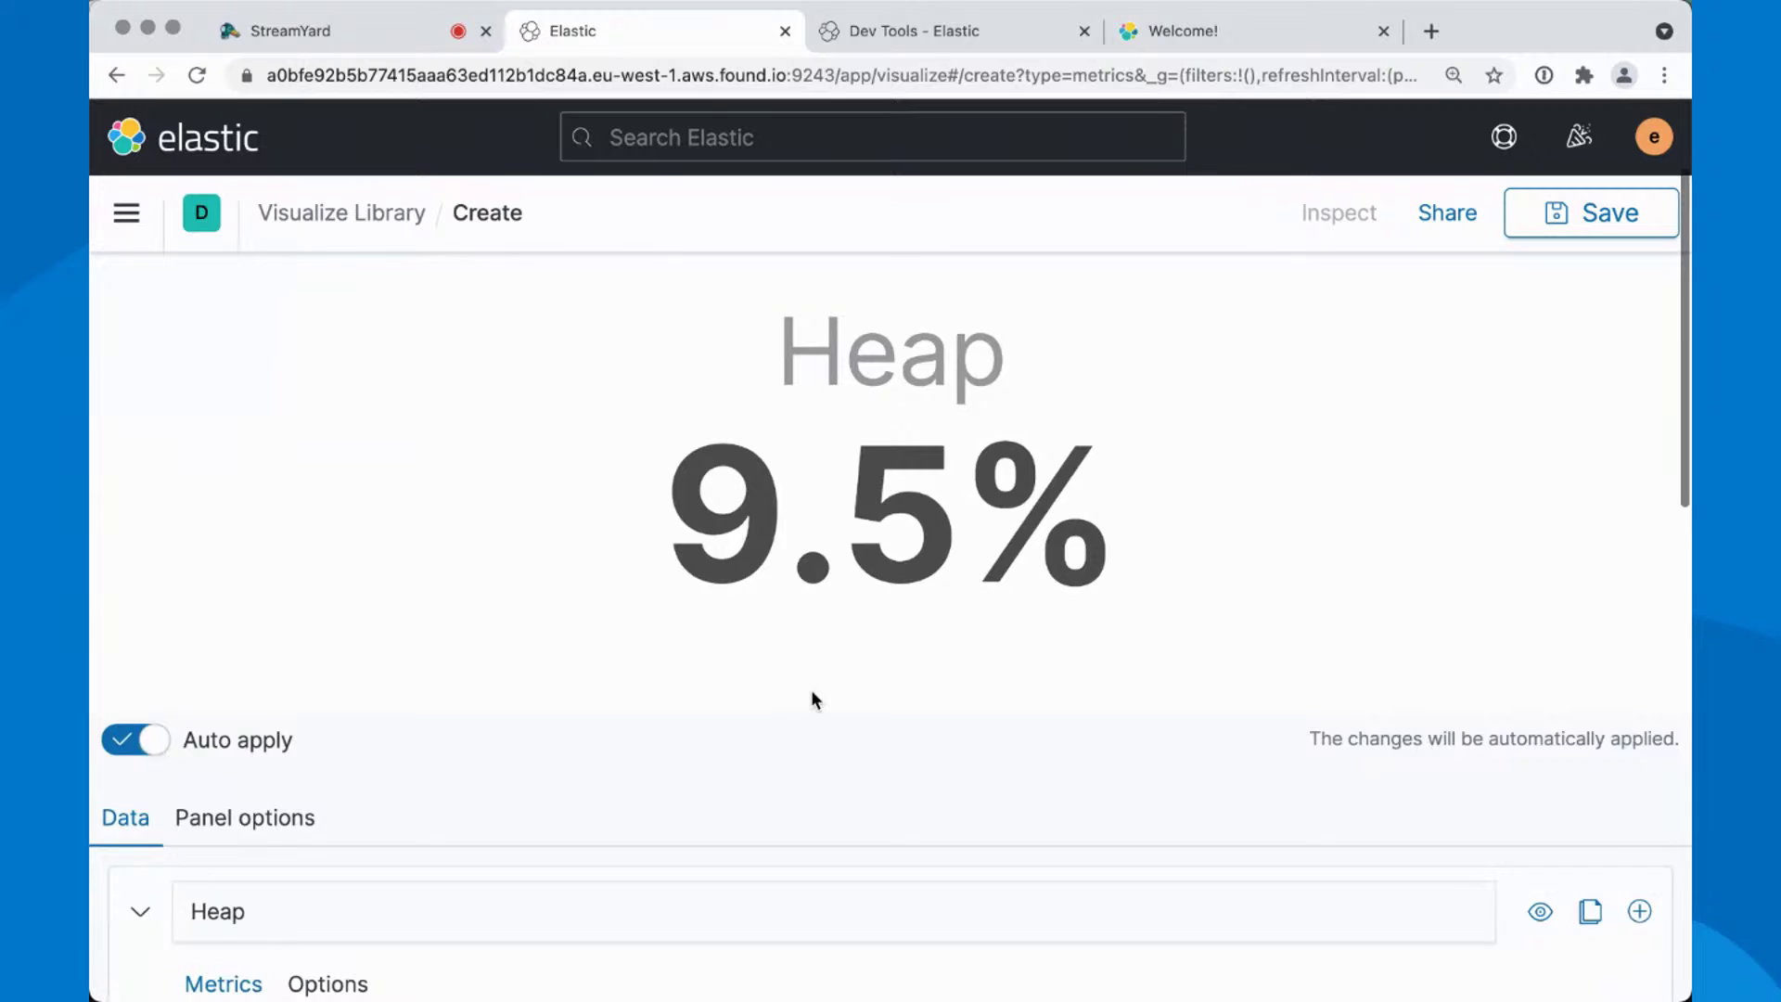
{"action": "scroll", "coordinate": [810, 688], "scroll_direction": "up", "scroll_amount": 5}
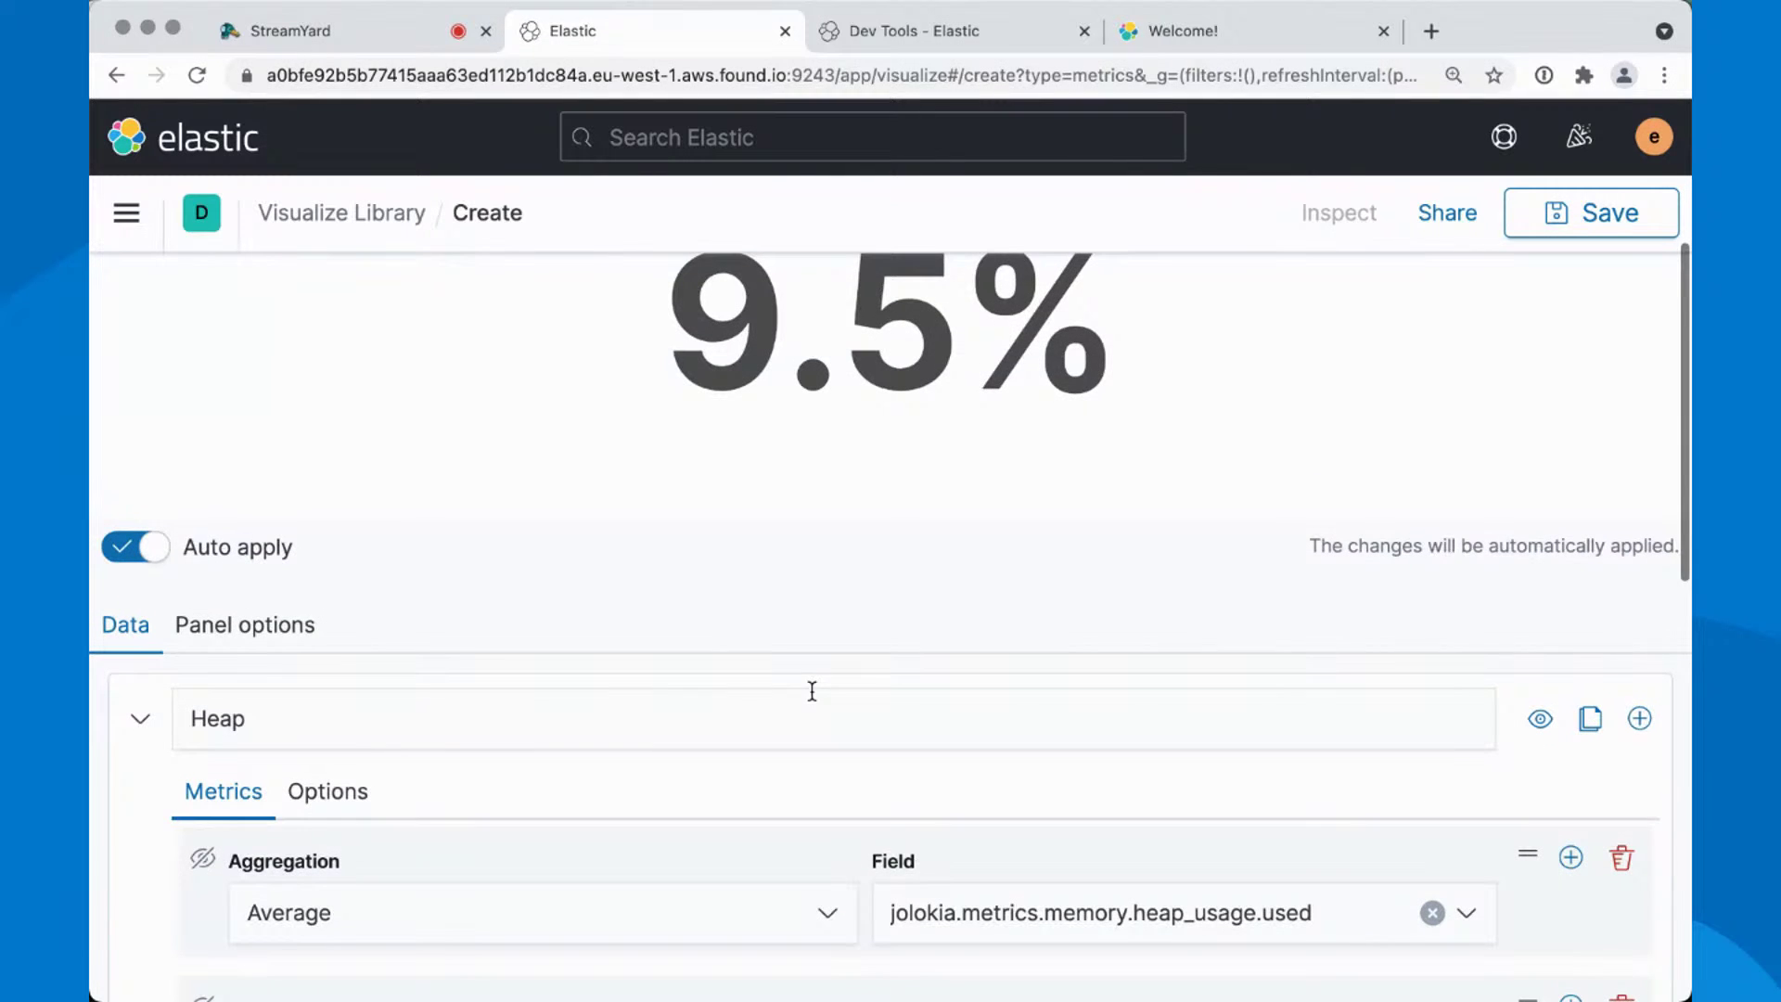
{"action": "left_click", "coordinate": [353, 796]}
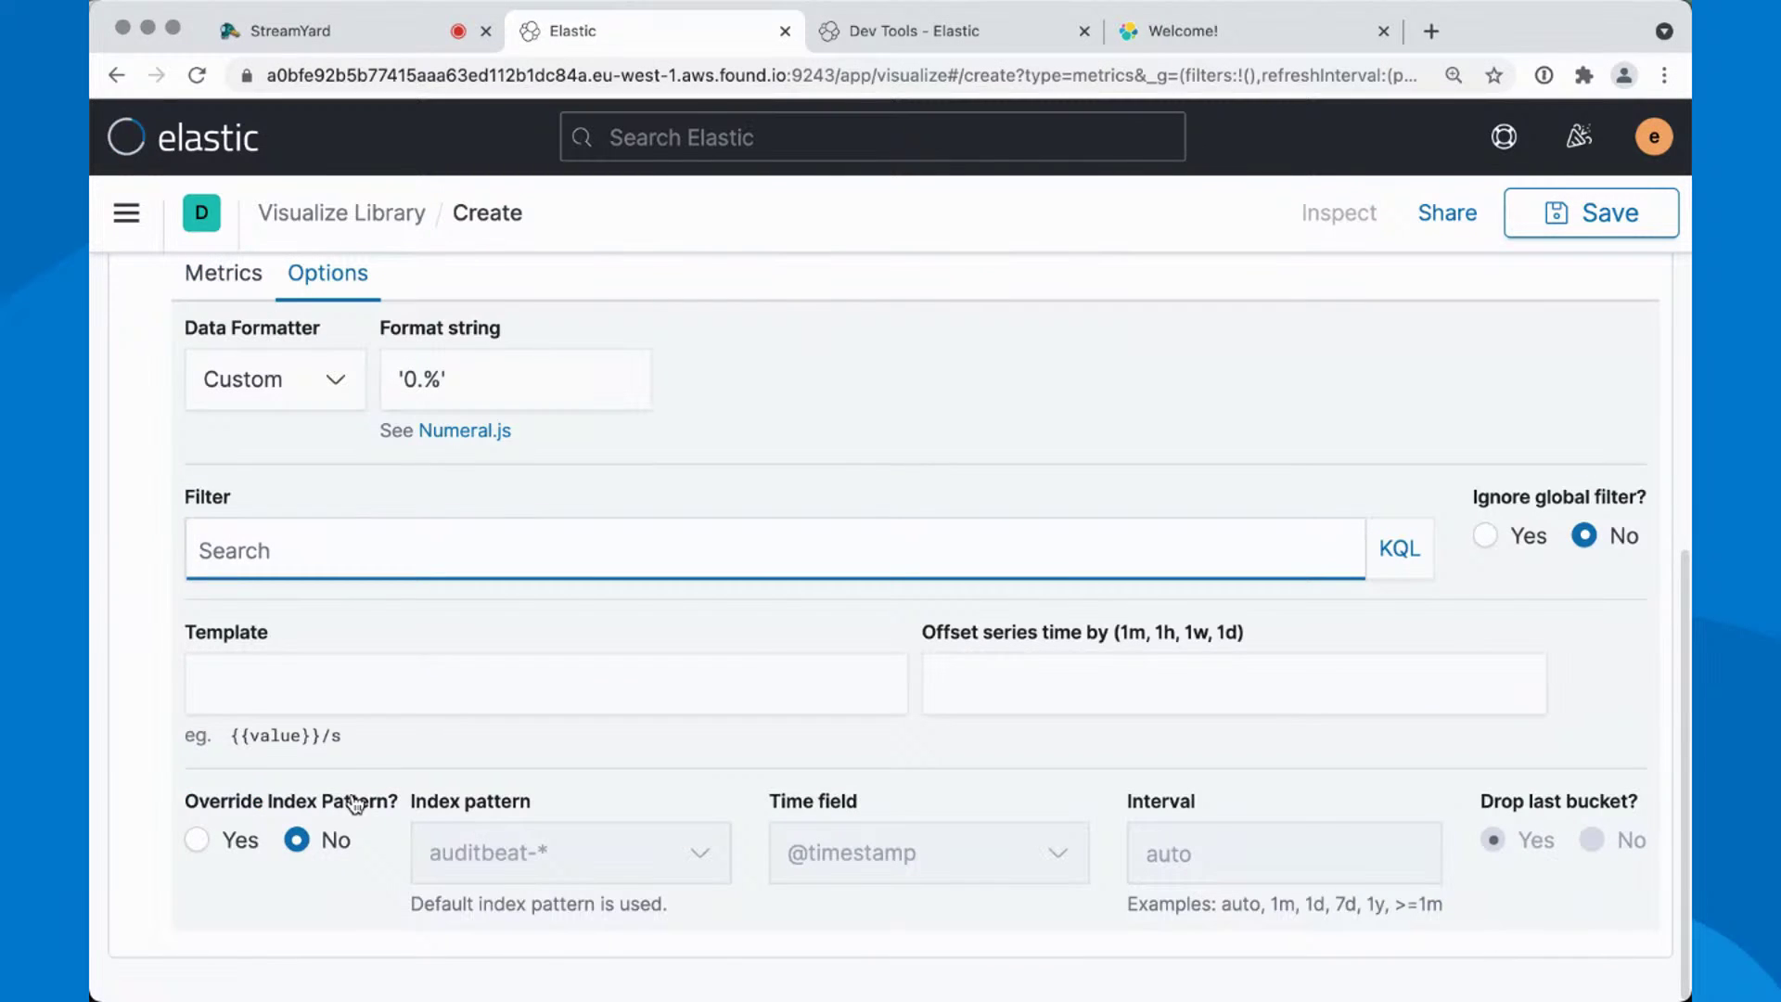
{"action": "scroll", "coordinate": [753, 657], "scroll_direction": "up", "scroll_amount": 2}
{"action": "scroll", "coordinate": [753, 657], "scroll_direction": "down", "scroll_amount": 2}
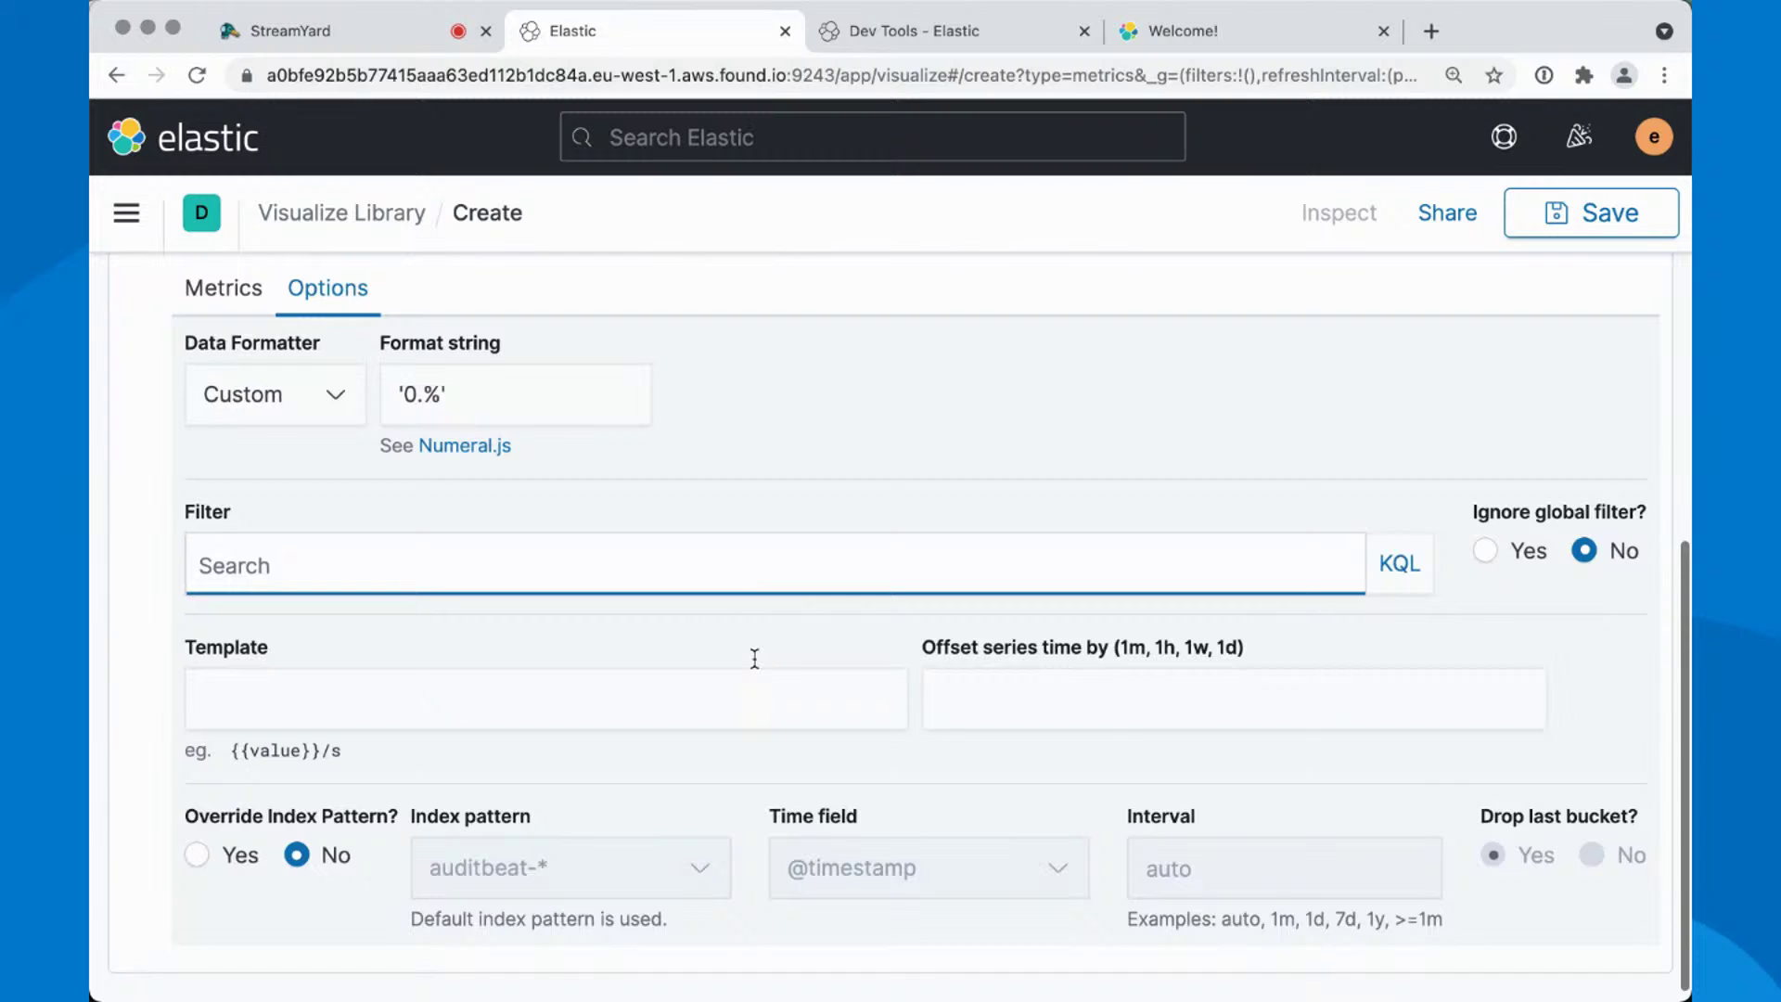
{"action": "scroll", "coordinate": [753, 656], "scroll_direction": "up", "scroll_amount": 4}
Set the panel's data timerange mode to Last value, showing Heap at 36.3%
{"action": "left_click", "coordinate": [243, 420]}
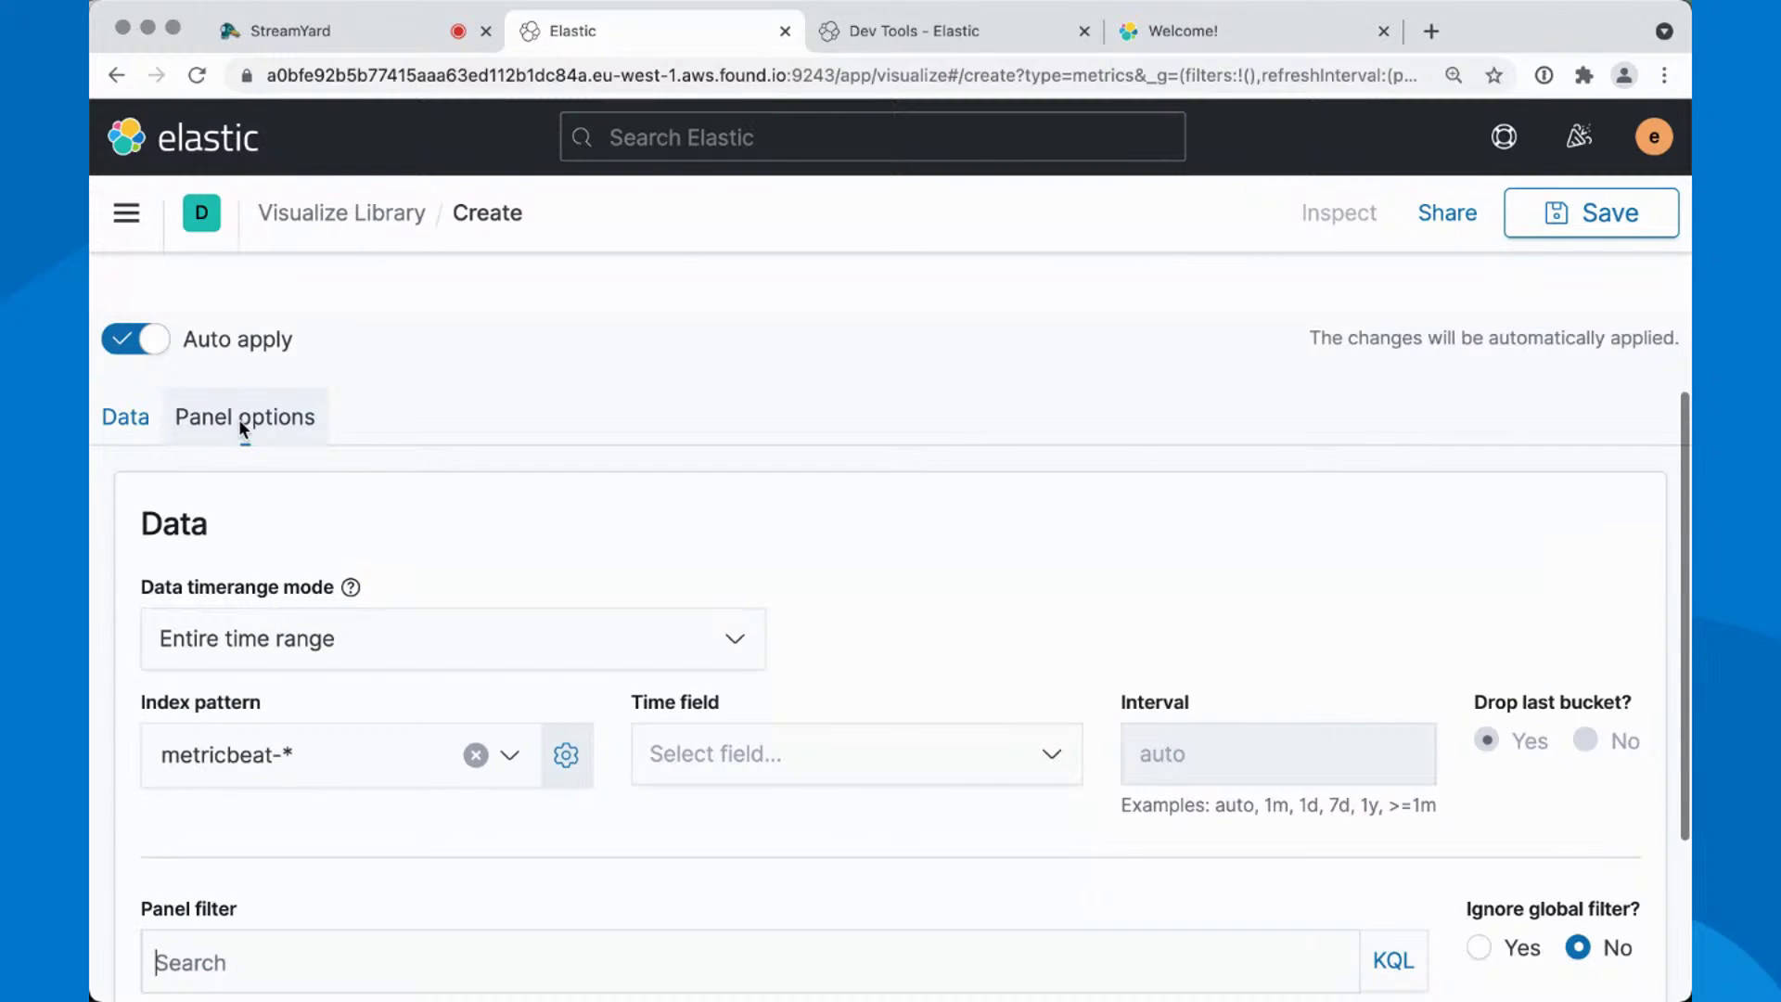
{"action": "scroll", "coordinate": [414, 575], "scroll_direction": "down", "scroll_amount": 2}
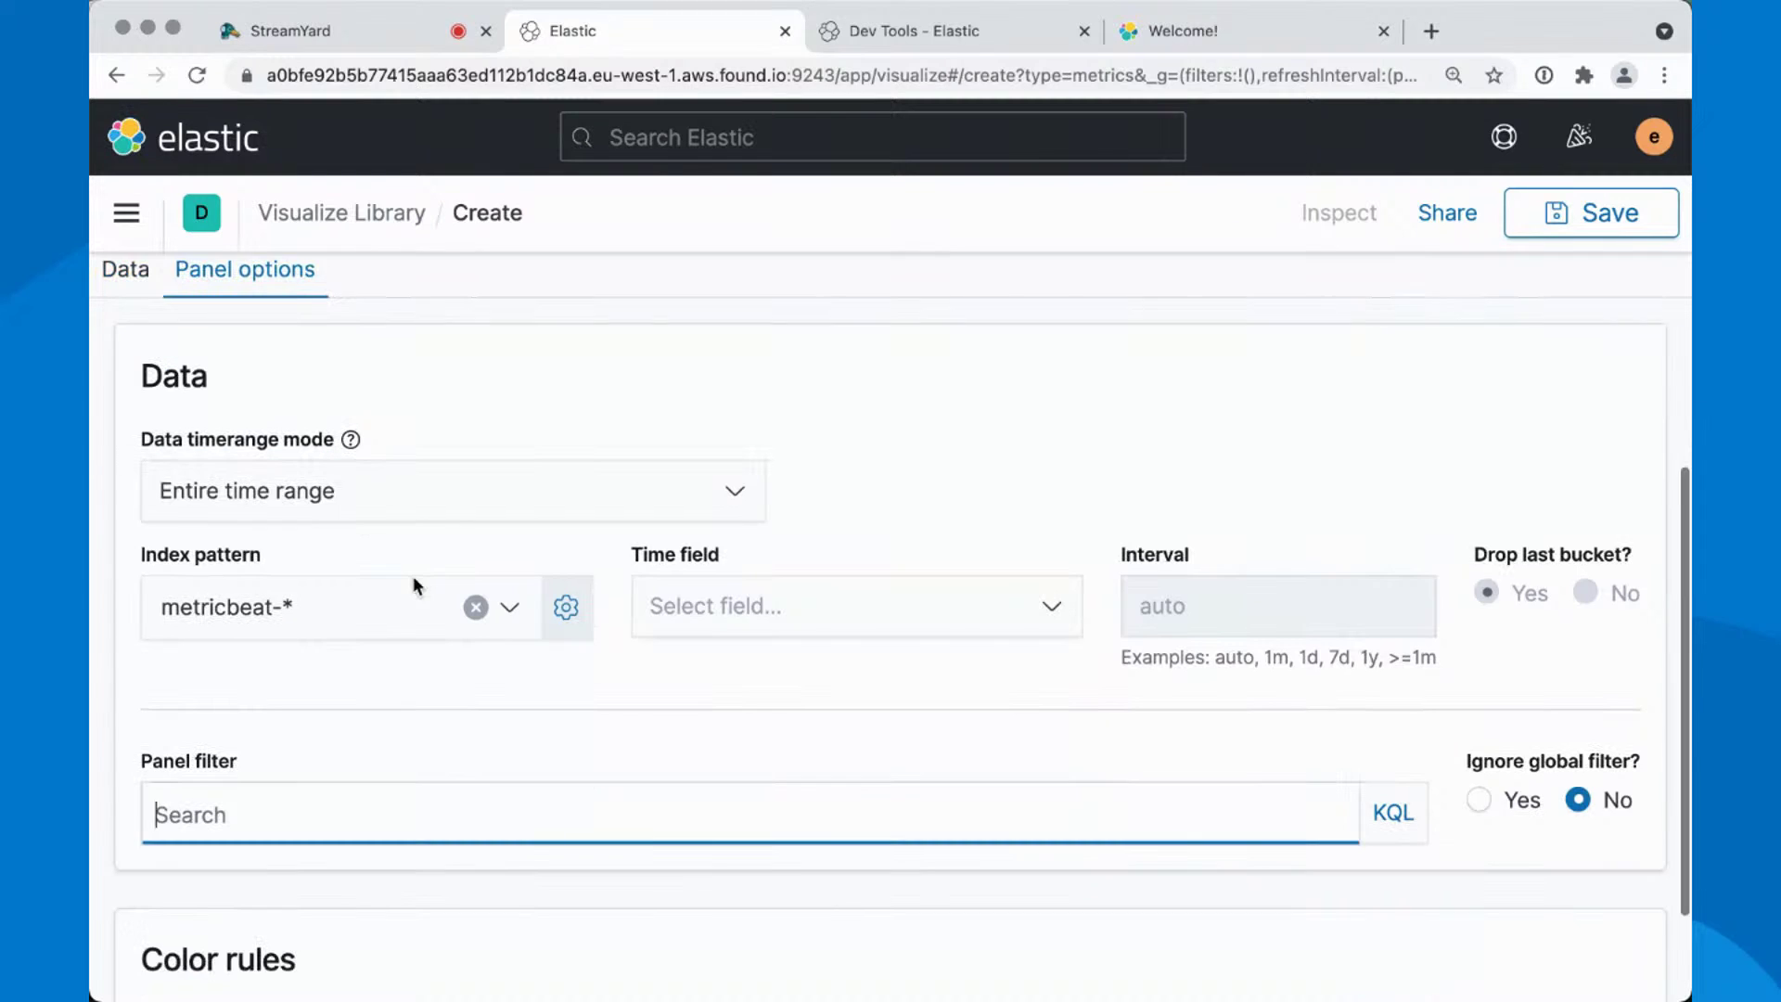
{"action": "left_click", "coordinate": [436, 486]}
{"action": "left_click", "coordinate": [276, 610]}
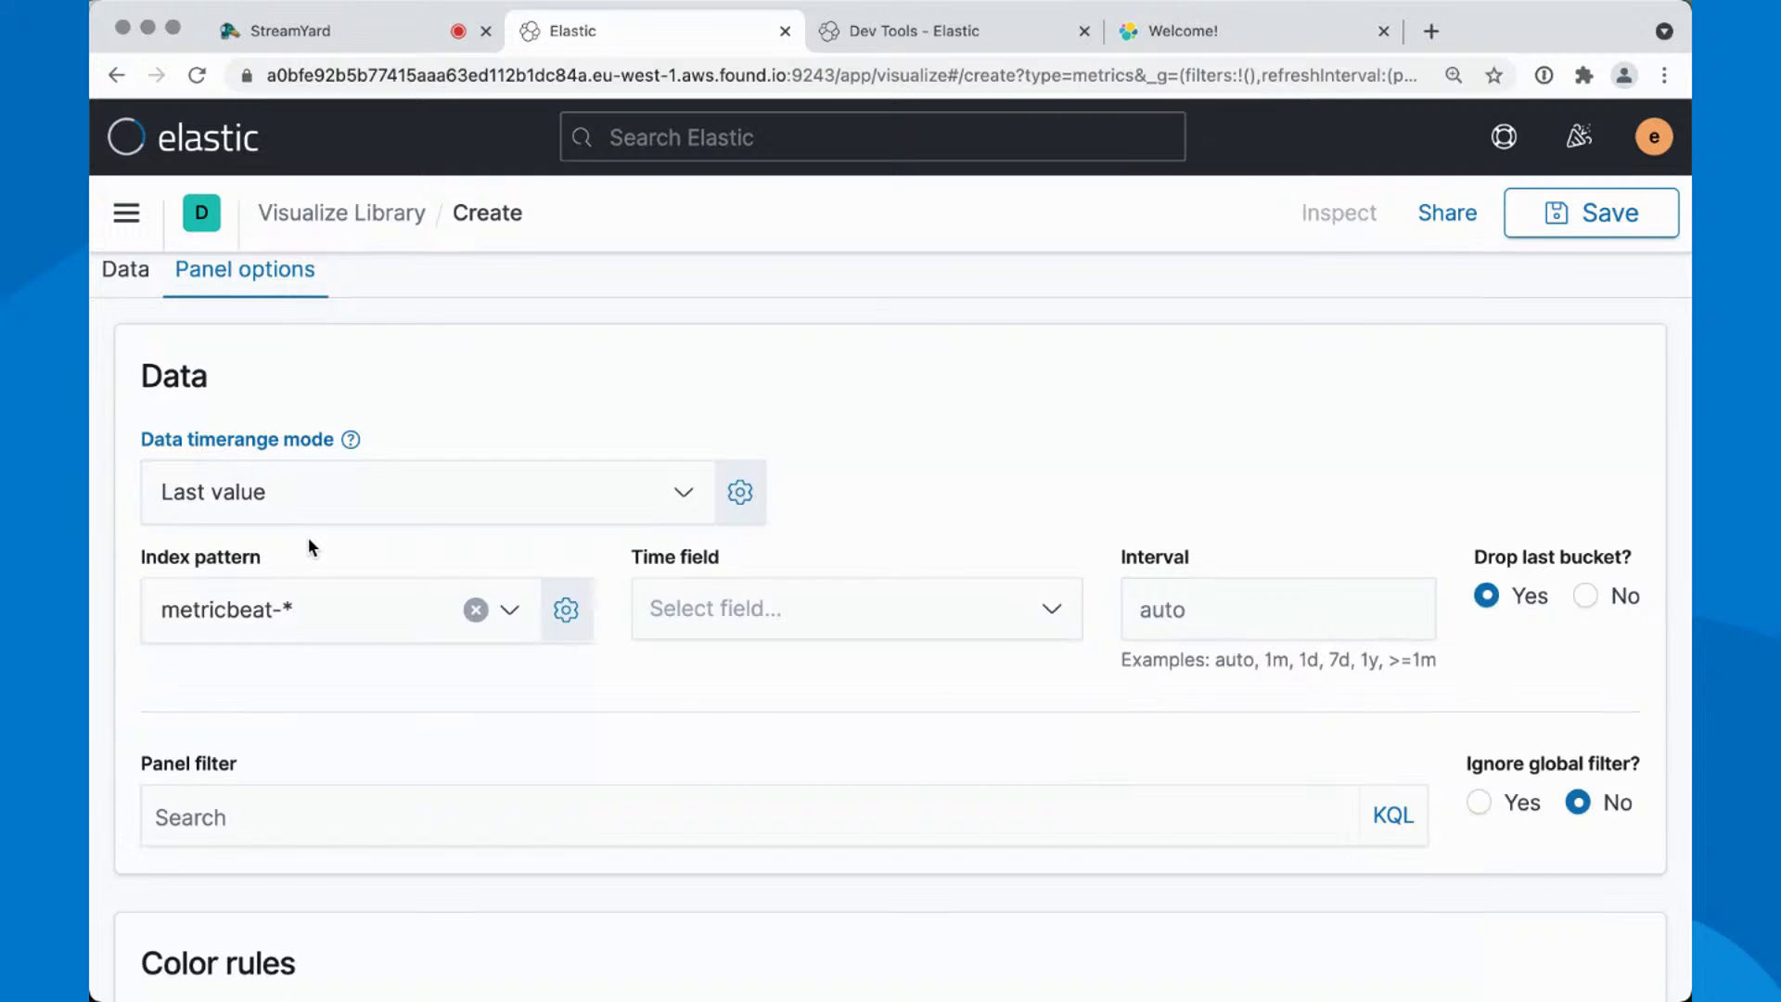
{"action": "scroll", "coordinate": [312, 536], "scroll_direction": "up", "scroll_amount": 8}
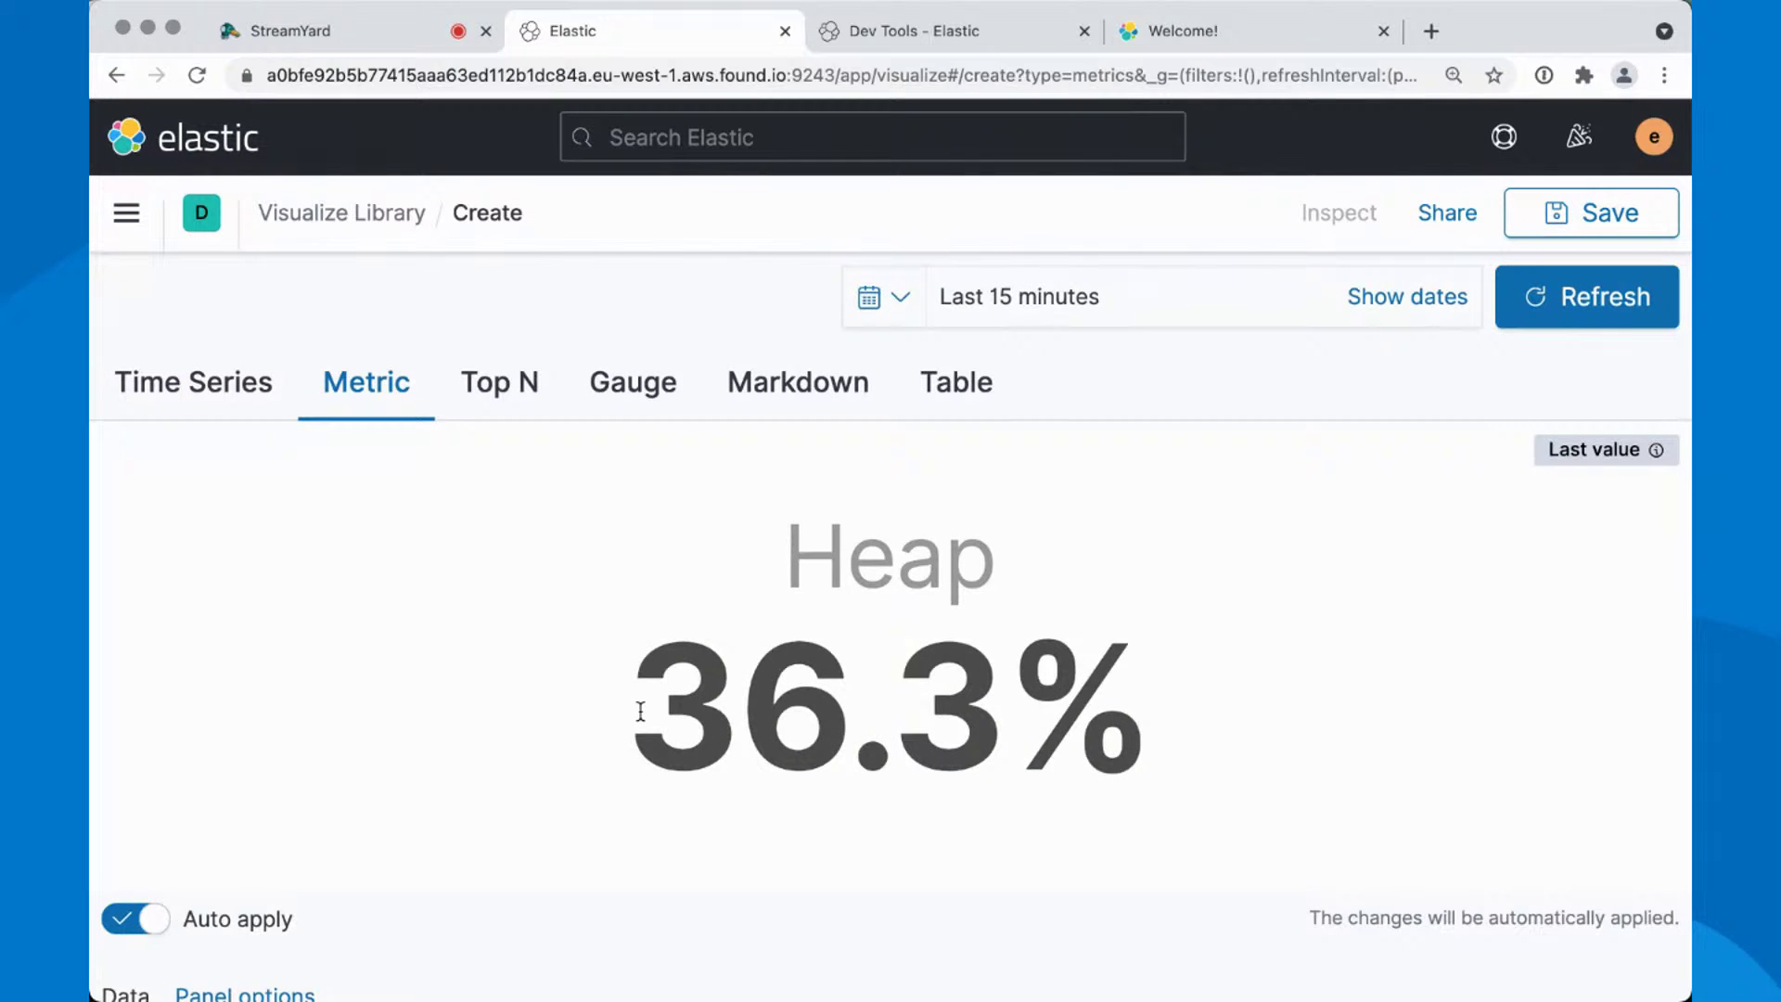
{"action": "left_click_drag", "start_coordinate": [640, 712], "coordinate": [963, 725]}
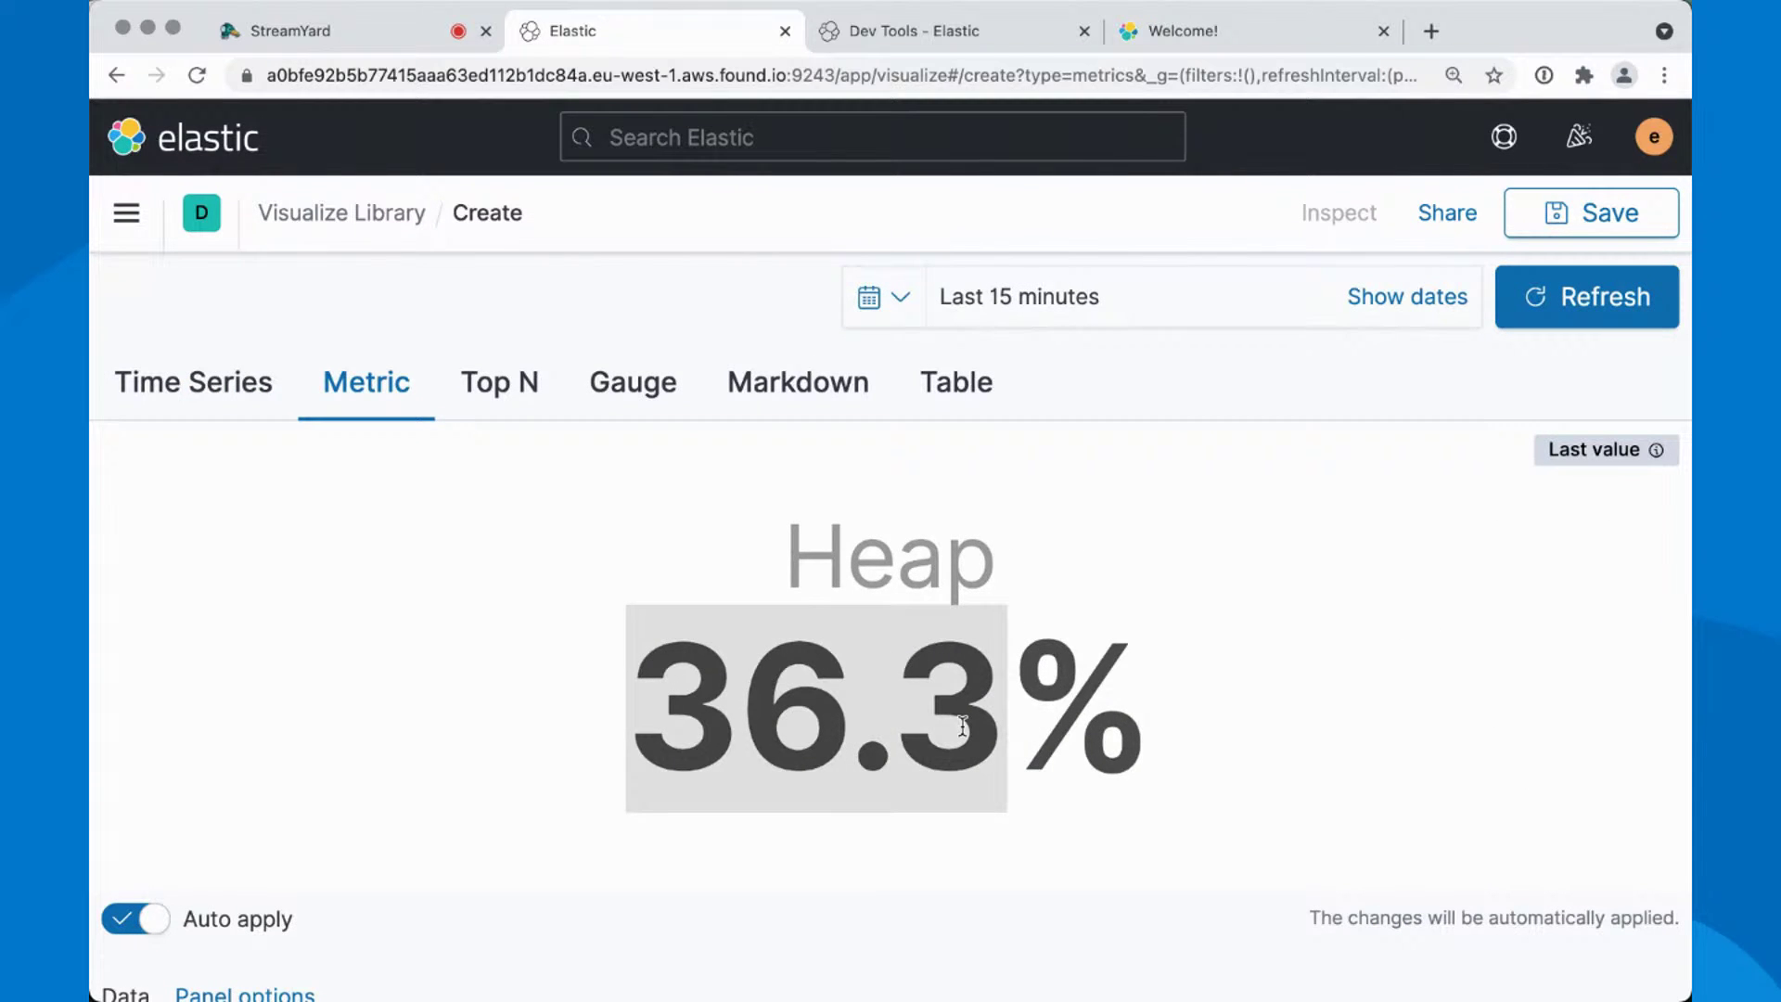
Preview heap usage as a Top N bar, then as a gauge reading 38.1%
{"action": "left_click", "coordinate": [536, 388]}
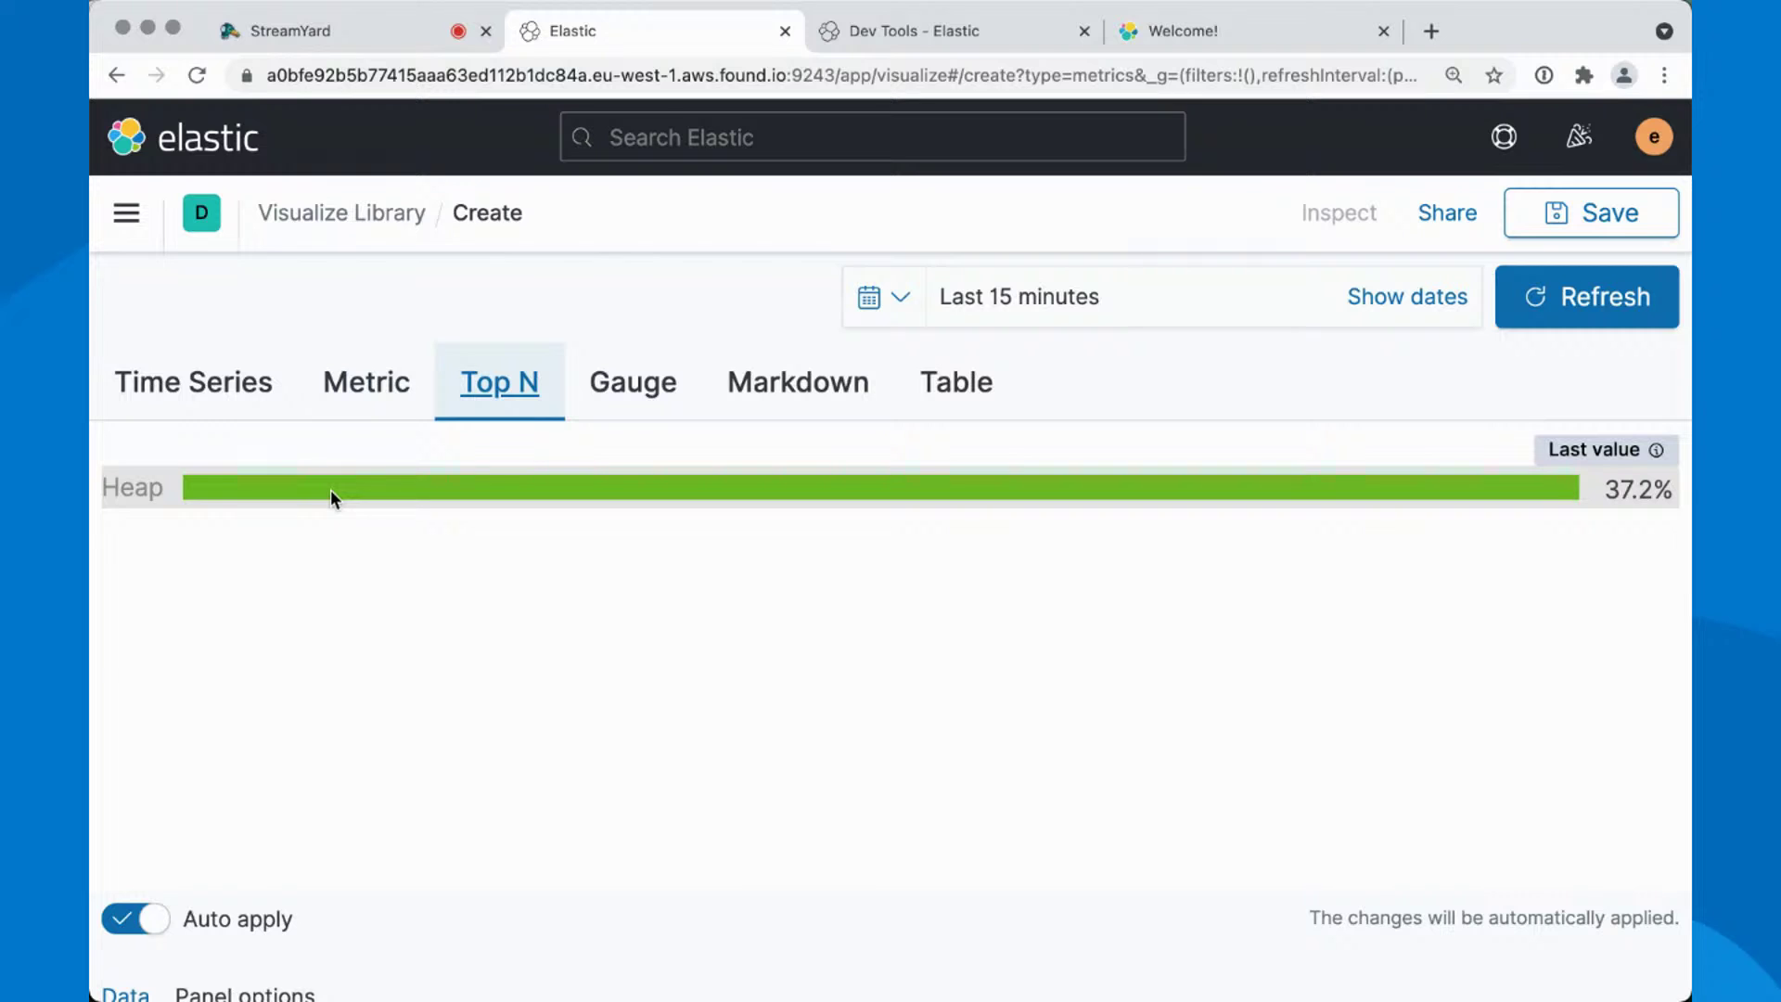
{"action": "left_click", "coordinate": [626, 388]}
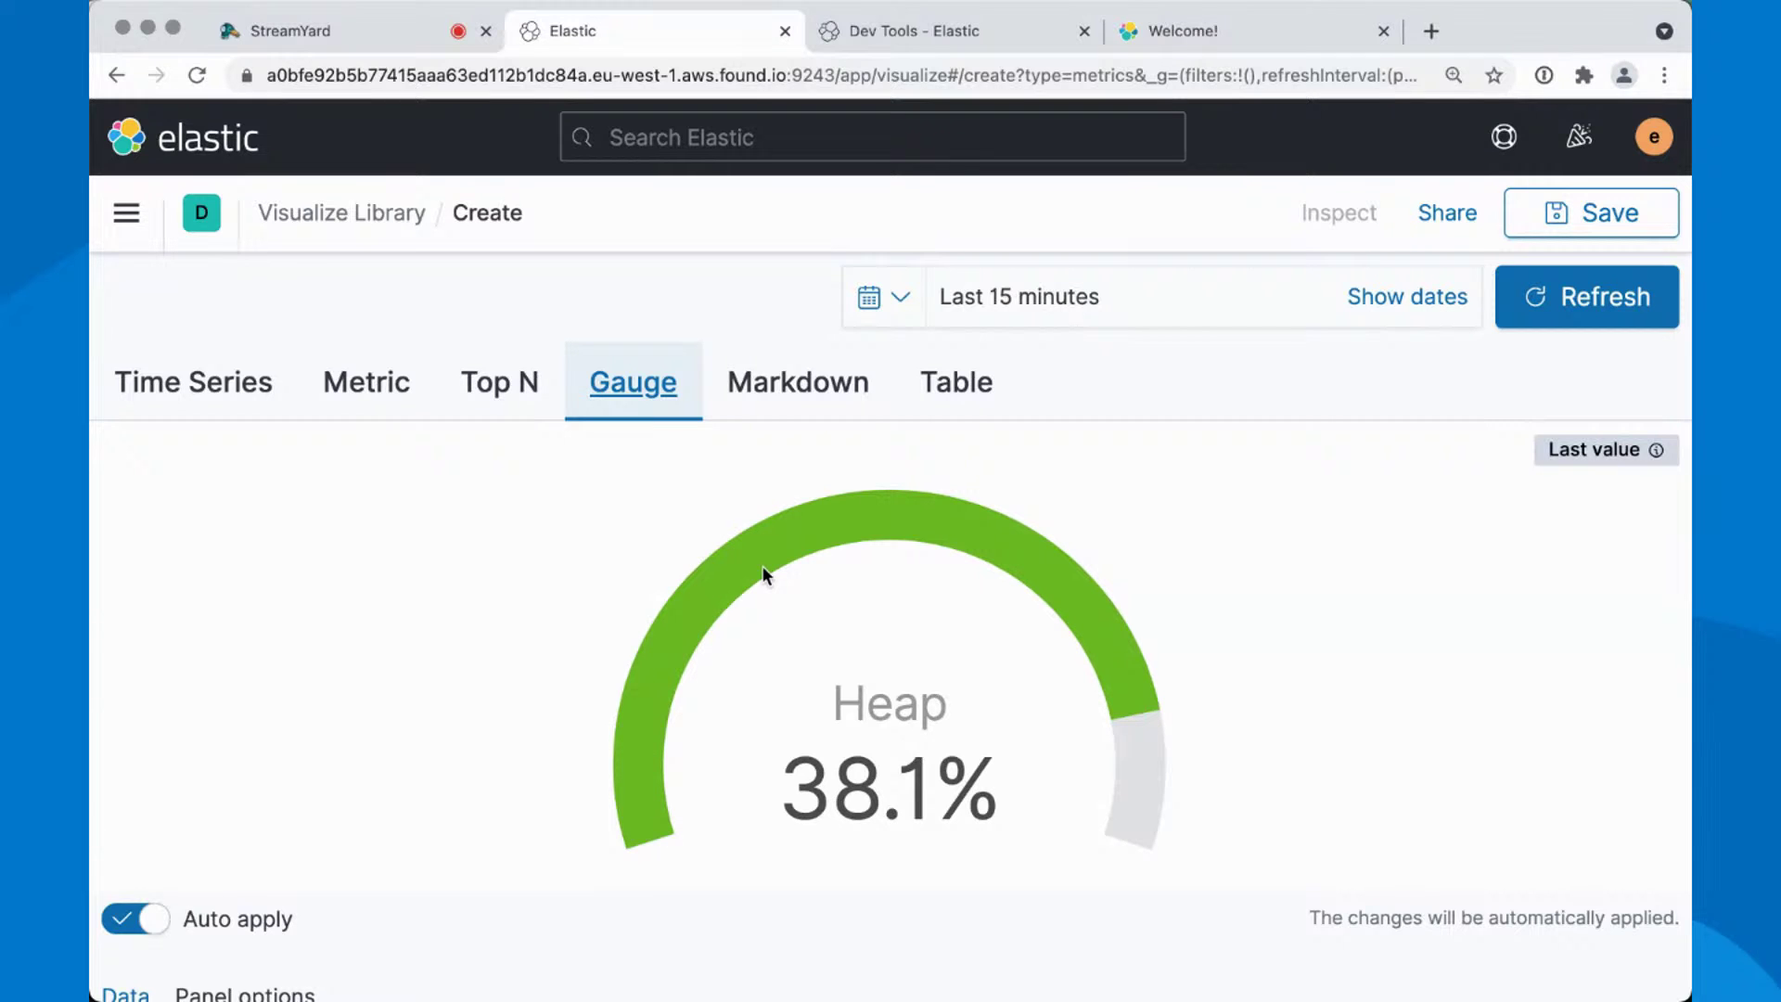
{"action": "left_click", "coordinate": [153, 394]}
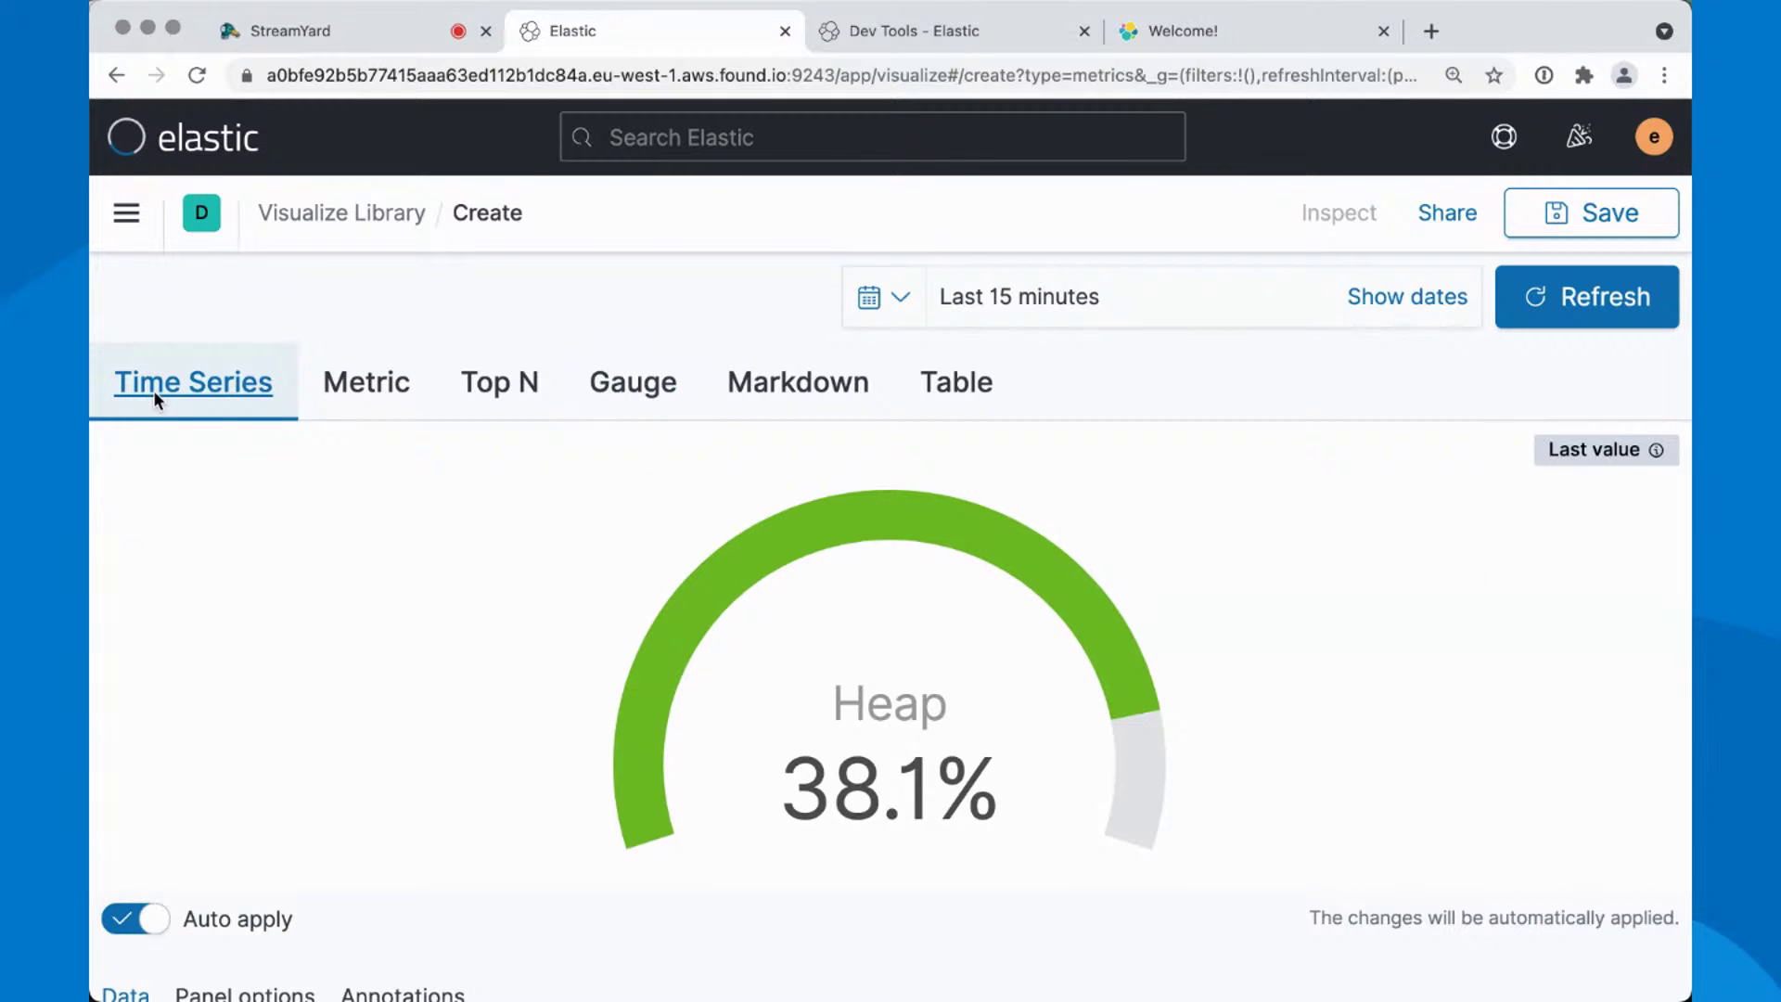
Read the 17:49 deployment annotation tooltip on the time series chart, with Heap at 39.0%
{"action": "scroll", "coordinate": [679, 669], "scroll_direction": "down", "scroll_amount": 3}
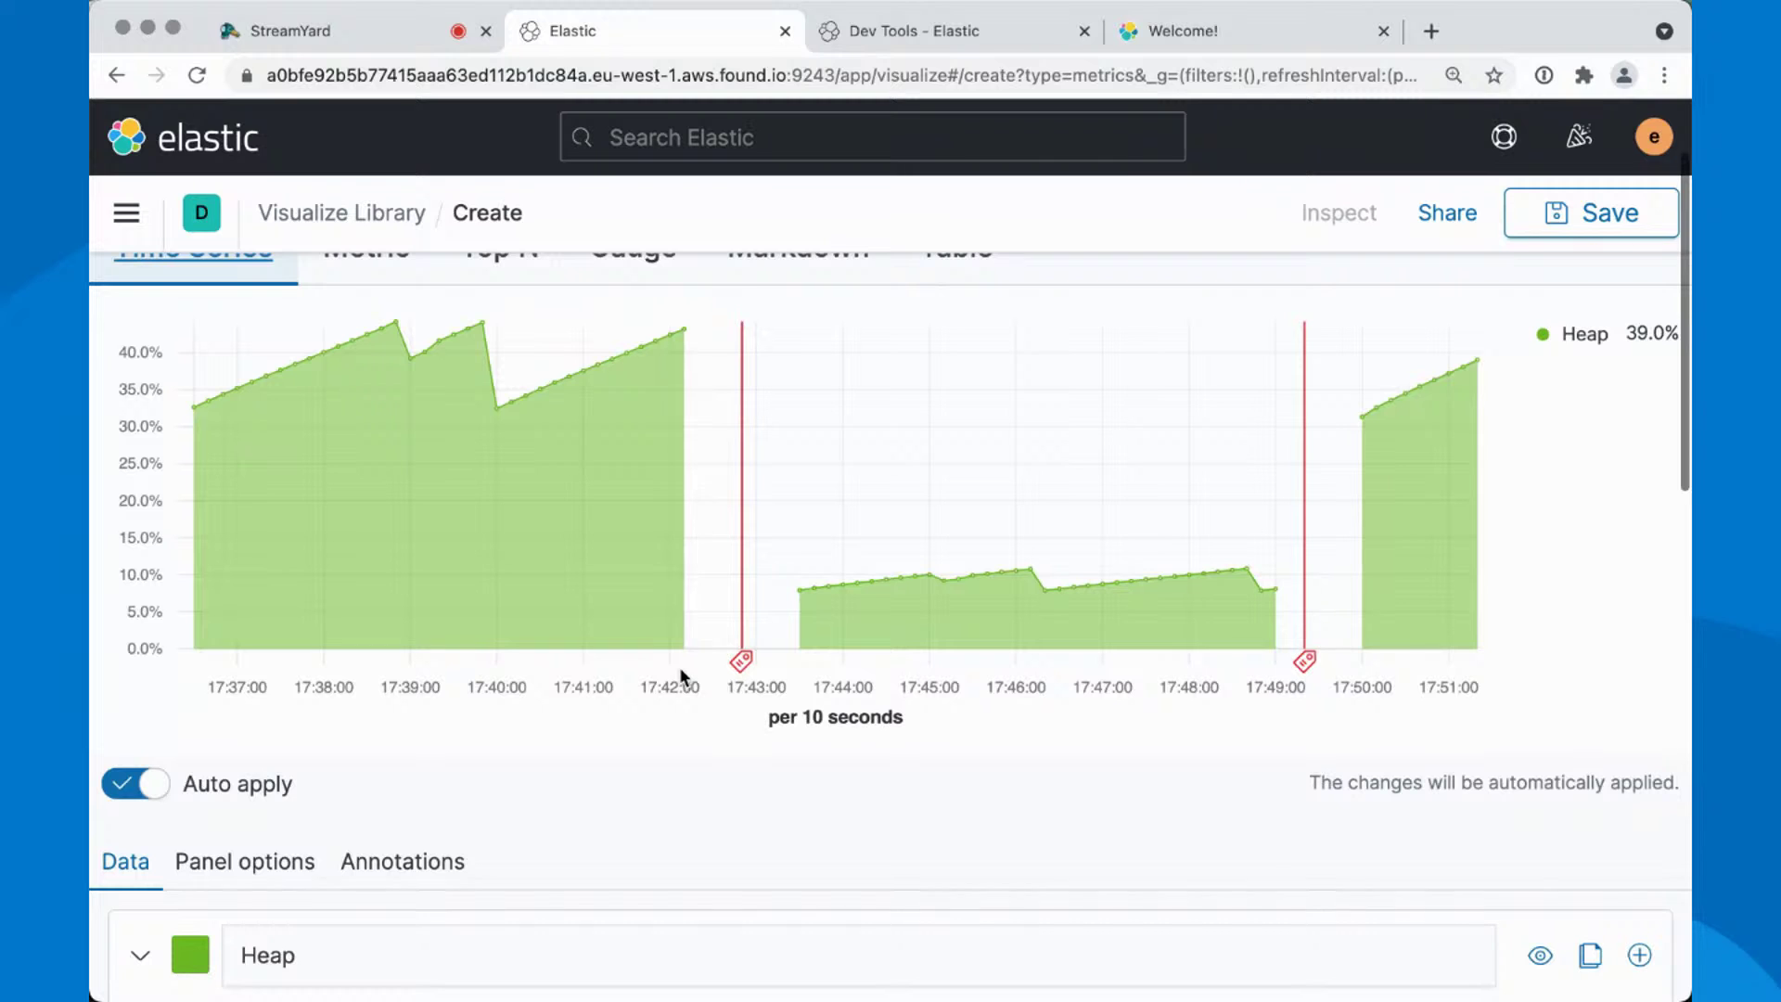
{"action": "mouse_move", "coordinate": [1303, 662]}
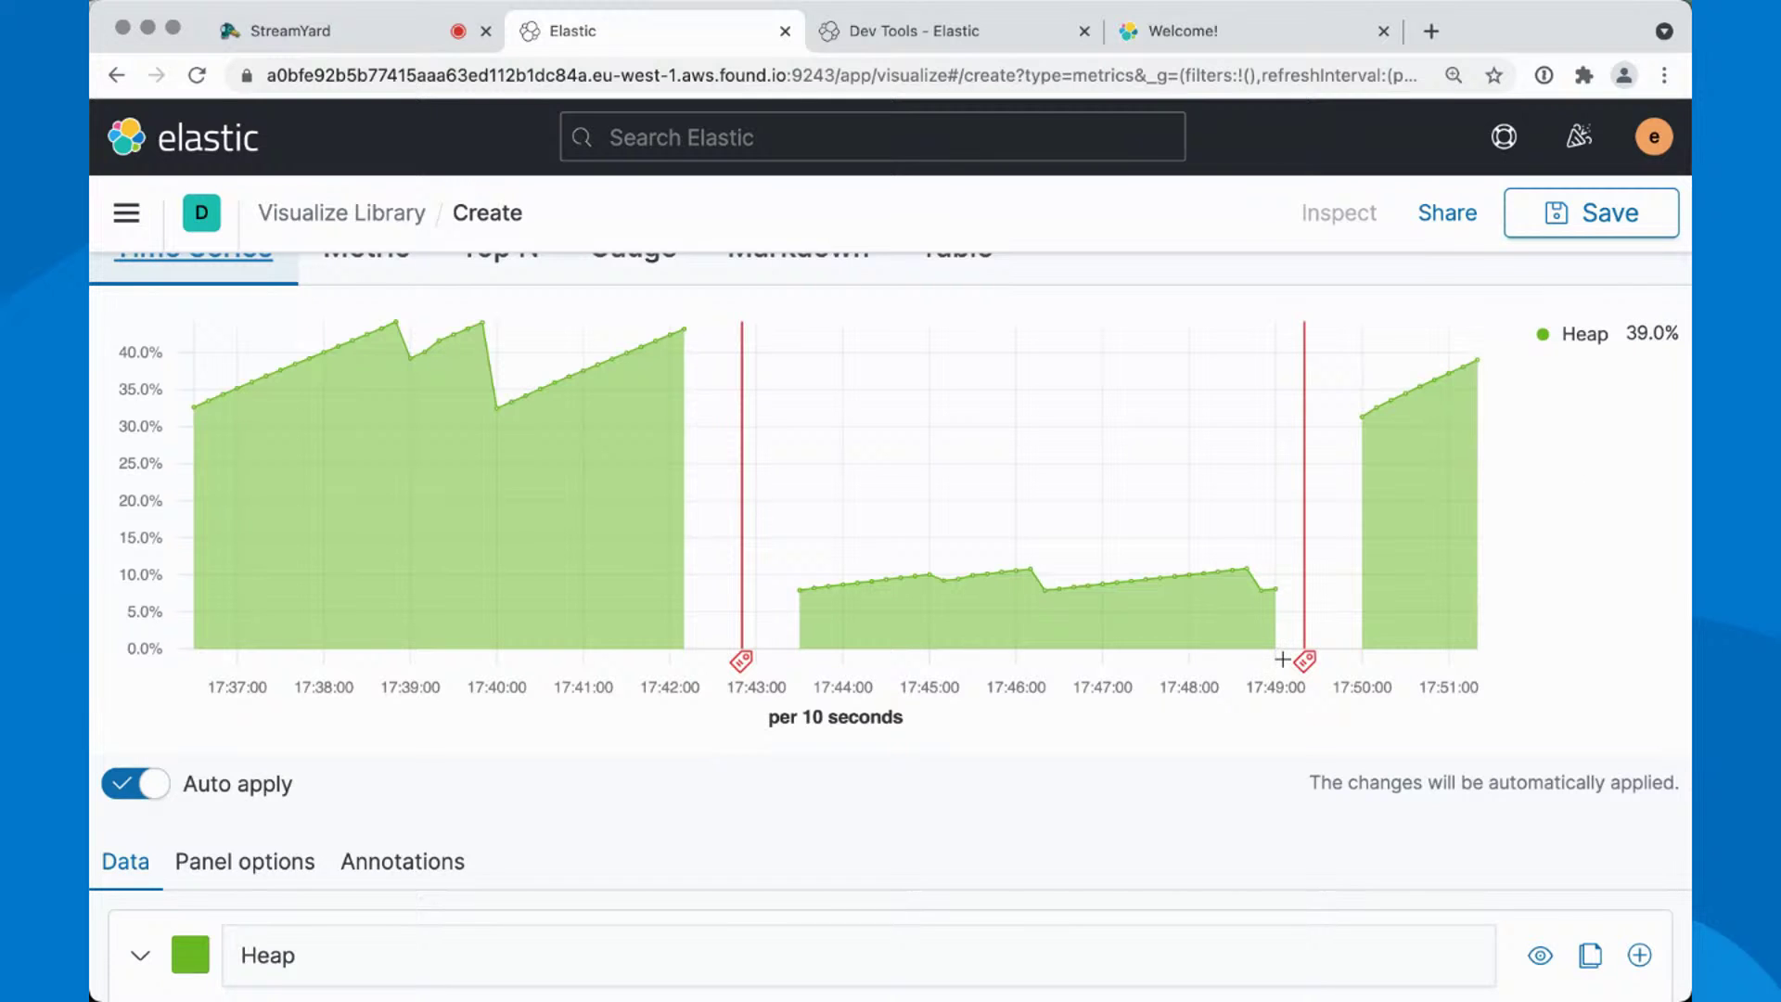
{"action": "mouse_move", "coordinate": [1306, 661]}
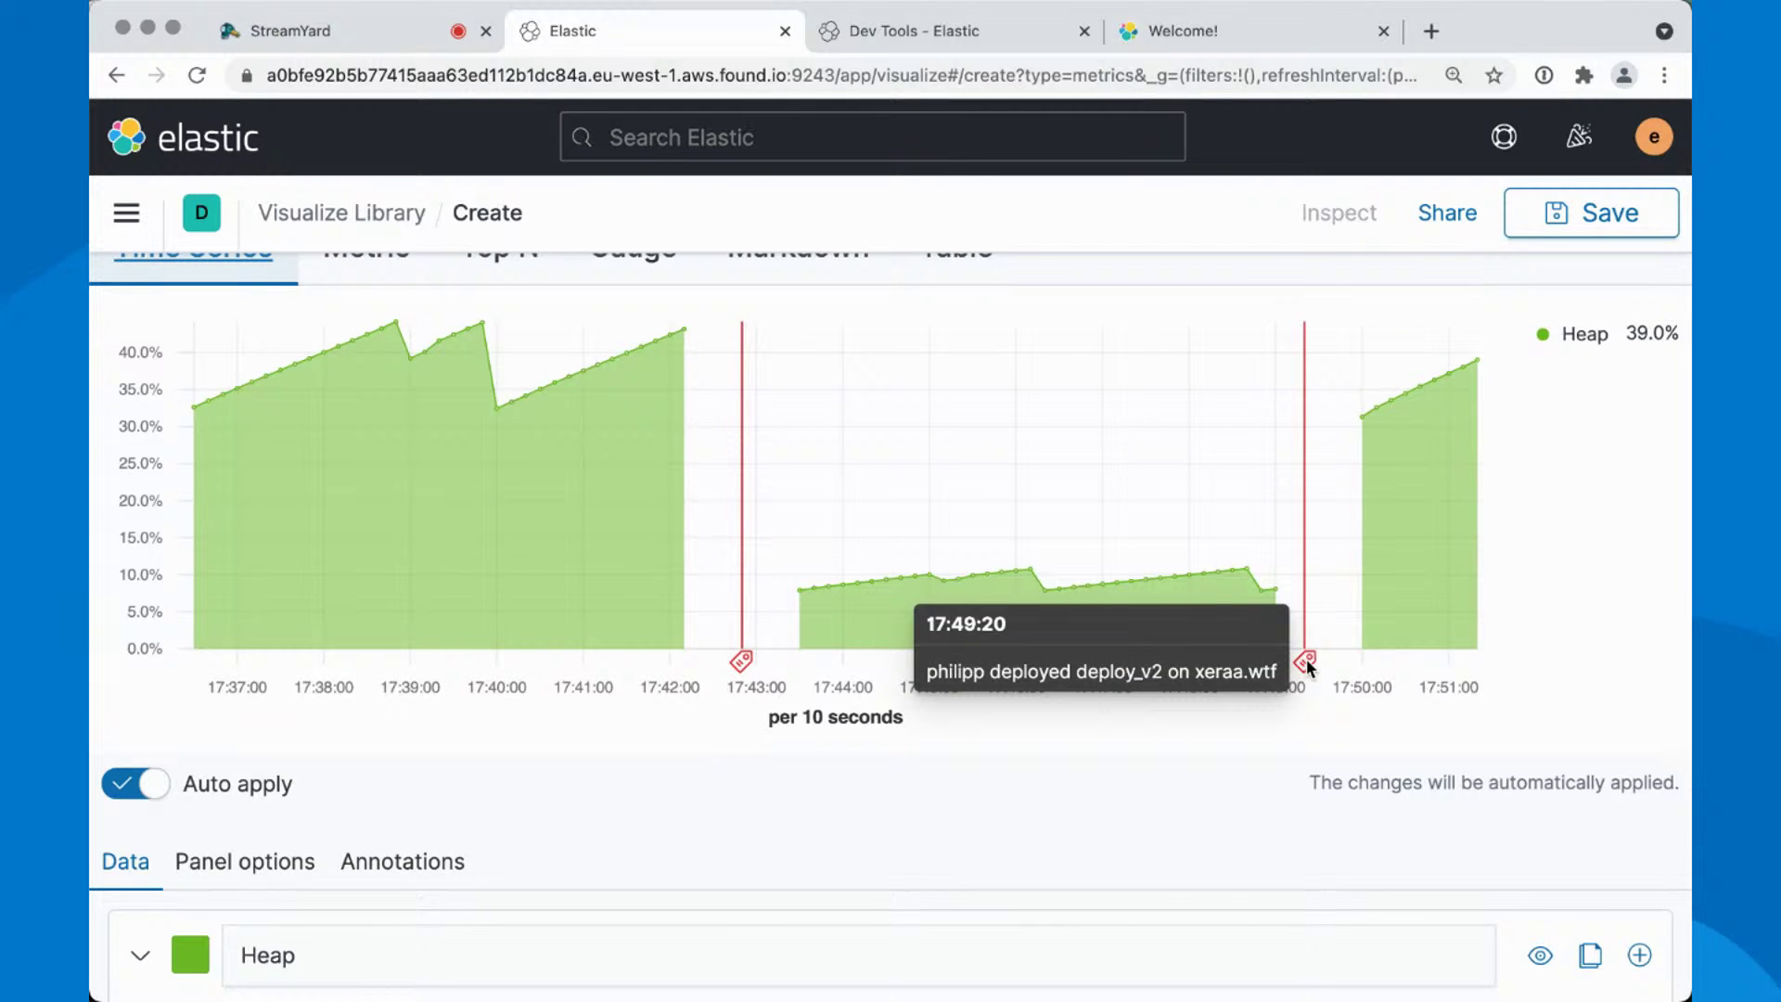
{"action": "scroll", "coordinate": [1308, 664], "scroll_direction": "down", "scroll_amount": 8}
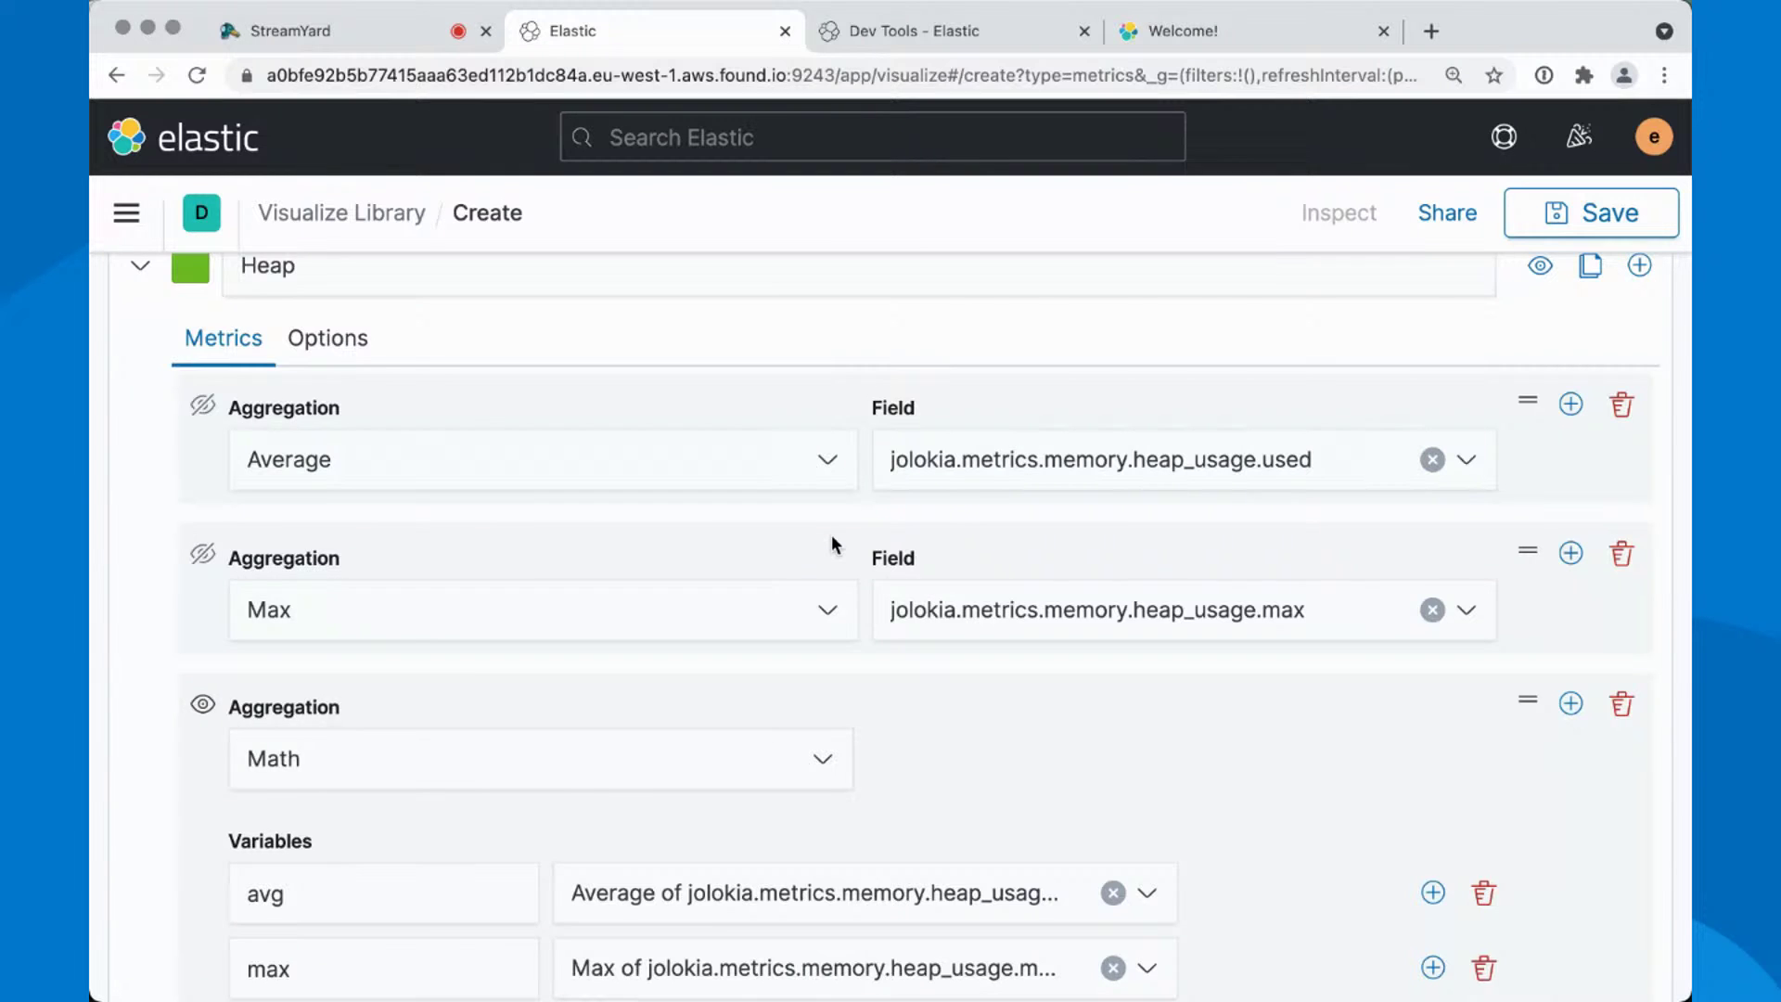
{"action": "scroll", "coordinate": [831, 538], "scroll_direction": "down", "scroll_amount": 3}
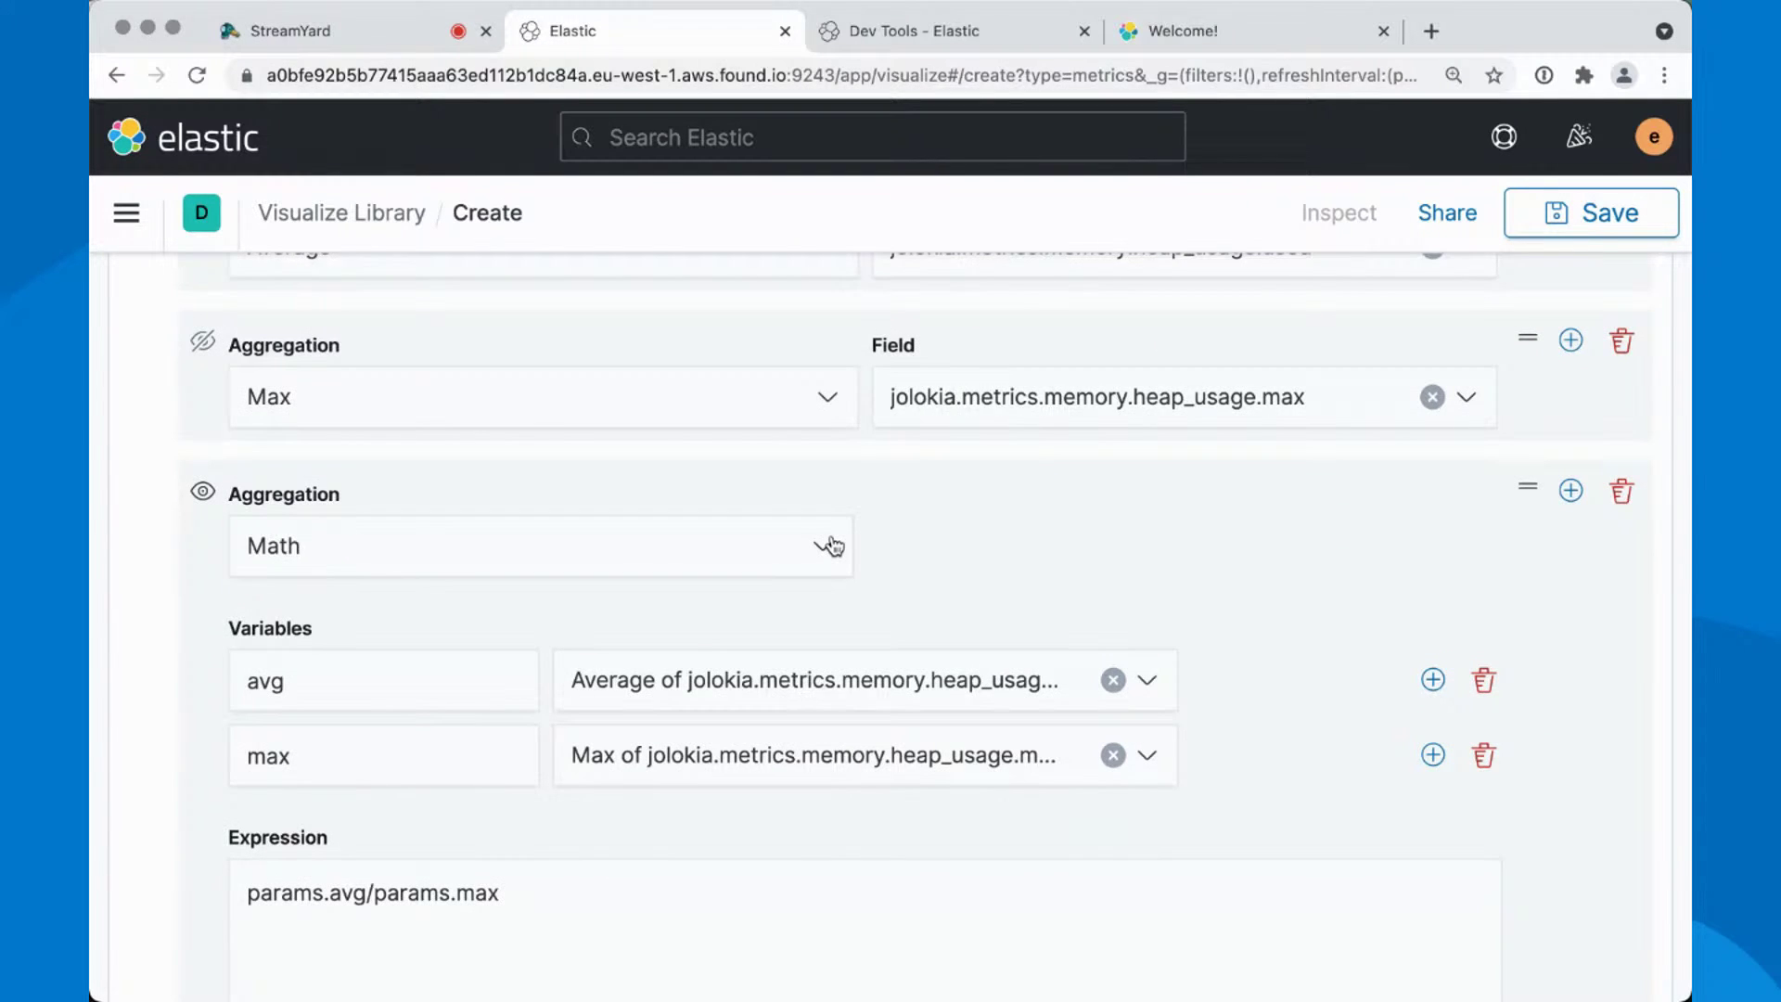
{"action": "scroll", "coordinate": [1056, 590], "scroll_direction": "down", "scroll_amount": 5}
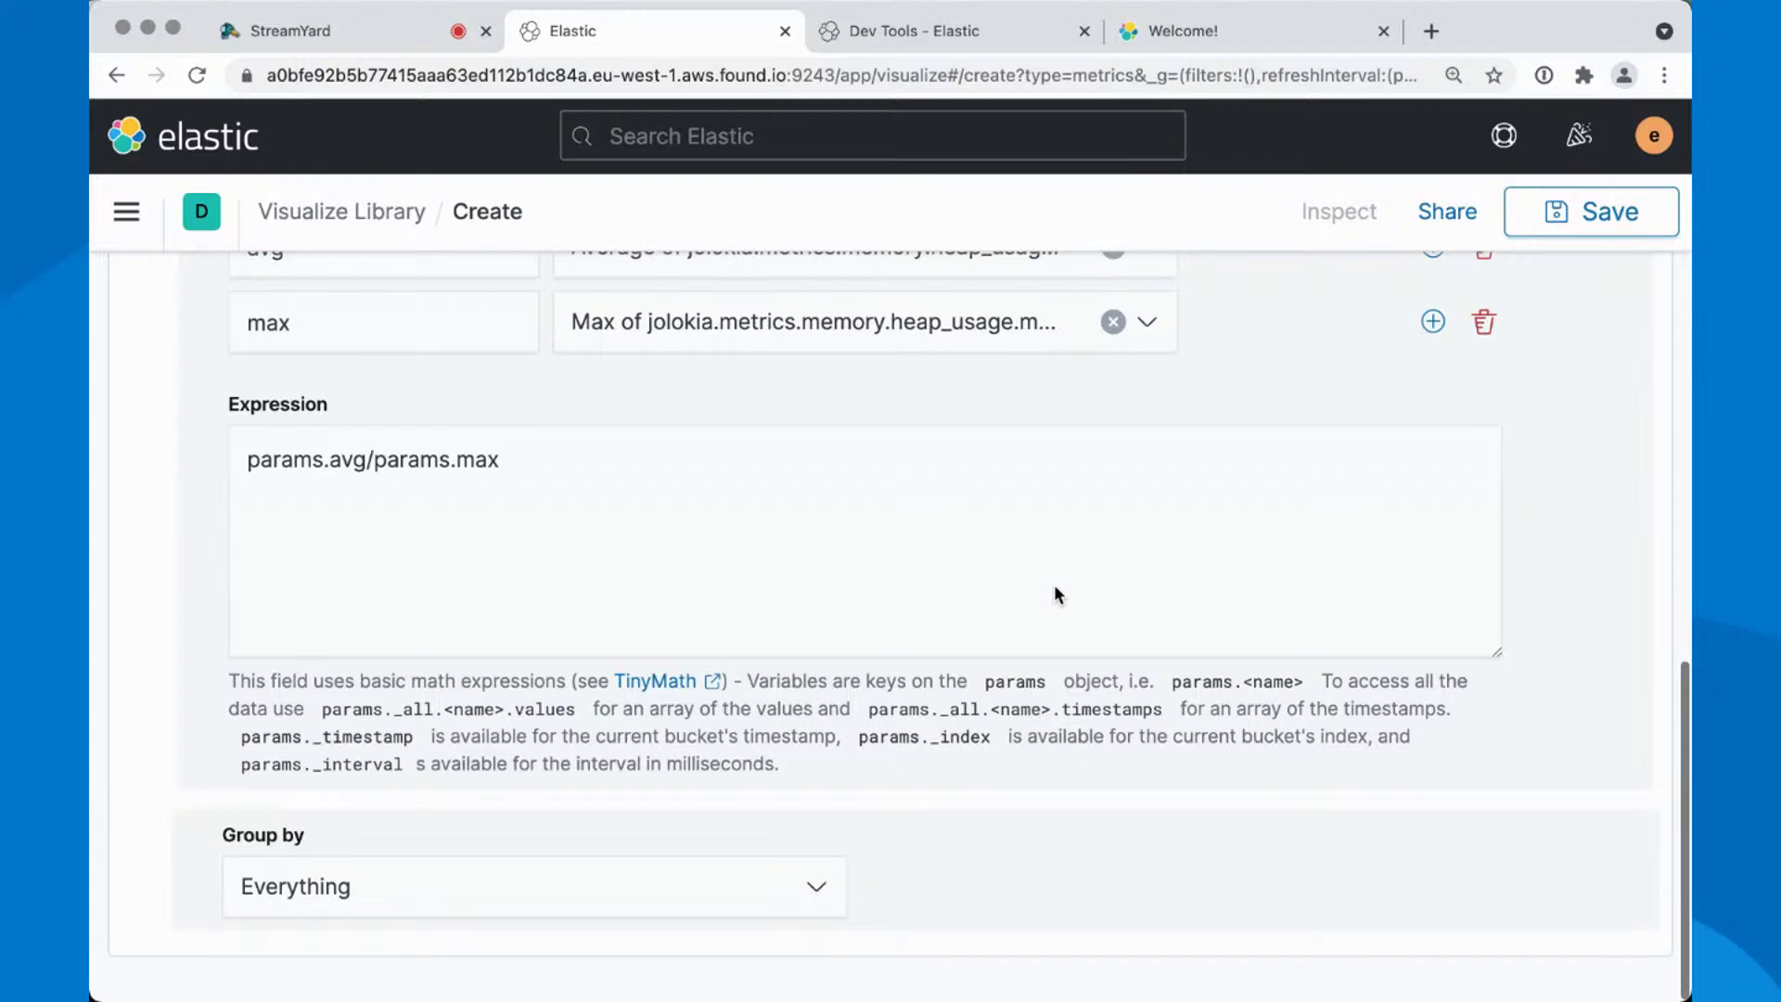
{"action": "scroll", "coordinate": [1054, 584], "scroll_direction": "up", "scroll_amount": 15}
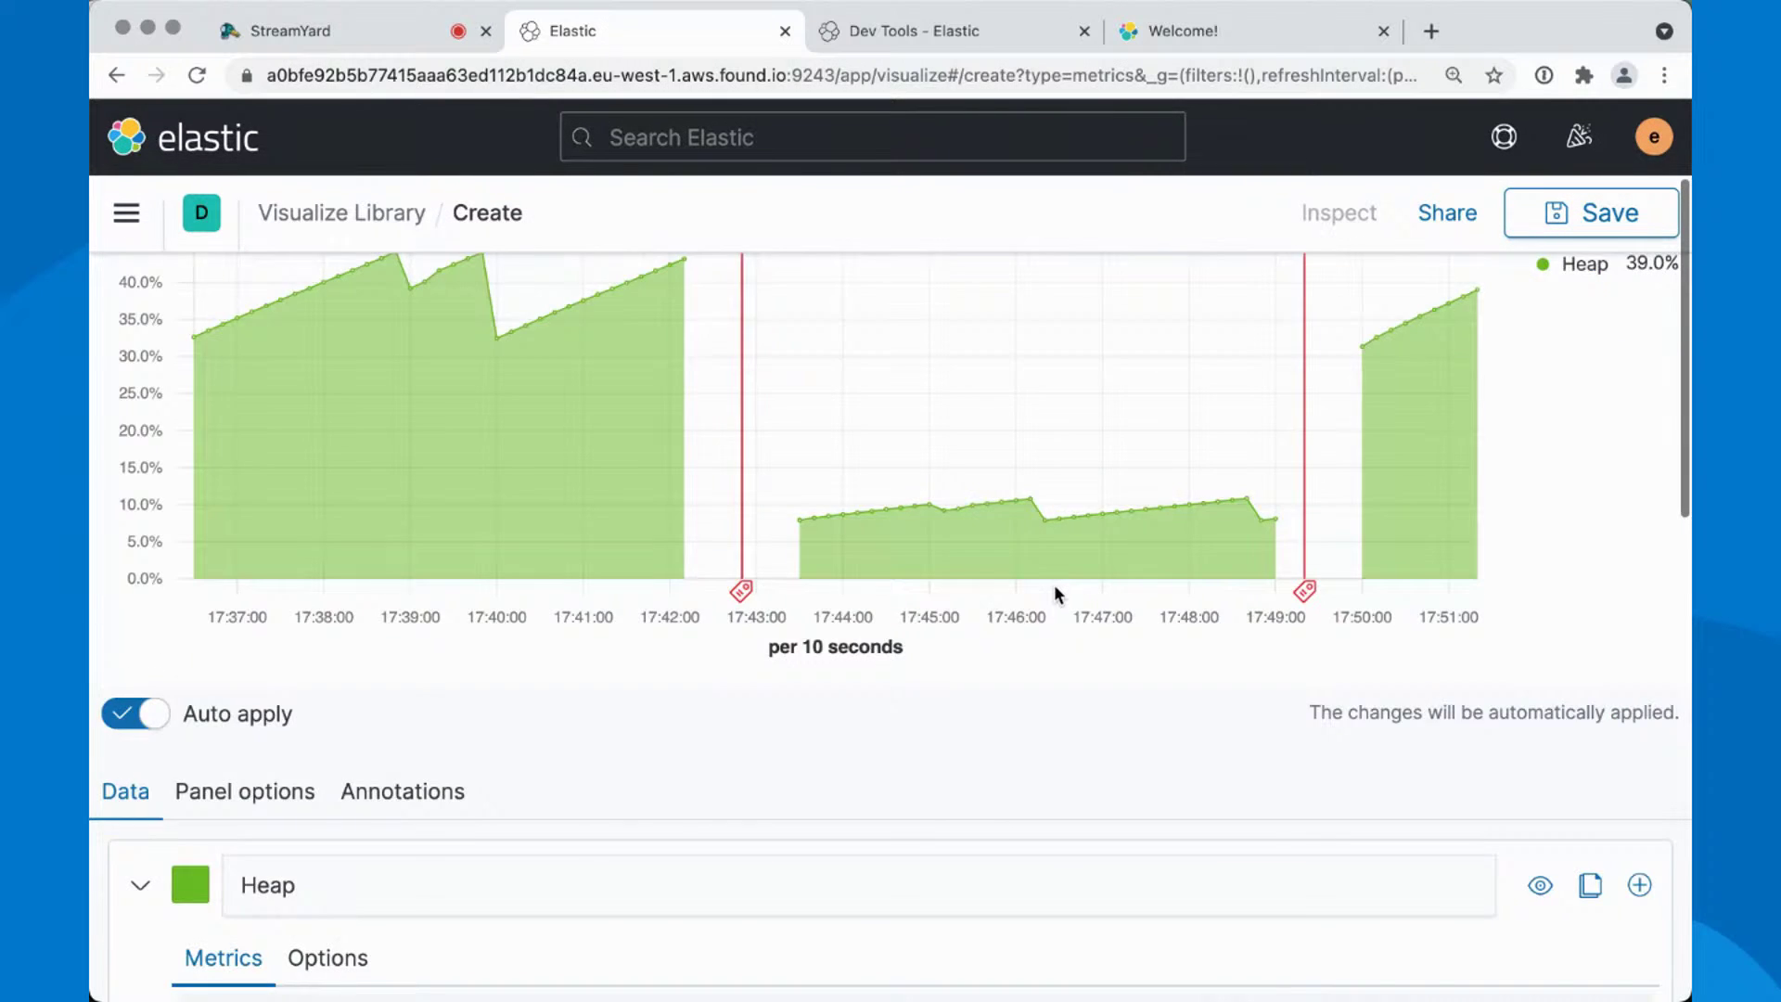
{"action": "scroll", "coordinate": [1054, 585], "scroll_direction": "up", "scroll_amount": 3}
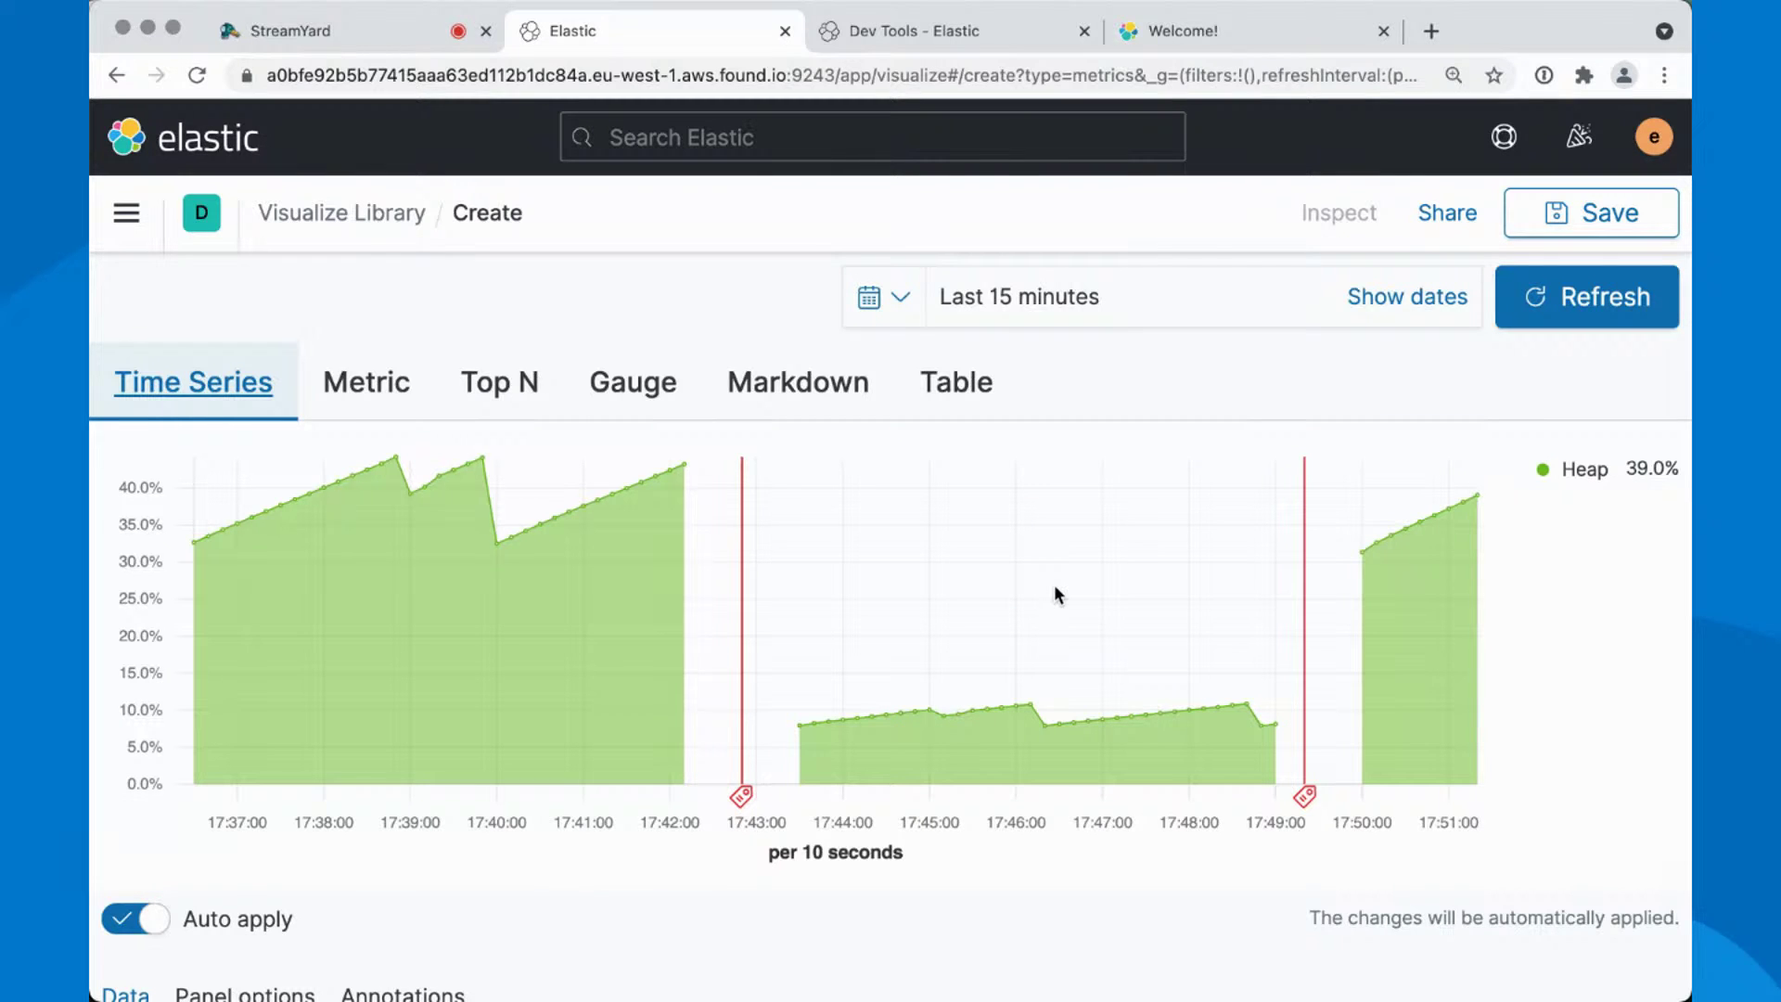
{"action": "scroll", "coordinate": [1054, 584], "scroll_direction": "down", "scroll_amount": 10}
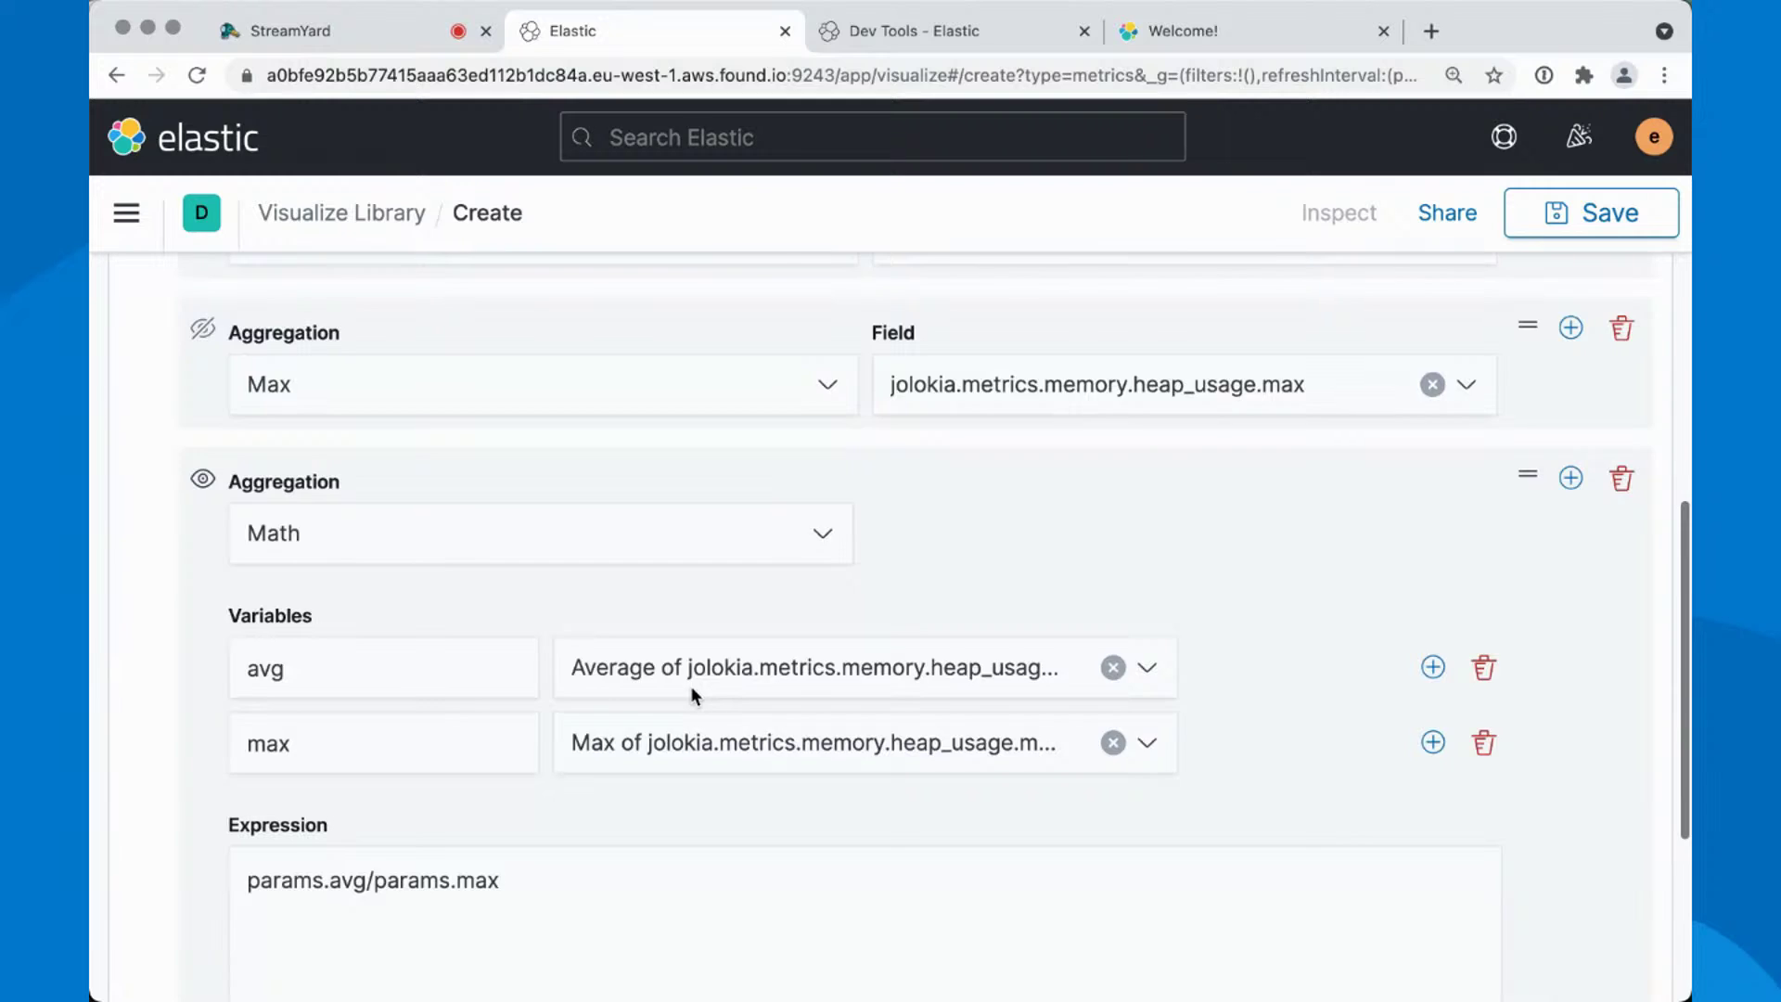
{"action": "scroll", "coordinate": [690, 694], "scroll_direction": "down", "scroll_amount": 5}
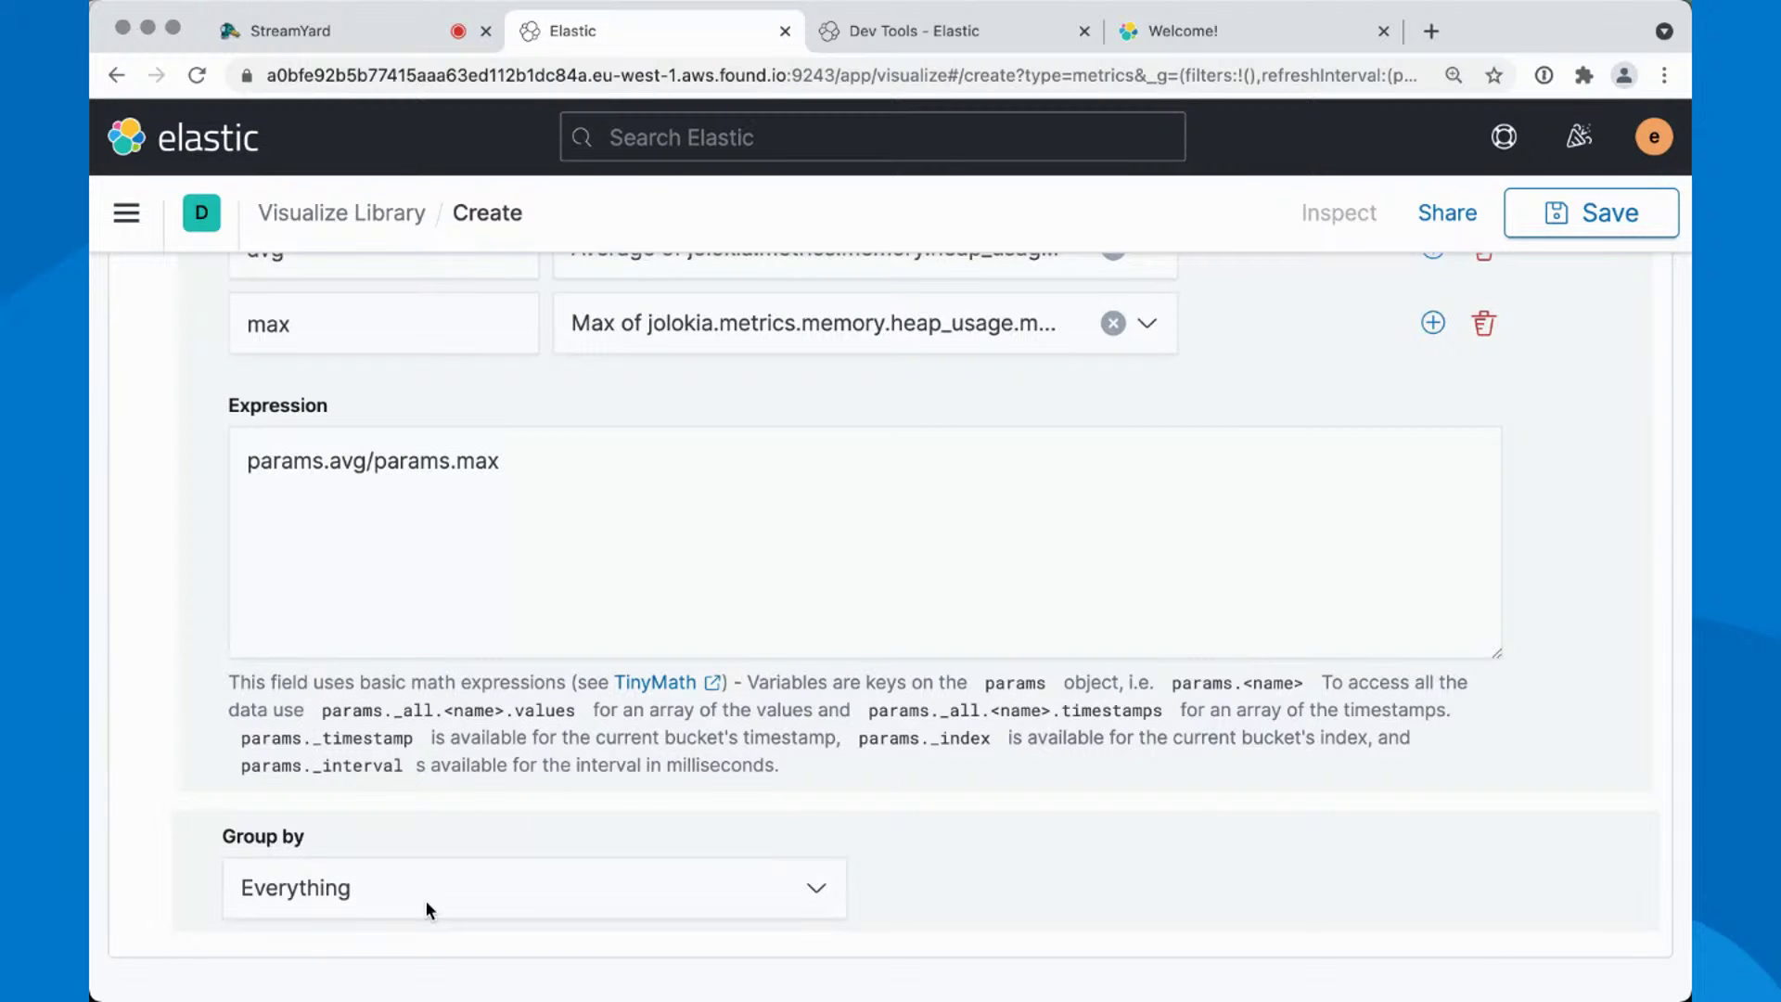
{"action": "left_click", "coordinate": [427, 908]}
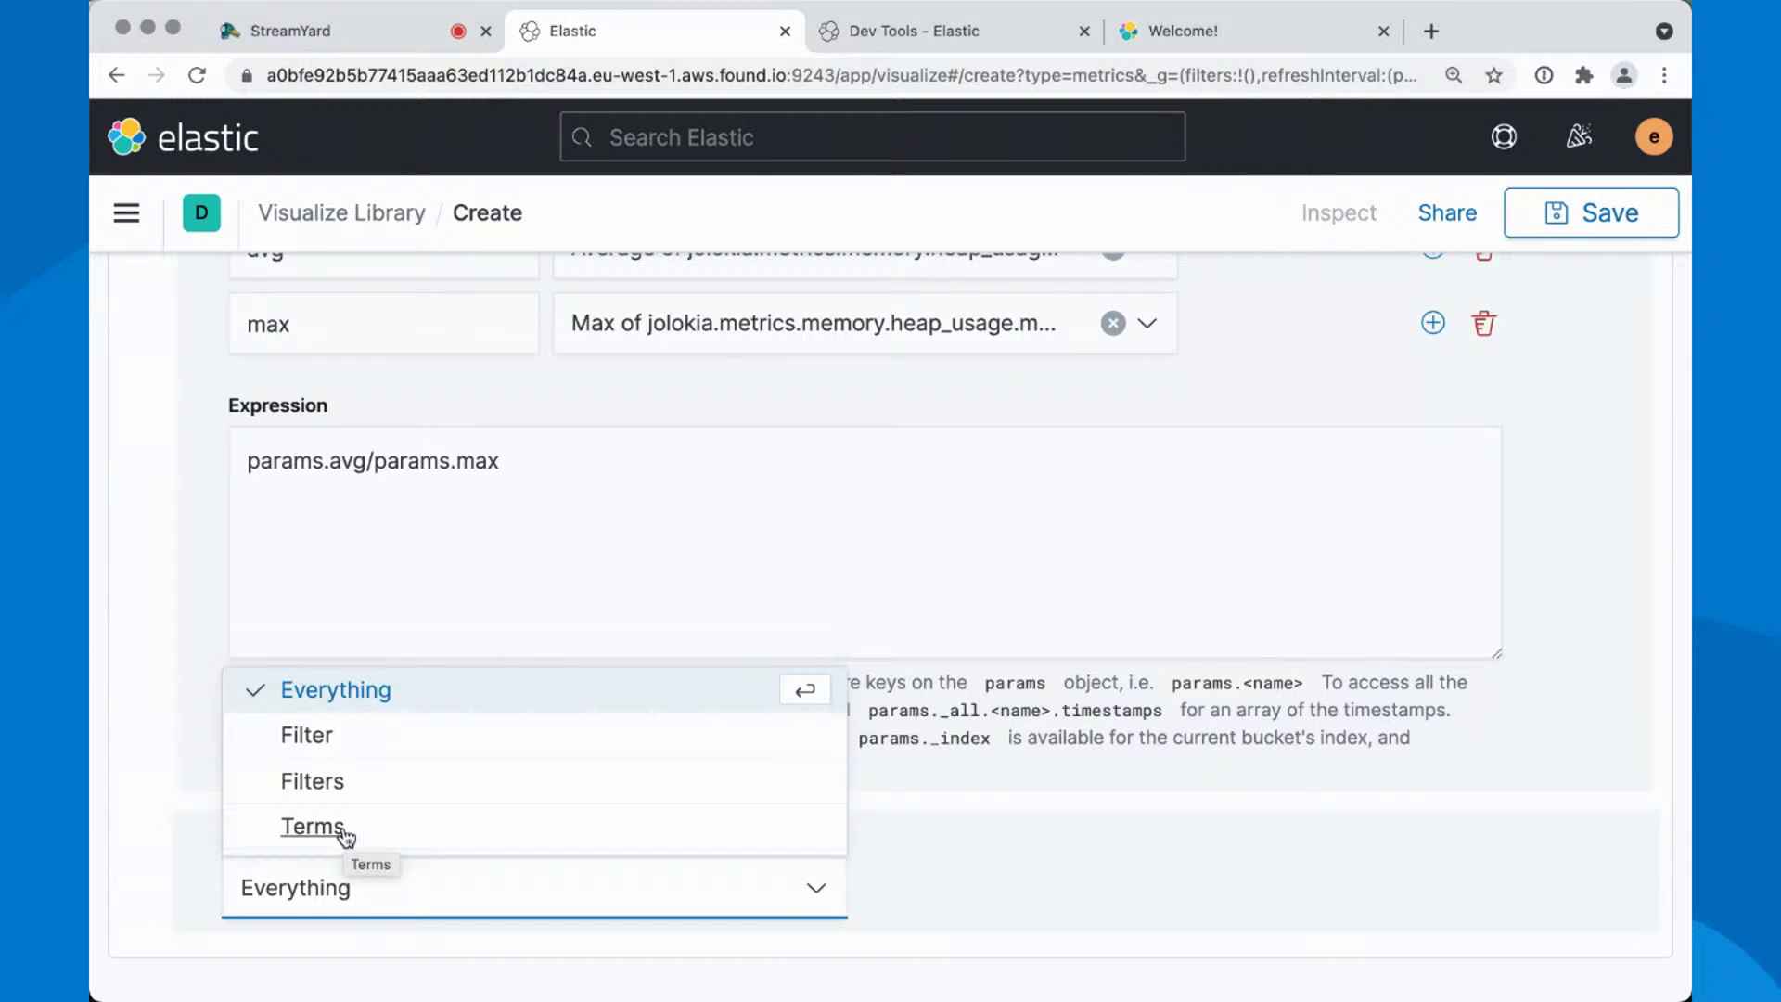
{"action": "left_click", "coordinate": [1024, 753]}
{"action": "scroll", "coordinate": [1022, 754], "scroll_direction": "up", "scroll_amount": 15}
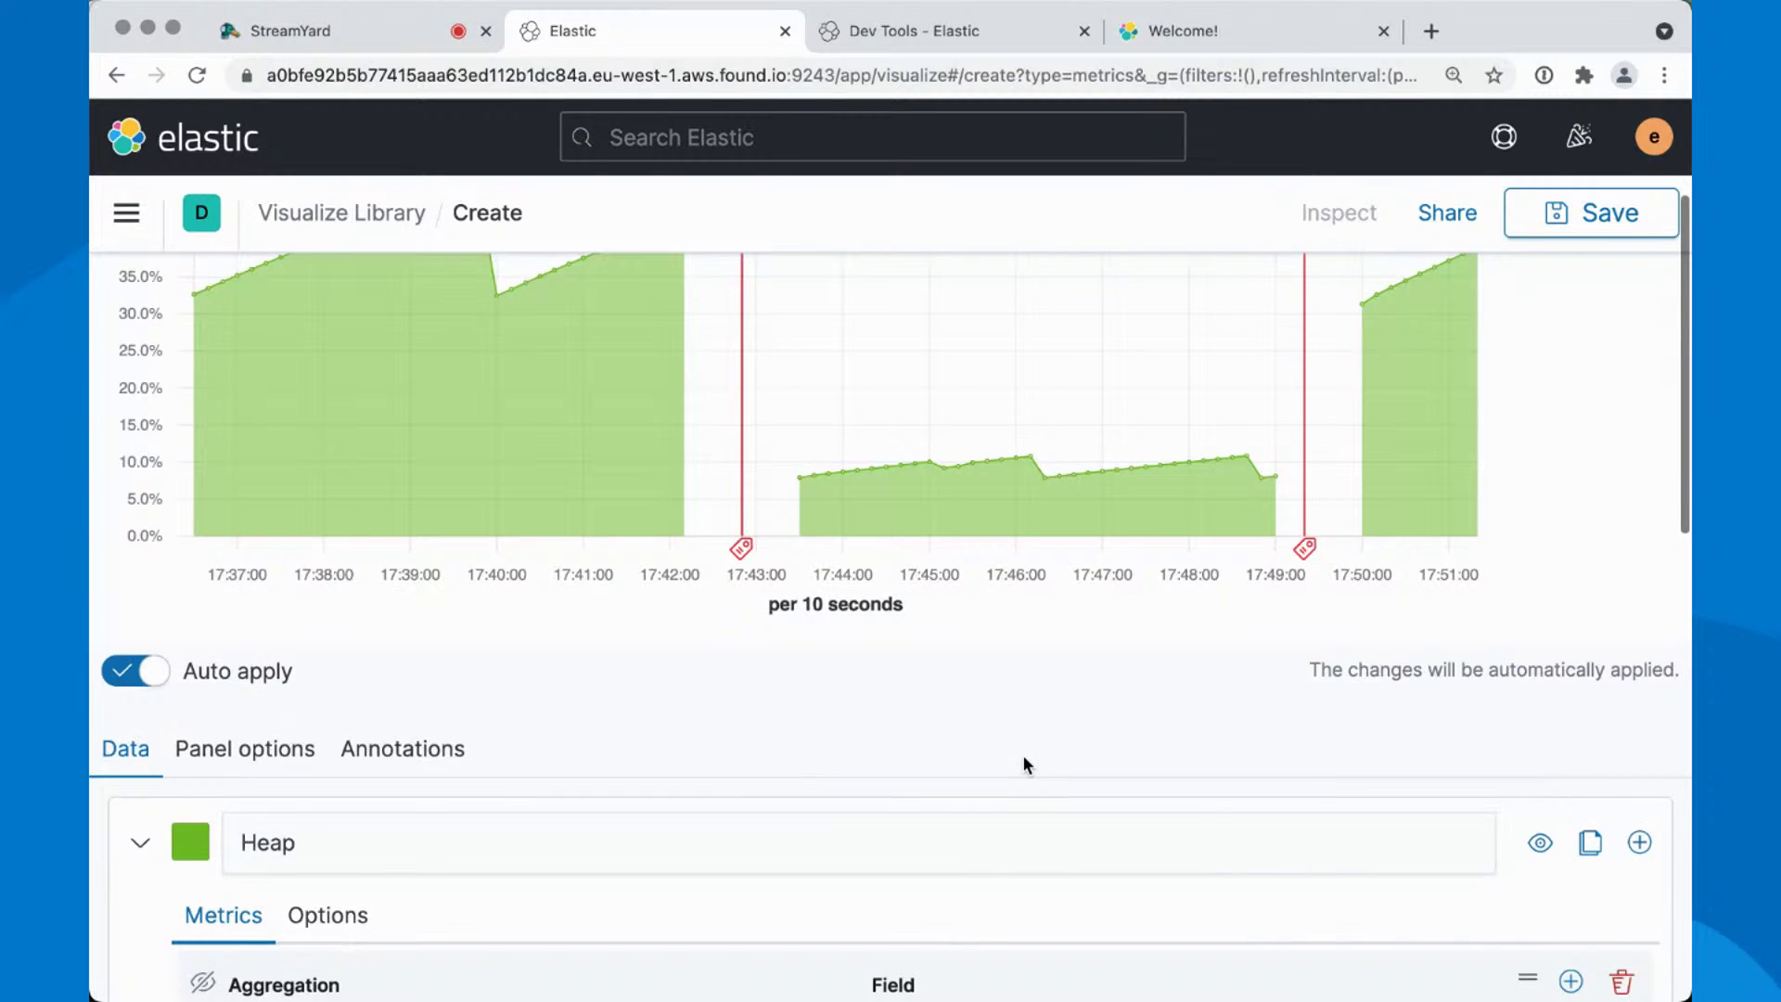